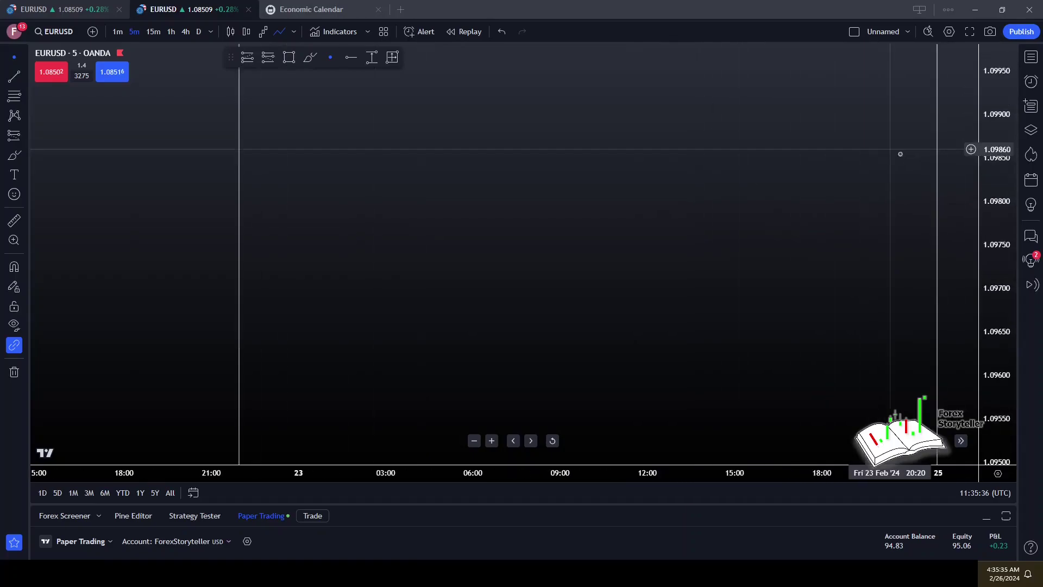
Step: Reset the EURUSD chart view to the latest price and leave empty space after the last bar
left_click_drag(994, 150, 994, 340)
scroll(816, 330, "down", 5)
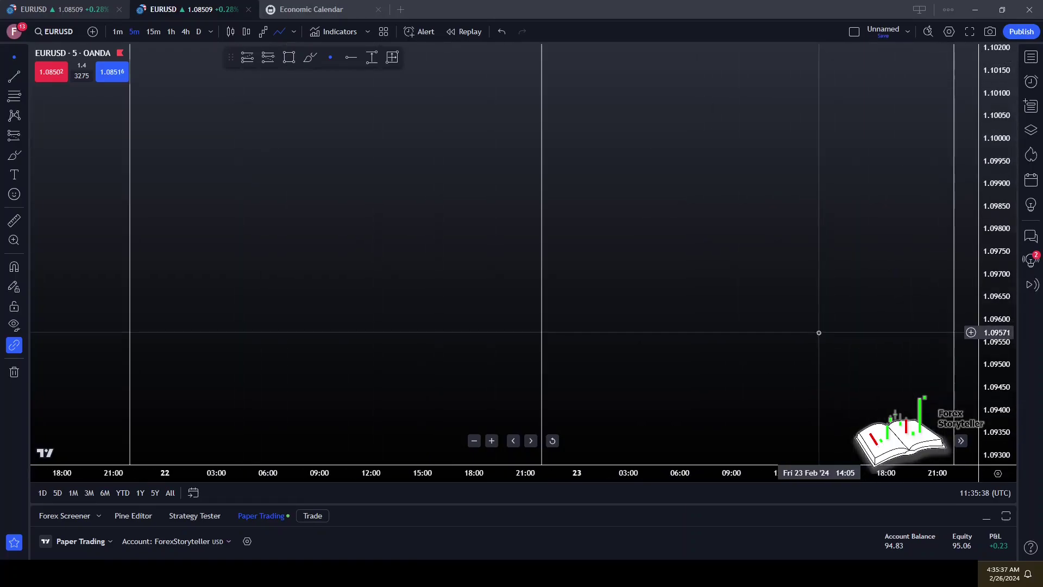
left_click_drag(817, 373, 635, 139)
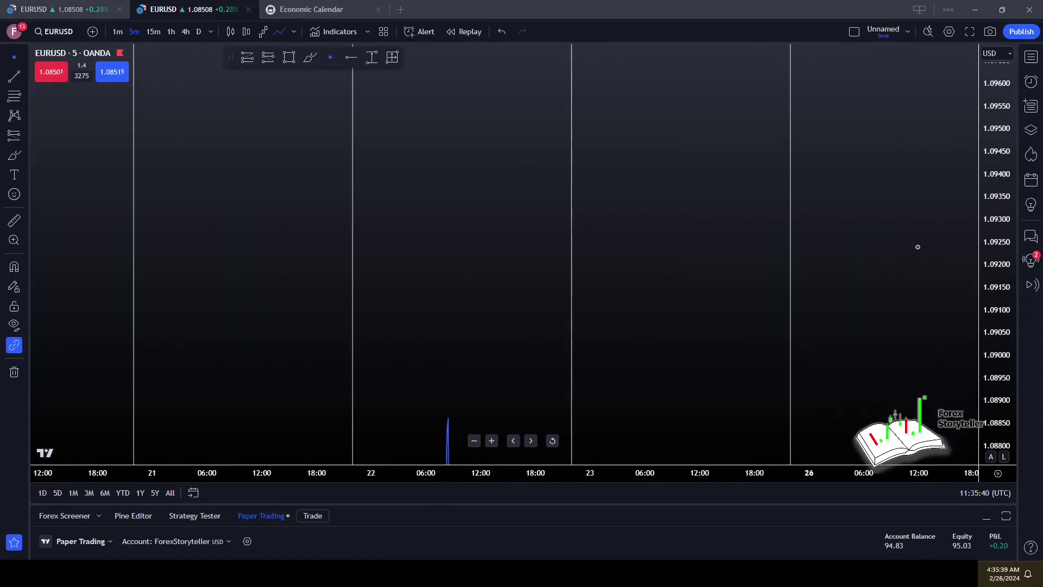
left_click(551, 441)
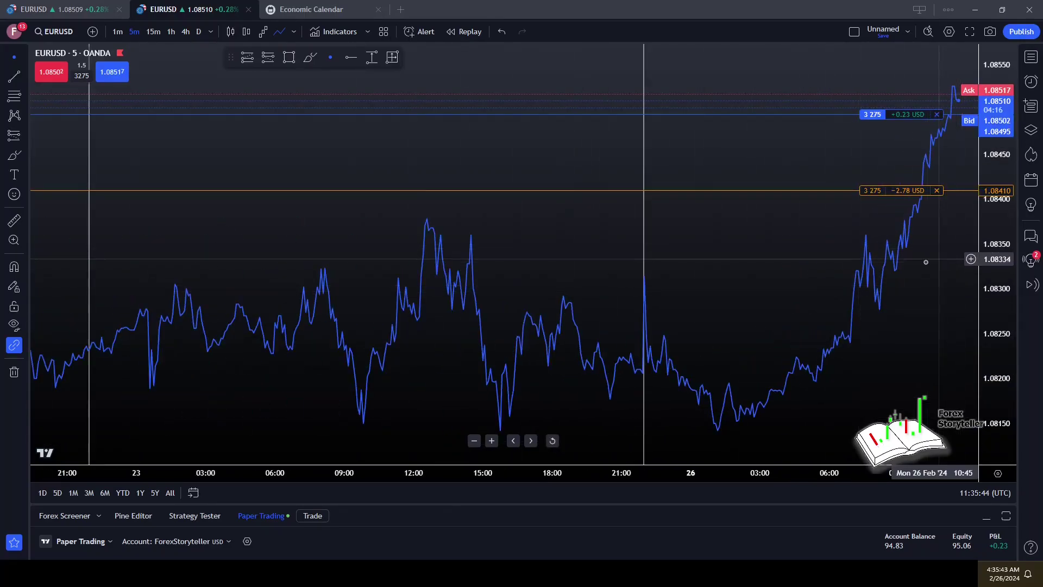
scroll(852, 298, "right", 5)
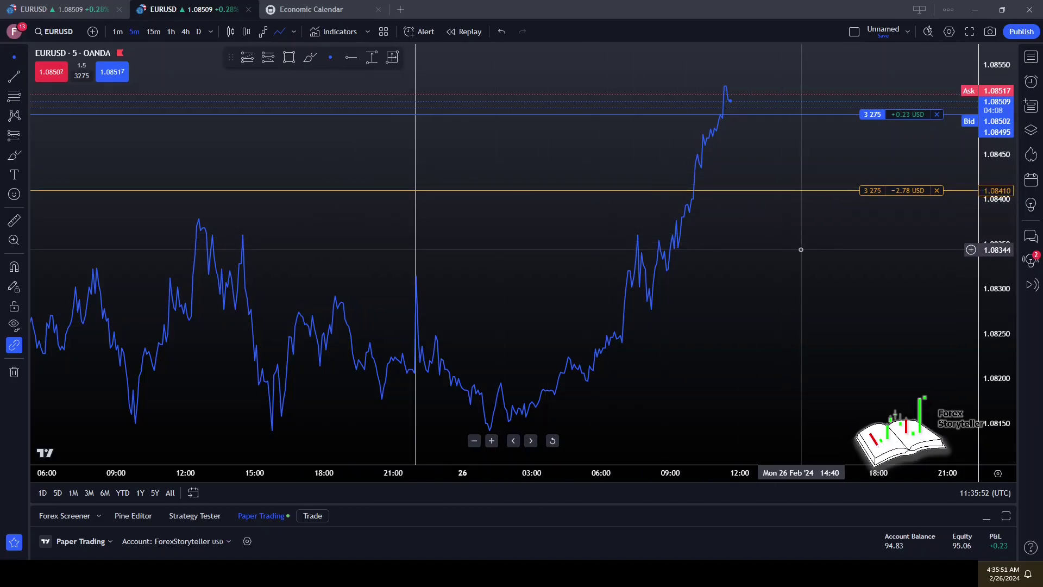
Step: Search the indicators for "macd" and add Moving Average Convergence Divergence to the chart
left_click(334, 31)
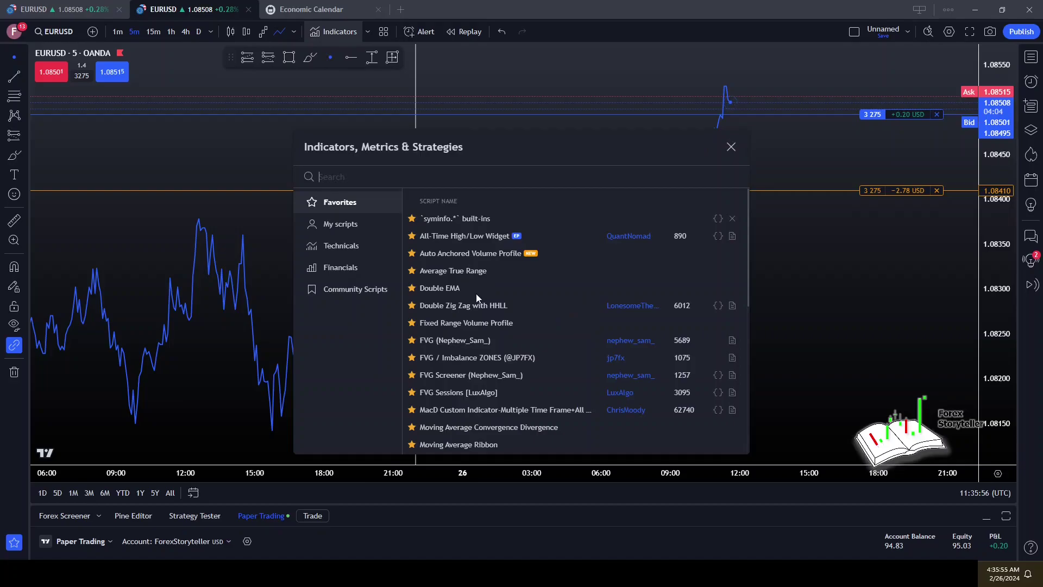
type("macd")
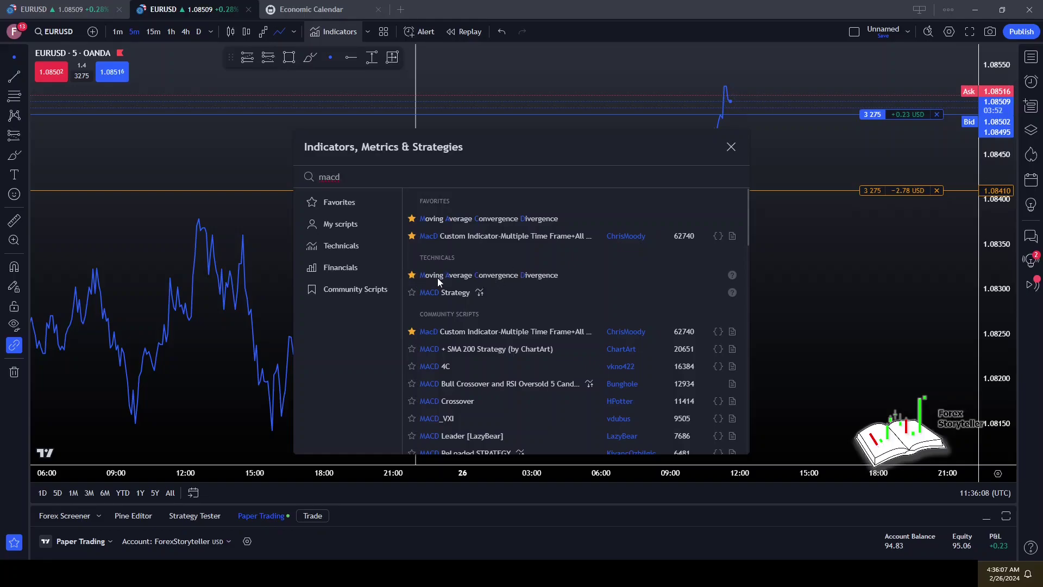
left_click(504, 275)
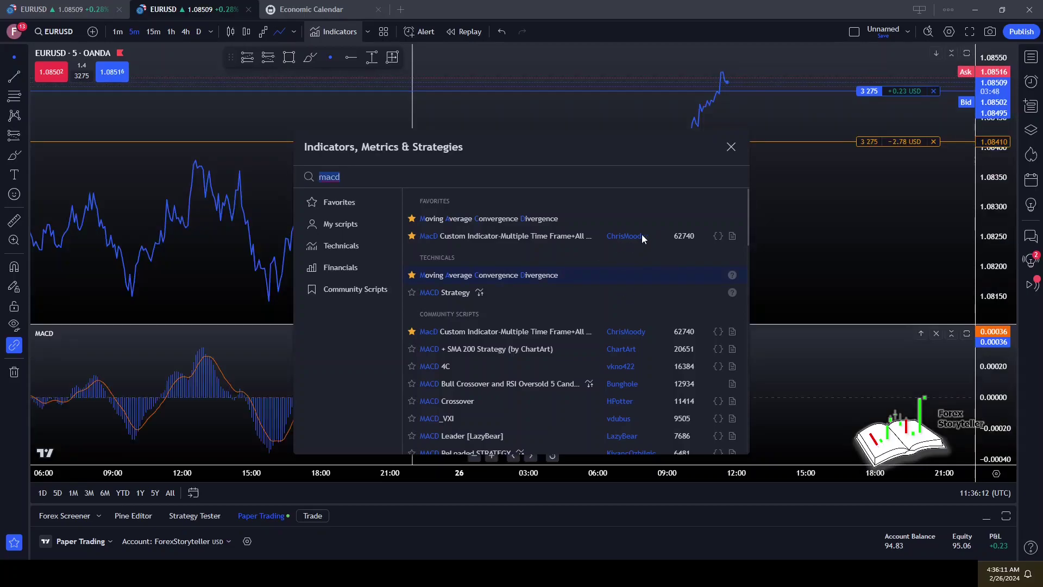
left_click(730, 147)
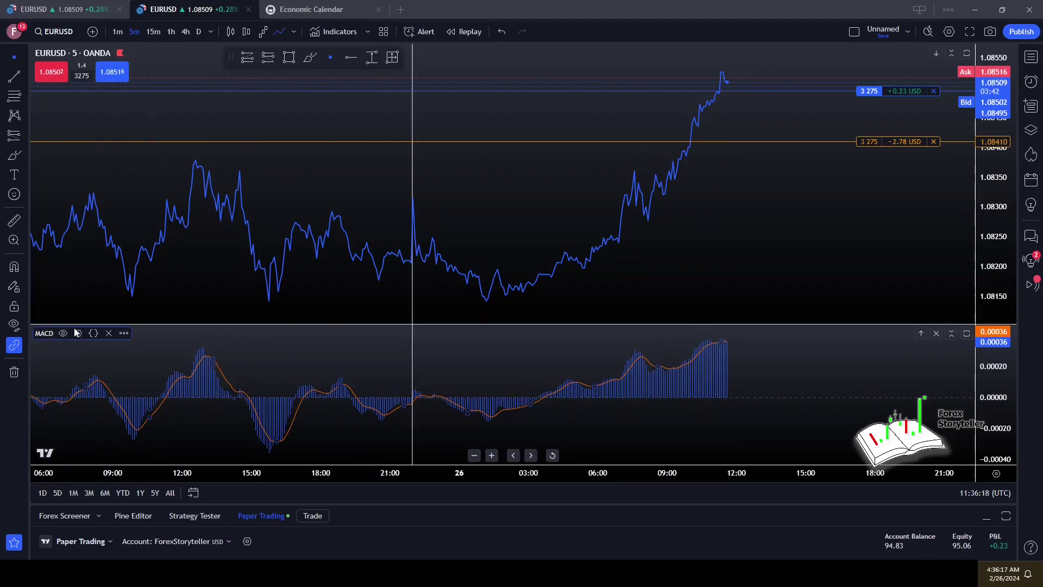
Step: Reset the MACD indicator's settings to their defaults
left_click(78, 333)
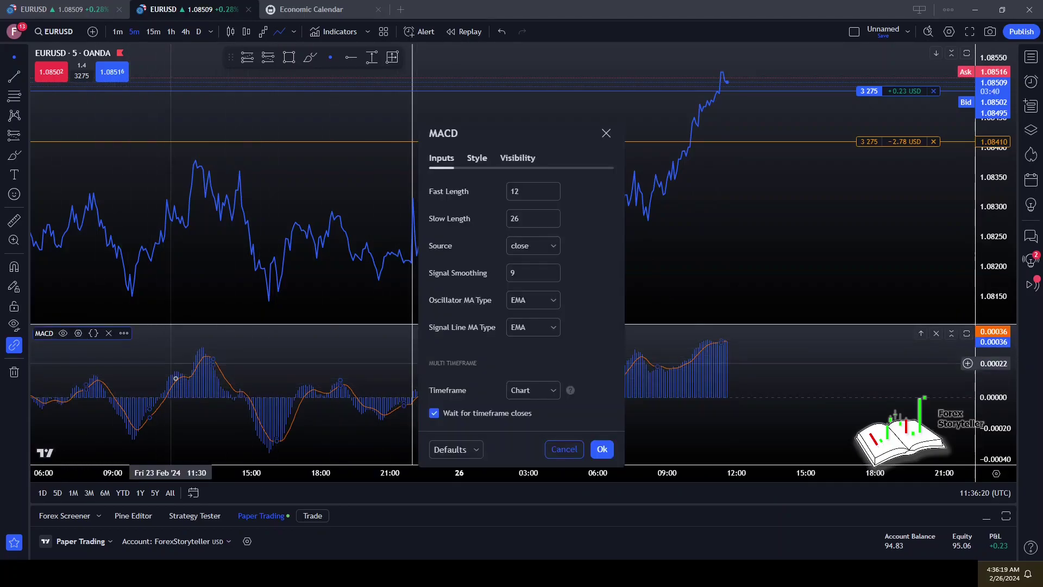
left_click(475, 450)
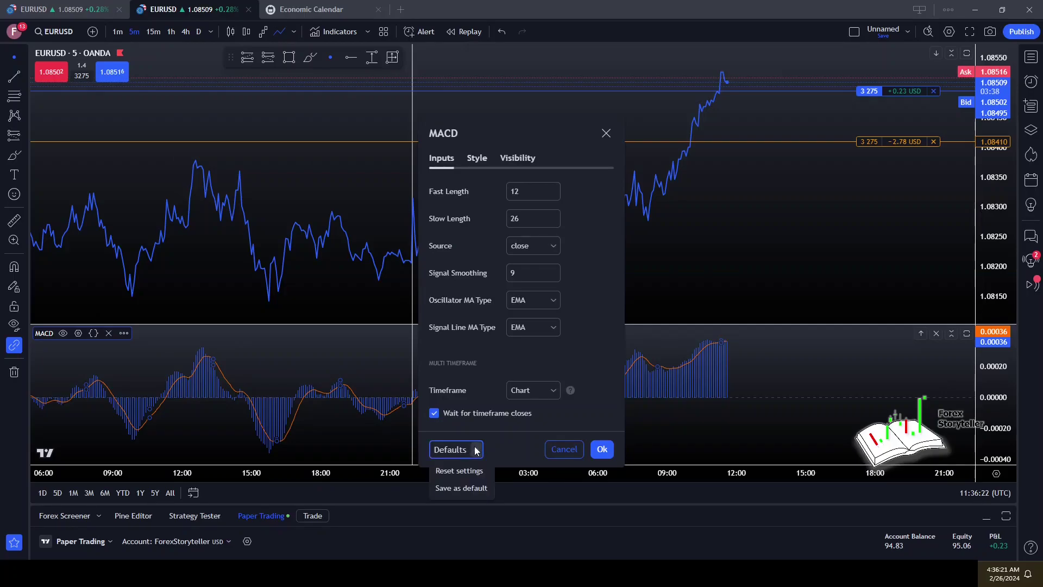
left_click(464, 470)
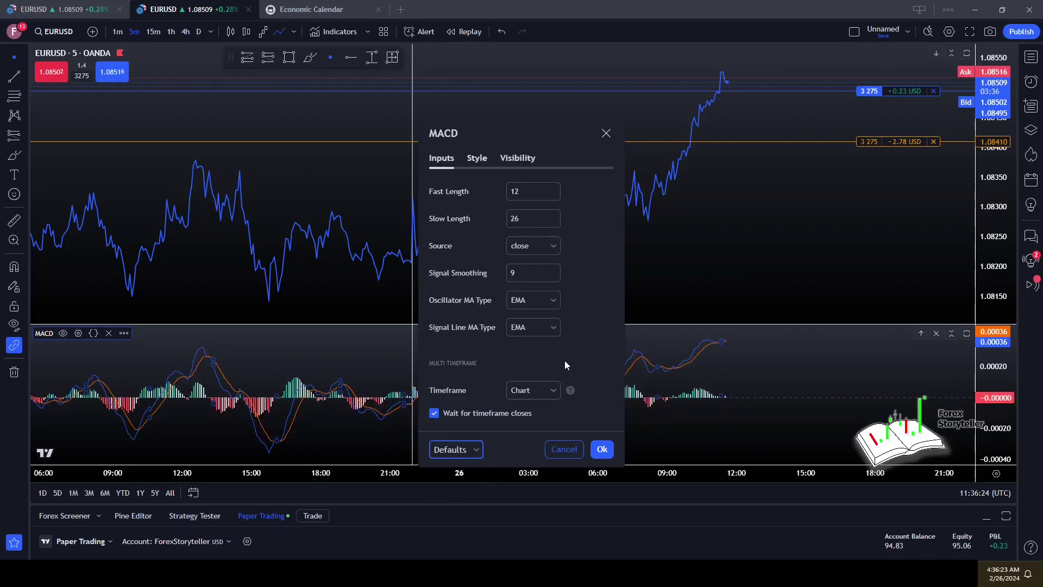
left_click(606, 133)
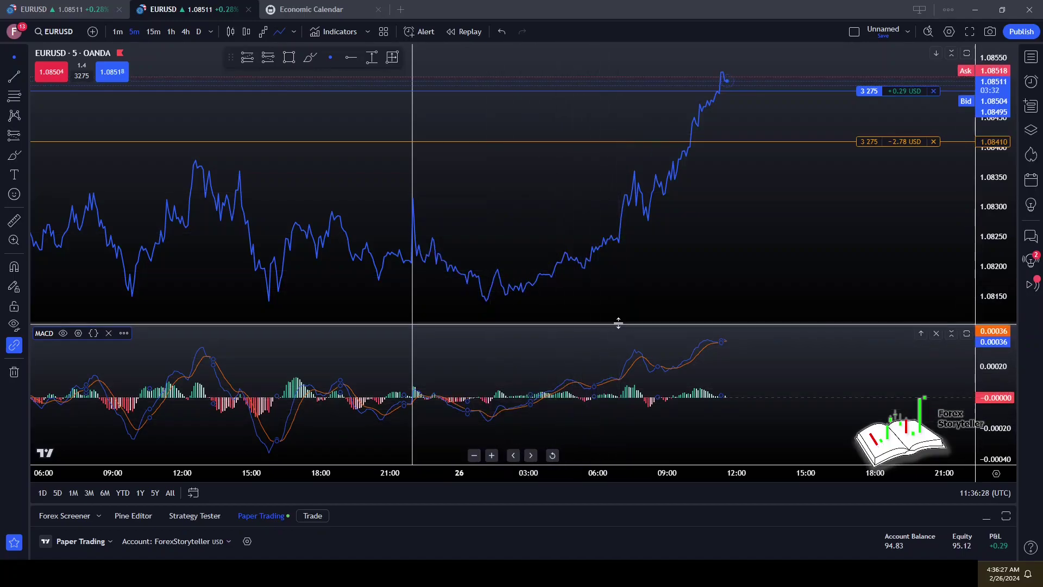
Step: Maximize the MACD pane to examine its lines and histogram, and restore the split view with the price chart
double_click(576, 350)
scroll(655, 246, "up", 5)
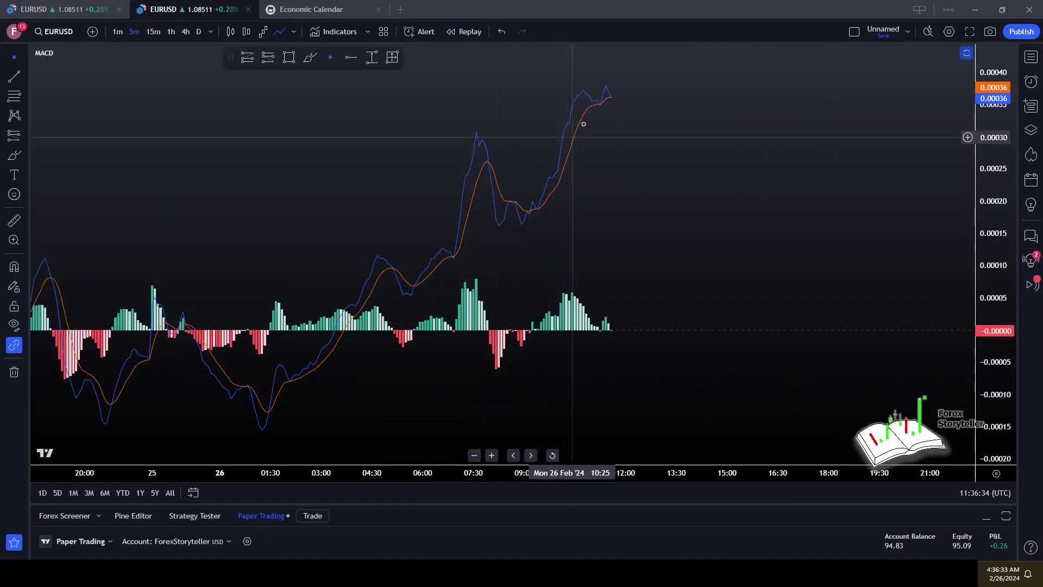
double_click(351, 314)
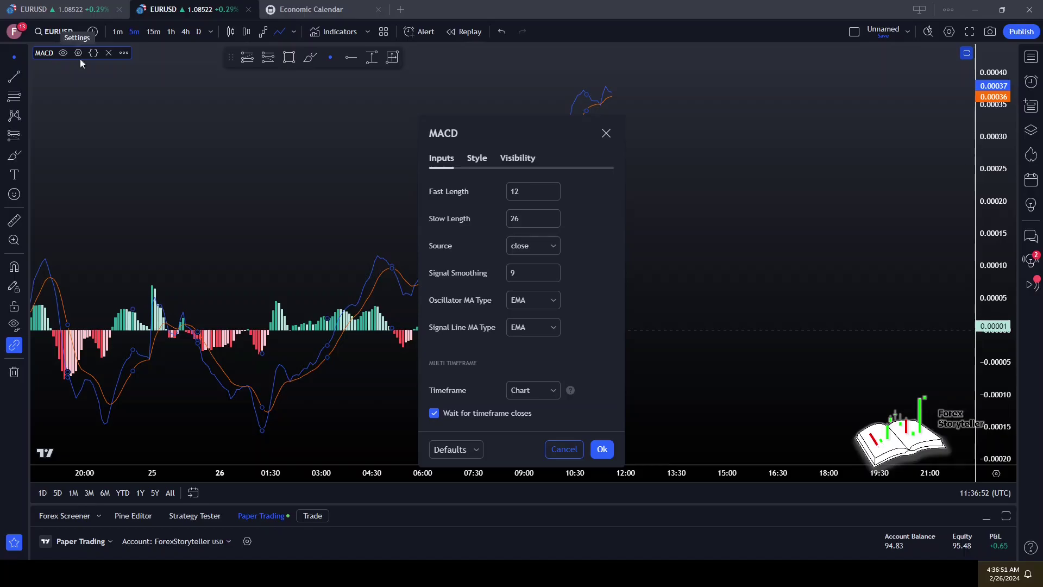
key("Escape")
double_click(151, 196)
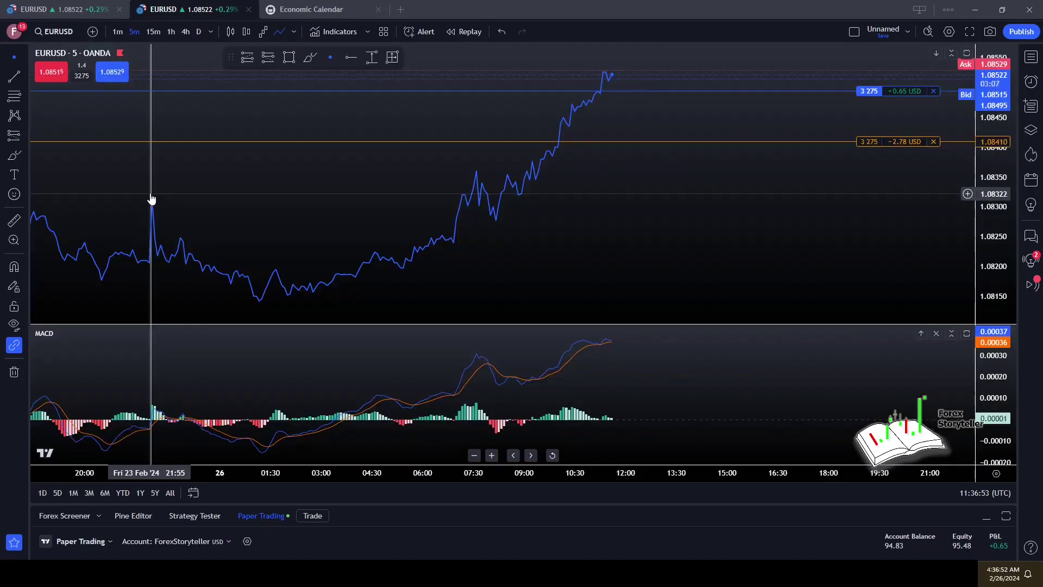
Step: Set the MACD indicator's timeframe to 15 minutes
left_click(47, 335)
left_click(78, 334)
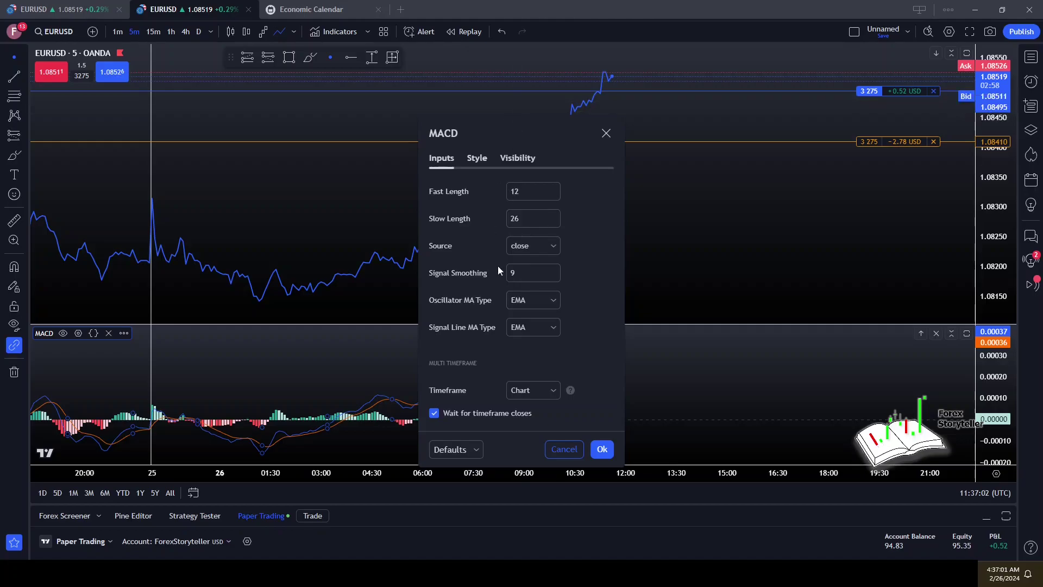
left_click(553, 390)
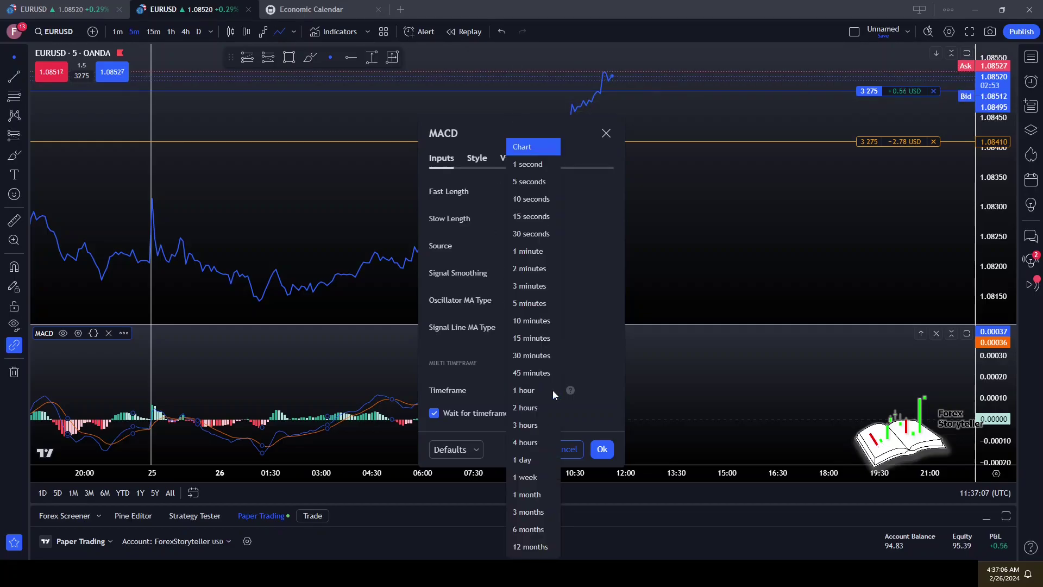
left_click(537, 338)
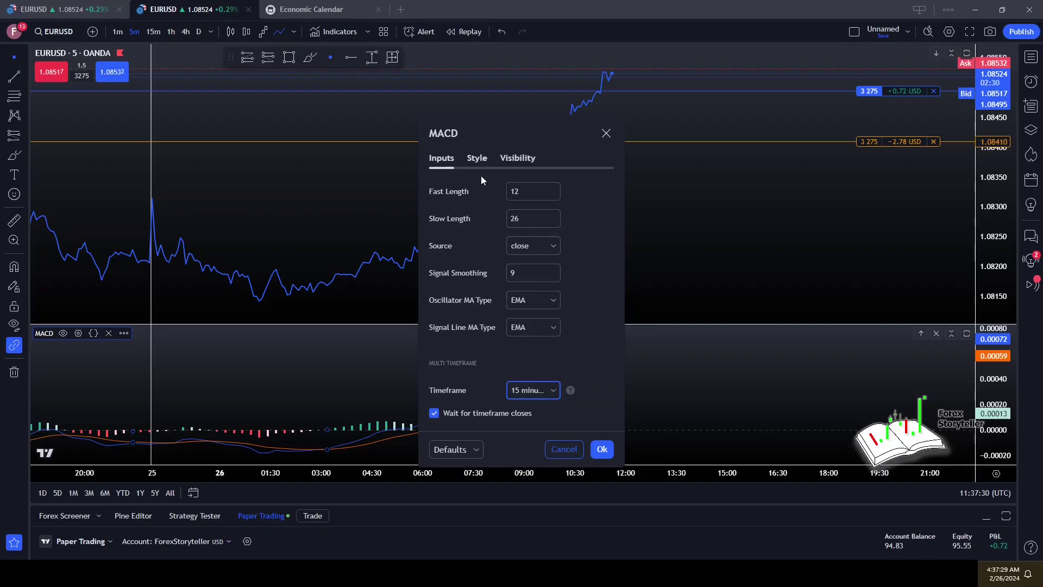
Step: Turn off the MACD indicator's Histogram plot, its labels on the price scale and its values in the status line
left_click(477, 159)
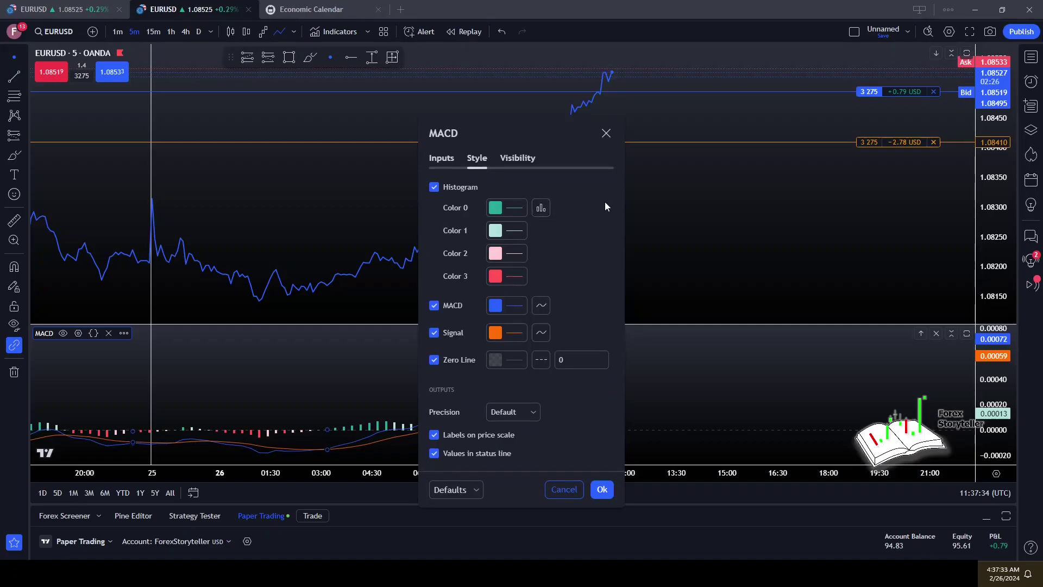
left_click_drag(550, 134, 756, 158)
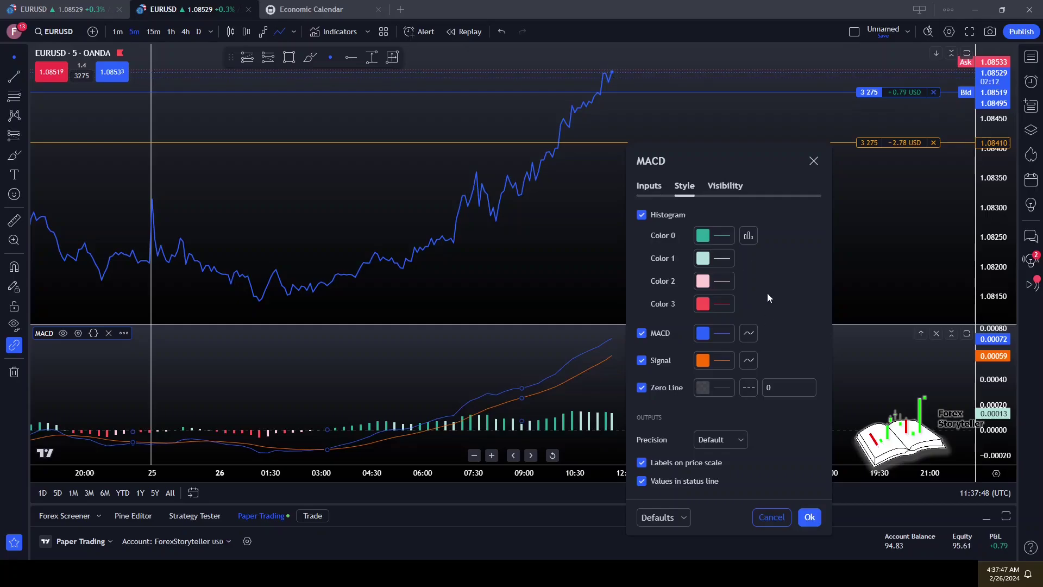
left_click(680, 220)
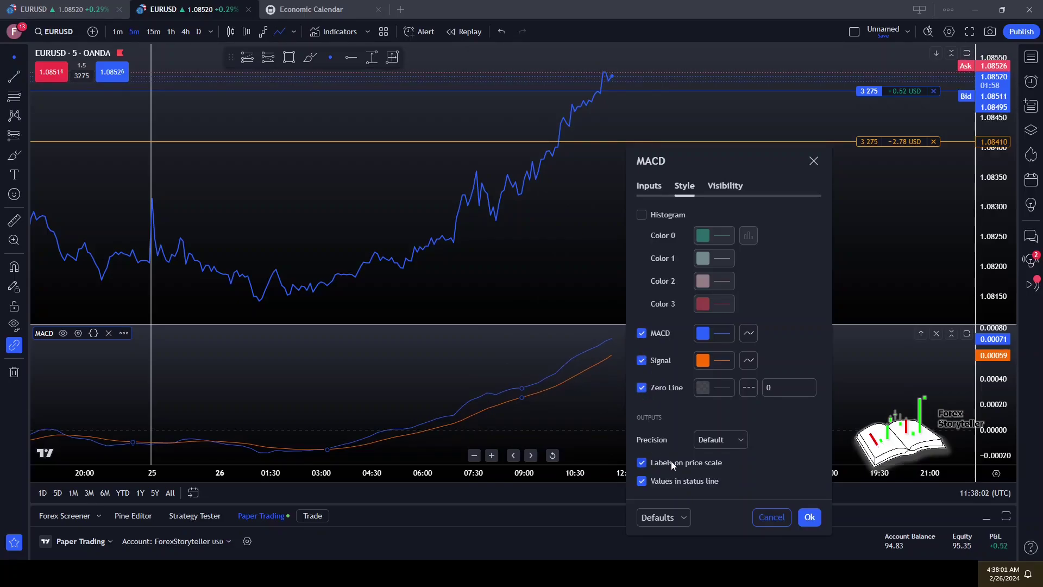
left_click(641, 480)
left_click(641, 462)
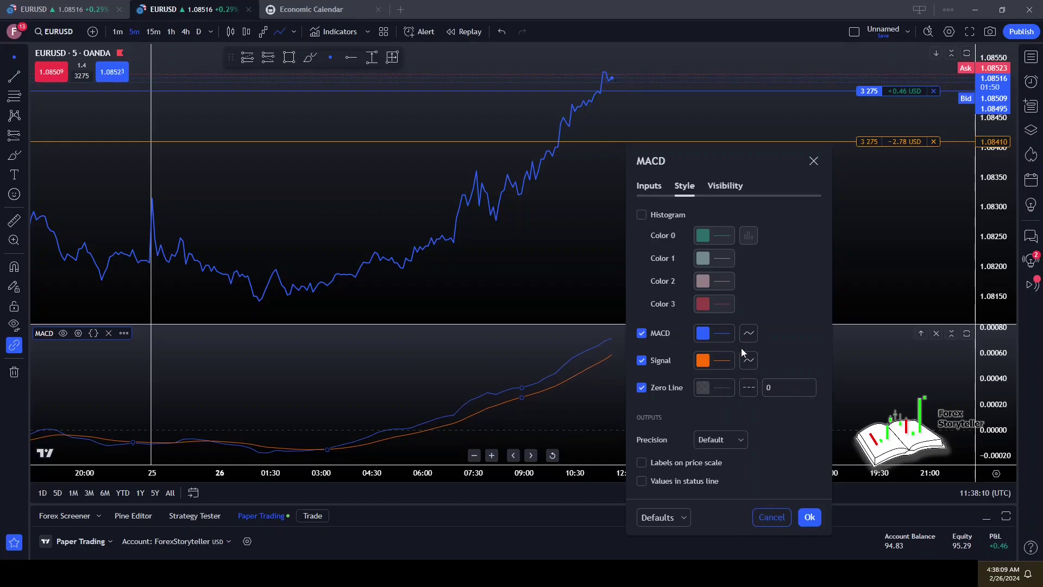
Step: Change the MACD plot's style to Histogram and set its bars to the thickest option
left_click(747, 333)
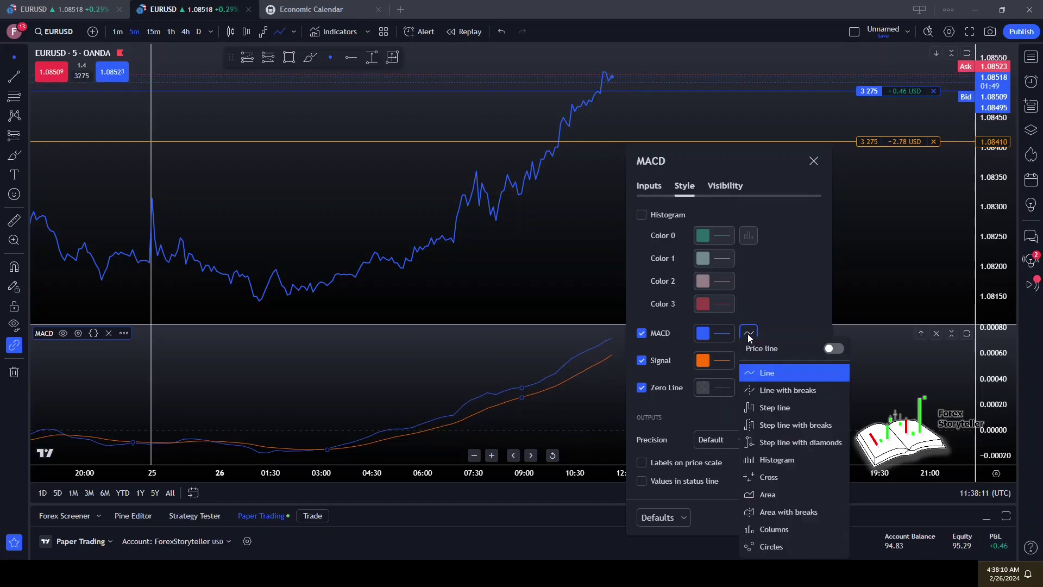
left_click(777, 460)
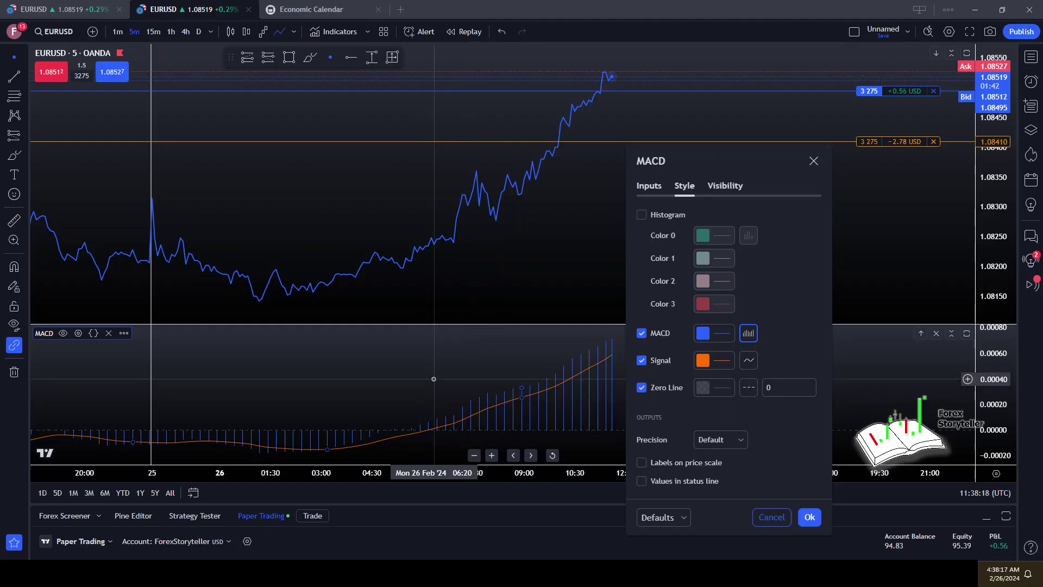
left_click_drag(351, 382, 507, 376)
scroll(507, 375, "up", 4)
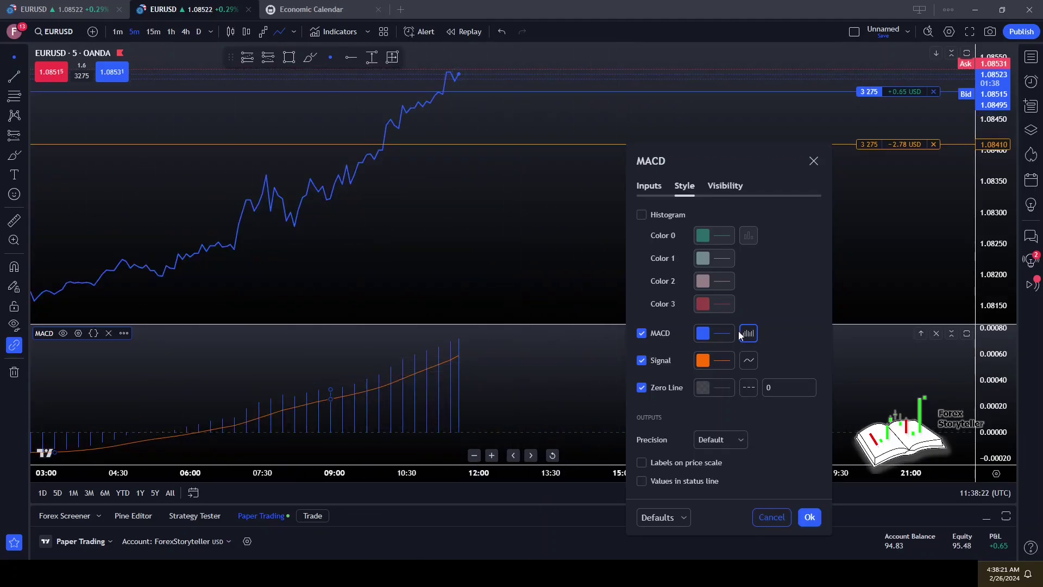
left_click(712, 335)
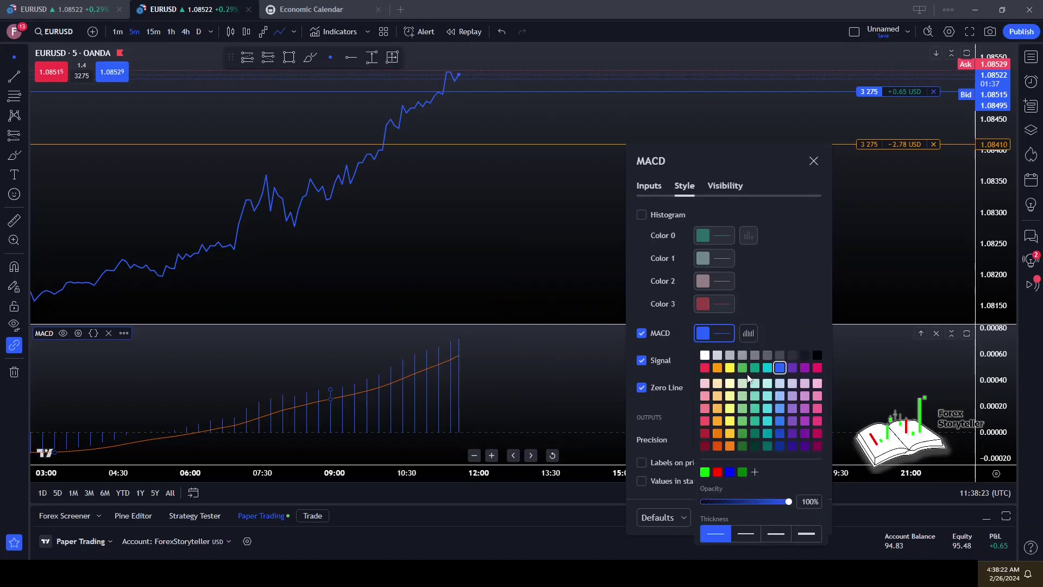
left_click(806, 533)
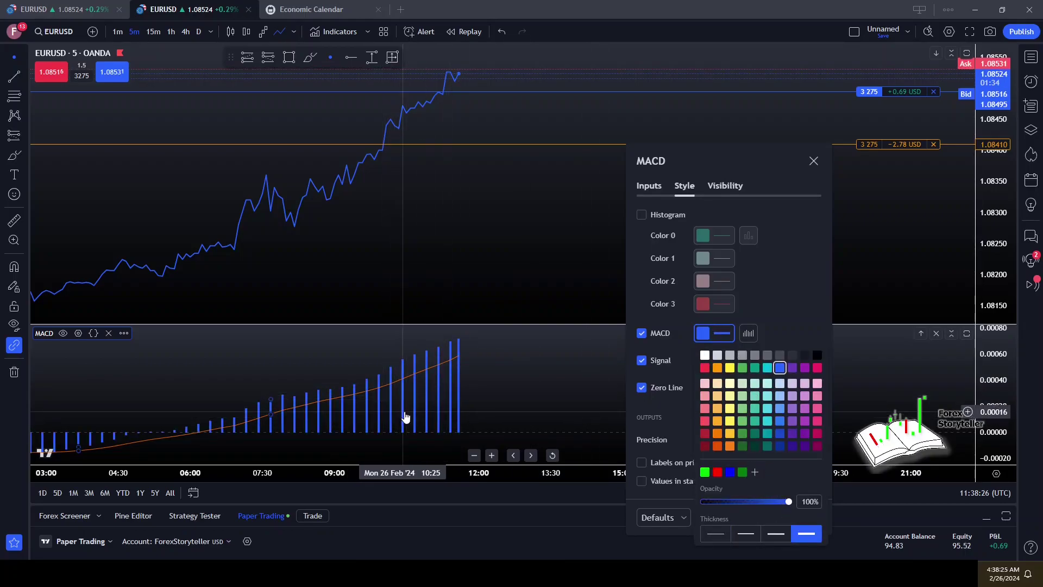
left_click(765, 315)
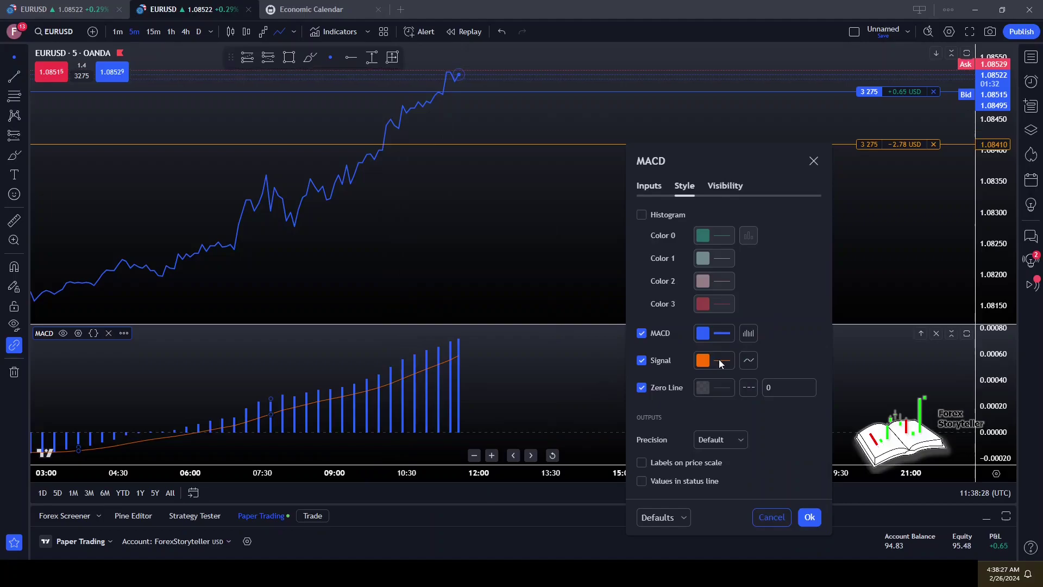
Step: Set the Signal line to the third thickness level and apply the MACD settings
left_click(714, 360)
left_click(744, 547)
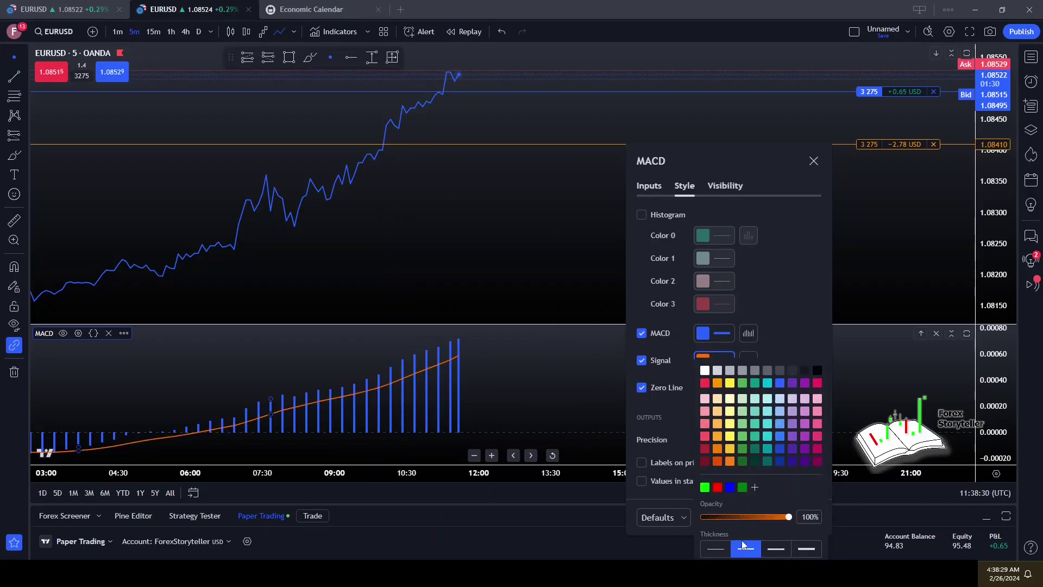
left_click(798, 302)
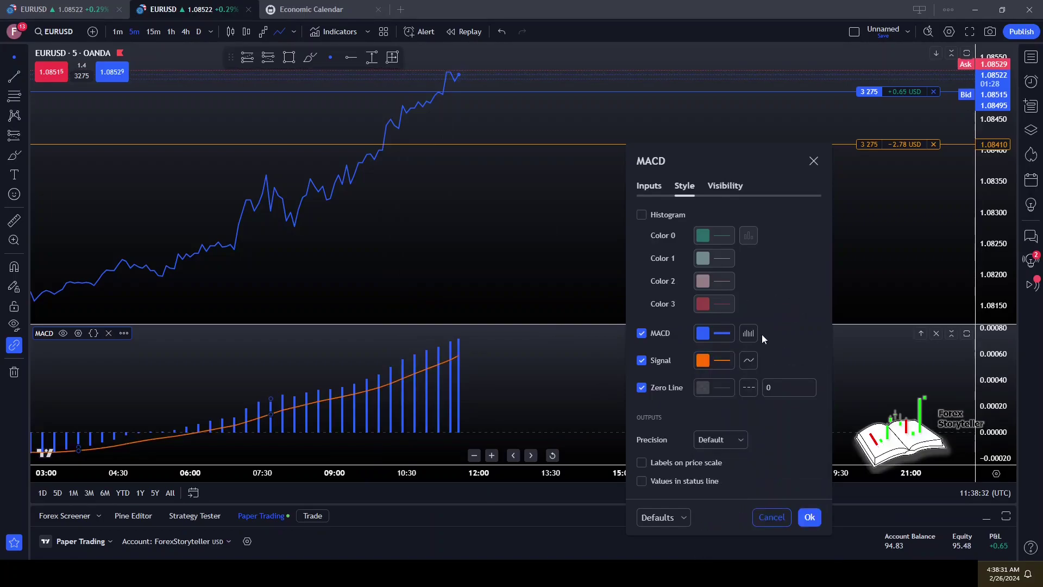
left_click(720, 360)
left_click(775, 549)
left_click(784, 287)
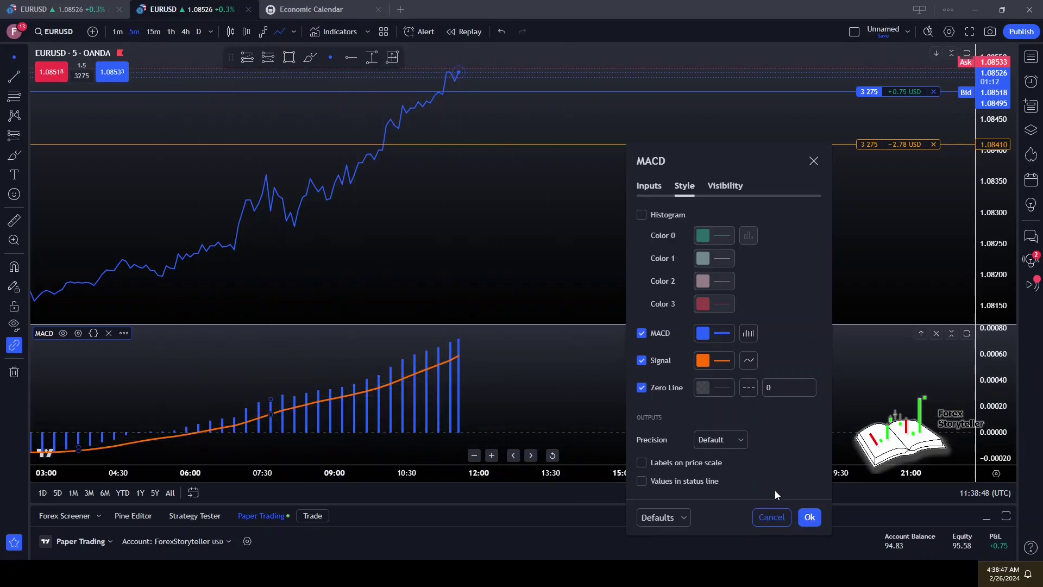
left_click(815, 519)
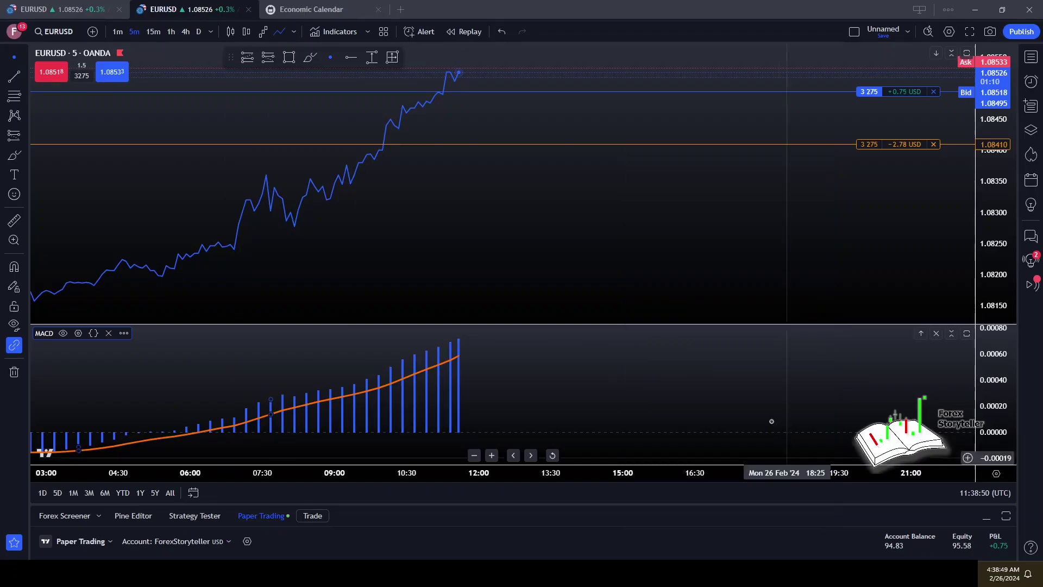
Step: Maximize the MACD pane to examine the restyled histogram and signal line over several days
scroll(592, 355, "down", 3)
scroll(592, 355, "down", 4)
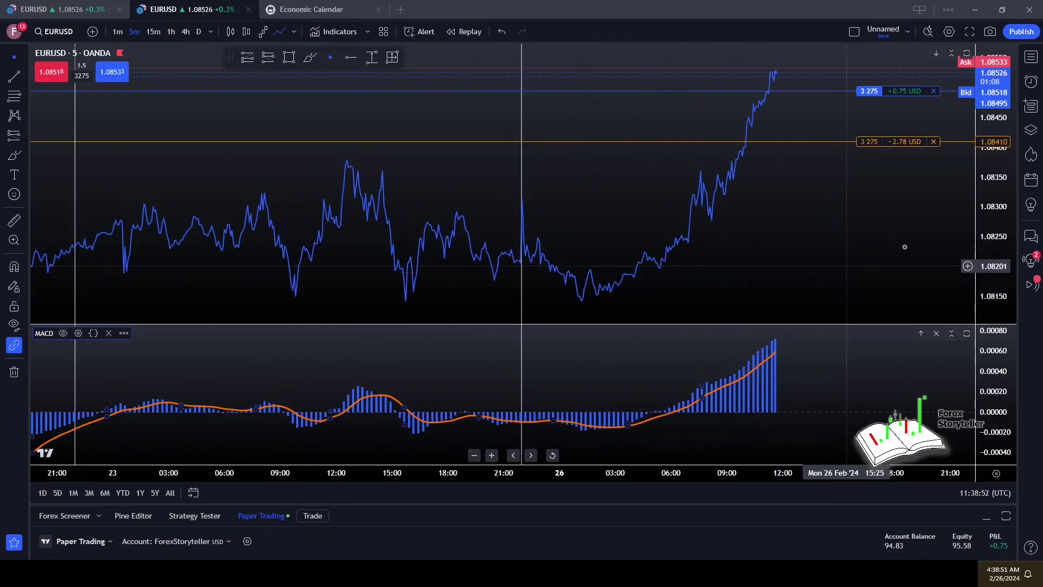
double_click(863, 331)
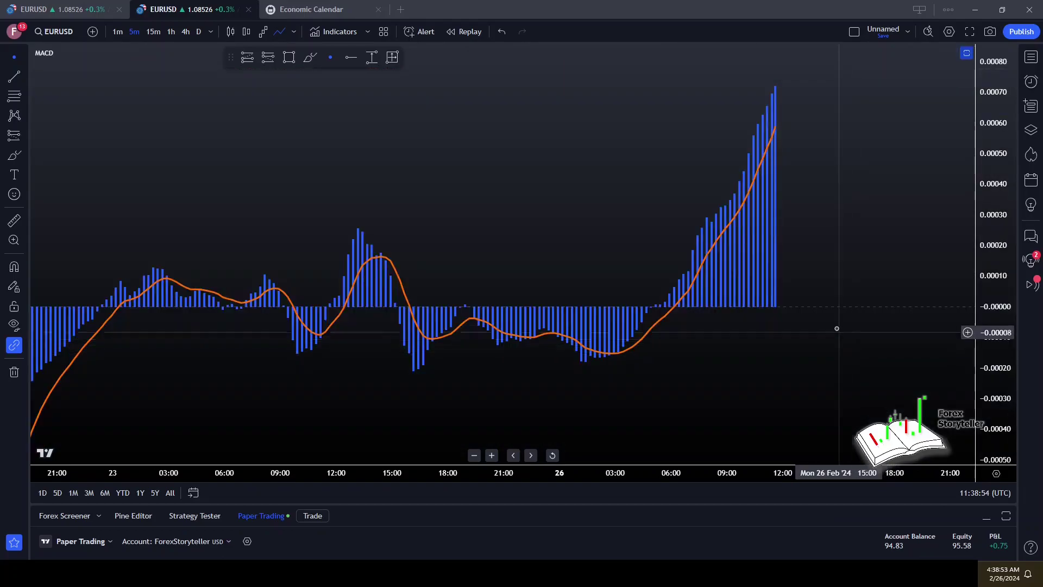
scroll(515, 289, "down", 3)
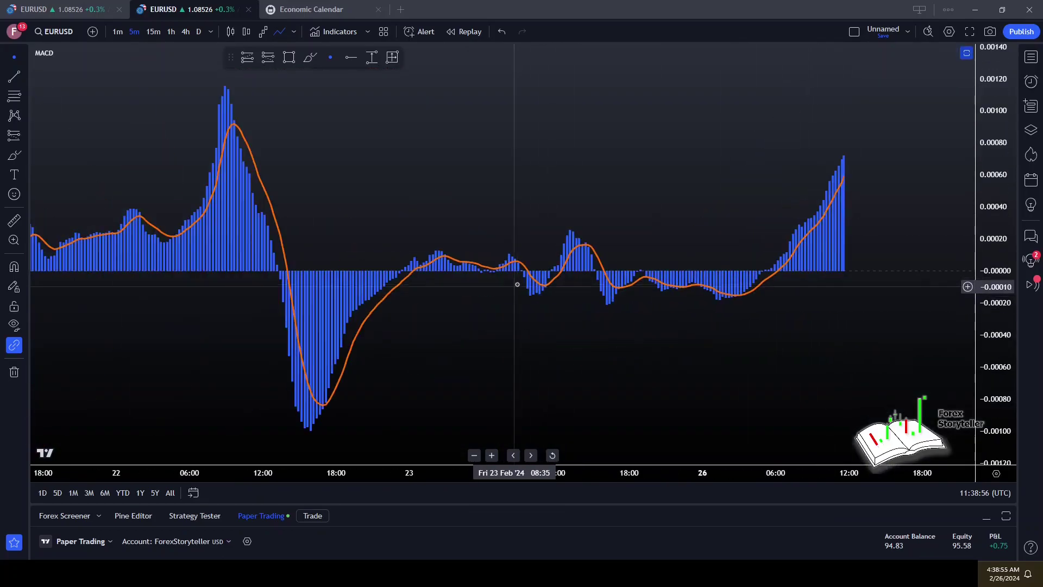
Step: Restore the maximized MACD pane to the split view so the EURUSD price chart sits above it
left_click_drag(516, 281, 589, 277)
scroll(608, 270, "down", 1)
scroll(608, 270, "down", 3)
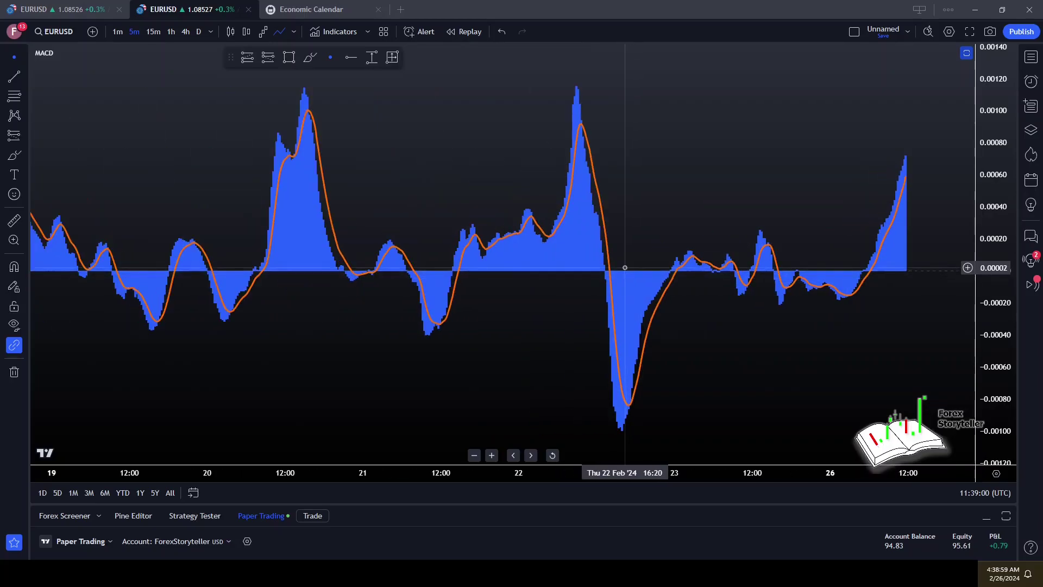
scroll(627, 277, "up", 1)
double_click(770, 122)
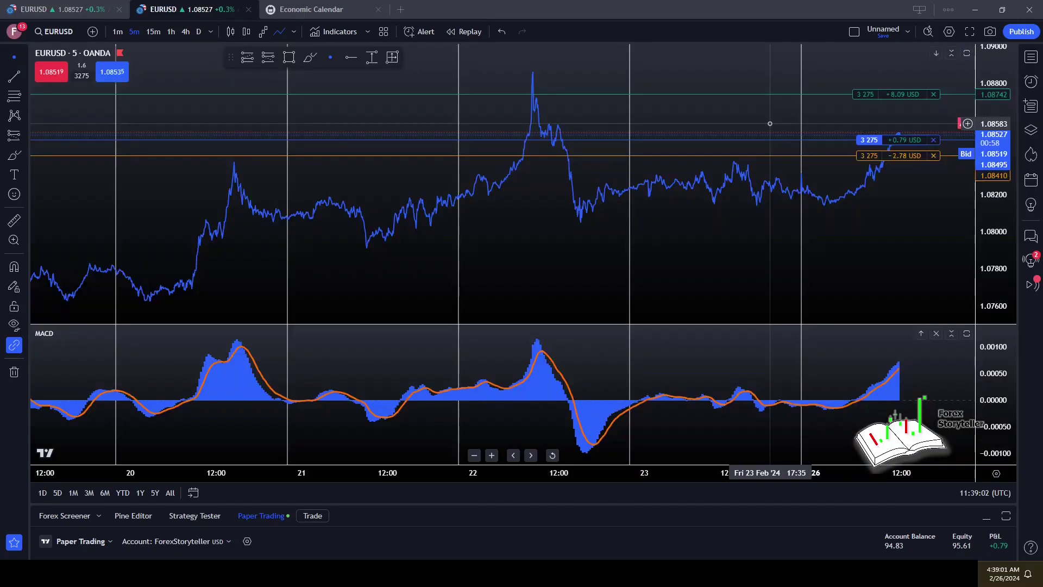
left_click_drag(710, 225, 736, 230)
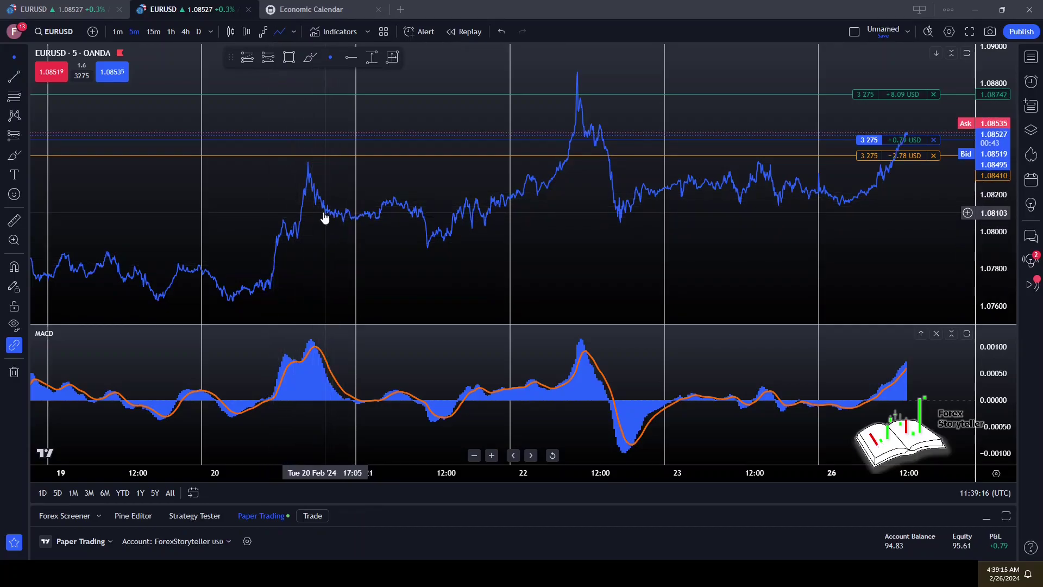
left_click(310, 180)
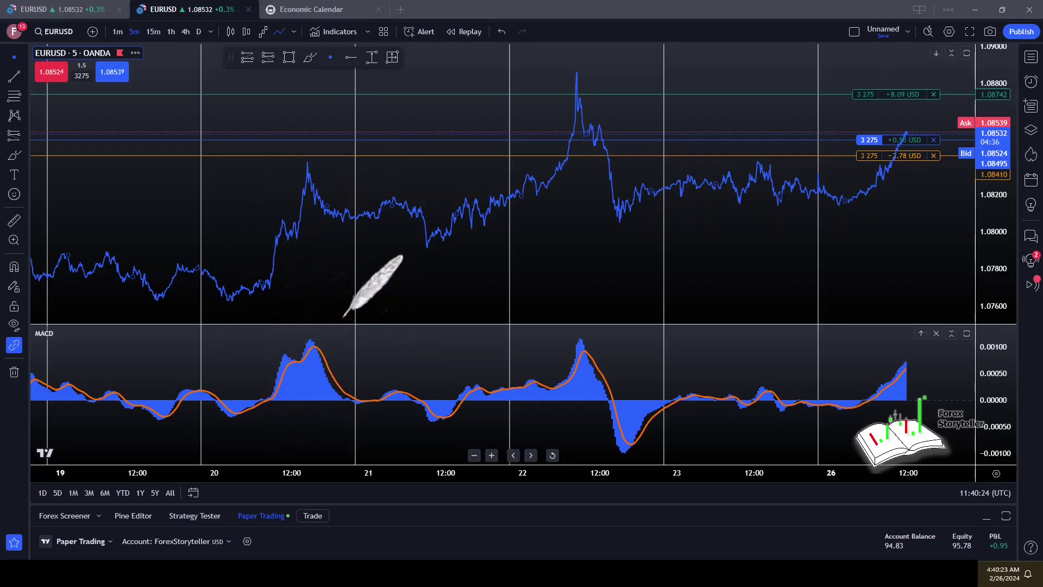
Step: Examine how the MACD histogram and signal line crossings line up with the EURUSD price moves between 13 and 26 February
scroll(521, 362, "up", 3)
scroll(498, 359, "up", 3)
left_click_drag(452, 363, 937, 341)
left_click_drag(580, 347, 789, 344)
scroll(542, 363, "up", 3)
left_click_drag(542, 364, 931, 359)
left_click_drag(797, 353, 600, 401)
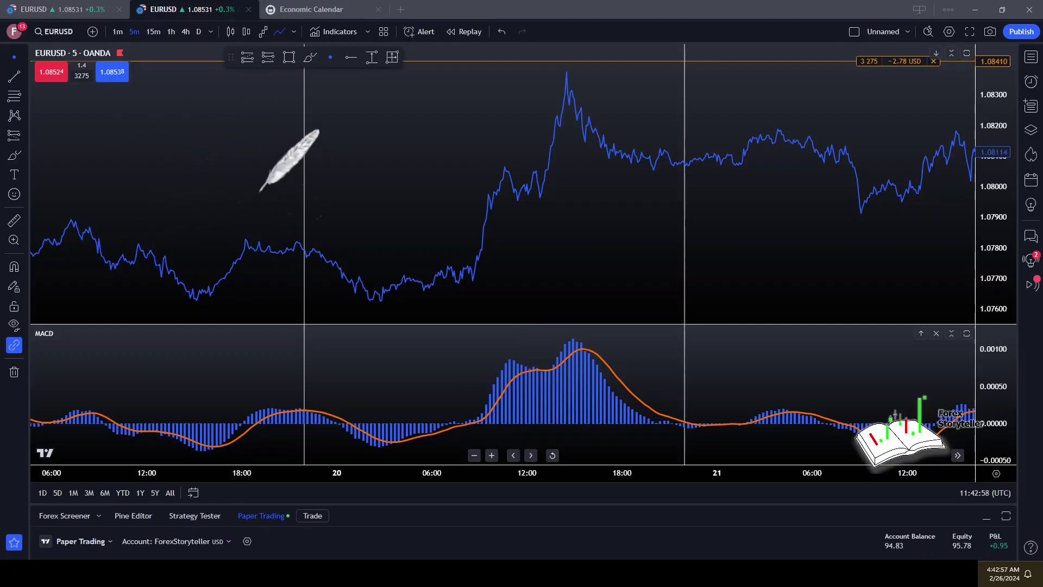
scroll(259, 192, "down", 8)
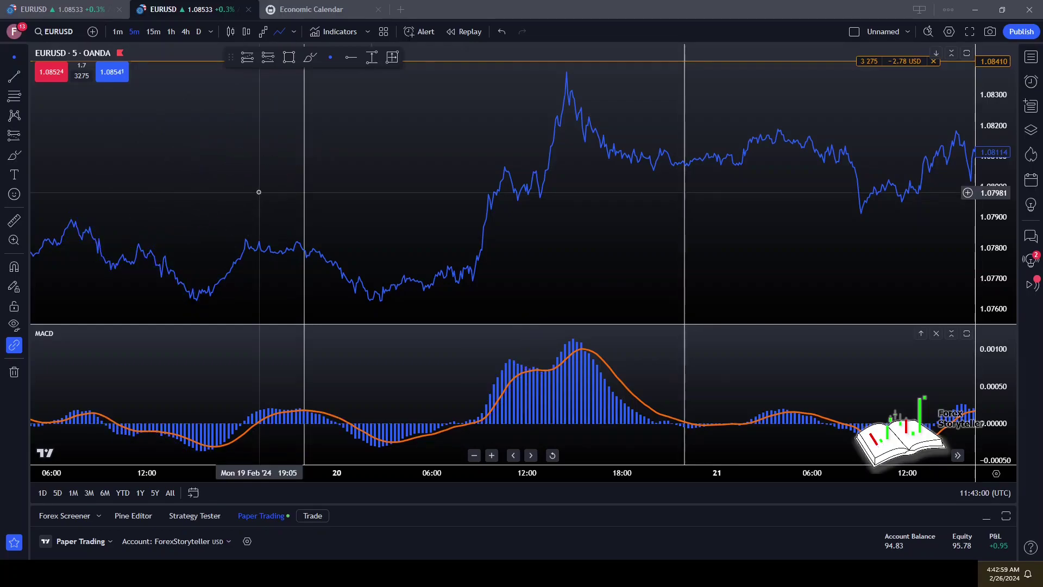
scroll(544, 146, "down", 4)
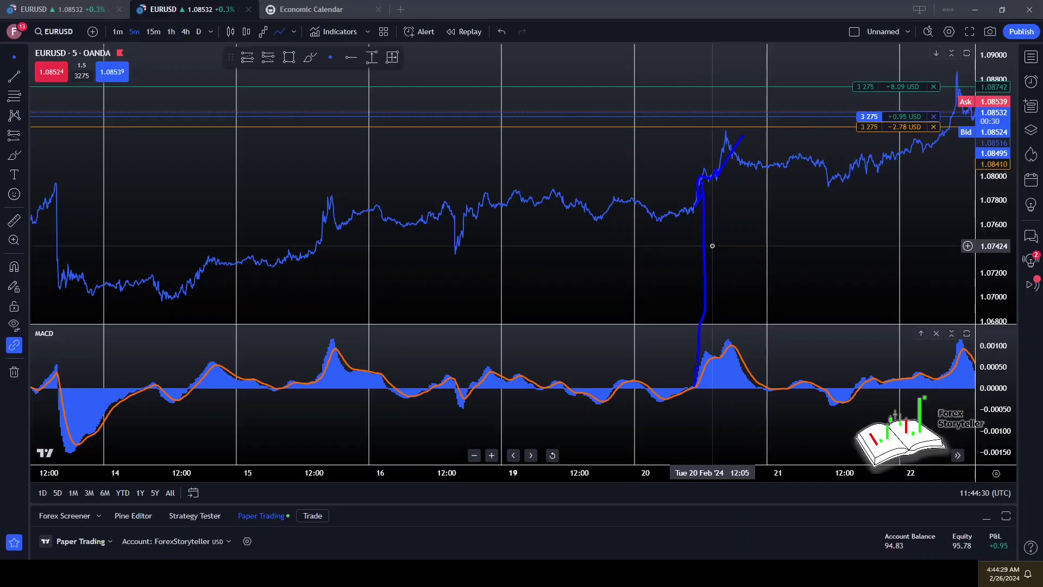
left_click_drag(756, 244, 484, 279)
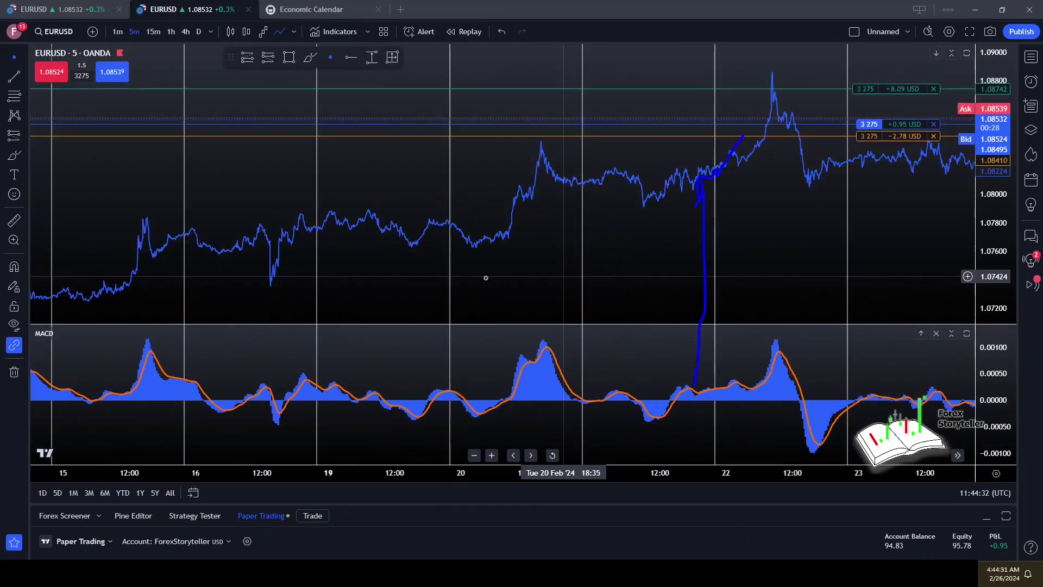
left_click_drag(689, 252, 567, 252)
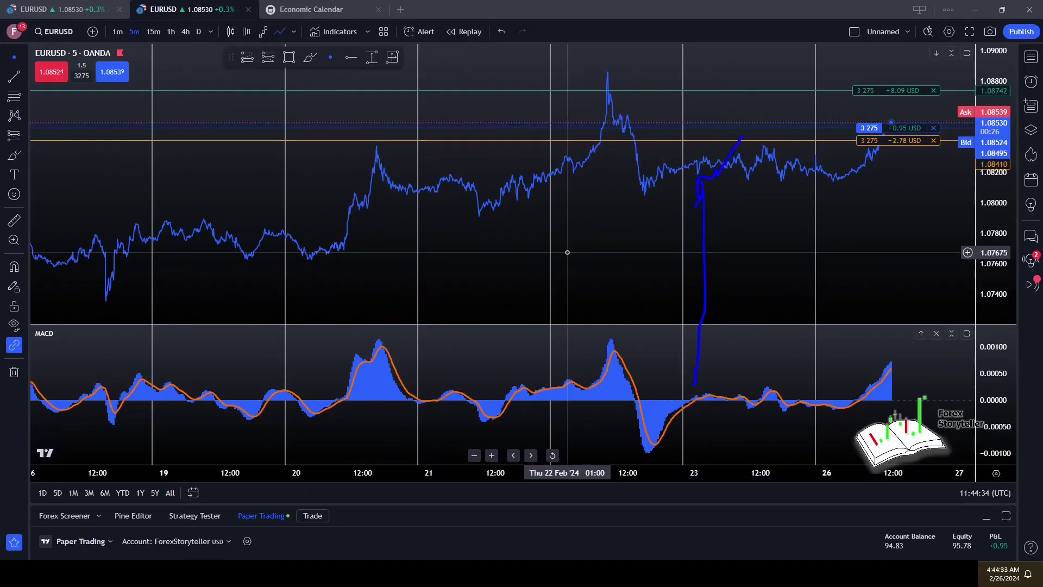
type("c")
left_click(731, 127)
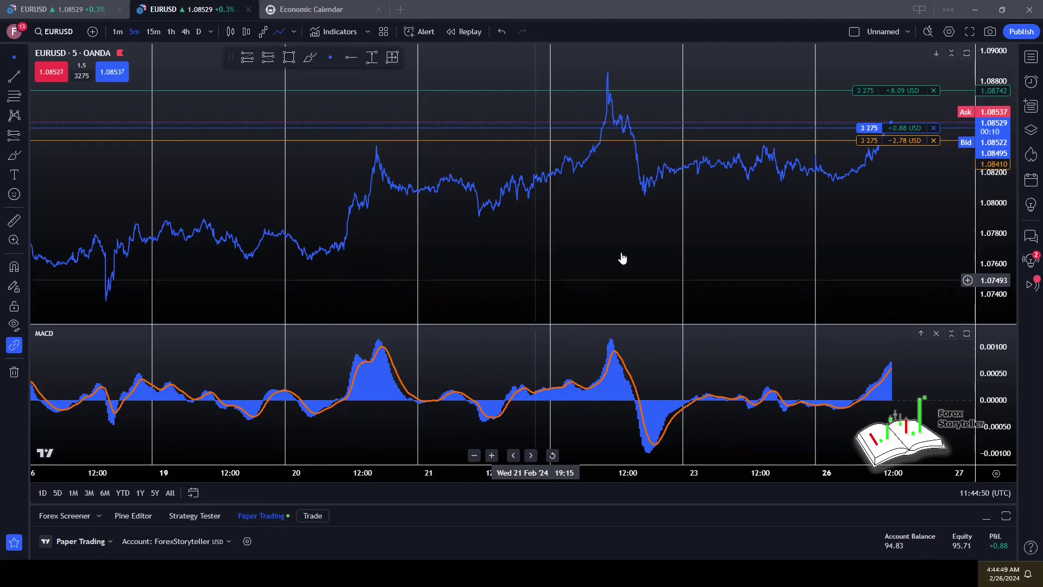
Step: Reduce the MACD pane's height to give the EURUSD price chart more room
left_click_drag(742, 226, 523, 298)
scroll(630, 245, "up", 3)
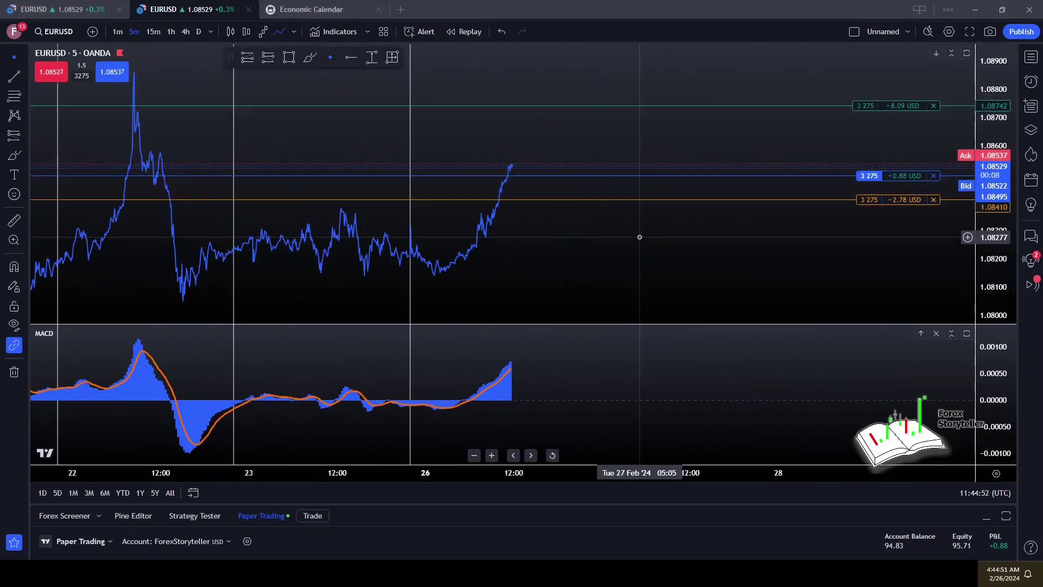
left_click_drag(554, 263, 694, 266)
left_click_drag(678, 323, 677, 391)
scroll(712, 260, "left", 1)
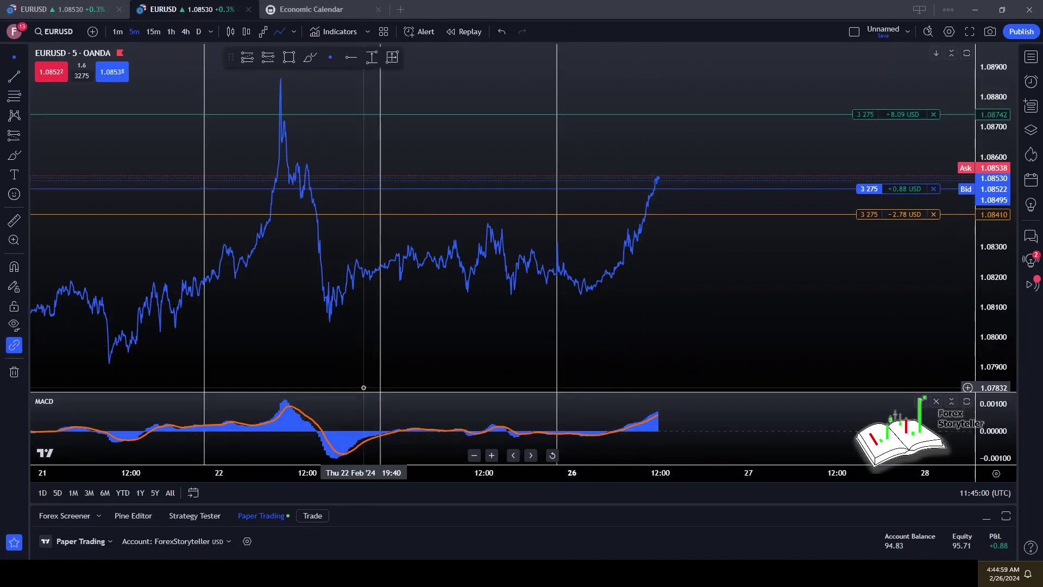
left_click_drag(361, 391, 360, 369)
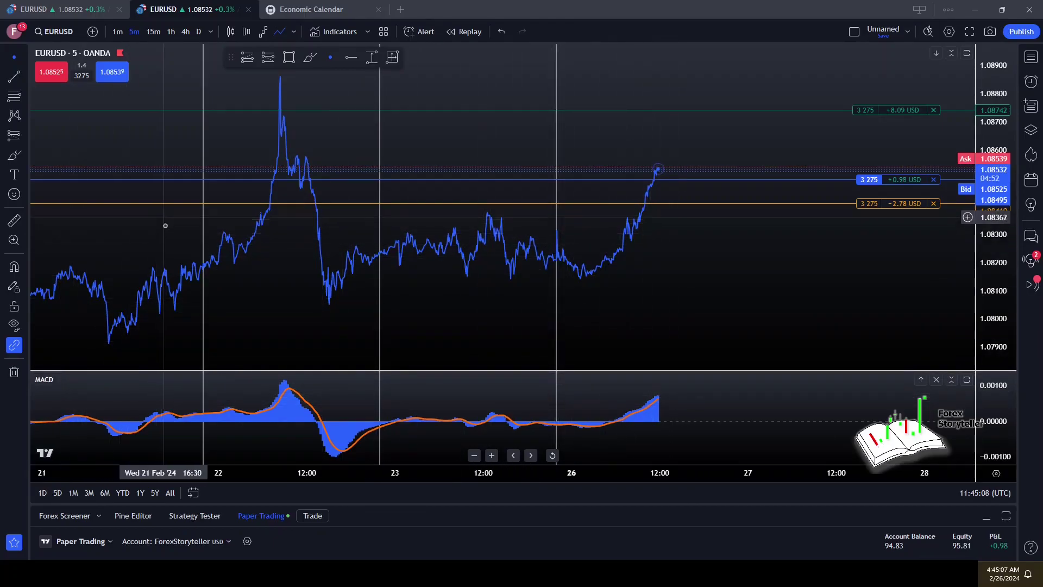
Step: Search the indicators for "scalper" and add the favorite Scalper's toolkit - ATR Widget to the chart
left_click(337, 31)
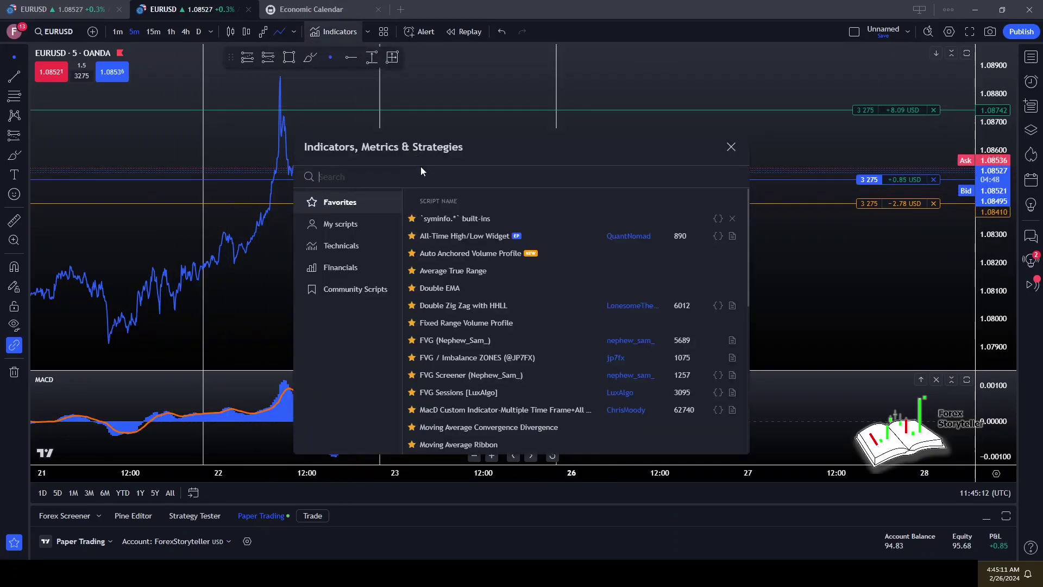
type("scalper")
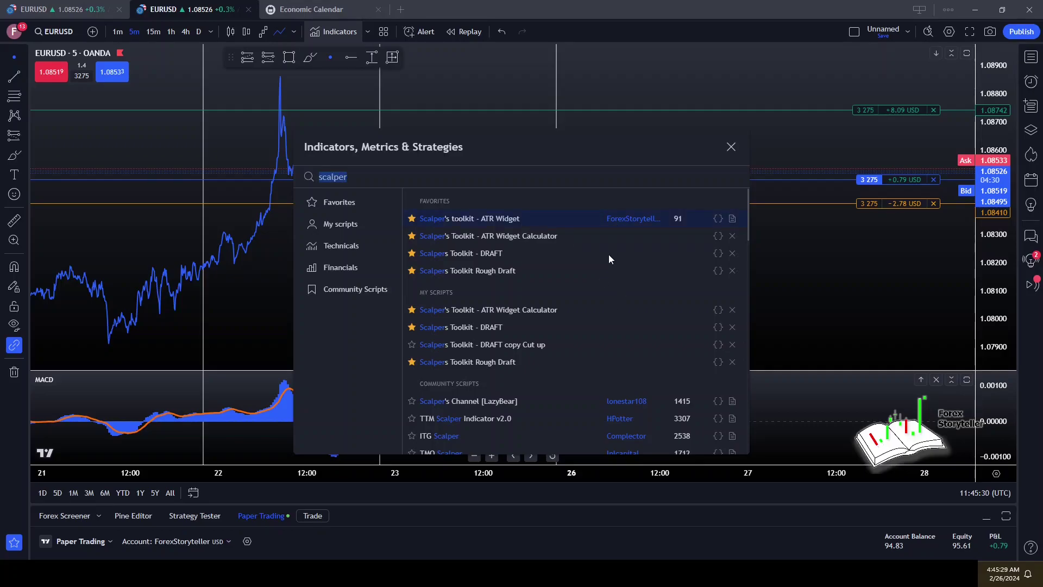
left_click(425, 215)
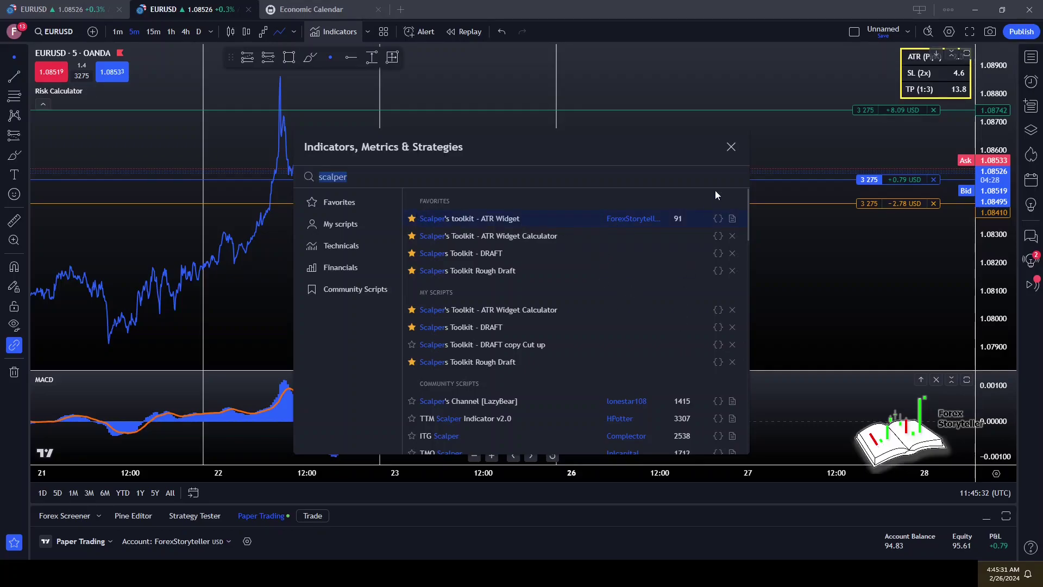
left_click(731, 146)
left_click_drag(749, 163, 664, 218)
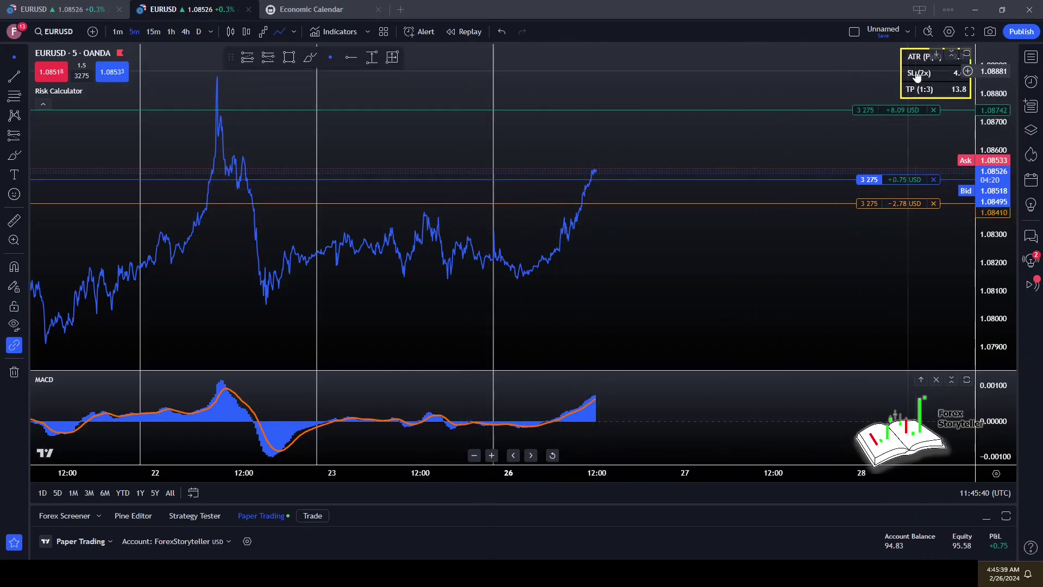
Step: Maximize the price pane and open the Risk Calculator's input settings to review its Pip/Point and fixed stop options
double_click(808, 79)
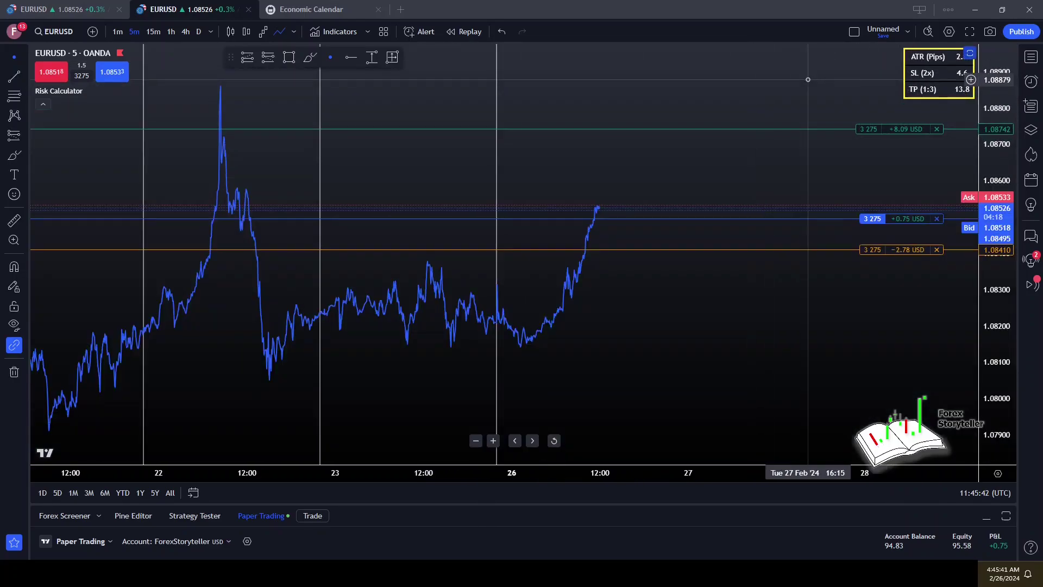
double_click(918, 89)
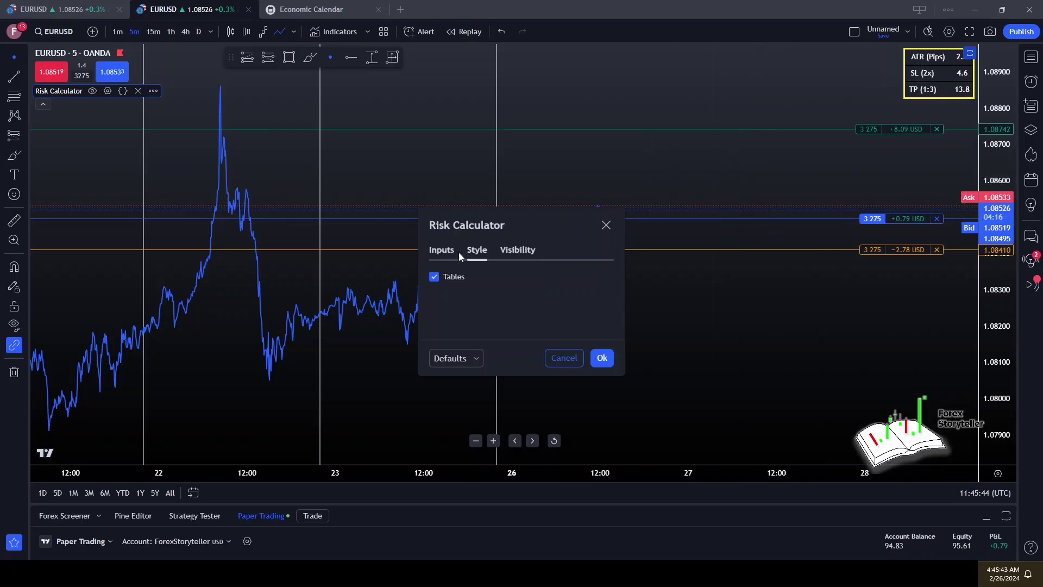
left_click(441, 249)
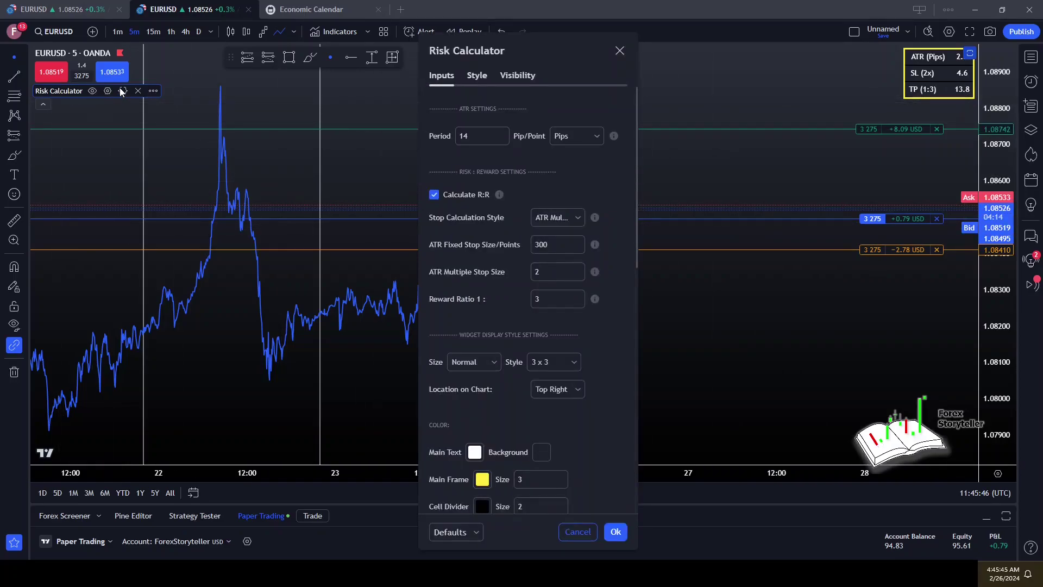
left_click_drag(577, 54, 747, 55)
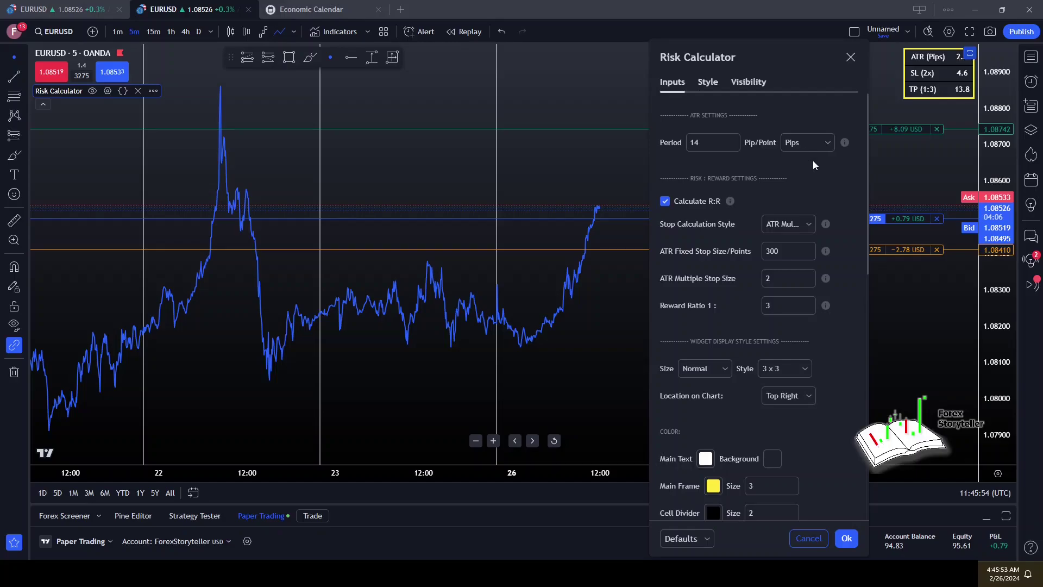
left_click(826, 144)
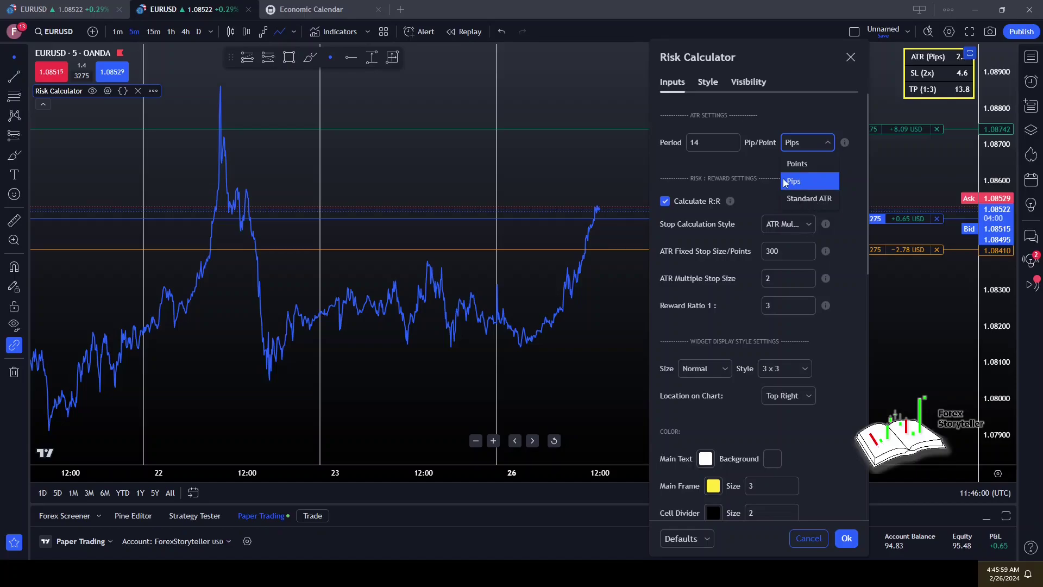
left_click(825, 144)
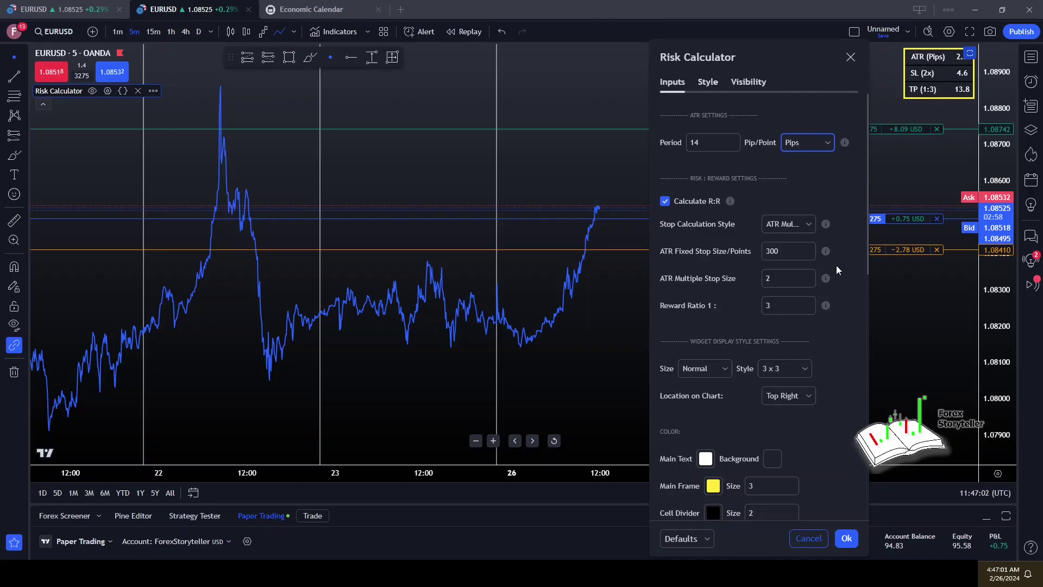
double_click(773, 251)
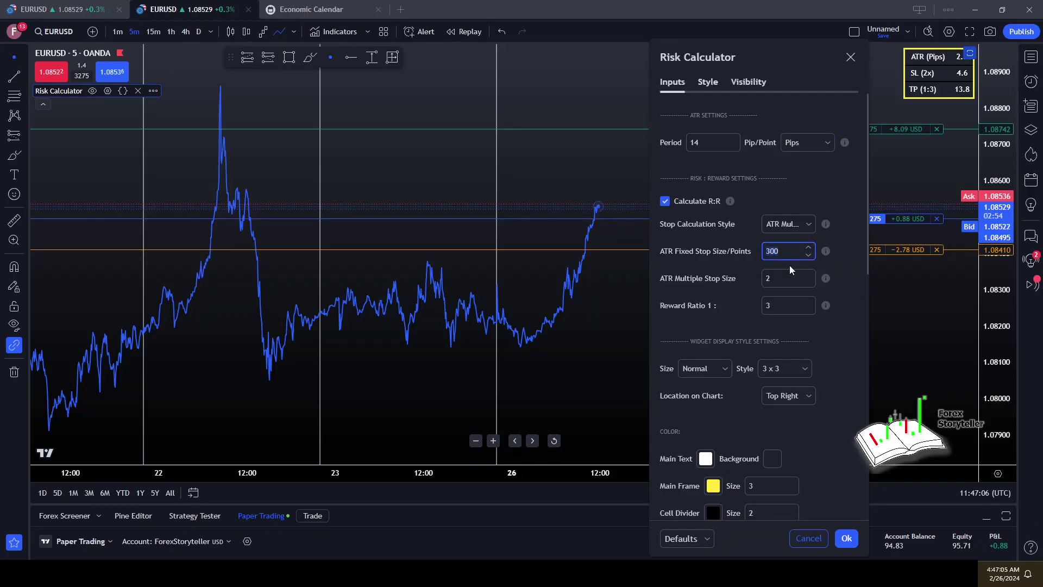
left_click(737, 271)
Step: Change the Risk Calculator widget's main frame to blue at about half opacity with a frame size of 3
scroll(828, 353, "down", 2)
scroll(823, 345, "down", 2)
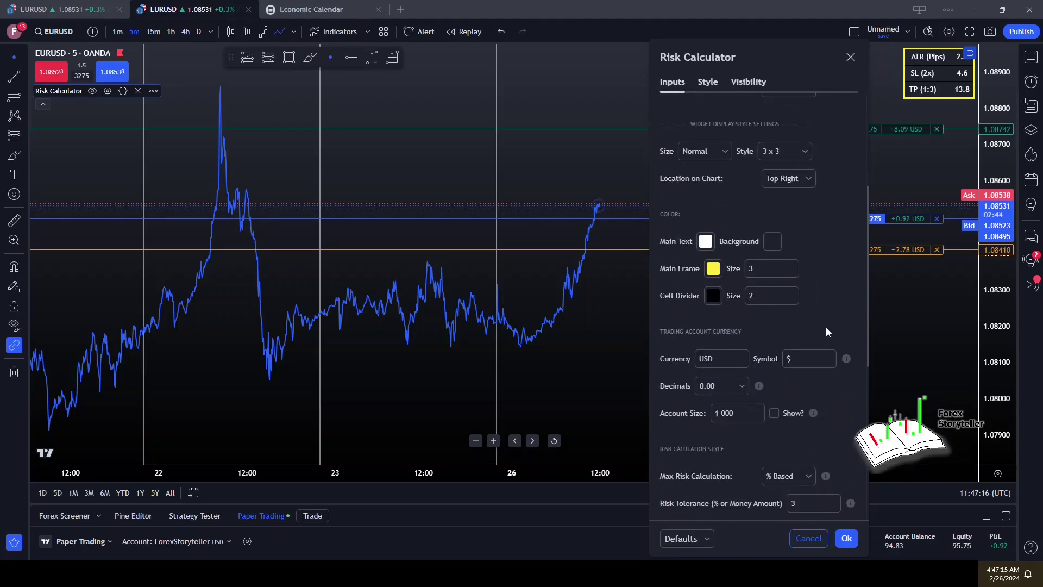
left_click(713, 268)
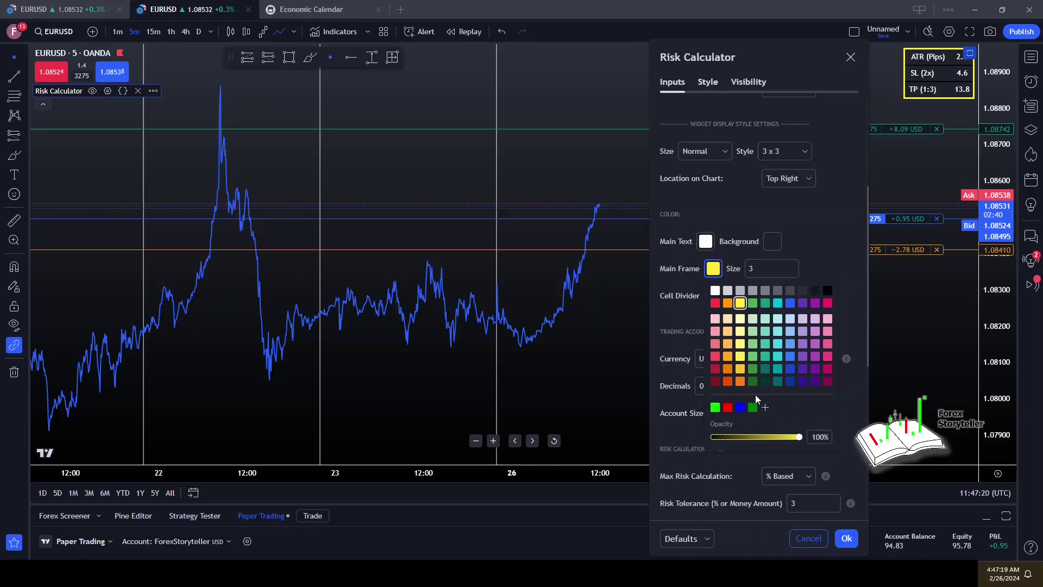
left_click(741, 408)
left_click(792, 265)
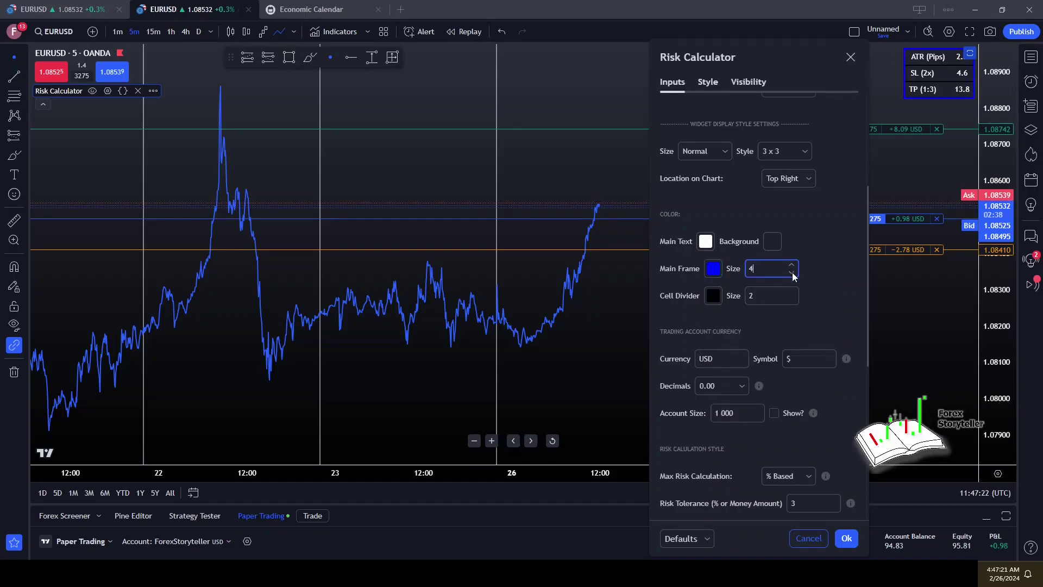
left_click(792, 272)
left_click(714, 269)
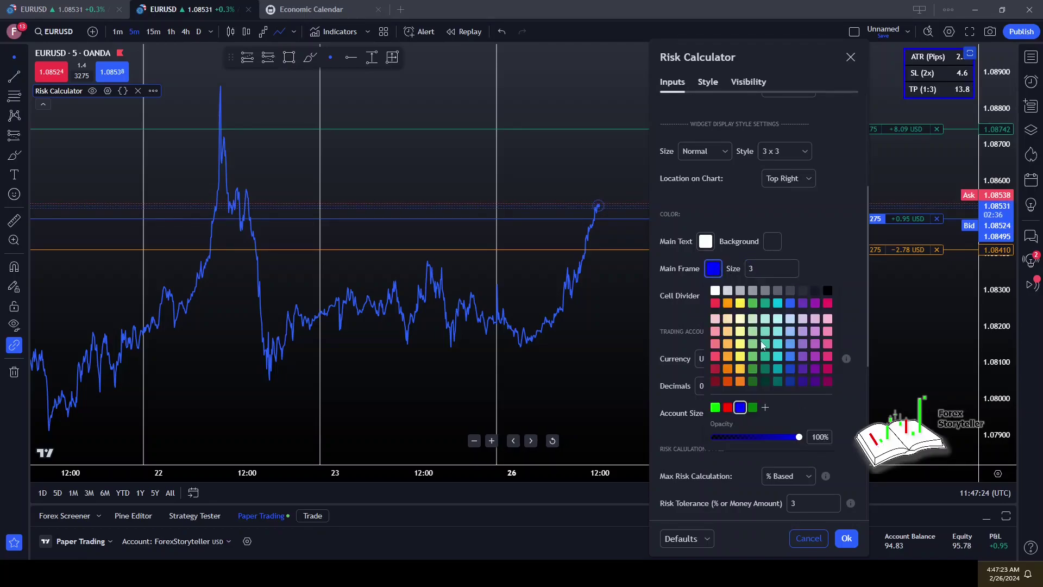
left_click(754, 437)
left_click(830, 241)
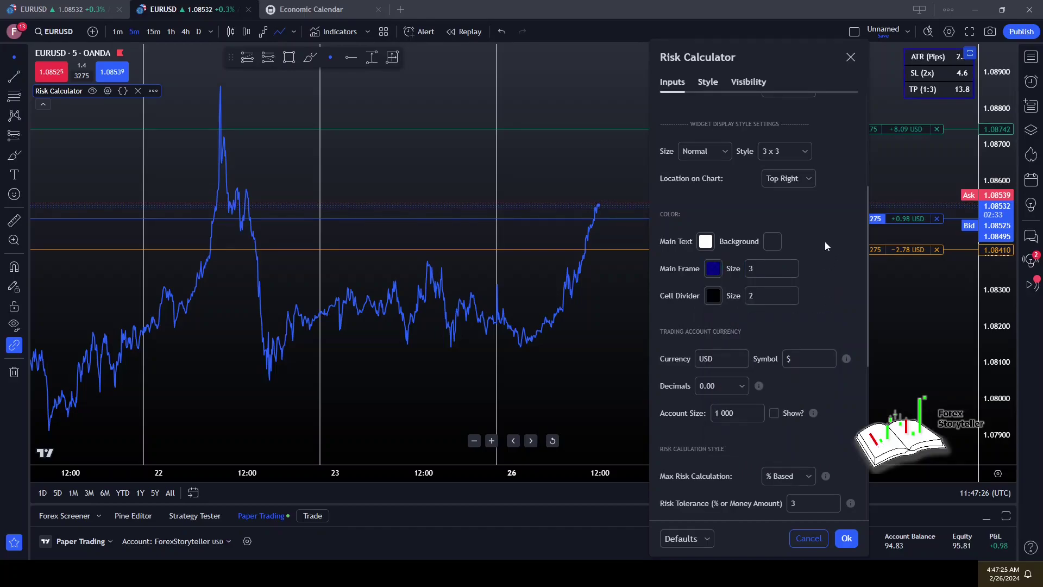
Step: Set the widget's cell divider size to 1 and enable showing the account size
left_click(792, 299)
scroll(791, 332, "down", 2)
left_click(772, 358)
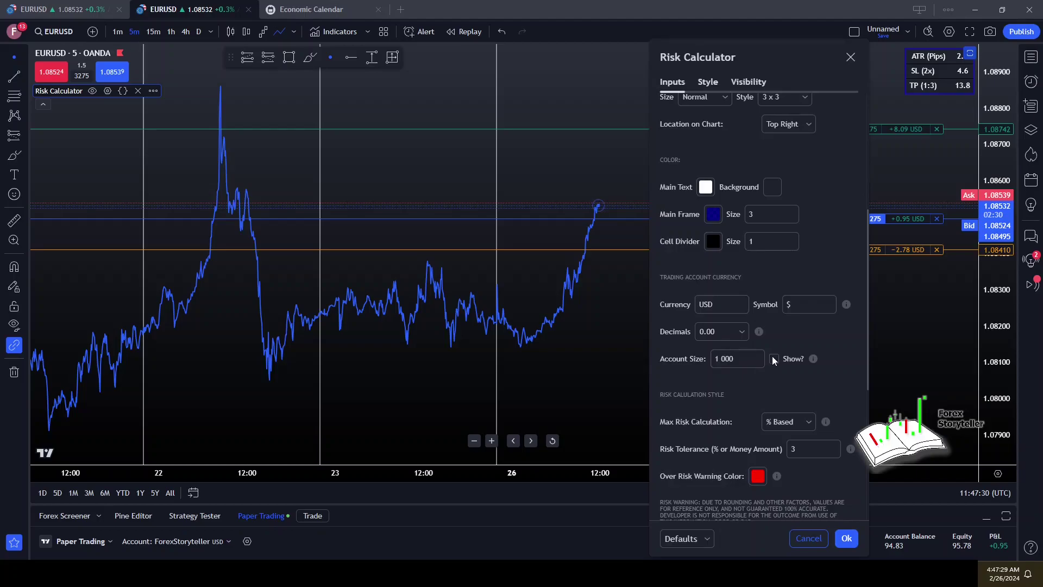
double_click(727, 358)
scroll(771, 364, "down", 2)
left_click(700, 252)
left_click(787, 352)
scroll(796, 320, "down", 2)
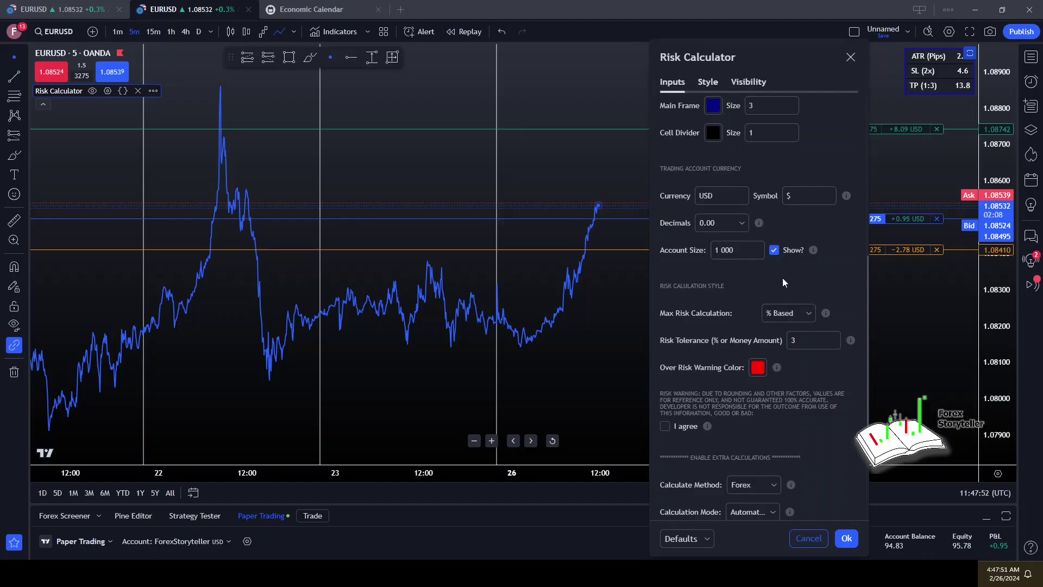
Step: Set the Risk Calculator's risk tolerance to 1 with the % Based maximum risk calculation
scroll(753, 288, "down", 1)
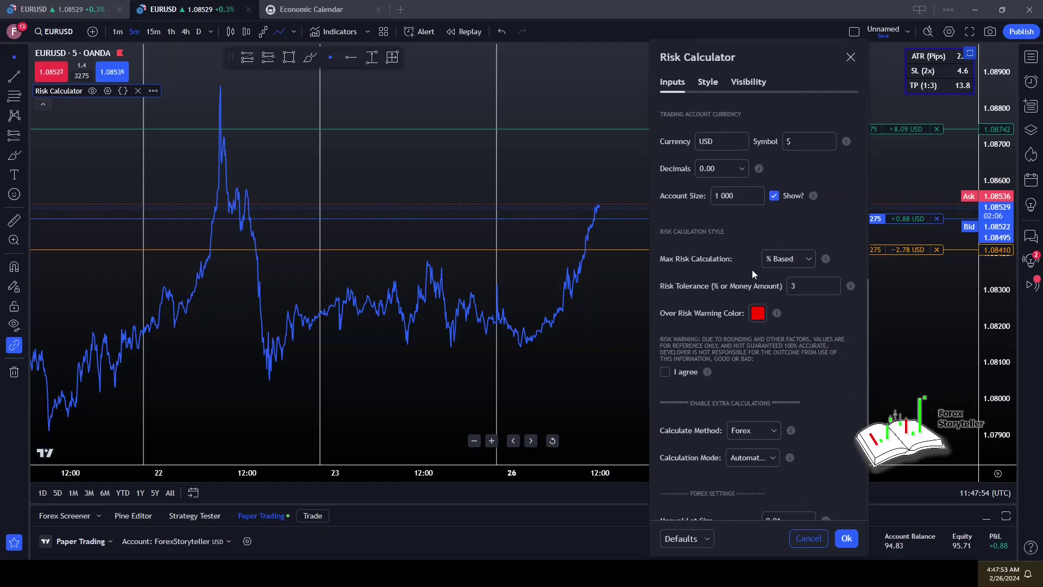
left_click(804, 286)
left_click(790, 259)
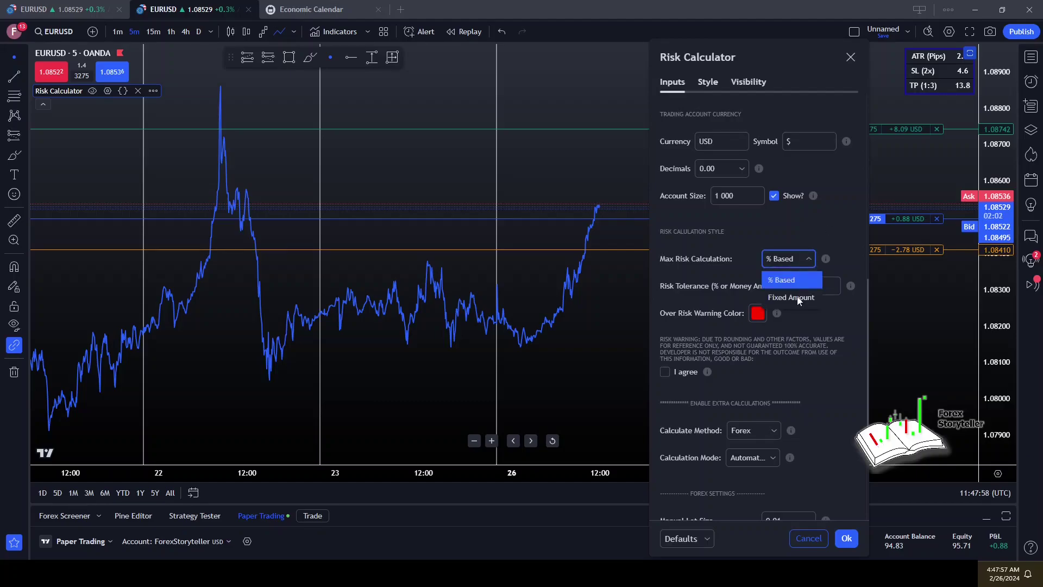
left_click(839, 217)
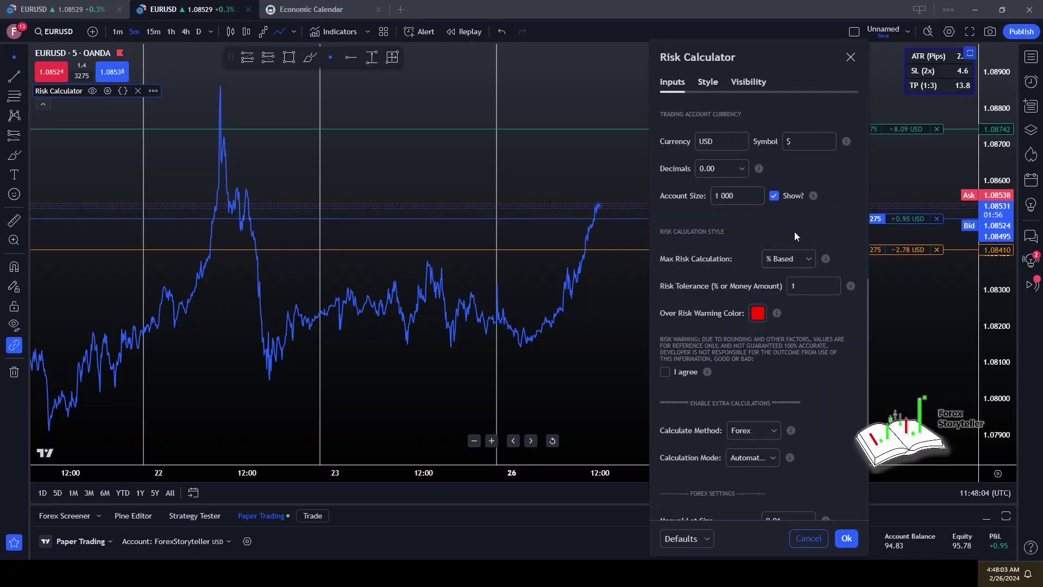
scroll(790, 327, "down", 3)
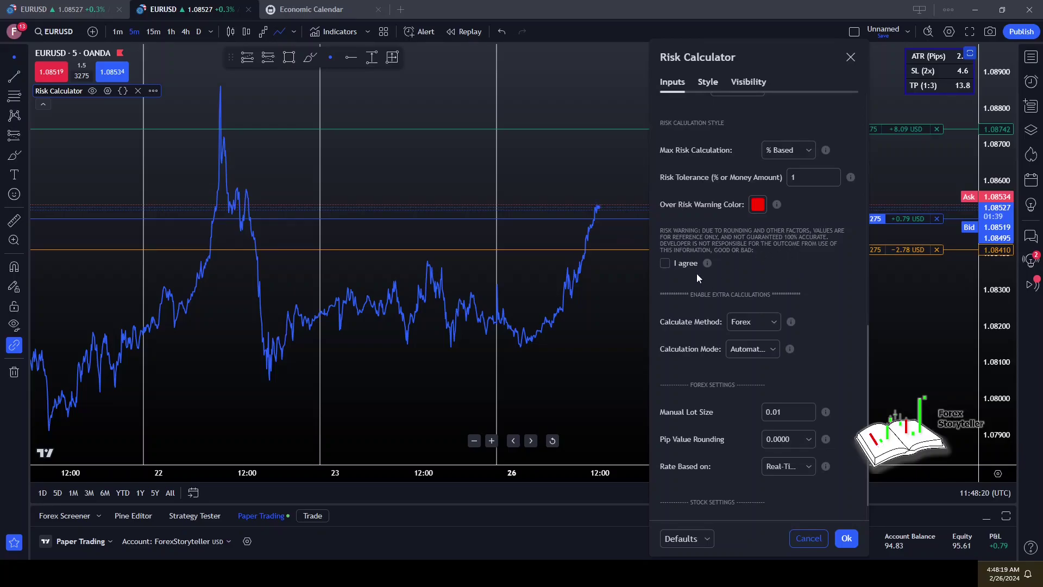
Step: Agree to the risk warning in the Risk Calculator inputs and move the settings dialog clear of the widget
left_click(664, 263)
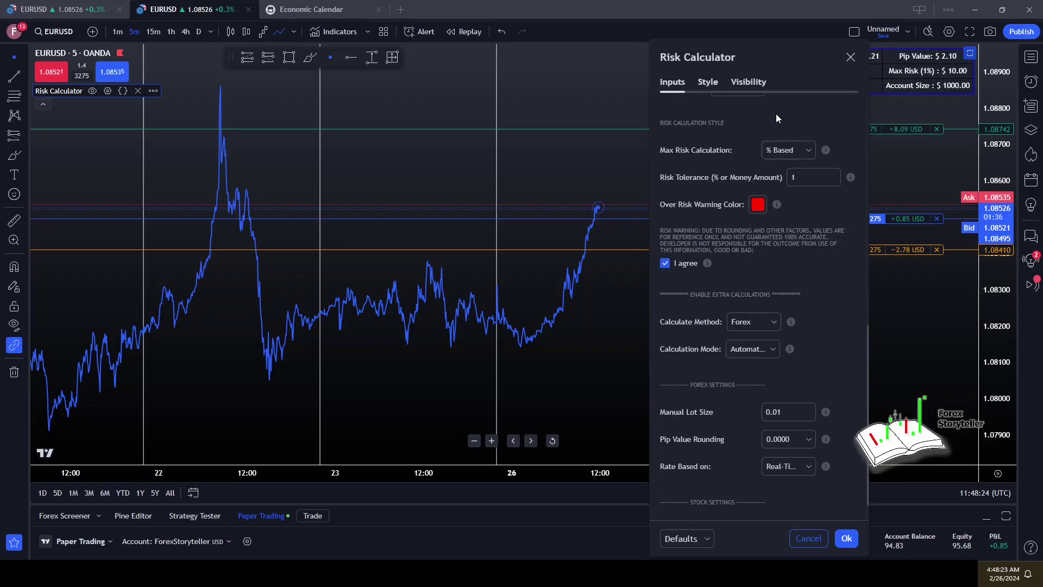
left_click_drag(774, 59, 641, 56)
scroll(669, 219, "up", 5)
scroll(669, 227, "down", 6)
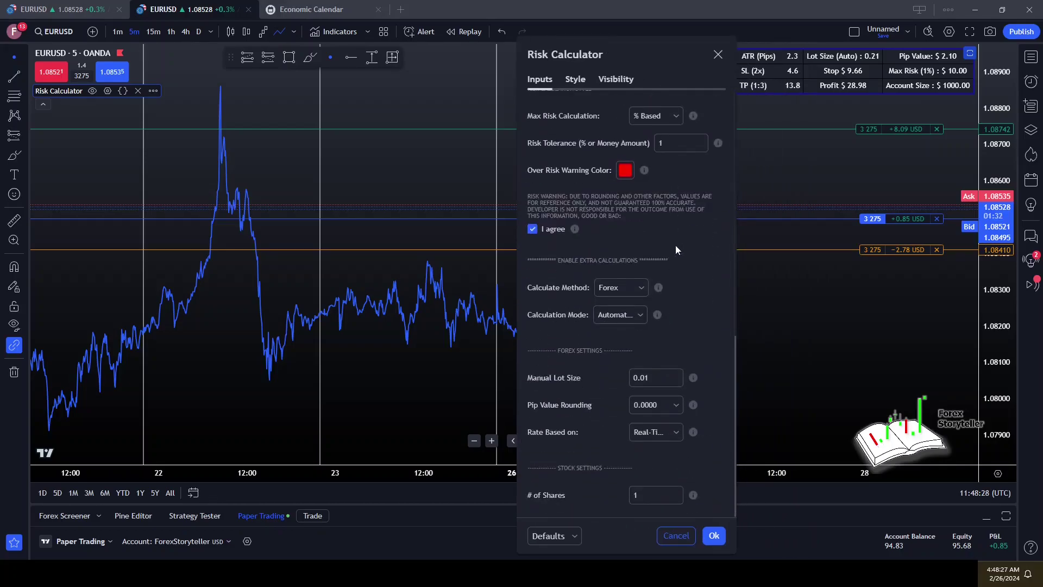
Step: Review the Risk Calculator's calculation mode, manual lot size, risk tolerance and account currency settings
left_click(637, 316)
left_click(639, 316)
left_click(677, 373)
left_click(676, 373)
left_click(676, 373)
scroll(689, 327, "up", 4)
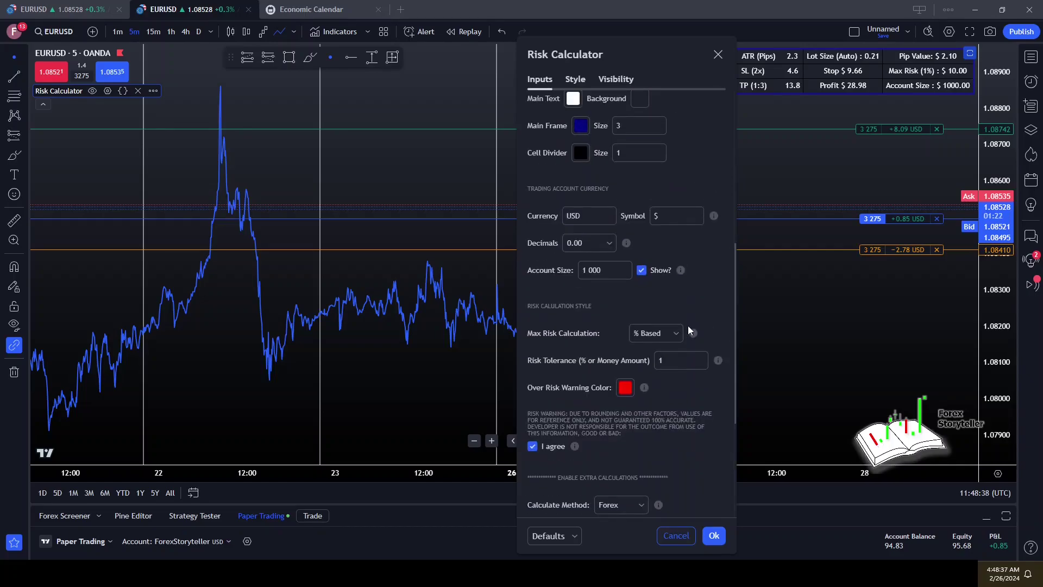
scroll(695, 312, "up", 3)
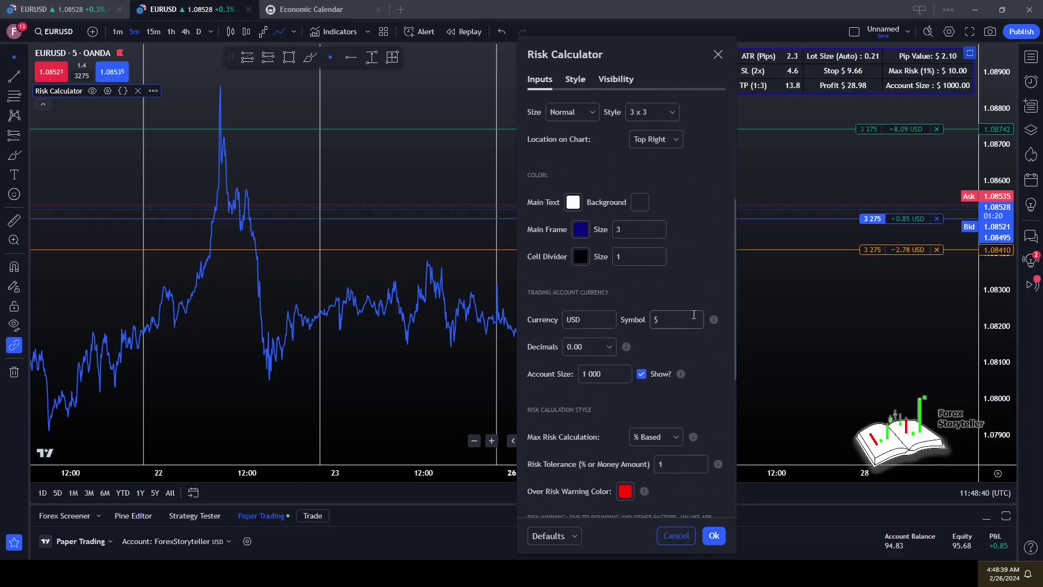
scroll(676, 321, "up", 1)
scroll(673, 325, "down", 2)
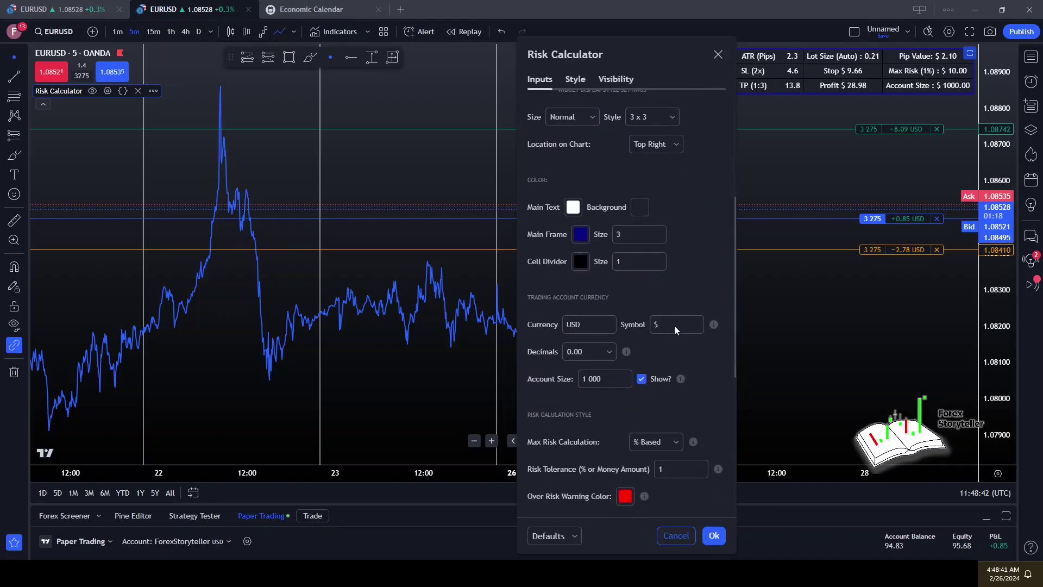
scroll(680, 274, "up", 4)
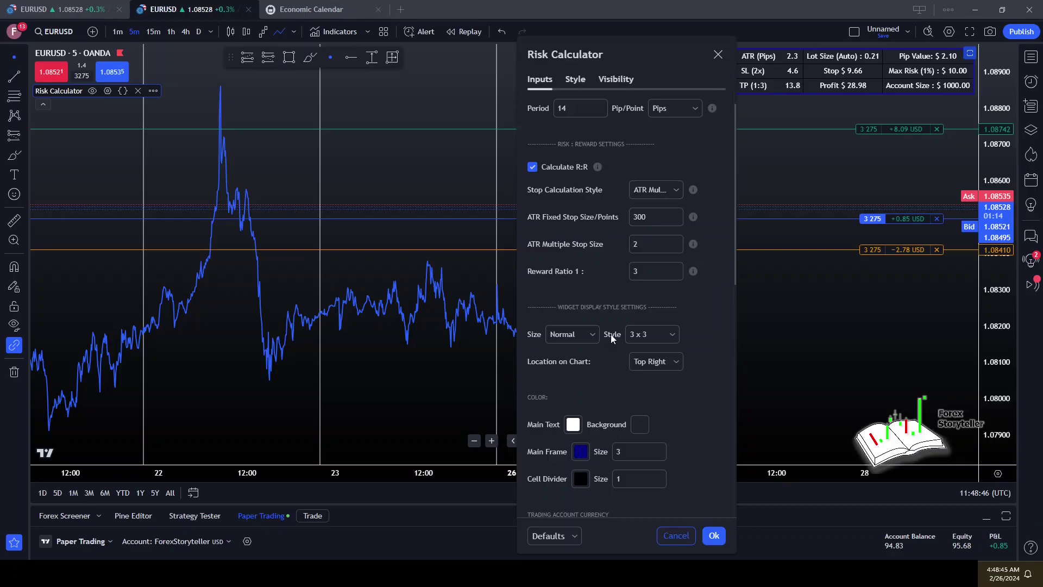
Step: Set the Risk Calculator widget's display style to Single Column, place it at Middle Center and apply the settings
scroll(610, 334, "up", 1)
left_click(656, 367)
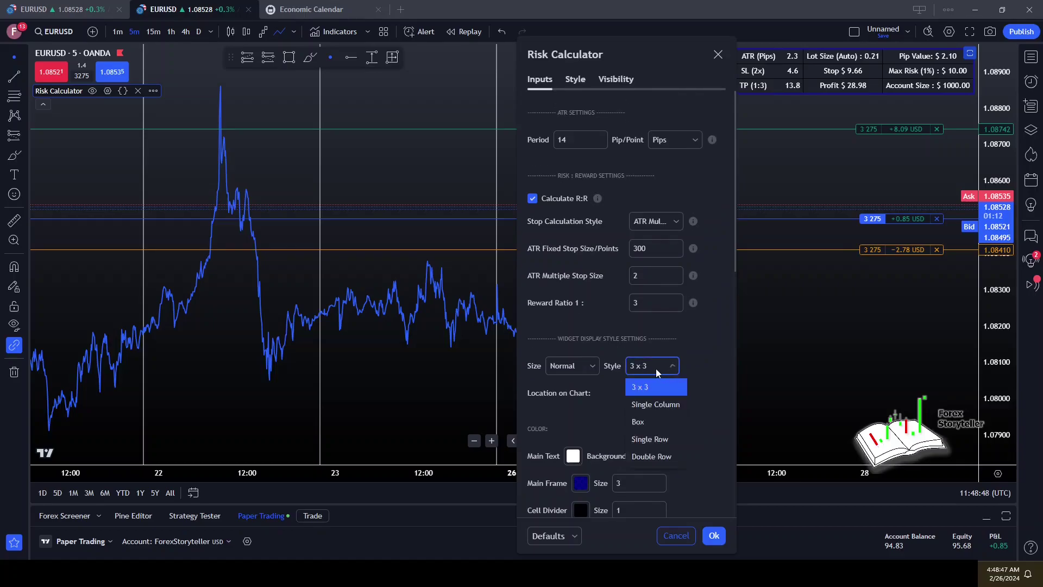
left_click(650, 405)
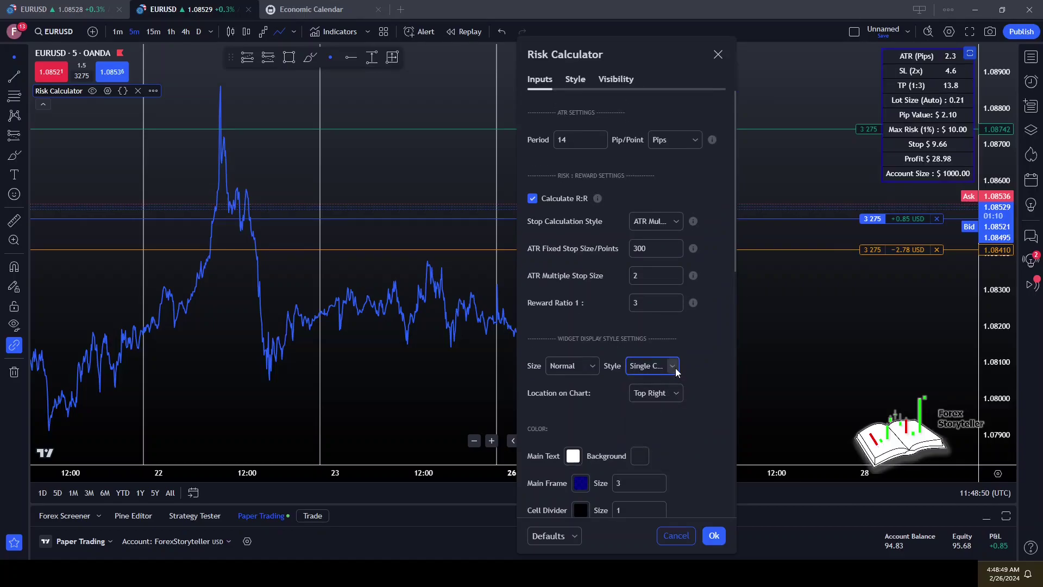
left_click(596, 370)
left_click(572, 401)
left_click(674, 393)
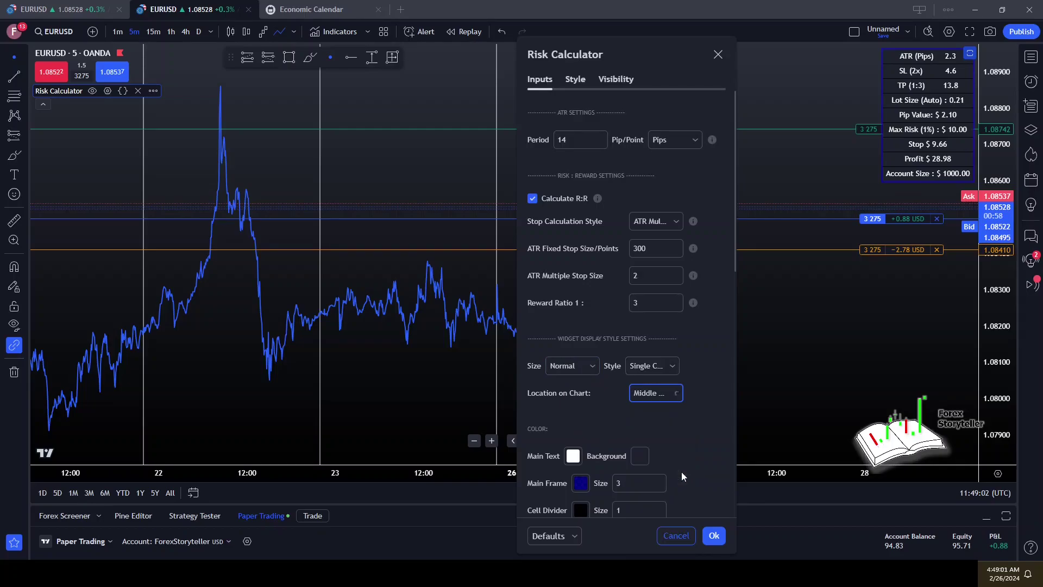
left_click(714, 535)
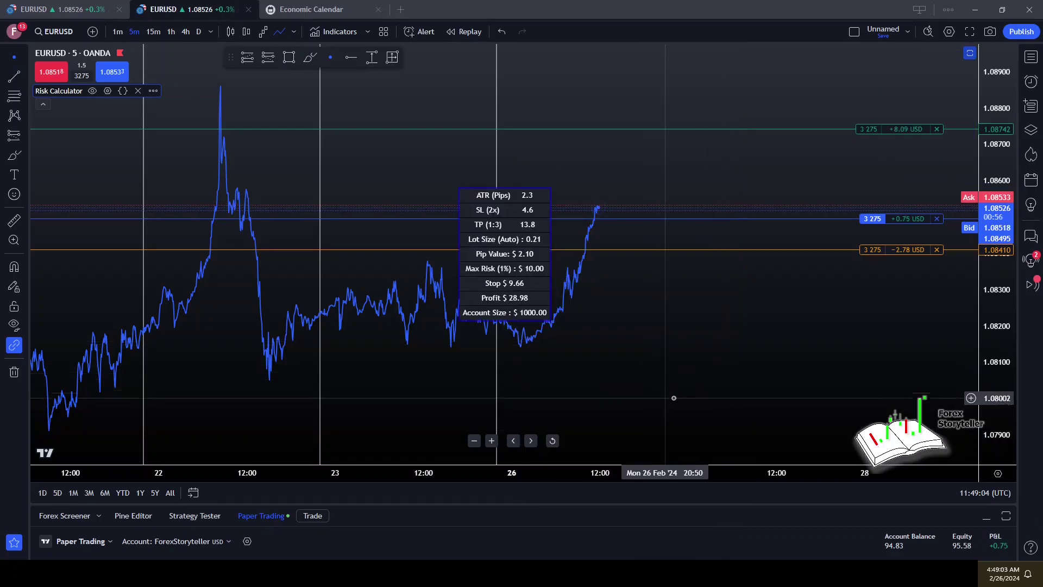
Step: Reopen the Risk Calculator settings and relocate the widget to Middle Right on the chart
double_click(512, 285)
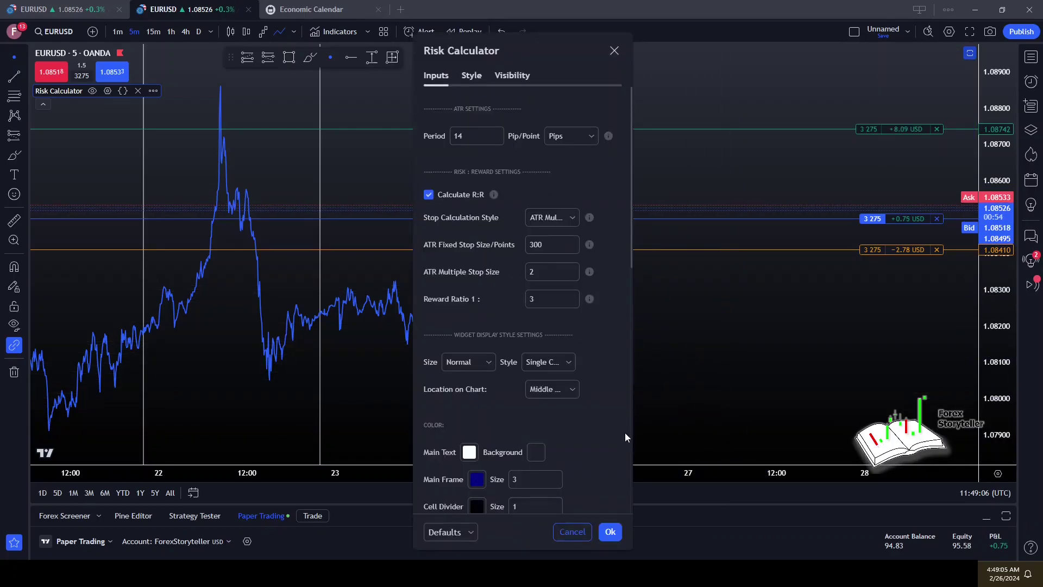
left_click(574, 392)
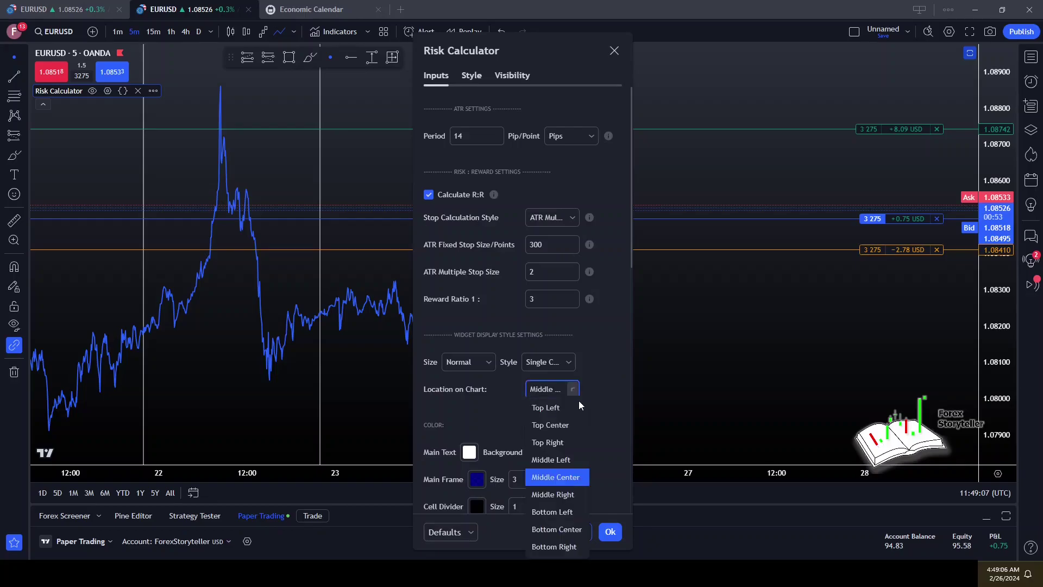
left_click(562, 441)
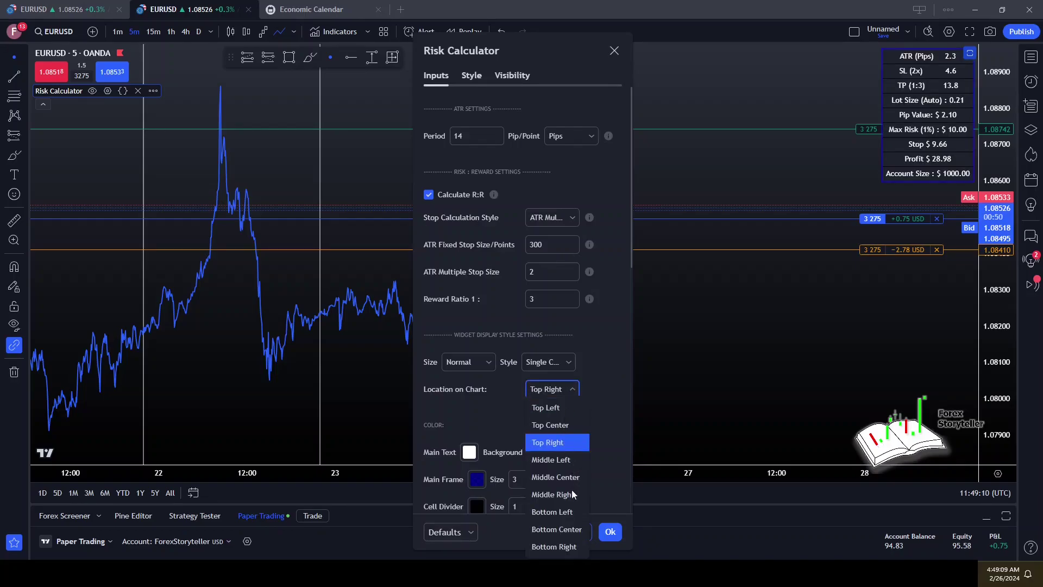
left_click(571, 491)
left_click(609, 530)
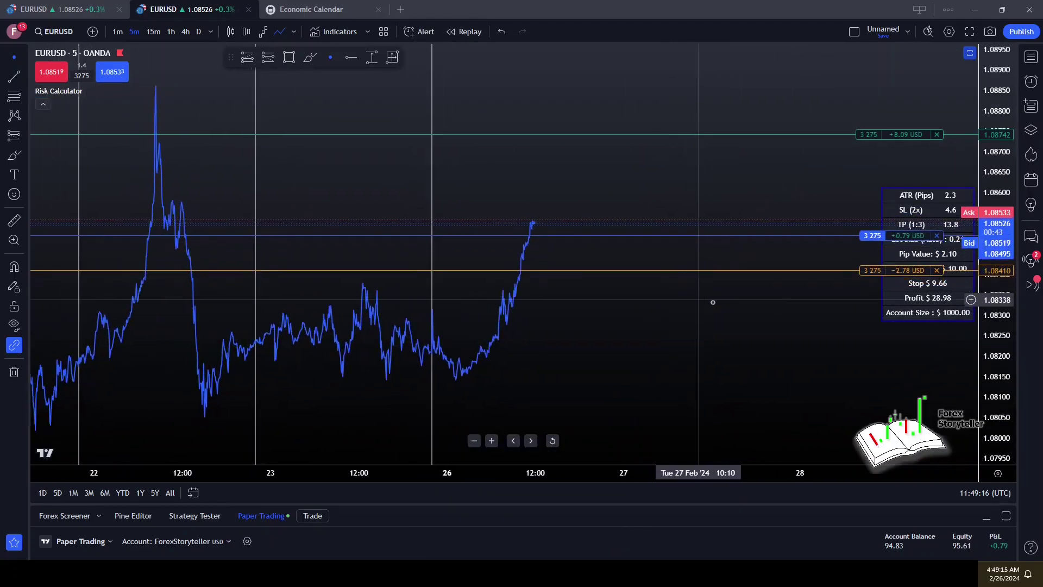
Step: Bring back the MACD pane under the price chart and enlarge the chart area by shrinking the trading panel
left_click_drag(1001, 340, 1001, 359)
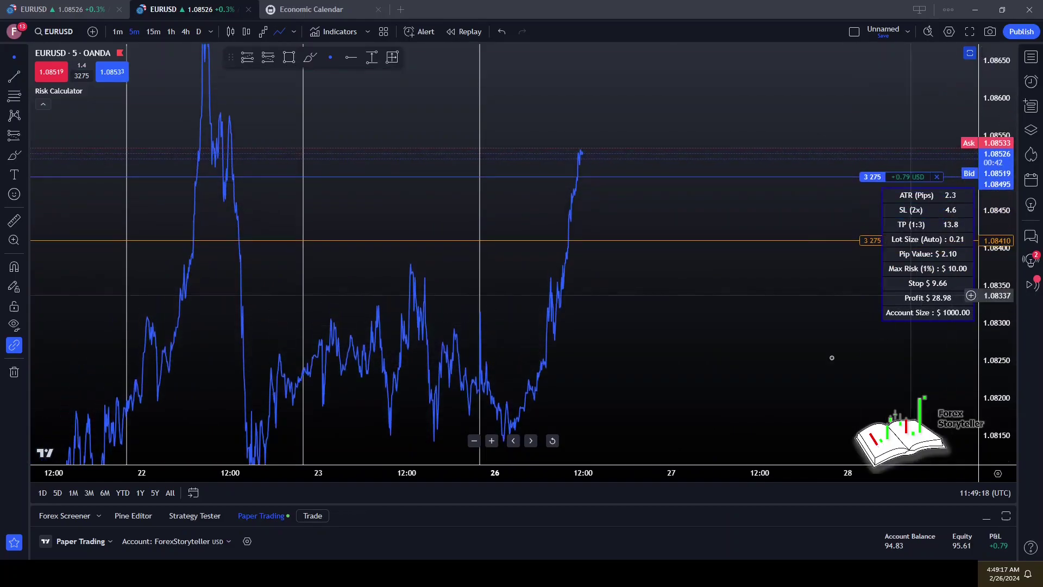
left_click_drag(815, 247, 842, 216)
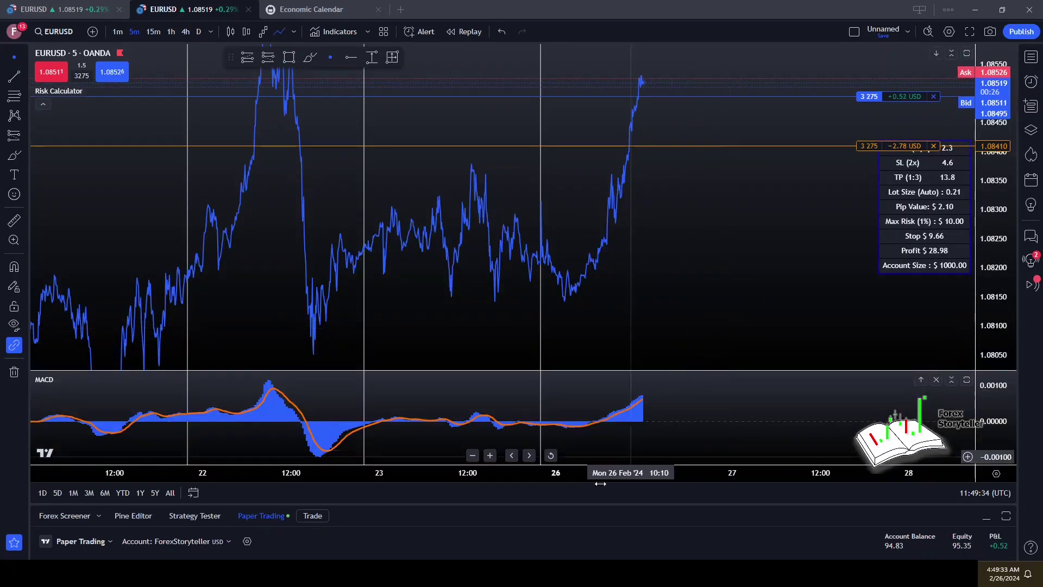
left_click_drag(408, 506, 408, 523)
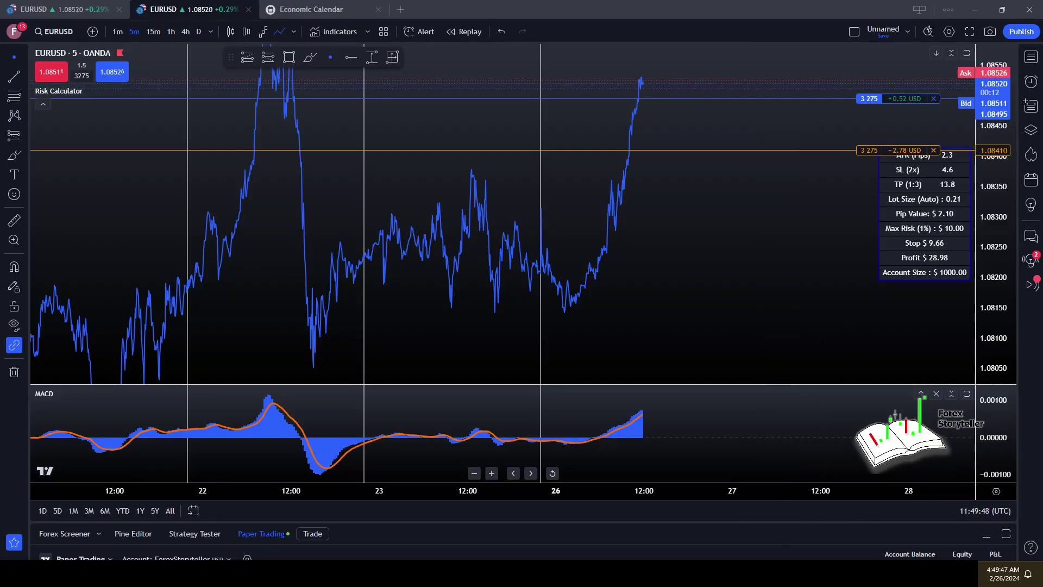
mouse_move(665, 573)
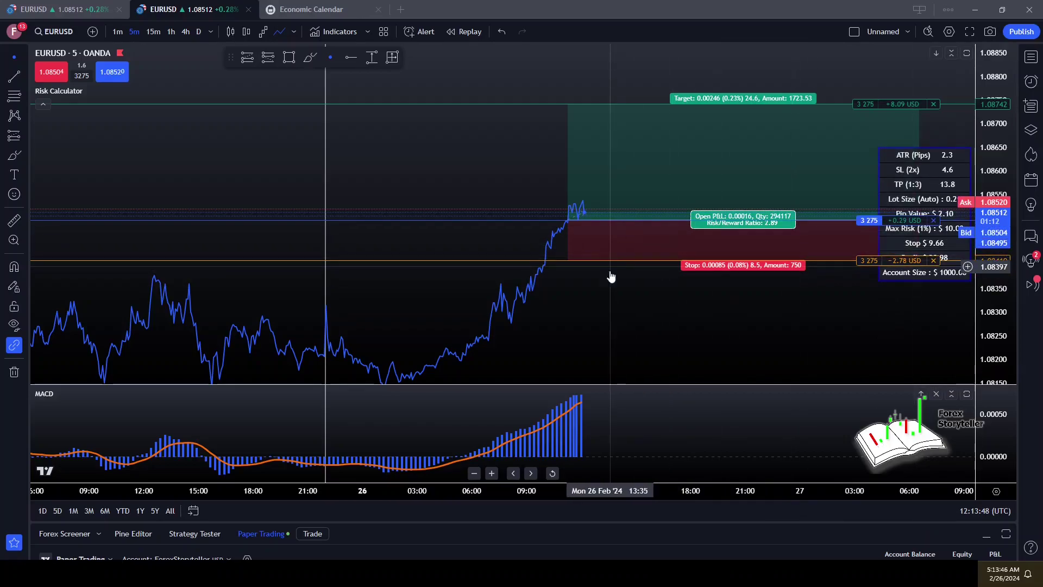
Step: Examine the EURUSD long position's target, entry and stop levels against the Risk Calculator widget's values
left_click_drag(647, 305, 677, 259)
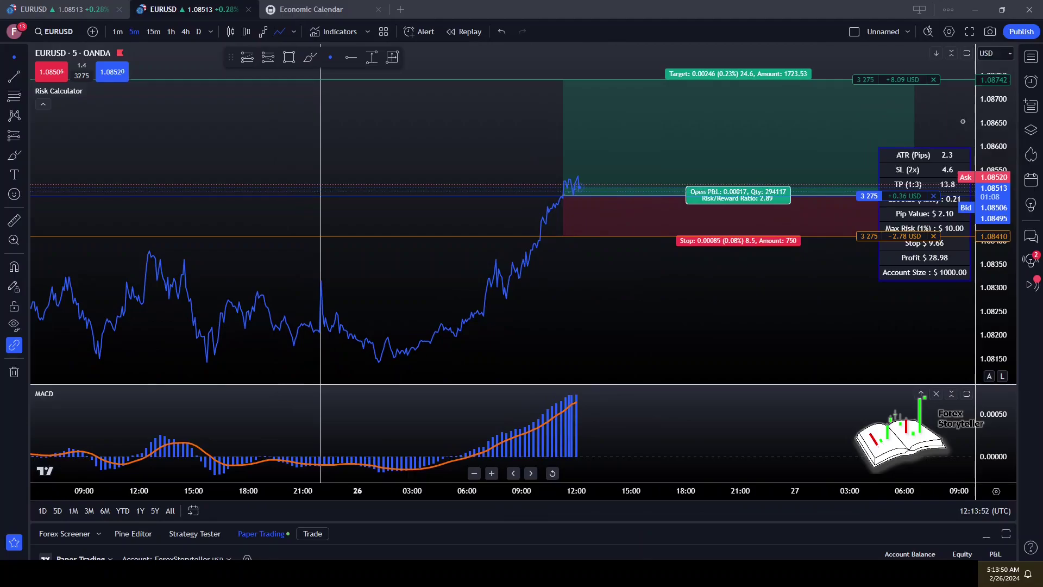
left_click_drag(701, 305, 642, 317)
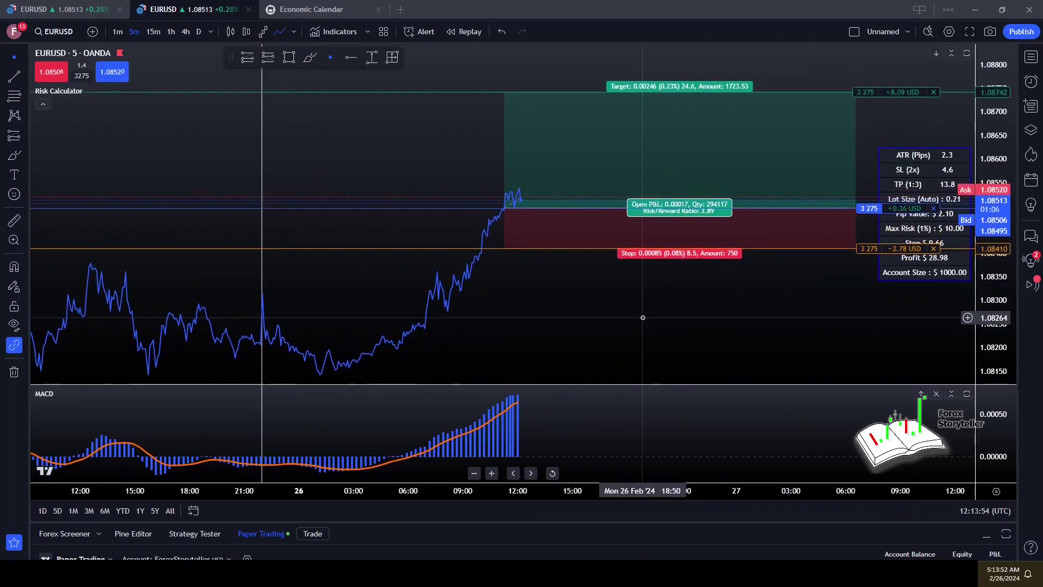
scroll(644, 315, "left", 3)
scroll(645, 315, "right", 2)
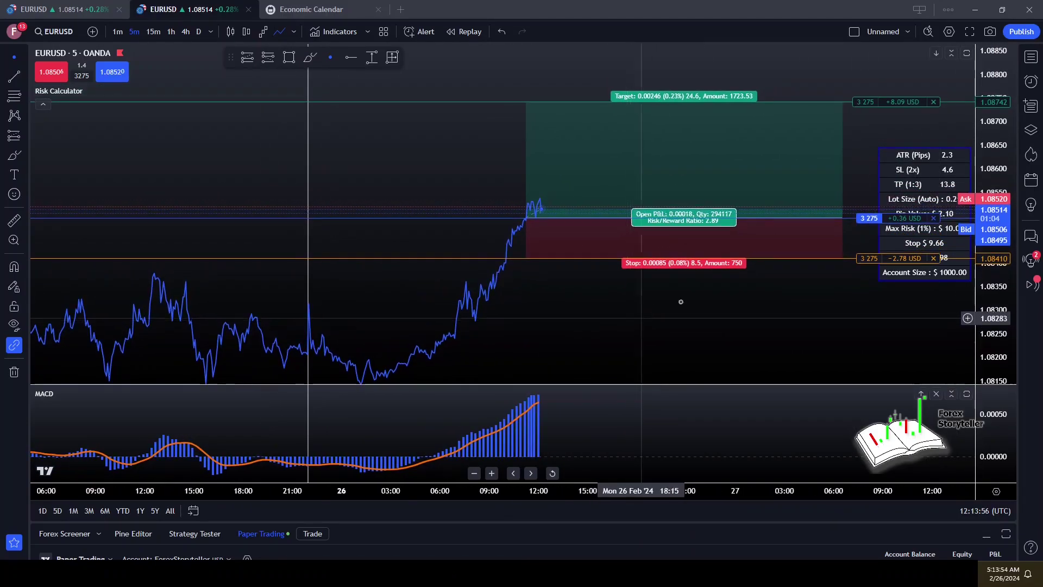
left_click_drag(810, 296, 820, 335)
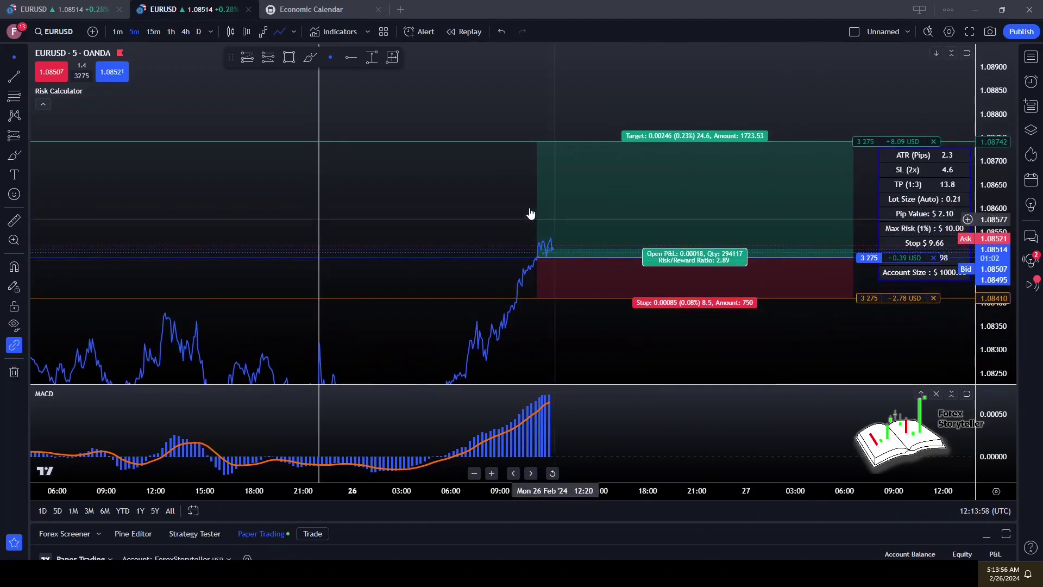
left_click_drag(473, 212, 467, 191)
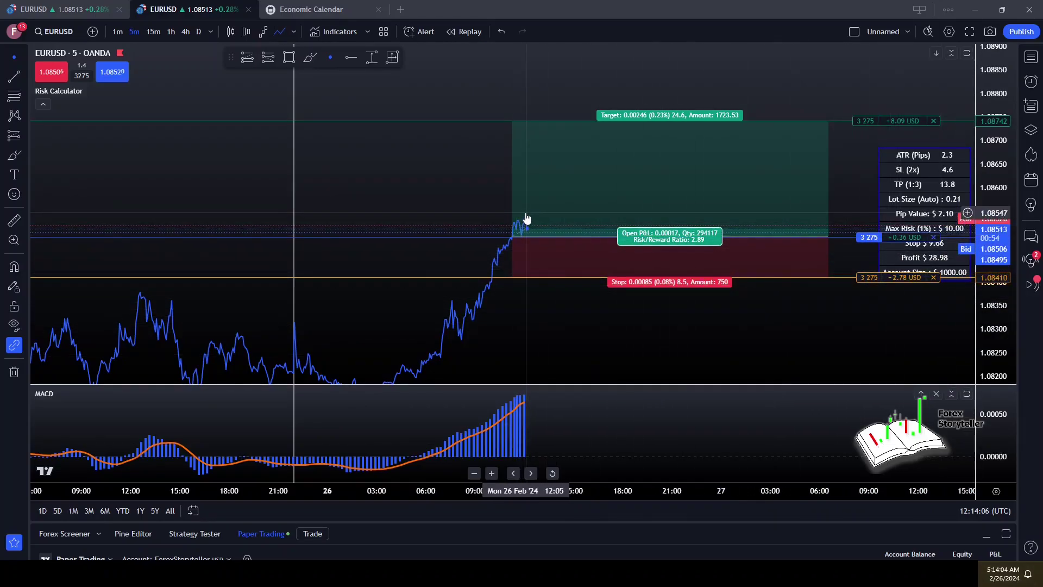
left_click_drag(507, 174, 530, 222)
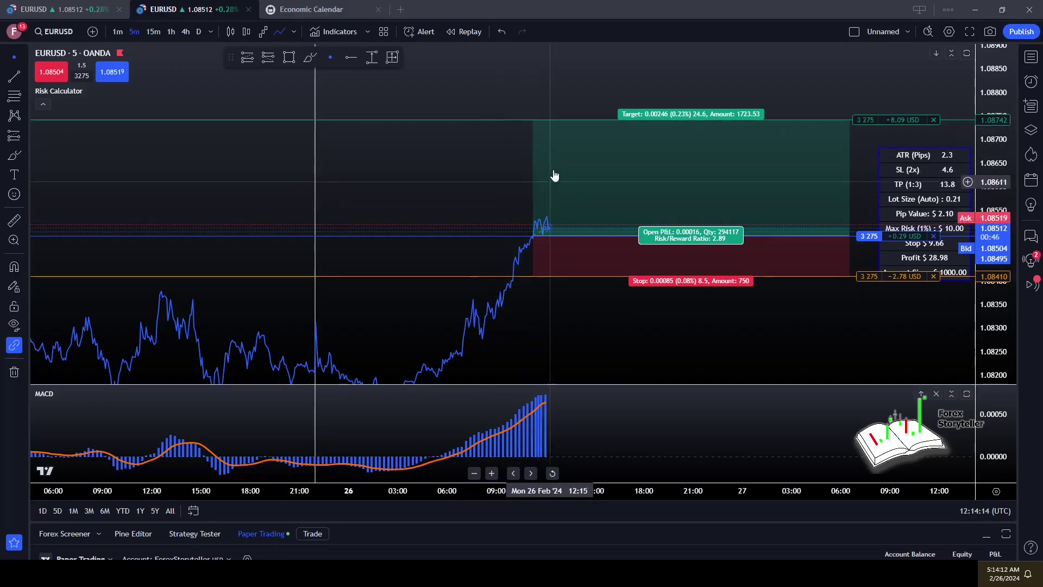
left_click_drag(462, 175, 450, 218)
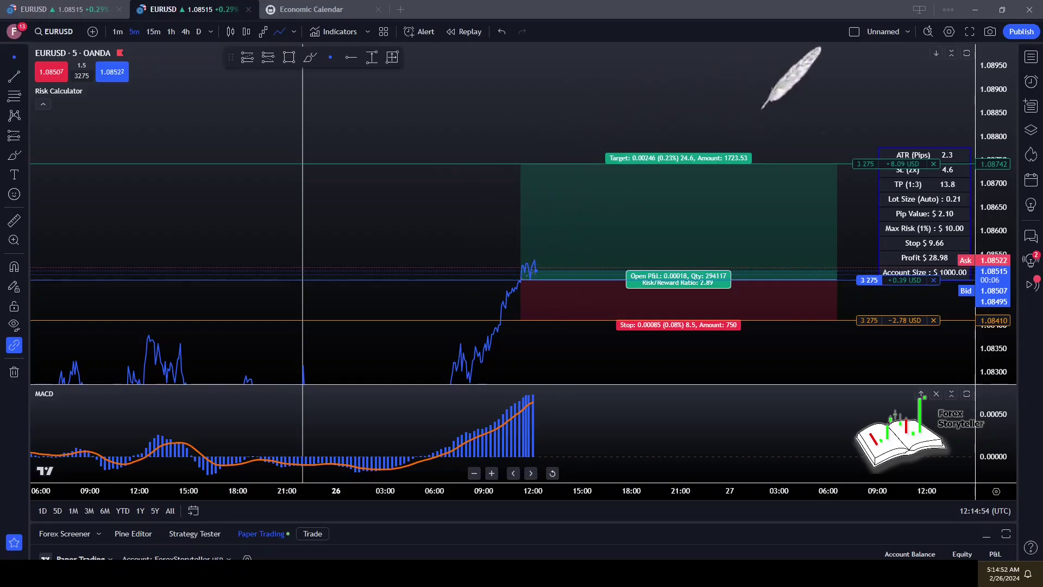
scroll(793, 212, "right", 3)
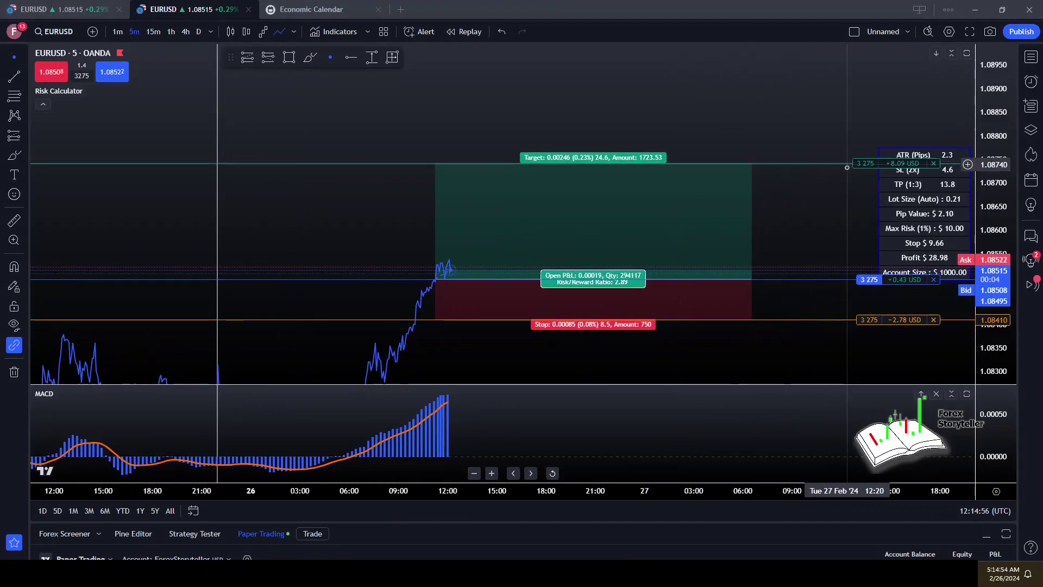
scroll(829, 208, "right", 2)
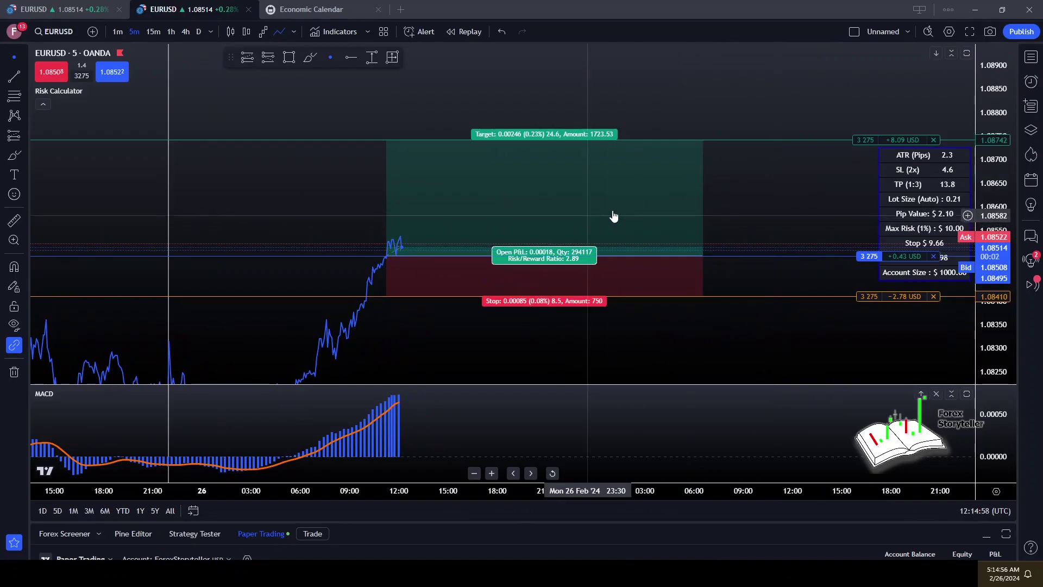
scroll(799, 206, "down", 3)
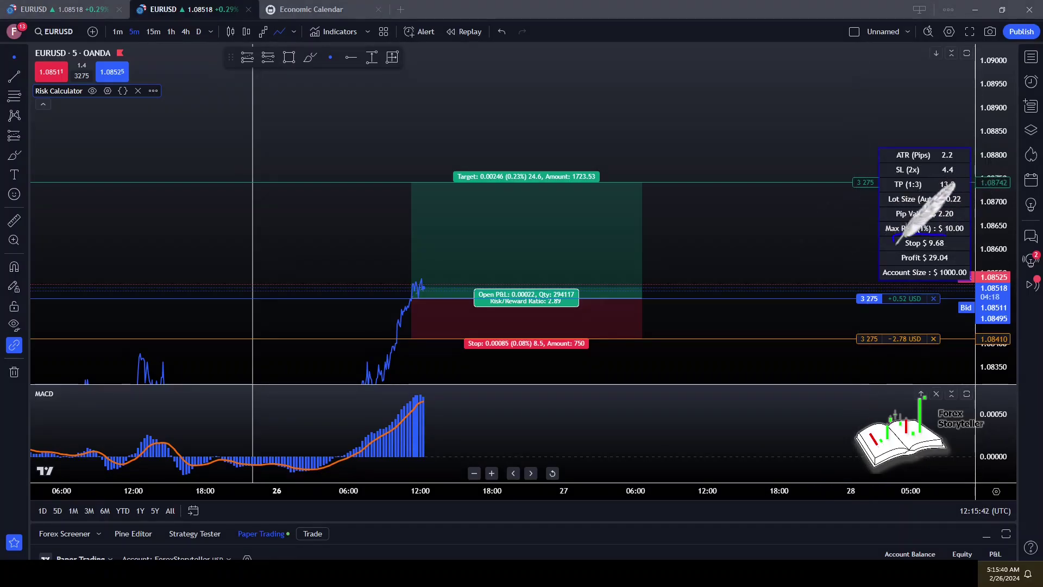
Step: Circle the widget's stop and profit amounts and handwrite 3% and -1R above the chart's position drawing
left_click_drag(949, 233, 948, 237)
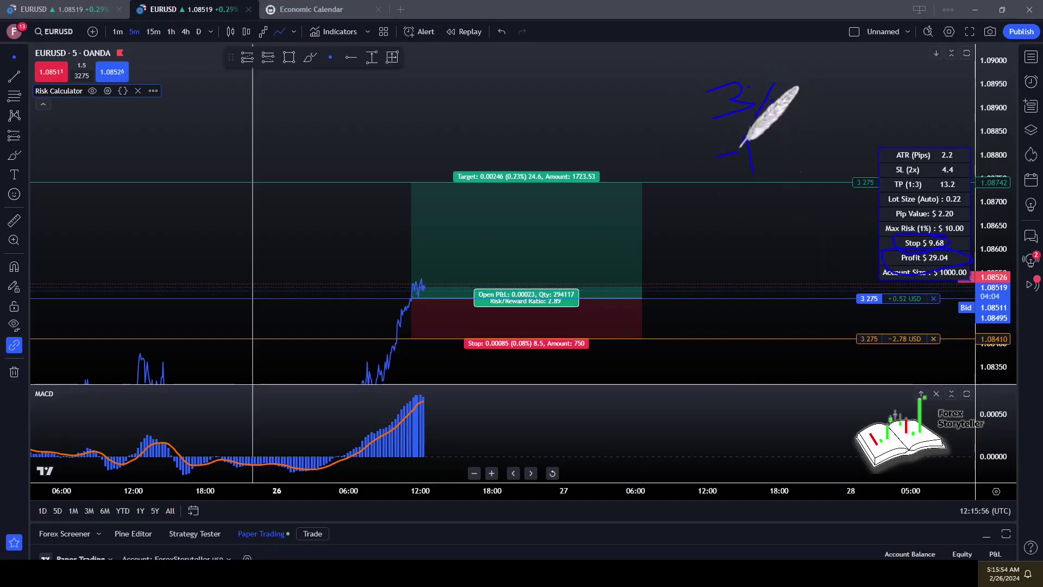
mouse_move(751, 173)
left_mouse_down()
mouse_move(764, 170)
mouse_move(769, 140)
mouse_move(766, 153)
mouse_move(788, 162)
left_mouse_up()
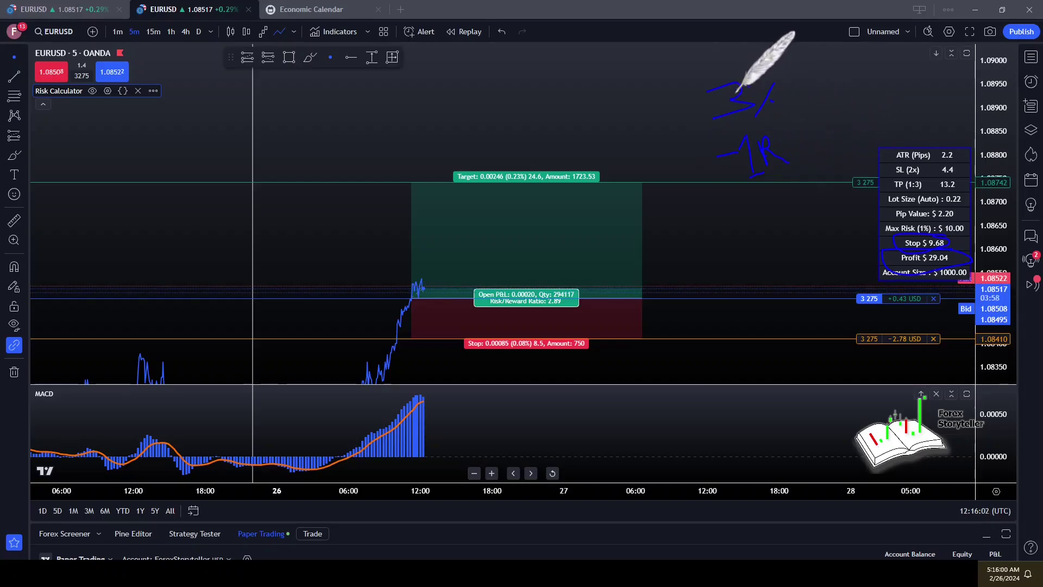
left_click_drag(790, 94, 796, 68)
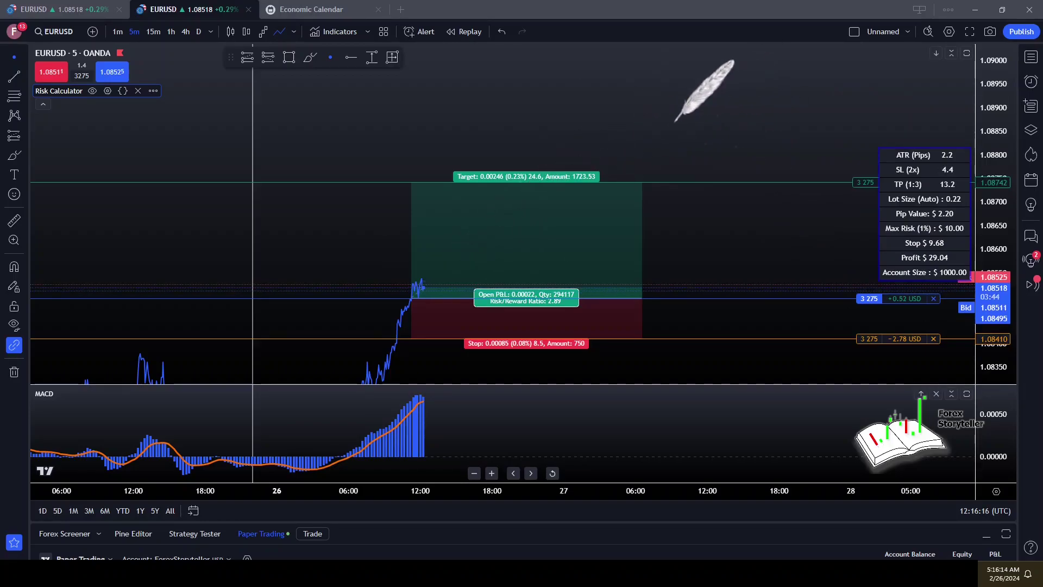
Step: Handwrite the >1:2 ratio note beside the Risk Calculator widget and erase the annotations
mouse_move(676, 94)
left_mouse_down()
mouse_move(701, 104)
mouse_move(682, 129)
left_mouse_up()
left_click_drag(717, 87, 725, 115)
left_click(729, 91)
left_click(736, 110)
mouse_move(746, 81)
left_mouse_down()
mouse_move(759, 104)
mouse_move(810, 112)
mouse_move(803, 124)
left_mouse_up()
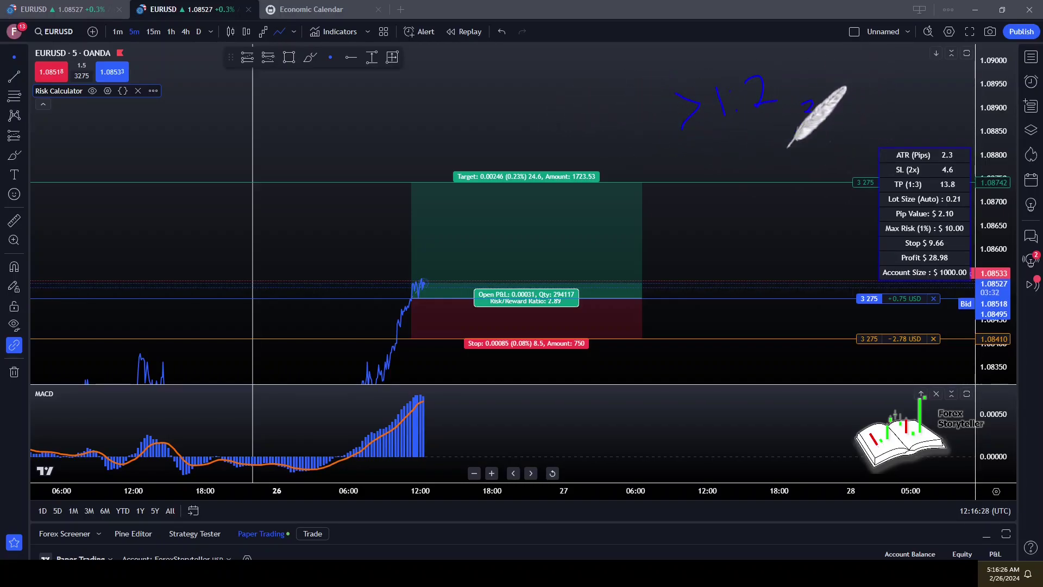
mouse_move(763, 164)
left_mouse_down()
mouse_move(794, 167)
mouse_move(851, 128)
mouse_move(844, 157)
mouse_move(859, 151)
left_mouse_up()
key("e")
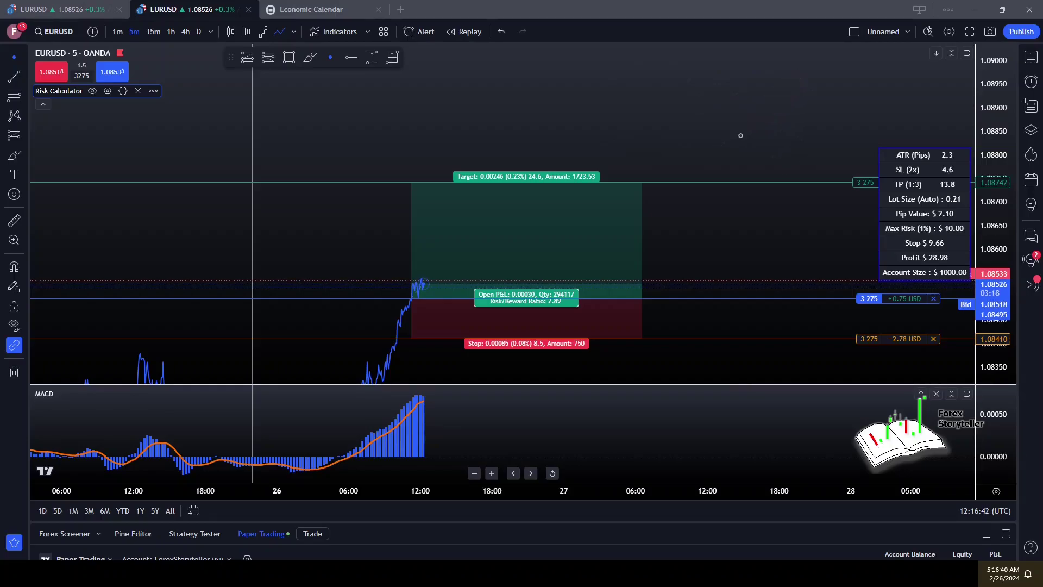
Step: Shift the price plot out of view to leave blank space beside the Risk Calculator widget for handwritten notes
left_click_drag(751, 161, 775, 265)
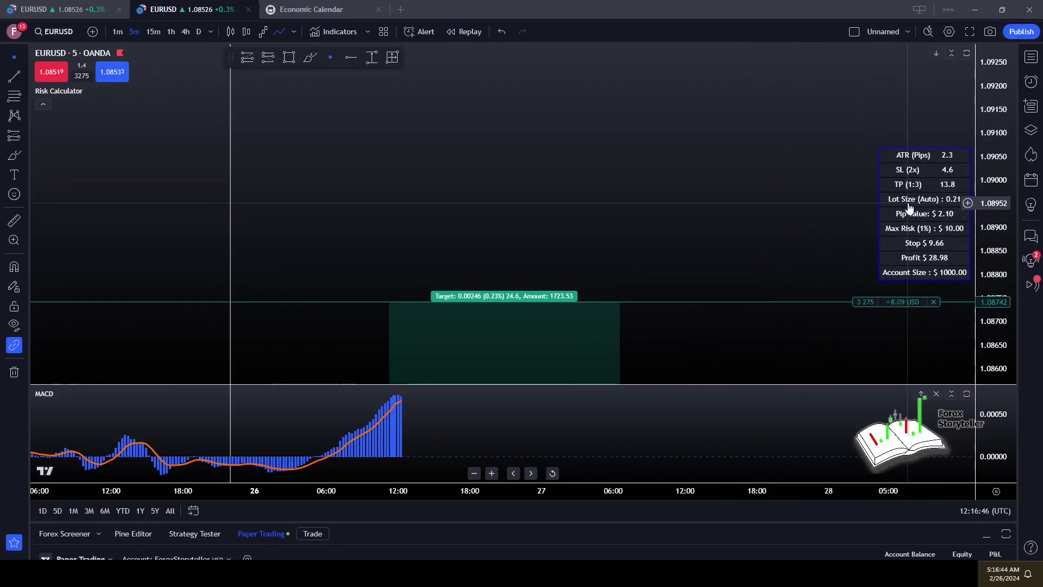
left_click_drag(733, 172, 757, 203)
left_click_drag(668, 159, 637, 226)
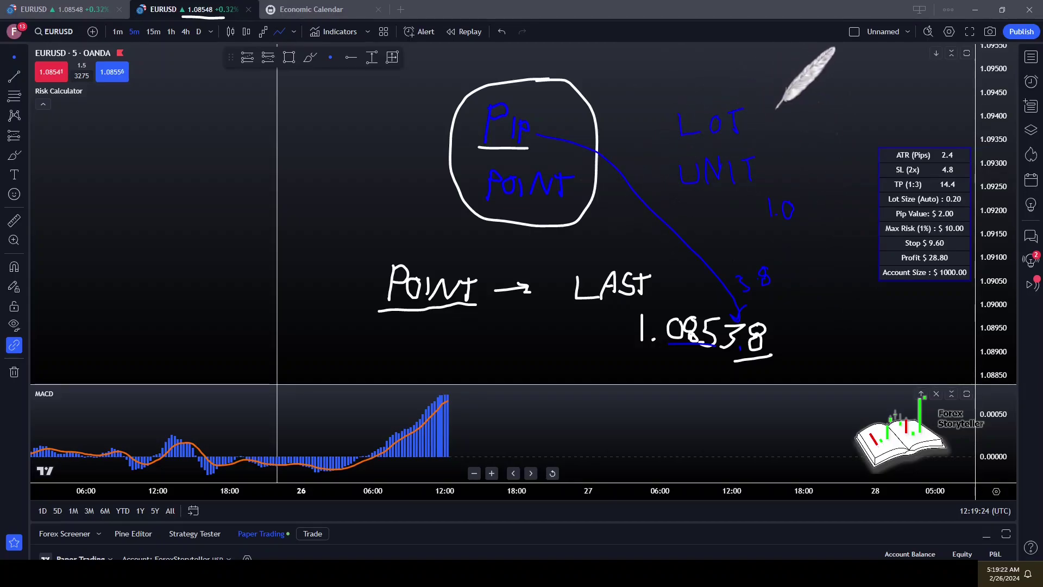
Step: Underline the handwritten LOT and UNIT notes and erase all annotations from the chart
left_click_drag(753, 144, 682, 146)
left_click_drag(680, 188, 755, 186)
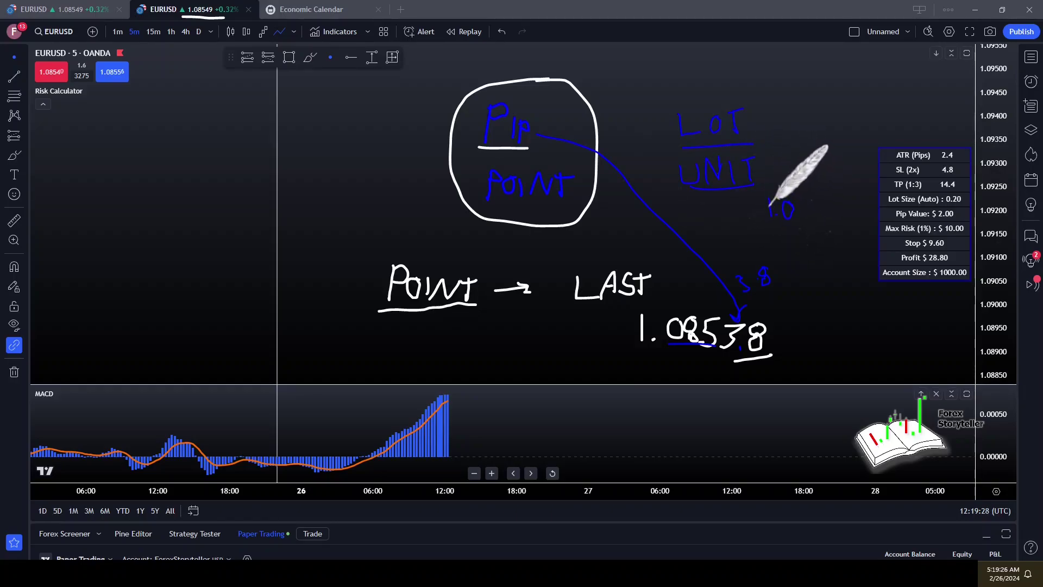
key("e")
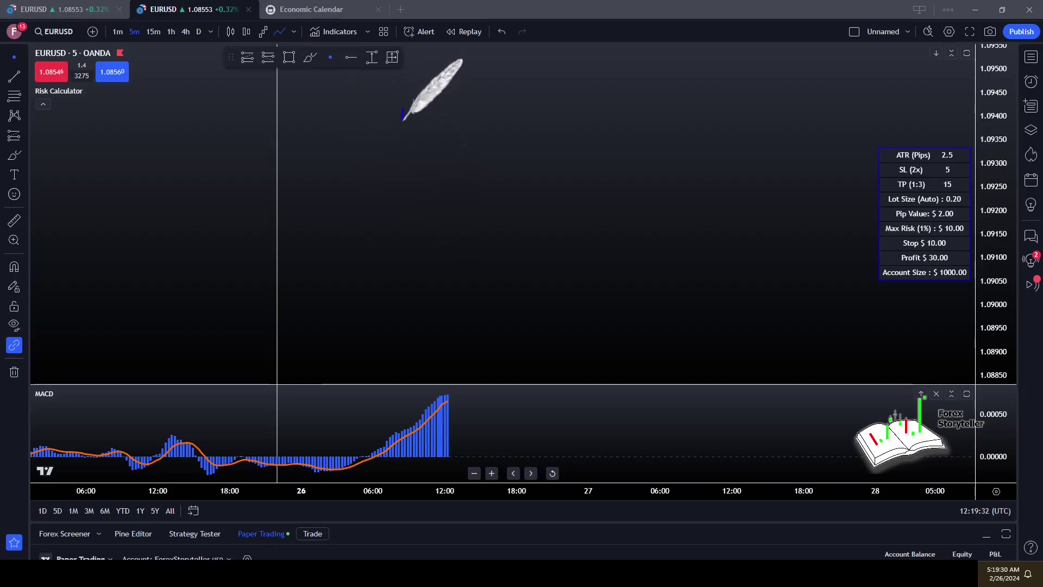
Step: Handwrite 1.00 with 100,000 UNITS beneath it and a separate 1 = 1 note on the blank chart space
mouse_move(432, 109)
left_mouse_down()
mouse_move(421, 128)
mouse_move(440, 133)
mouse_move(434, 112)
mouse_move(462, 111)
left_mouse_up()
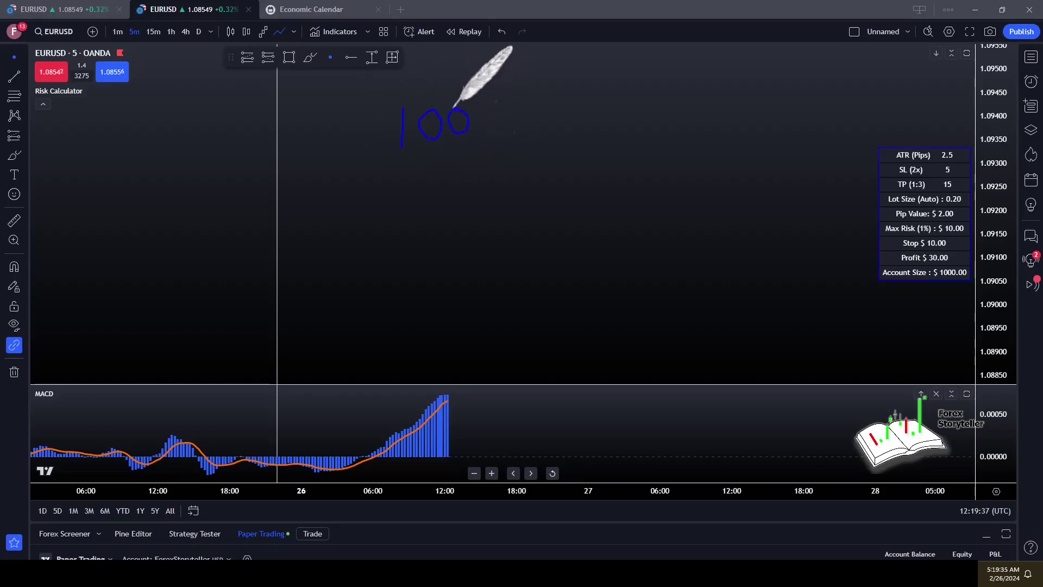
left_click(411, 143)
mouse_move(398, 169)
left_mouse_down()
mouse_move(397, 187)
mouse_move(418, 172)
left_mouse_up()
mouse_move(443, 169)
left_mouse_down()
mouse_move(459, 172)
mouse_move(451, 190)
mouse_move(509, 168)
mouse_move(584, 174)
mouse_move(598, 159)
mouse_move(592, 177)
left_mouse_up()
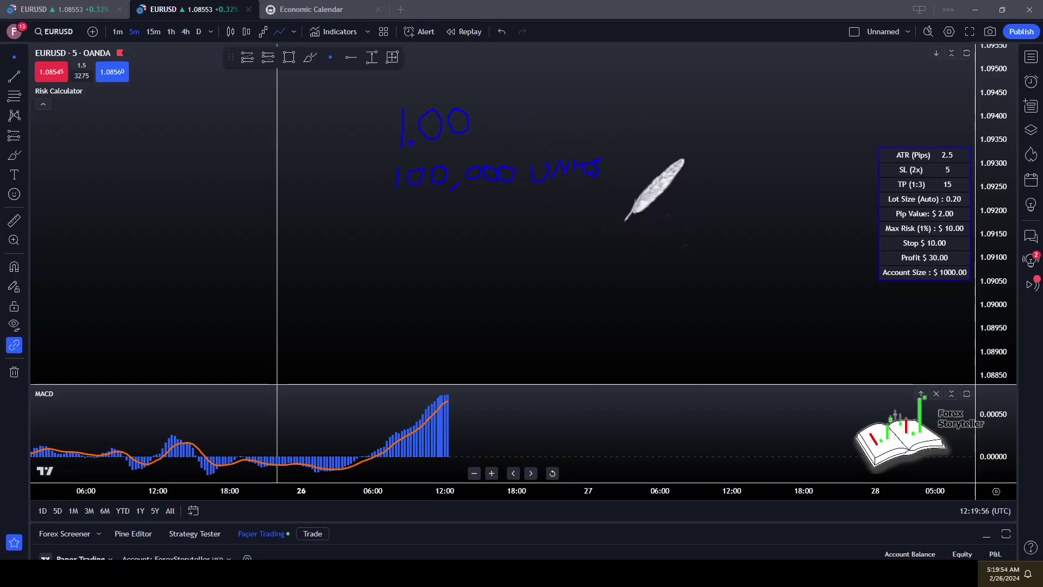
left_click_drag(422, 247, 408, 286)
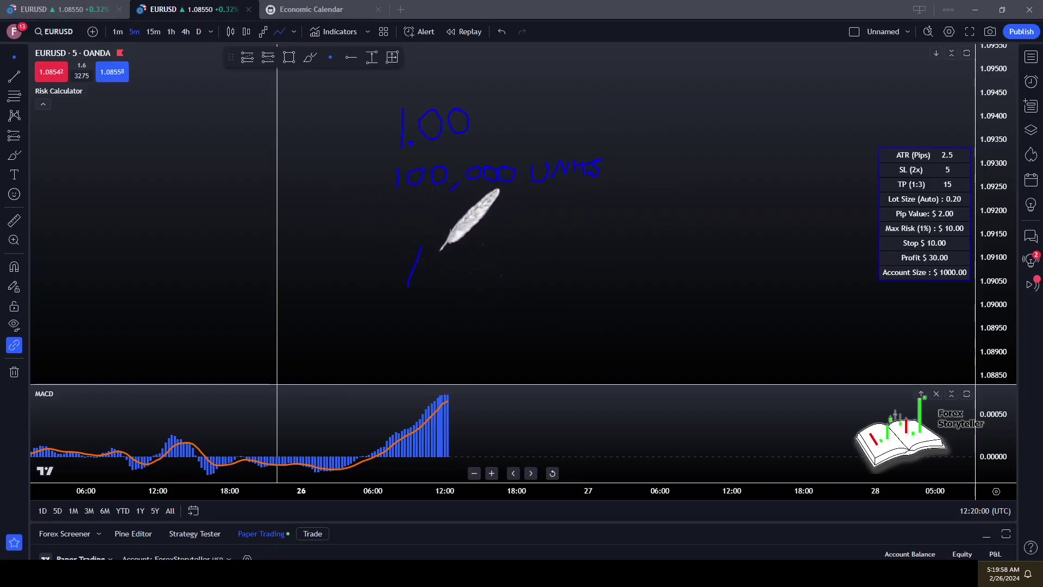
left_click_drag(440, 263, 498, 280)
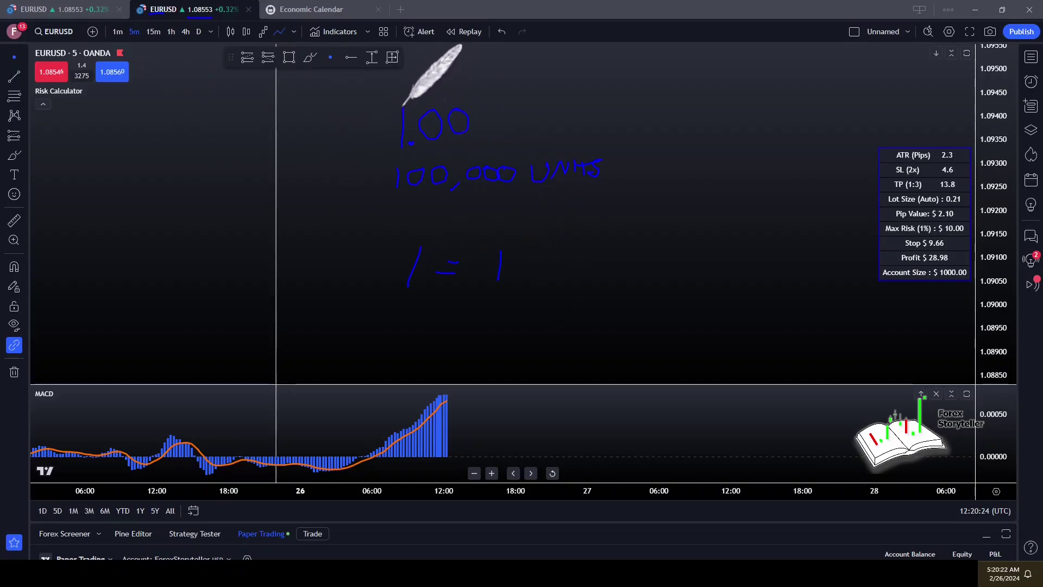
Step: Underline 100,000, label the 1.00 lot STD, and handwrite 0.01 beside it with 1,000 under the units
left_click_drag(396, 189, 513, 190)
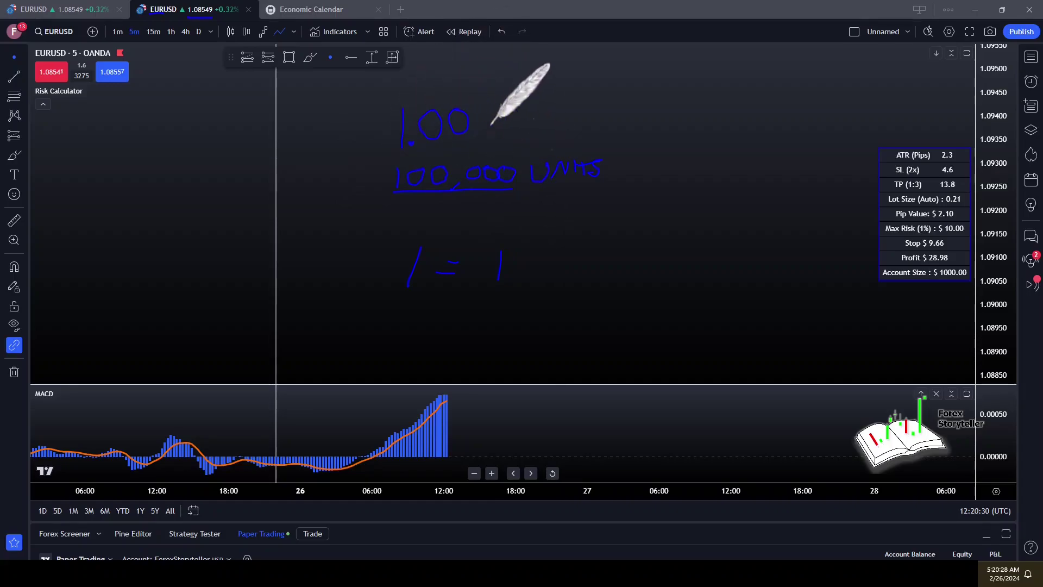
mouse_move(516, 108)
left_mouse_down()
mouse_move(503, 125)
mouse_move(551, 112)
left_mouse_up()
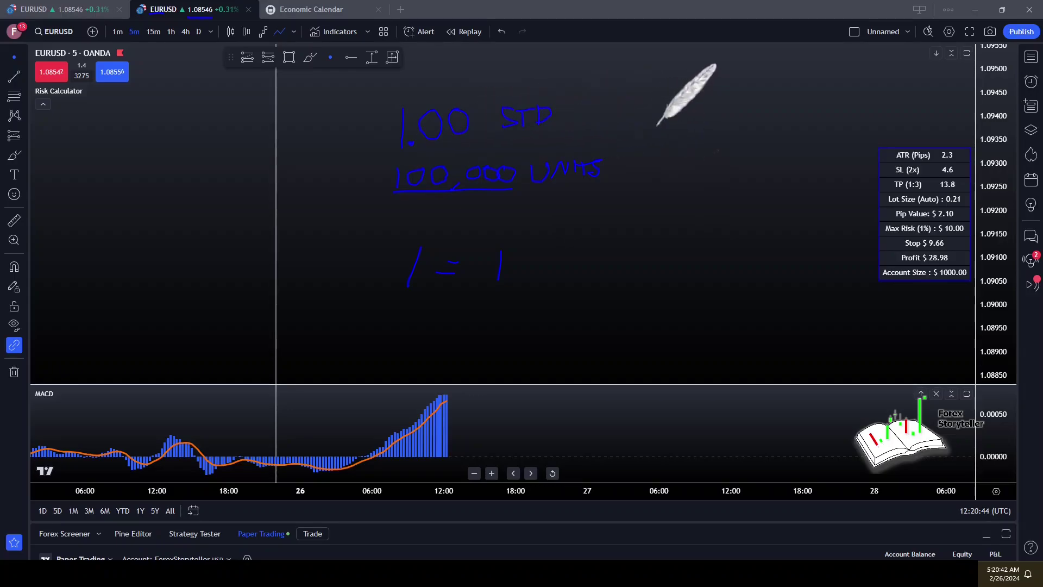
left_click_drag(688, 108, 689, 123)
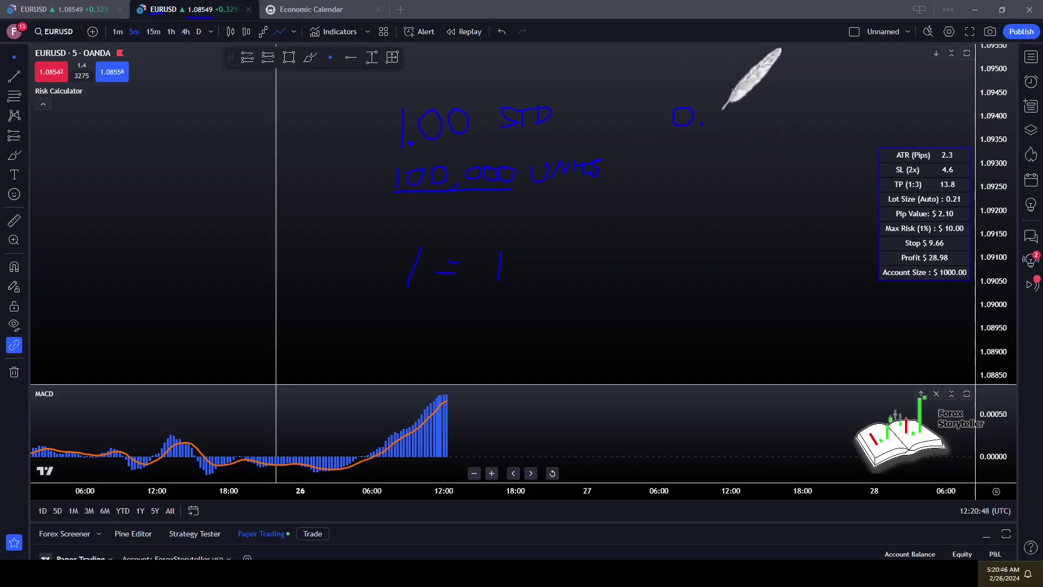
mouse_move(720, 110)
left_mouse_down()
mouse_move(706, 127)
mouse_move(723, 112)
mouse_move(736, 124)
left_mouse_up()
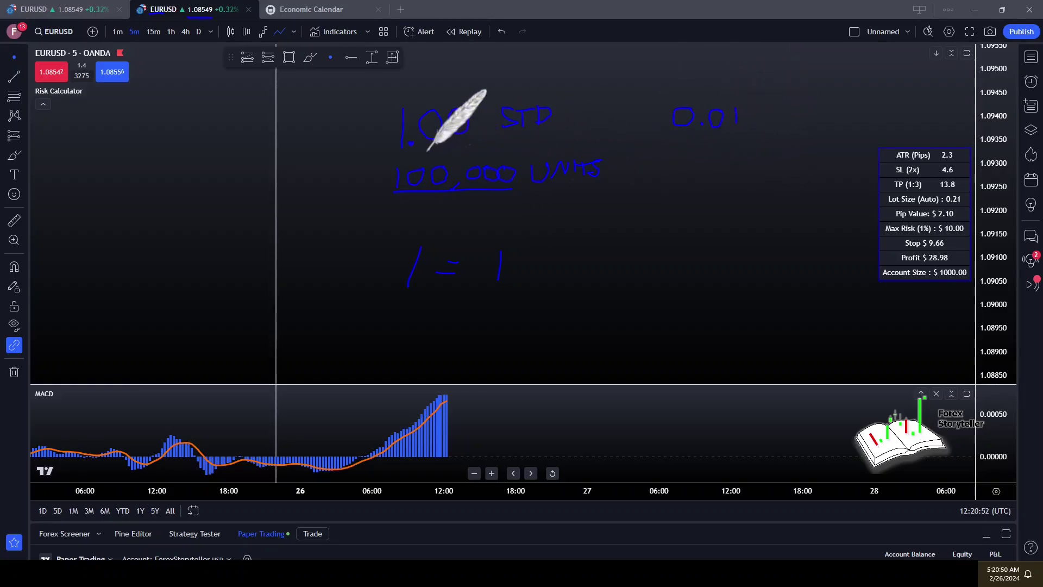
mouse_move(439, 202)
left_mouse_down()
mouse_move(439, 216)
mouse_move(455, 220)
mouse_move(513, 197)
left_mouse_up()
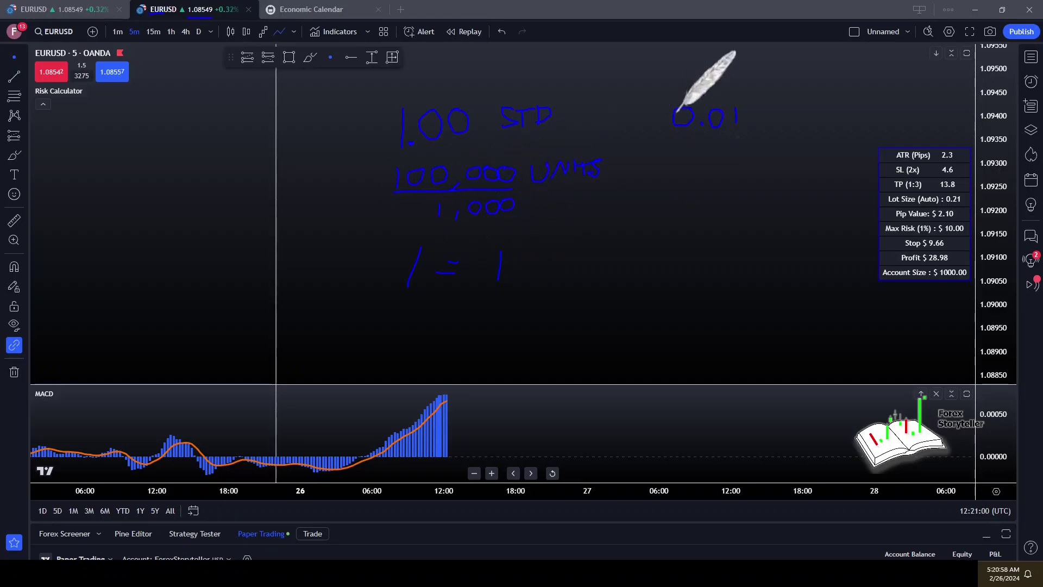
Step: Underline 0.01 and extend the notes with lot sizes 0.001 and 0.0001 and a unit count of 100
left_click_drag(673, 135, 739, 132)
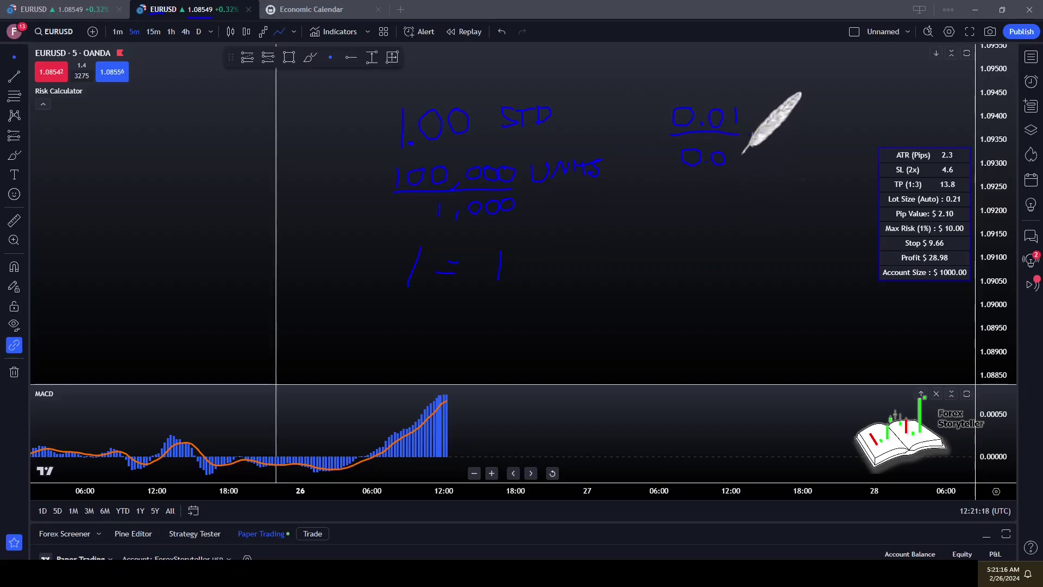
left_click_drag(730, 154, 743, 157)
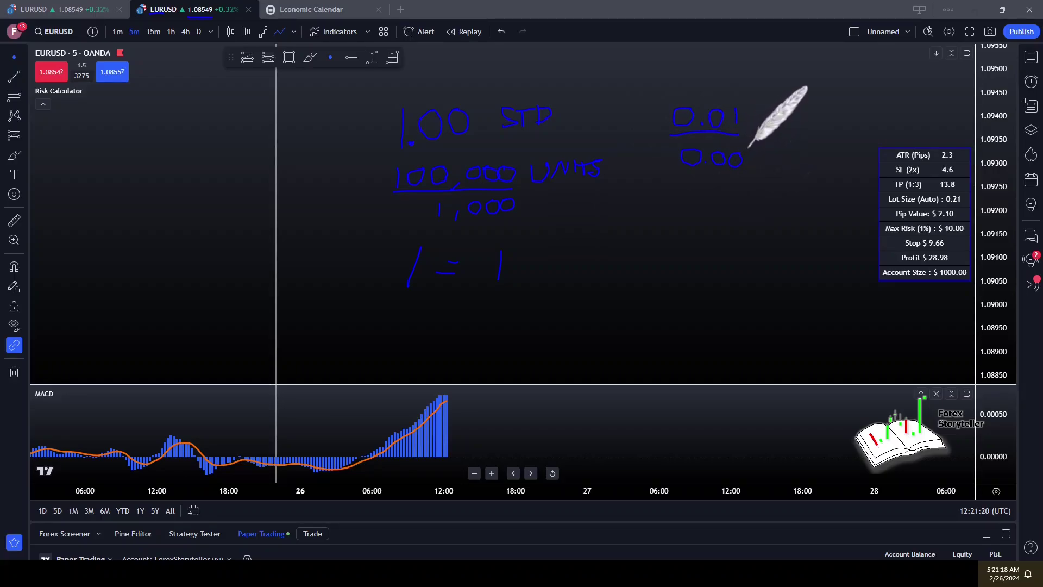
left_click_drag(756, 175, 685, 177)
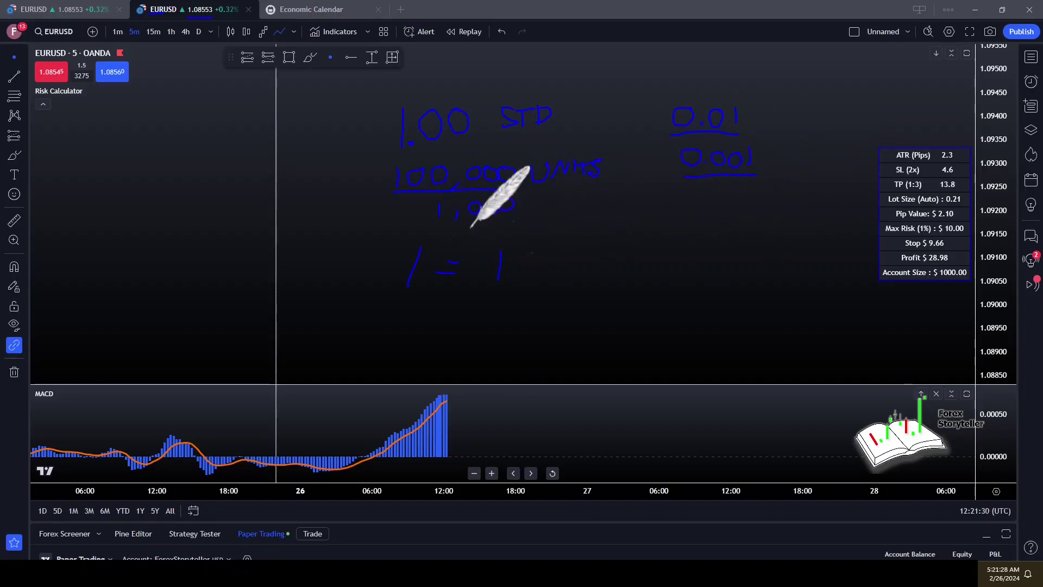
mouse_move(478, 228)
left_mouse_down()
mouse_move(478, 238)
mouse_move(516, 225)
mouse_move(521, 237)
left_mouse_up()
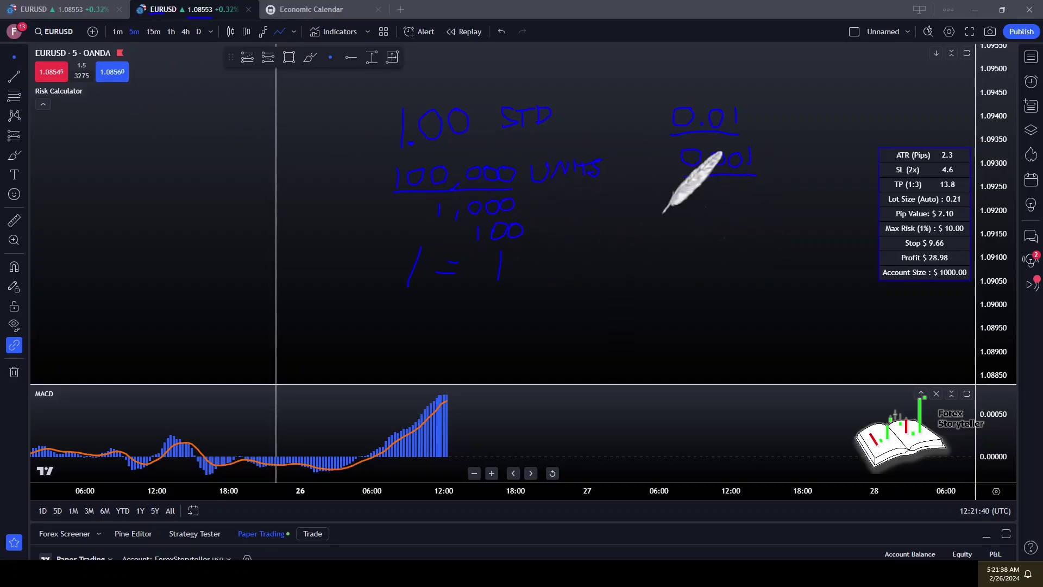
mouse_move(697, 196)
left_mouse_down()
mouse_move(690, 216)
mouse_move(697, 191)
left_mouse_up()
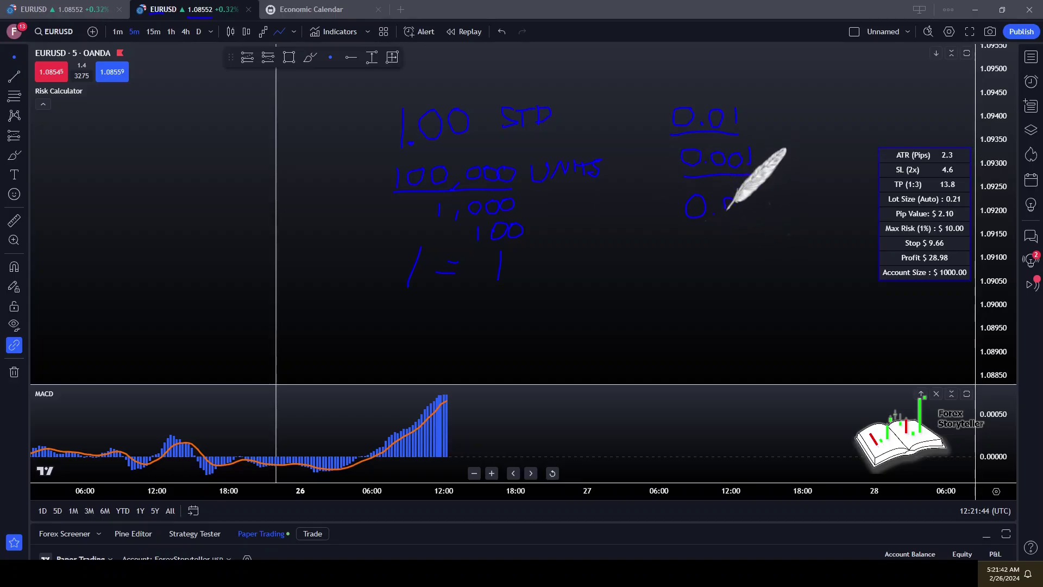
left_click_drag(745, 199, 762, 199)
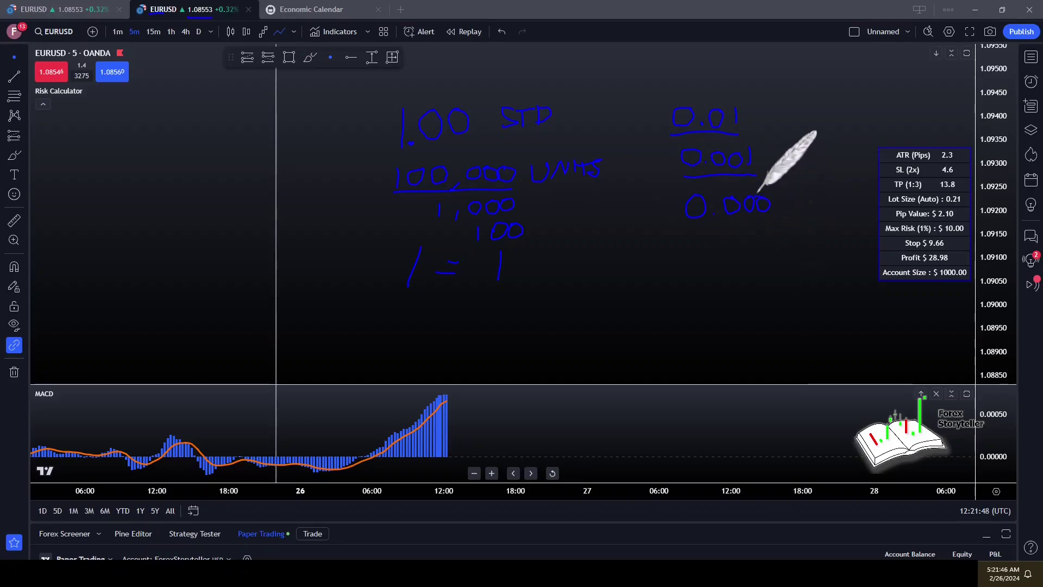
Step: Box the 0.01 lot size and draw arrows linking 1,000 to 0.01 and 100 to 0.001
mouse_move(739, 132)
left_mouse_down()
mouse_move(743, 103)
mouse_move(679, 95)
mouse_move(671, 135)
left_mouse_up()
mouse_move(513, 207)
left_mouse_down()
mouse_move(602, 197)
mouse_move(647, 133)
mouse_move(665, 126)
left_mouse_up()
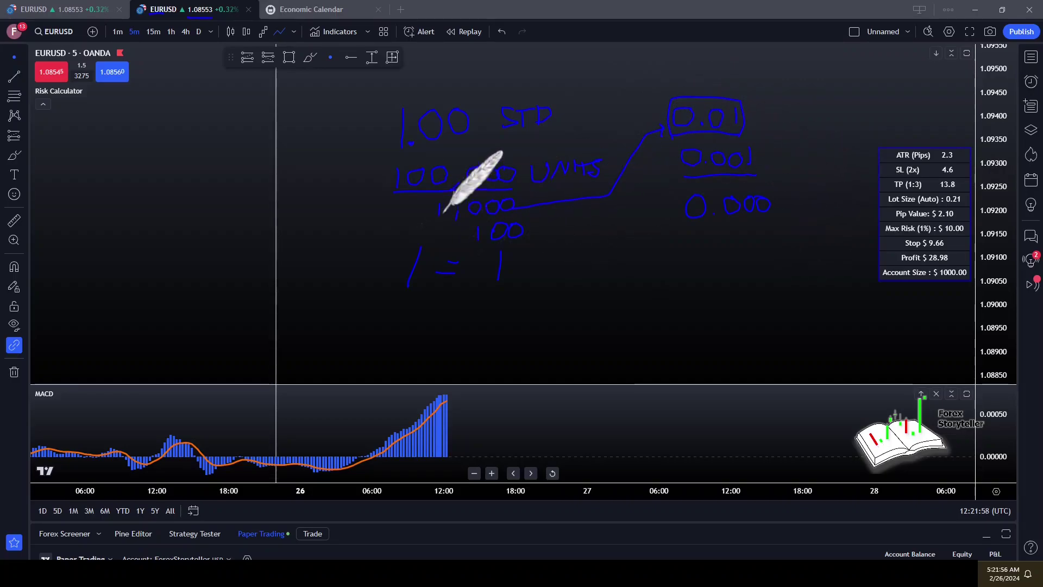
left_click_drag(433, 224, 523, 224)
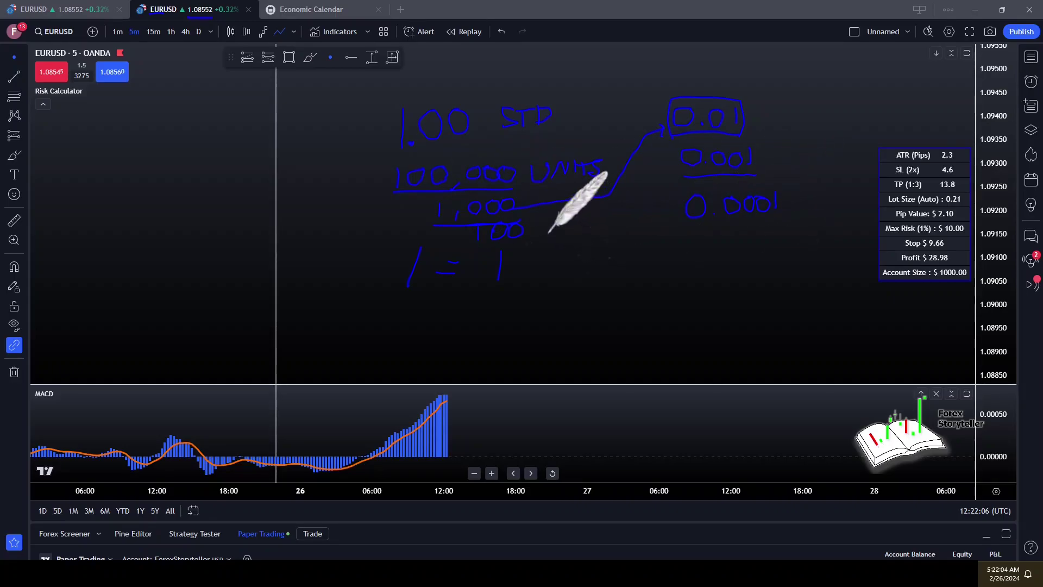
left_click_drag(534, 230, 656, 179)
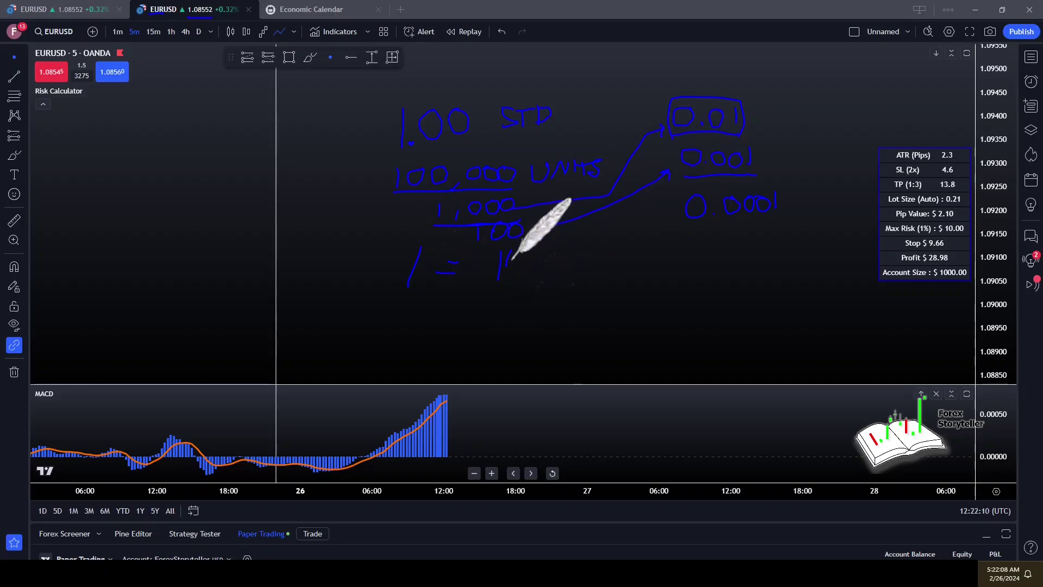
Step: Cross out the 1 = note, handwrite 10 and 1 as unit counts, and connect them to the smallest lot sizes
mouse_move(511, 254)
left_mouse_down()
mouse_move(521, 274)
mouse_move(509, 256)
mouse_move(449, 246)
mouse_move(425, 267)
left_mouse_up()
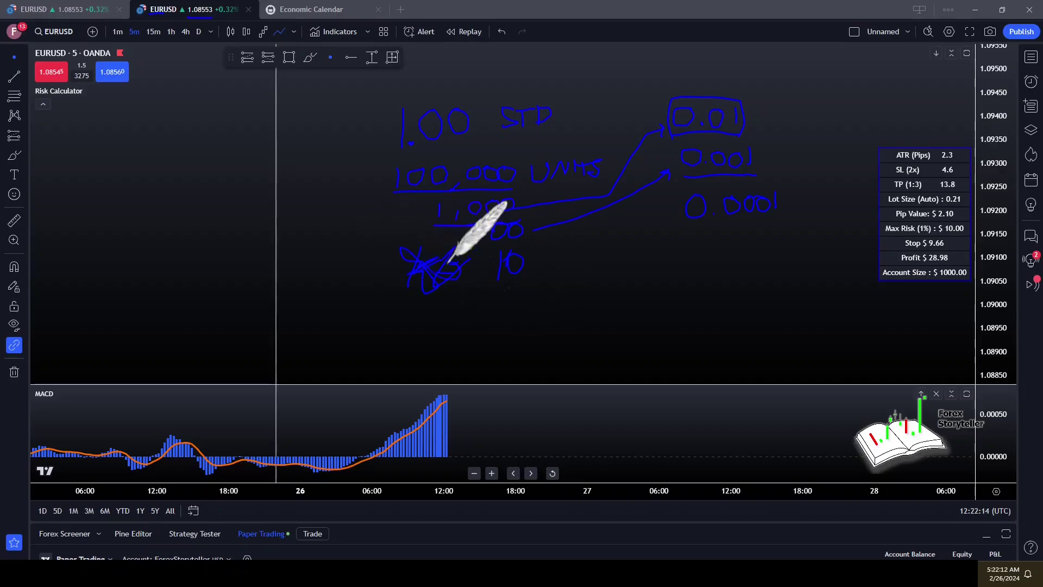
left_click_drag(513, 290, 513, 309)
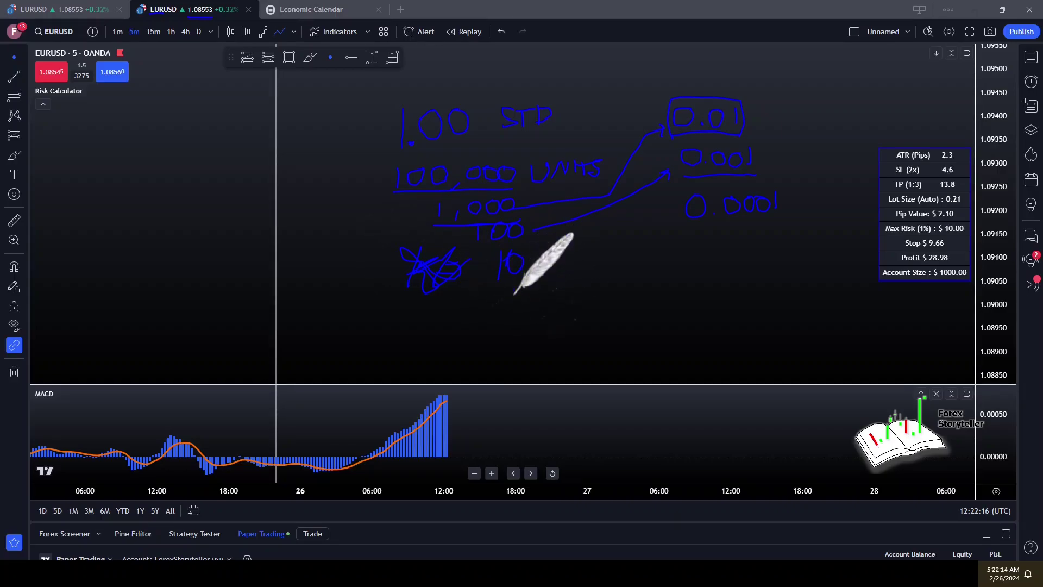
left_click_drag(535, 264, 661, 216)
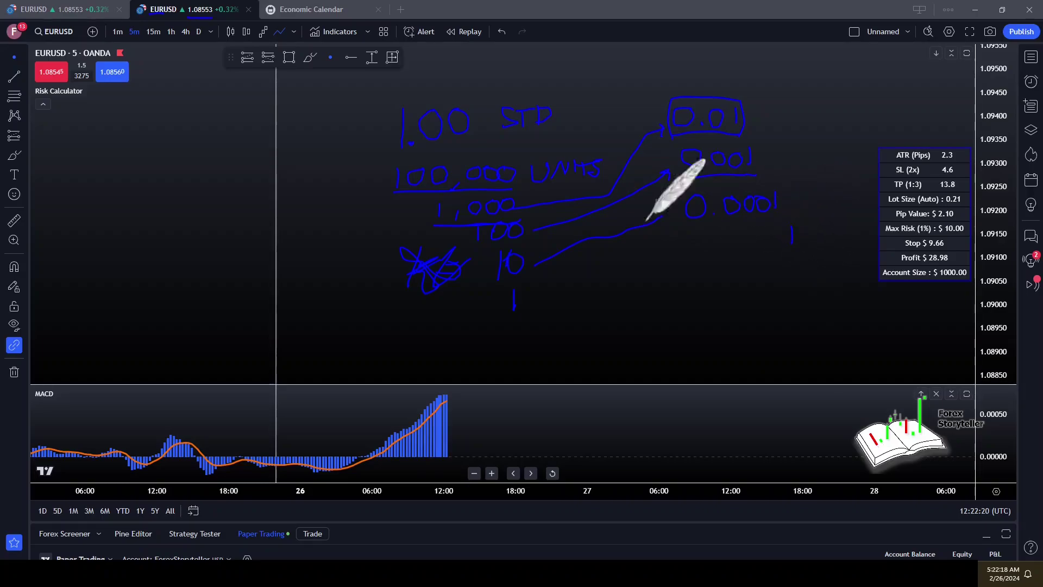
mouse_move(535, 293)
left_mouse_down()
mouse_move(737, 241)
mouse_move(705, 233)
mouse_move(771, 234)
mouse_move(752, 239)
mouse_move(761, 241)
left_mouse_up()
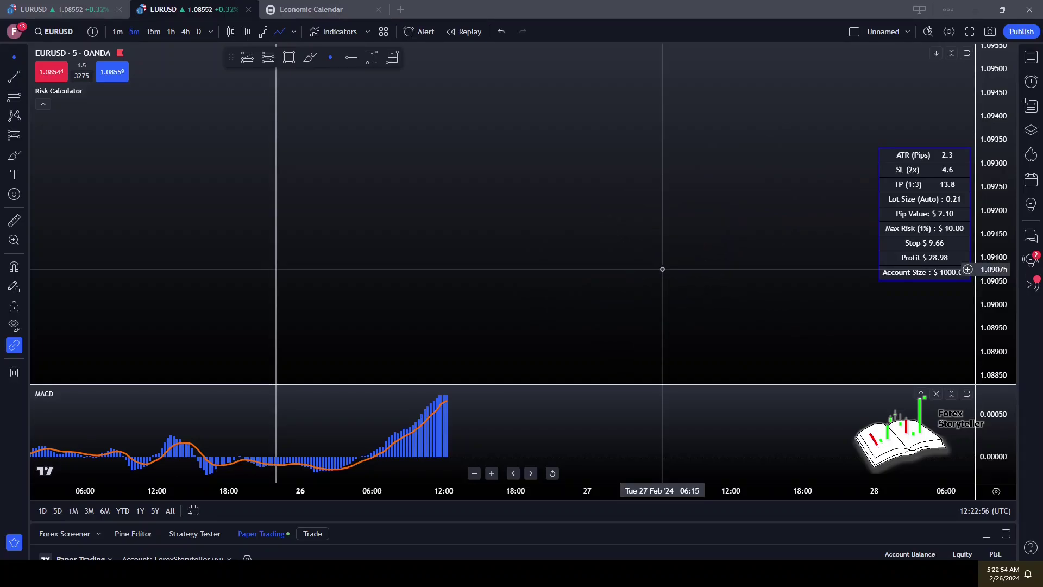
Step: Bring the EURUSD price plot and long position drawing back into view beside the Risk Calculator widget
left_click_drag(677, 299, 676, 137)
left_click_drag(706, 219, 719, 49)
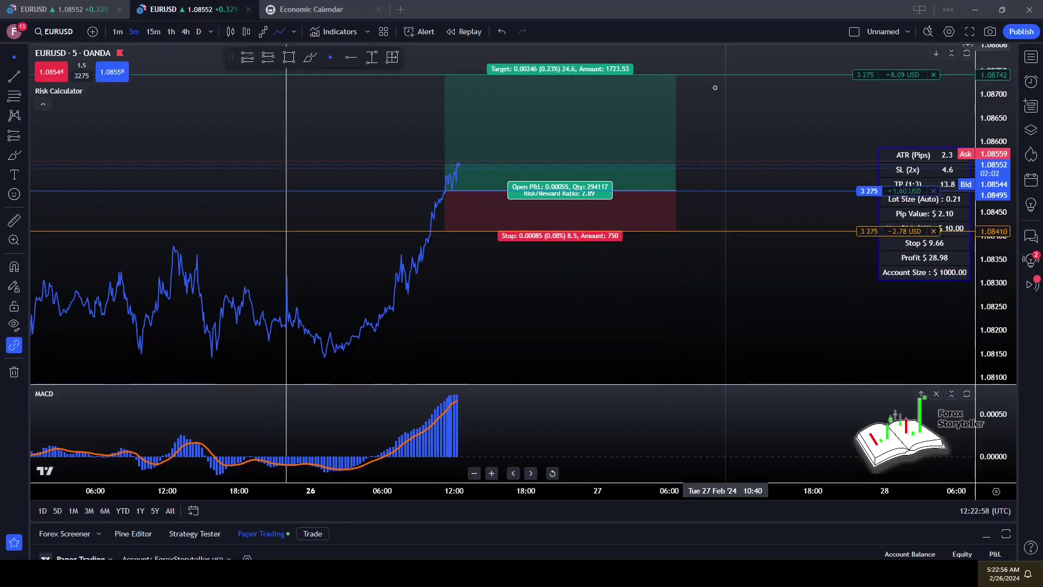
left_click_drag(641, 240, 591, 270)
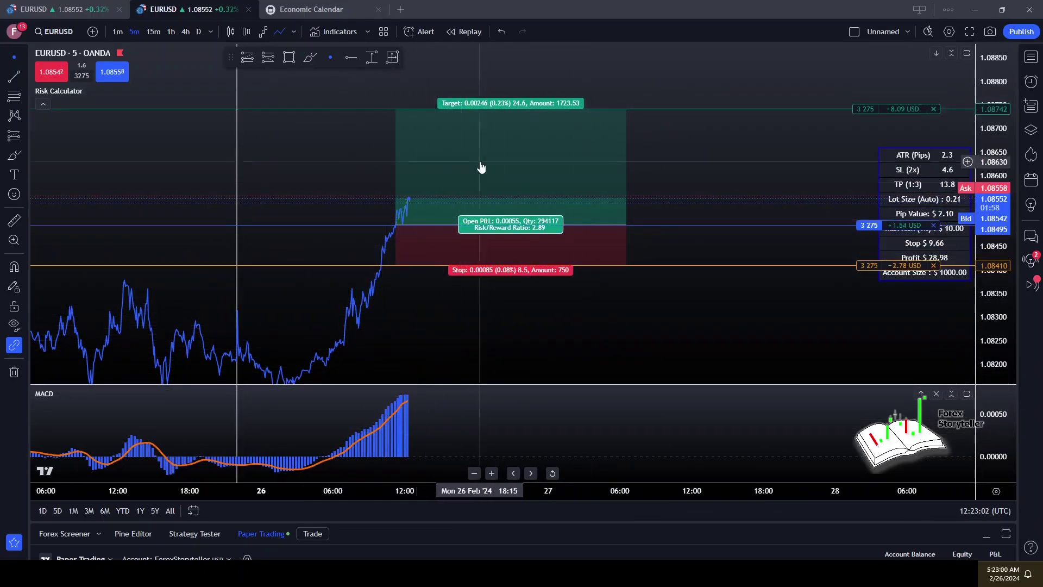
left_click_drag(731, 304, 767, 324)
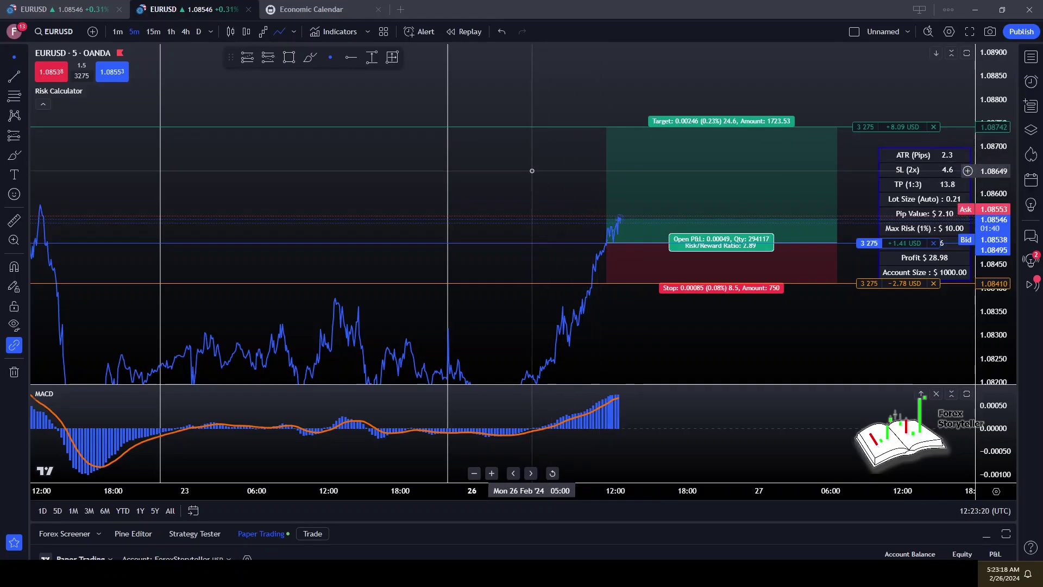
Step: Examine the EURUSD price history from 22 to 26 February leading into the long position
left_click_drag(561, 217, 662, 209)
left_click_drag(598, 226, 675, 214)
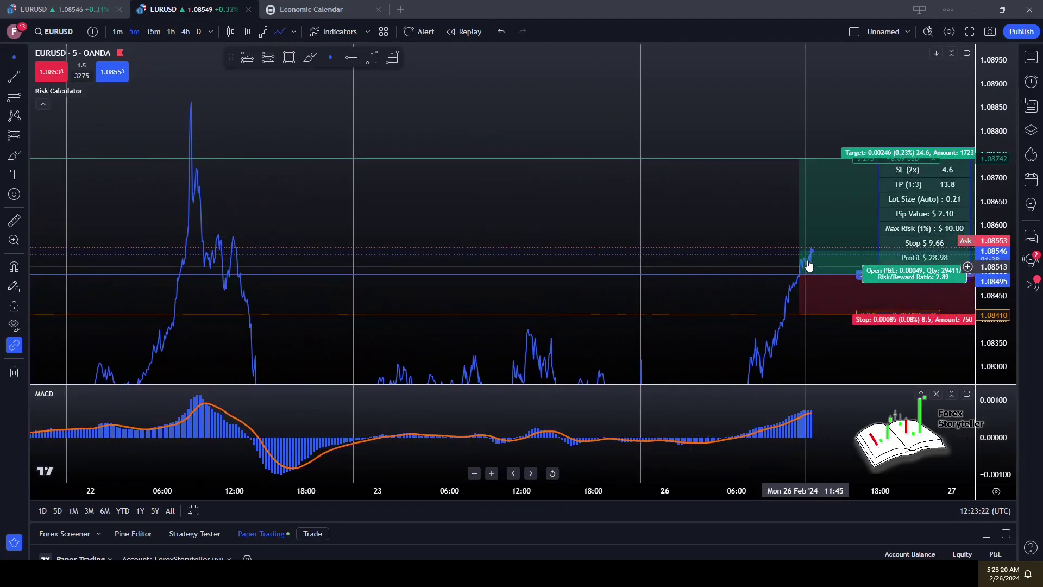
left_click_drag(752, 193, 598, 205)
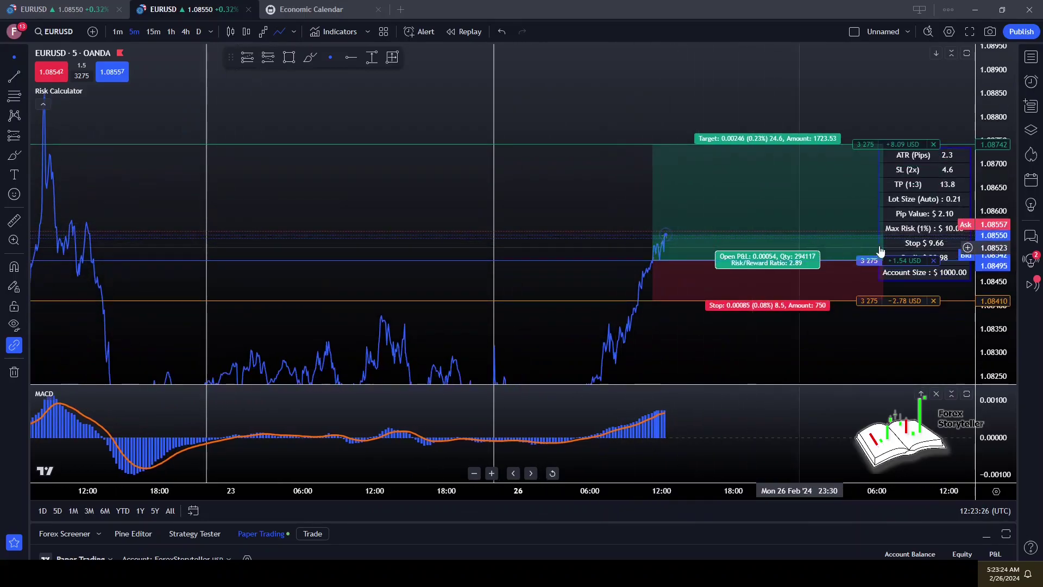
left_click_drag(535, 185, 704, 161)
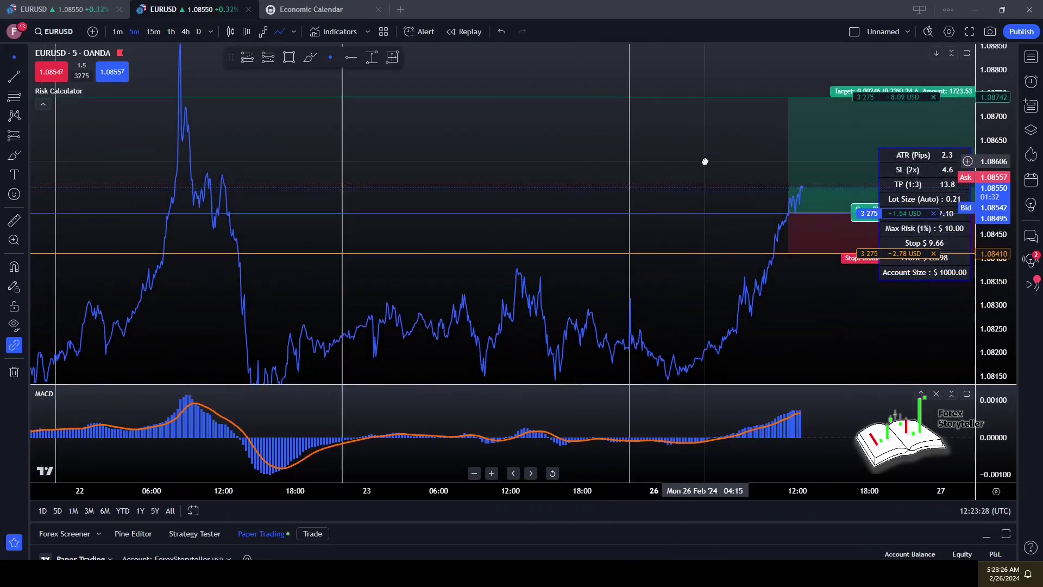
left_click_drag(571, 188, 650, 156)
left_click_drag(660, 253, 551, 252)
mouse_move(711, 274)
left_mouse_down()
mouse_move(666, 285)
mouse_move(724, 279)
left_mouse_up()
left_click_drag(411, 303, 696, 263)
scroll(695, 263, "right", 10)
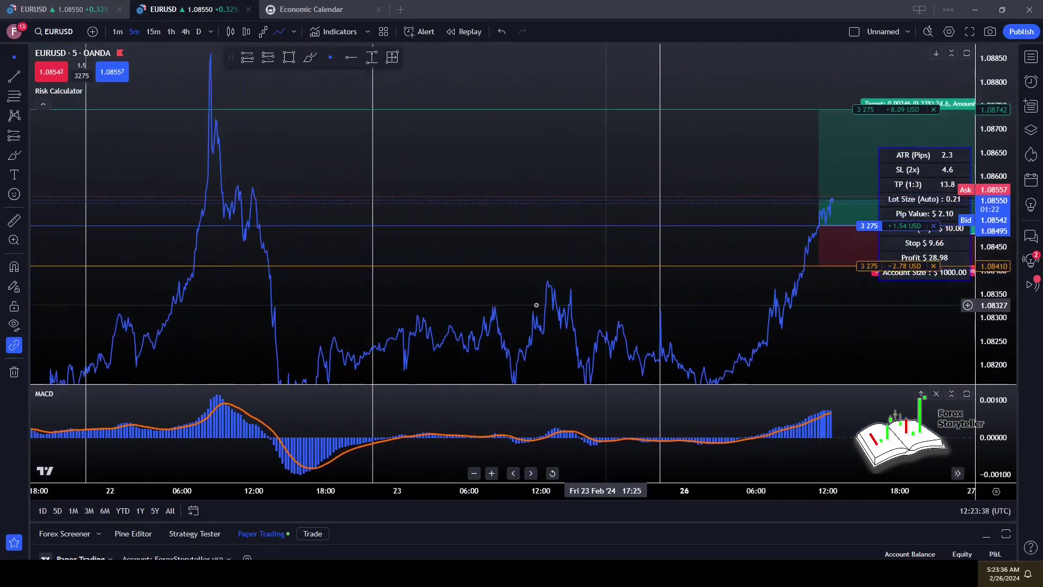
Step: Compress the EURUSD price scale until the price plot flattens into a line and the chart area is blank
left_click_drag(992, 83, 986, 126)
left_click_drag(1002, 217, 1002, 220)
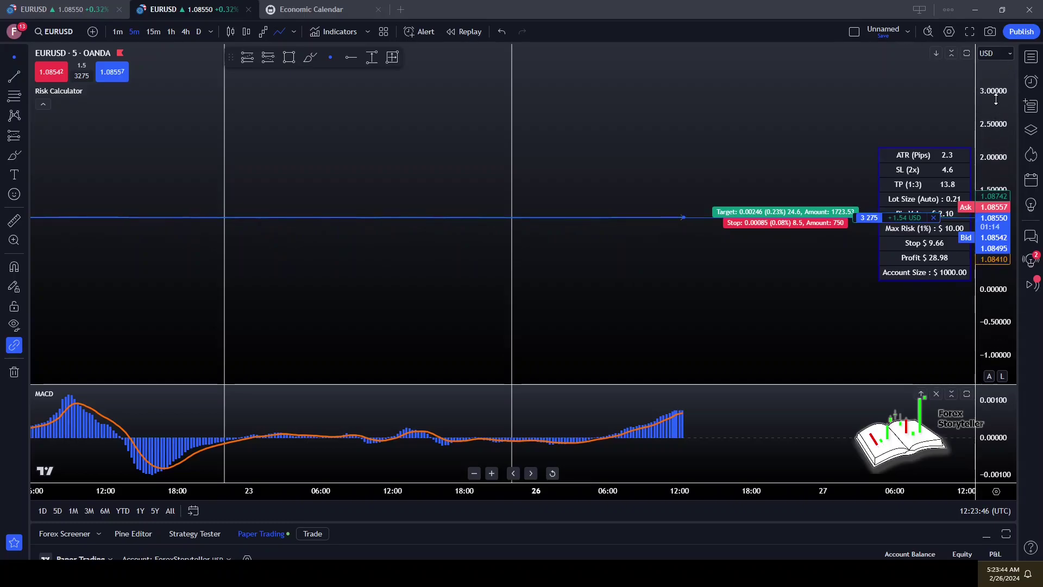
left_click_drag(1002, 100, 990, 216)
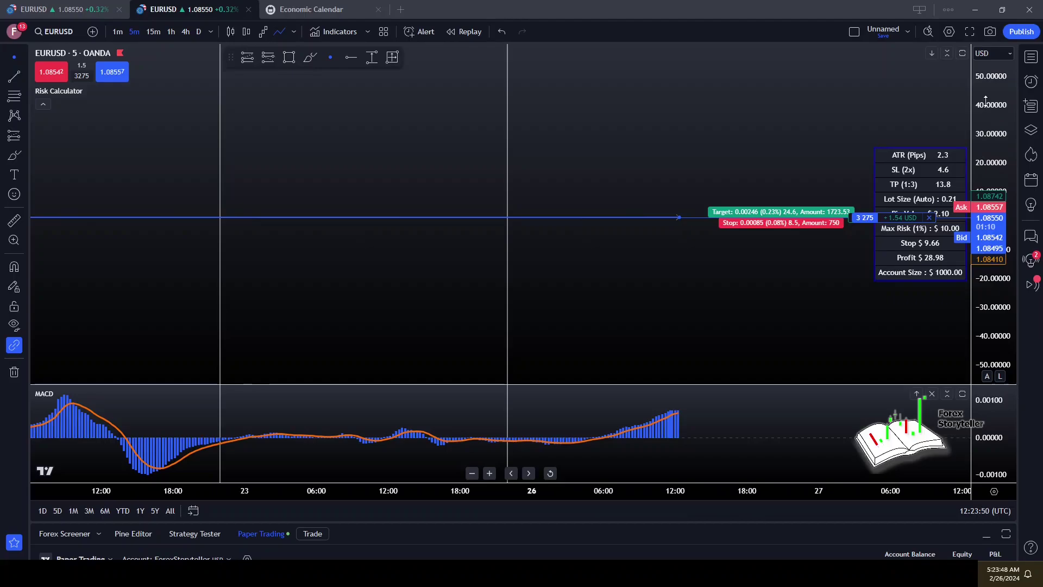
left_click_drag(985, 100, 986, 163)
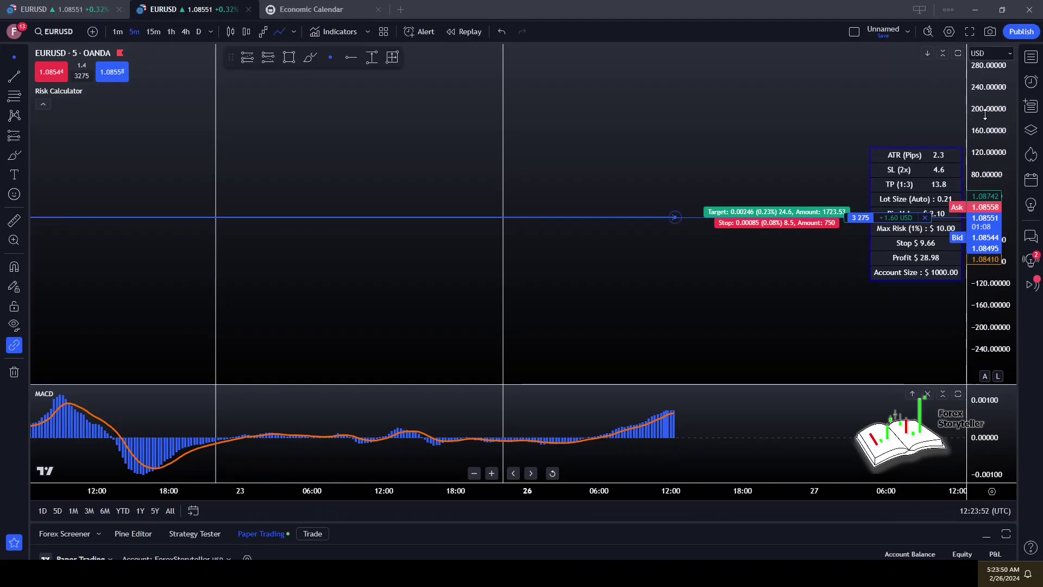
left_click_drag(1005, 252, 997, 118)
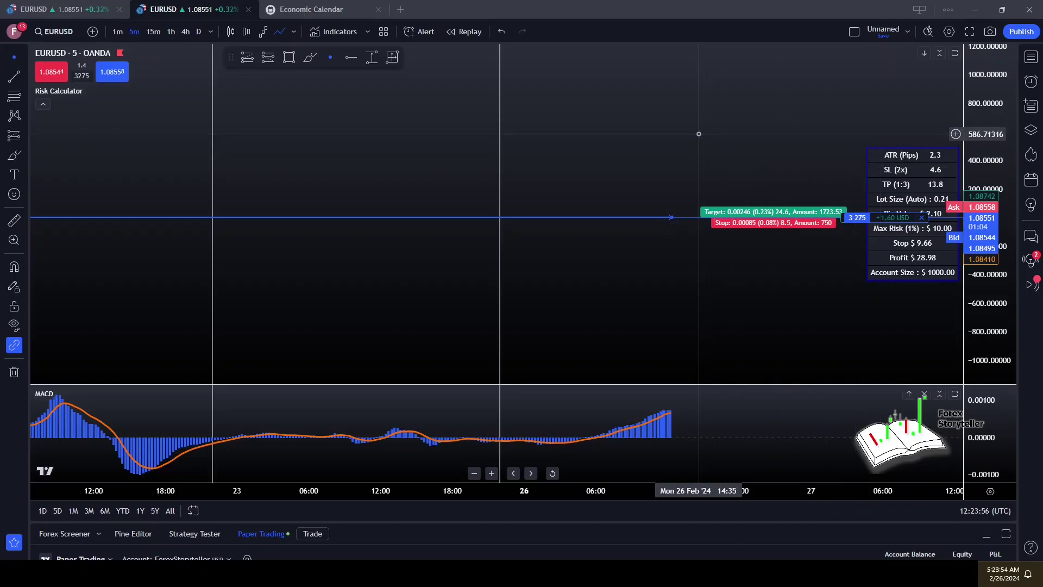
Step: Start a bar replay of the EURUSD 5-minute chart from Sunday 7 January 2024 at about 23:00
scroll(583, 112, "left", 2)
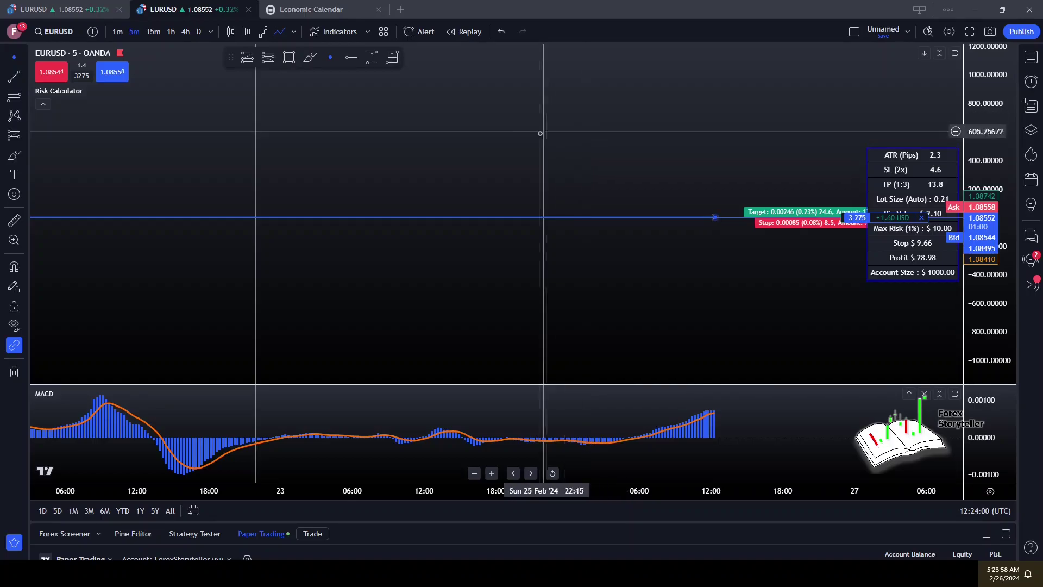
left_click_drag(545, 136, 965, 152)
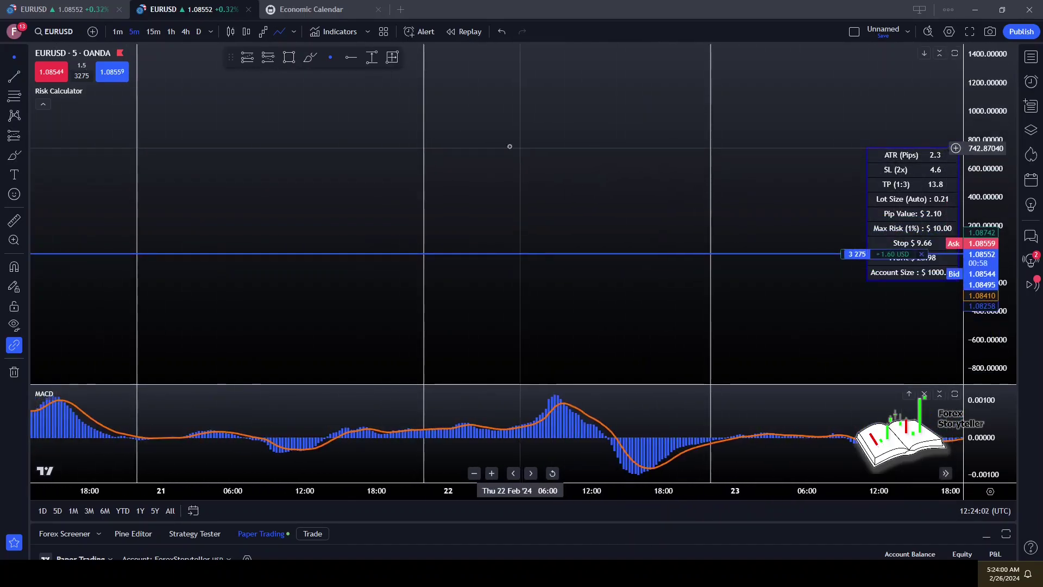
scroll(361, 128, "left", 20)
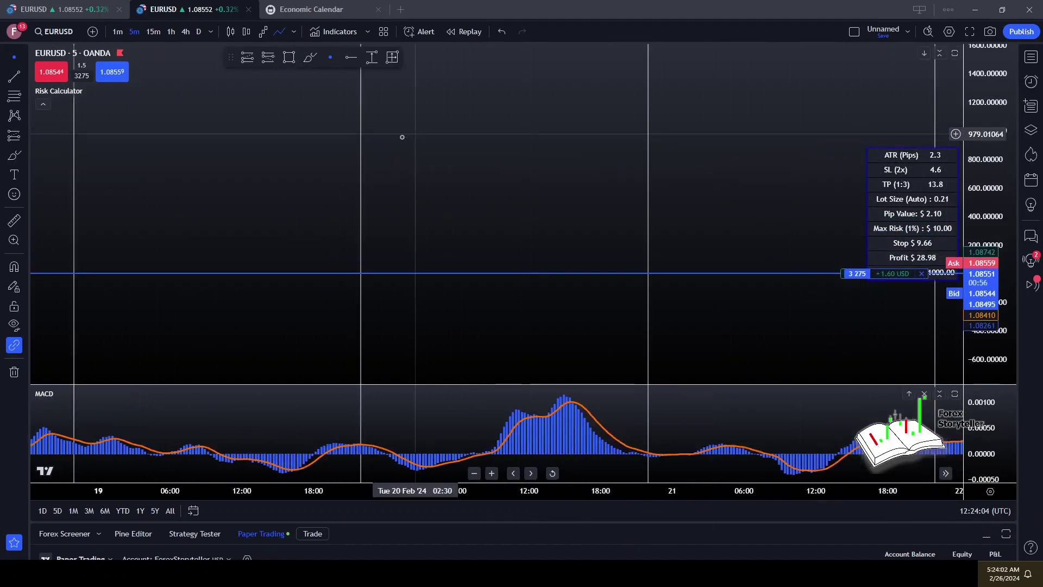
scroll(336, 147, "left", 20)
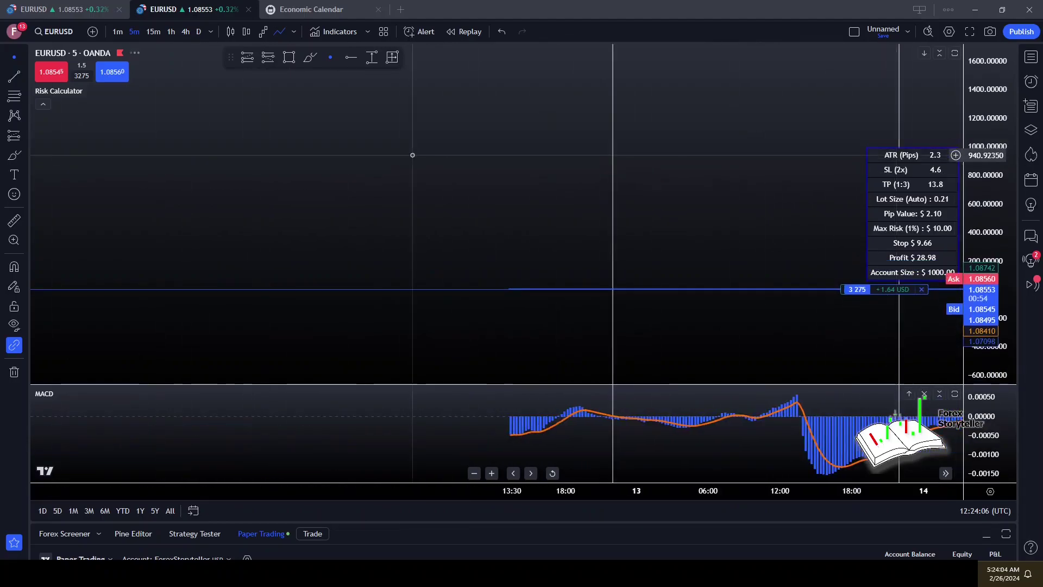
scroll(712, 139, "left", 20)
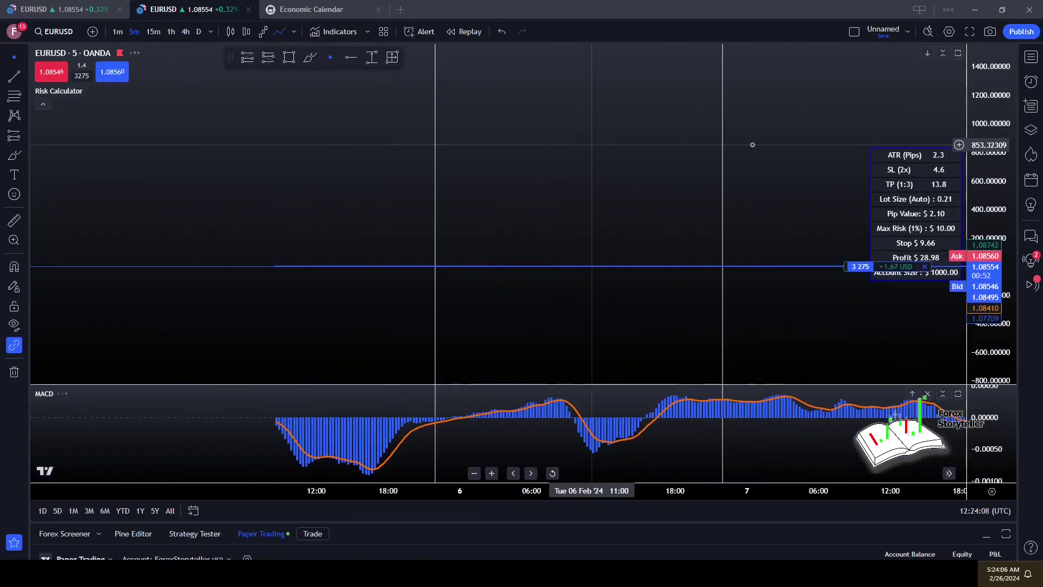
scroll(778, 126, "left", 20)
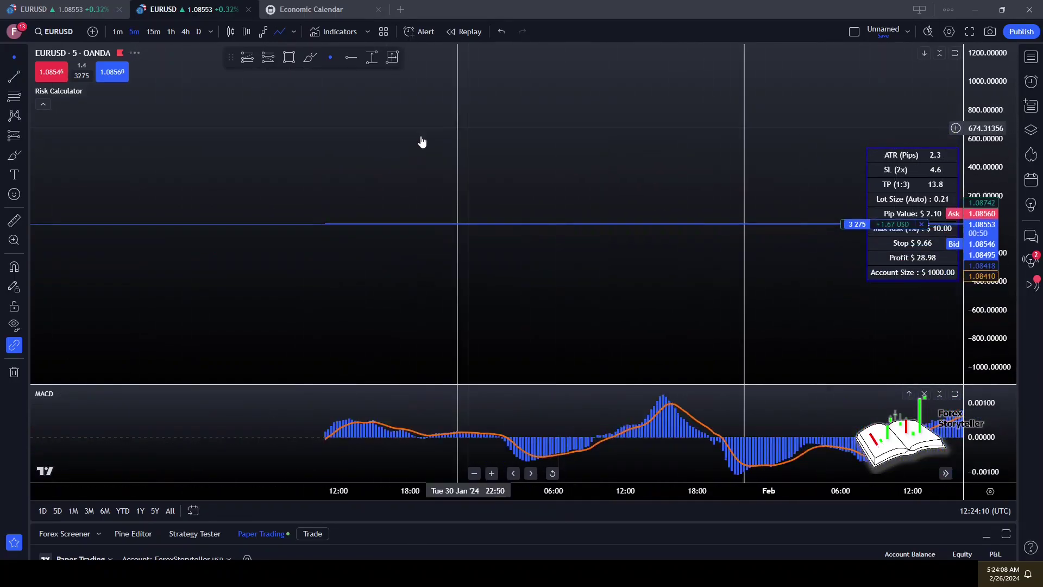
scroll(426, 131, "left", 20)
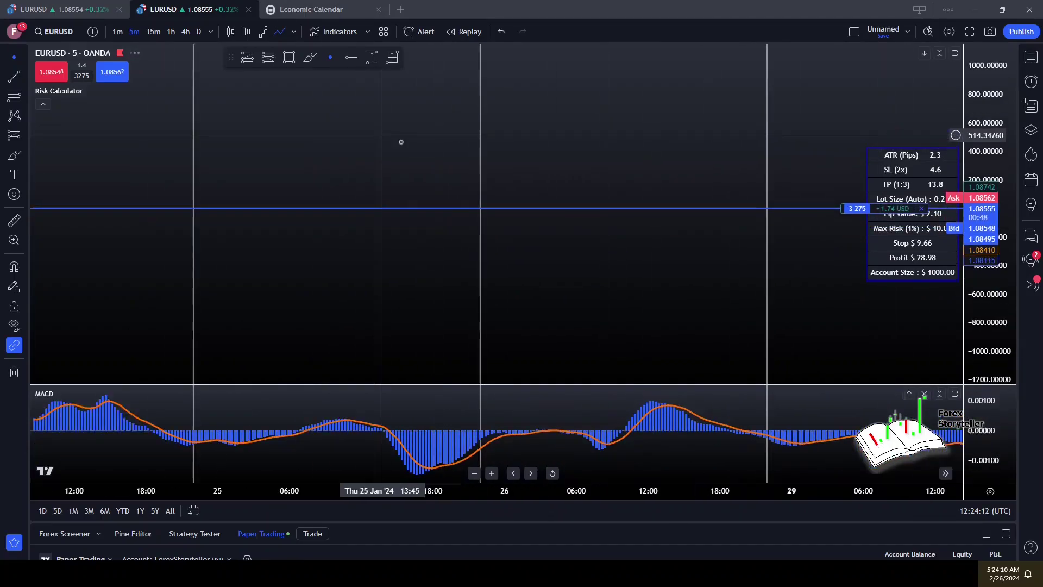
scroll(661, 154, "left", 20)
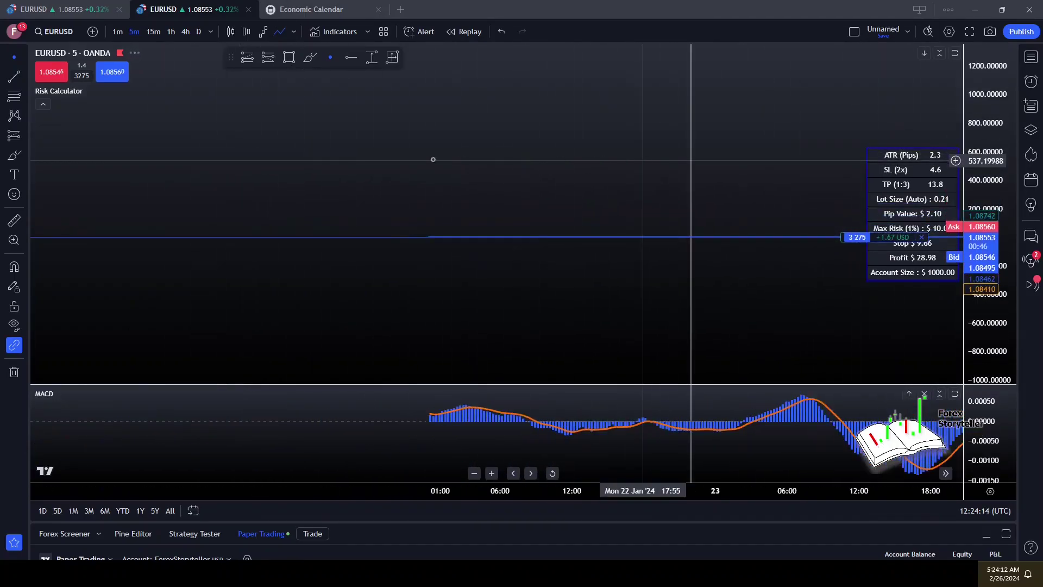
scroll(262, 163, "left", 20)
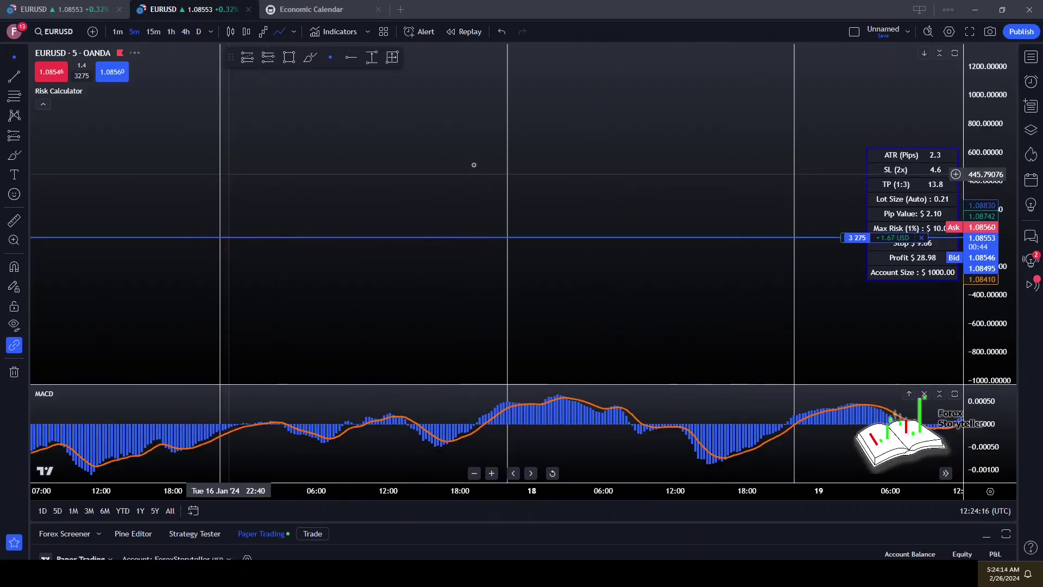
scroll(651, 209, "left", 20)
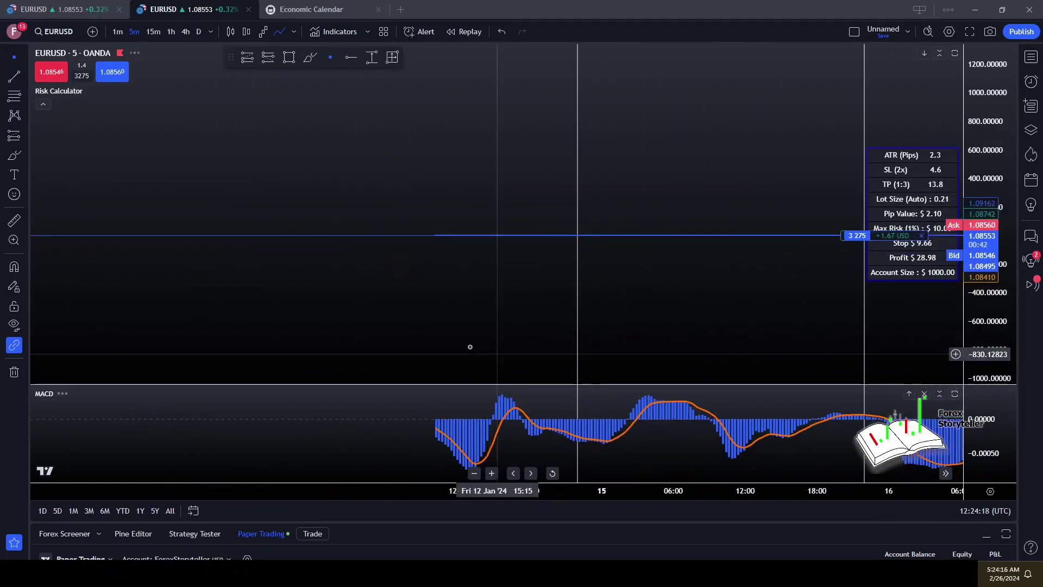
scroll(737, 187, "left", 20)
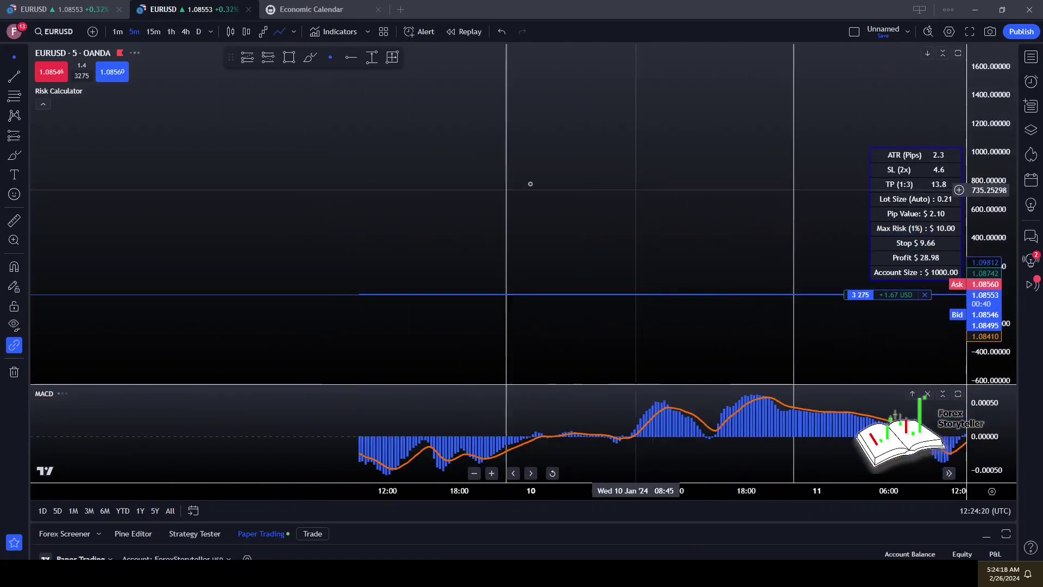
scroll(661, 182, "left", 20)
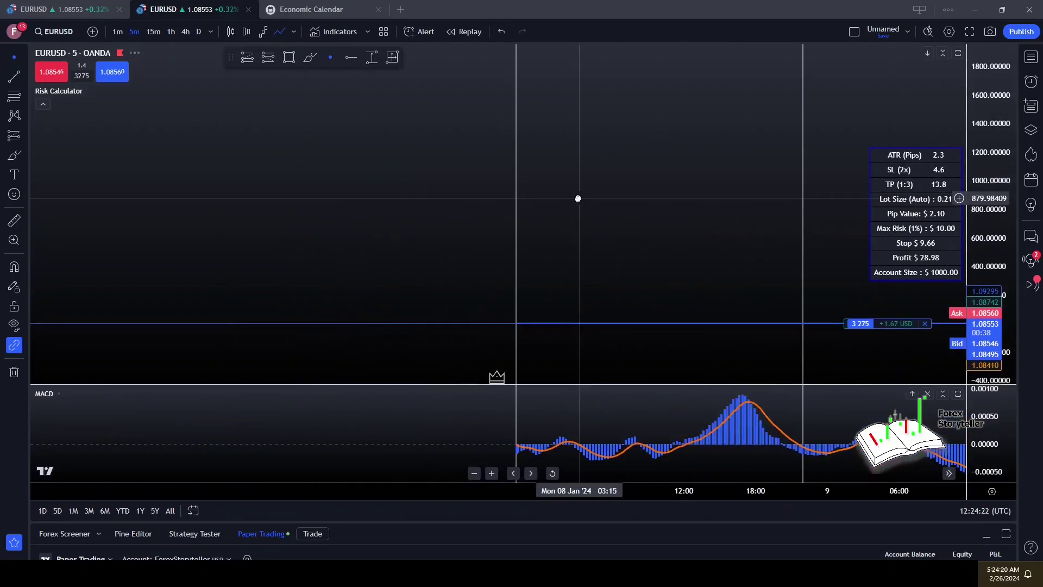
scroll(589, 201, "left", 15)
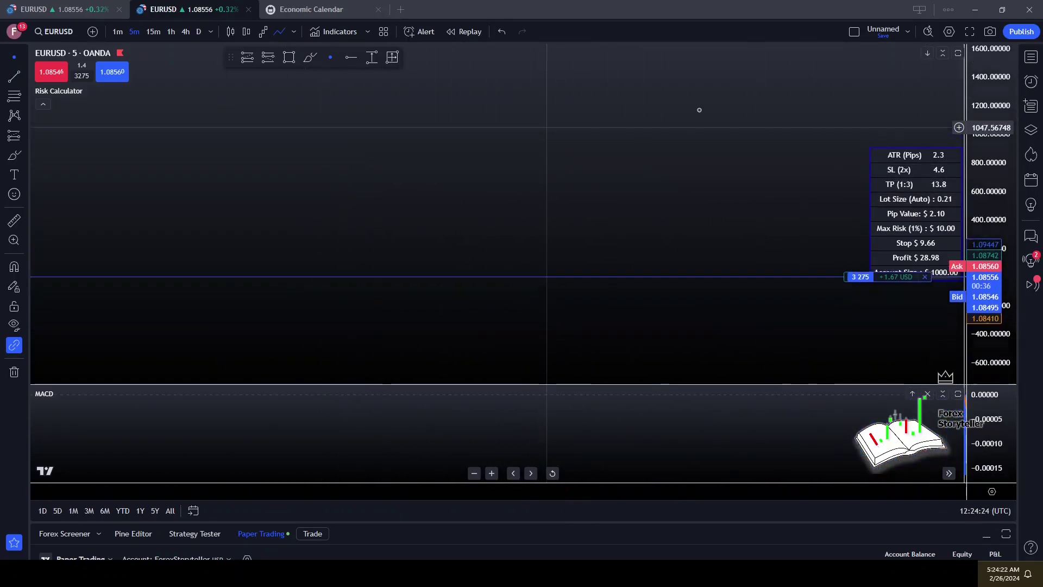
scroll(328, 151, "right", 20)
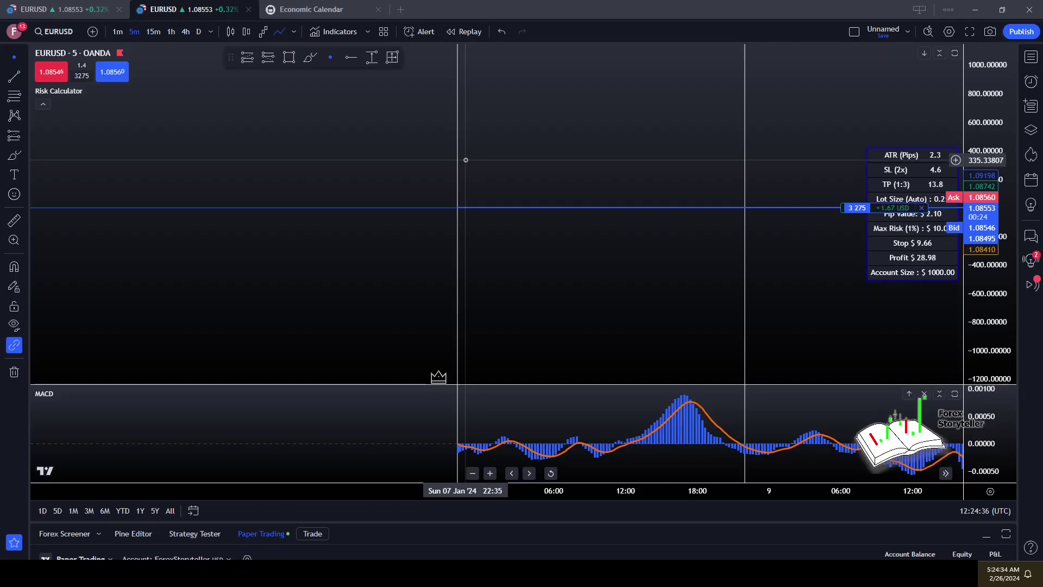
left_click(467, 33)
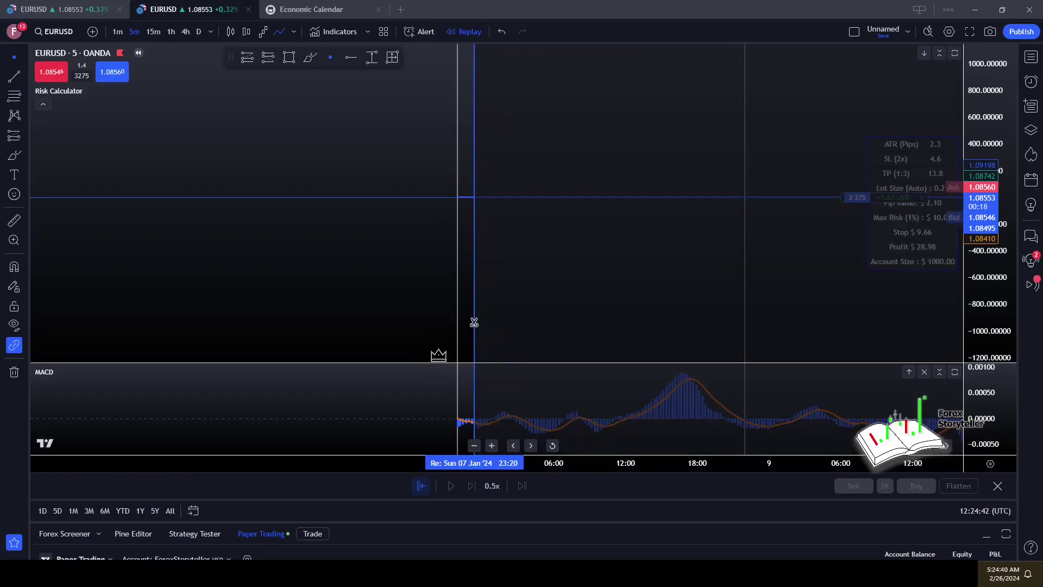
left_click(470, 315)
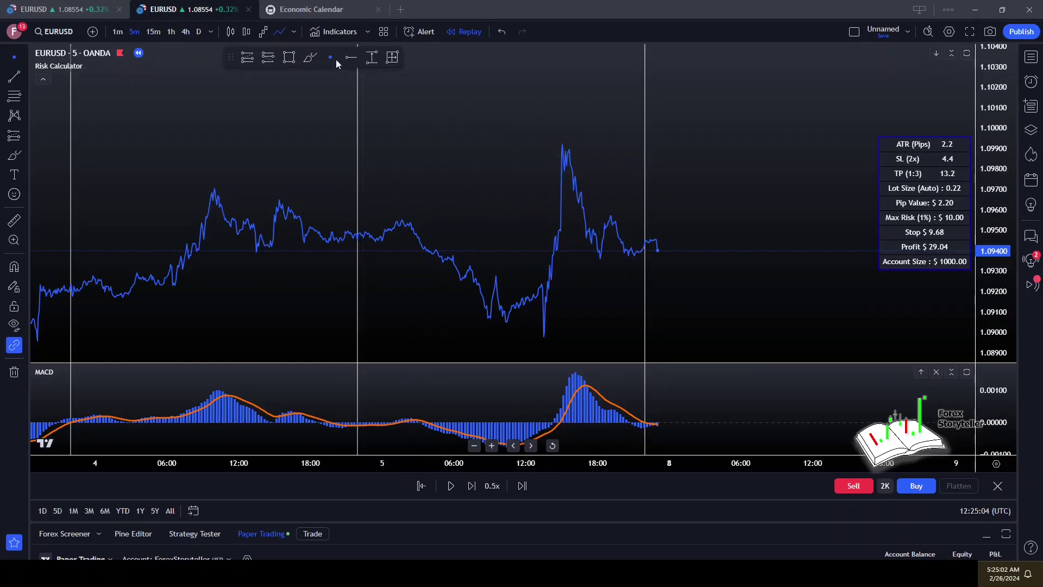
Step: Place a vertical line on the replay chart at Monday 8 January 2024, 00:00
left_click(25, 79)
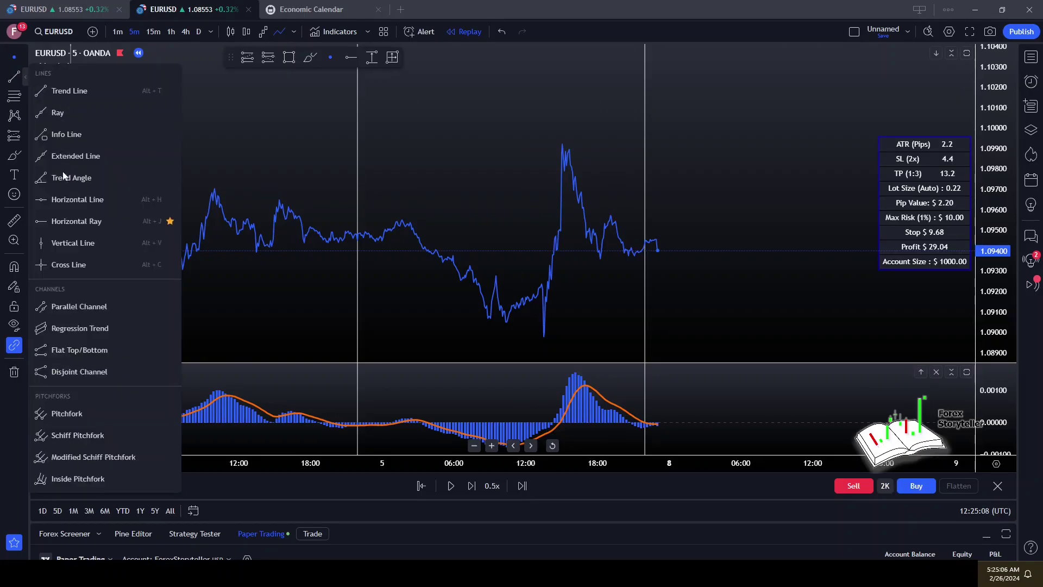
left_click(65, 243)
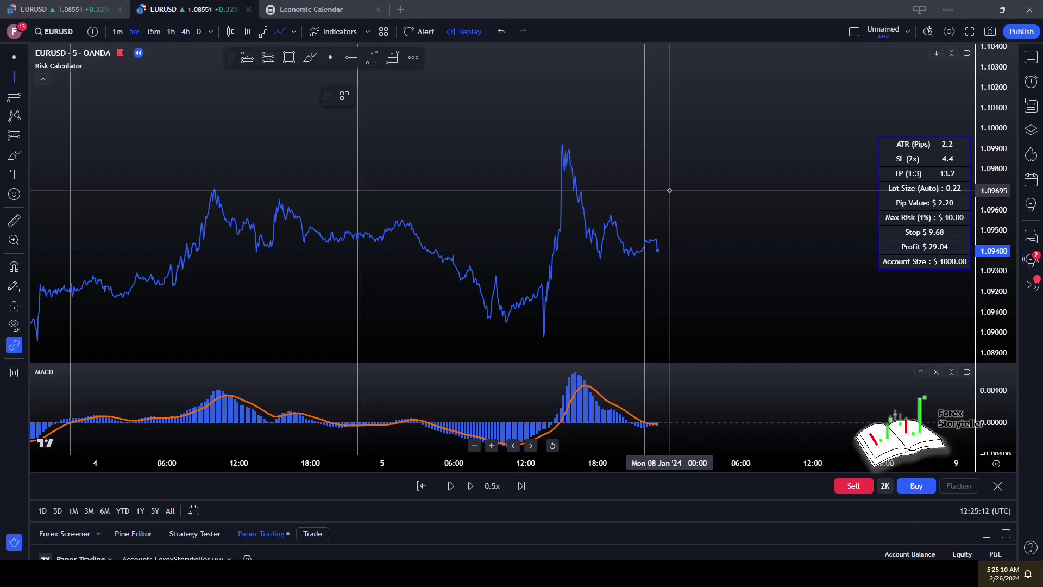
key("Escape")
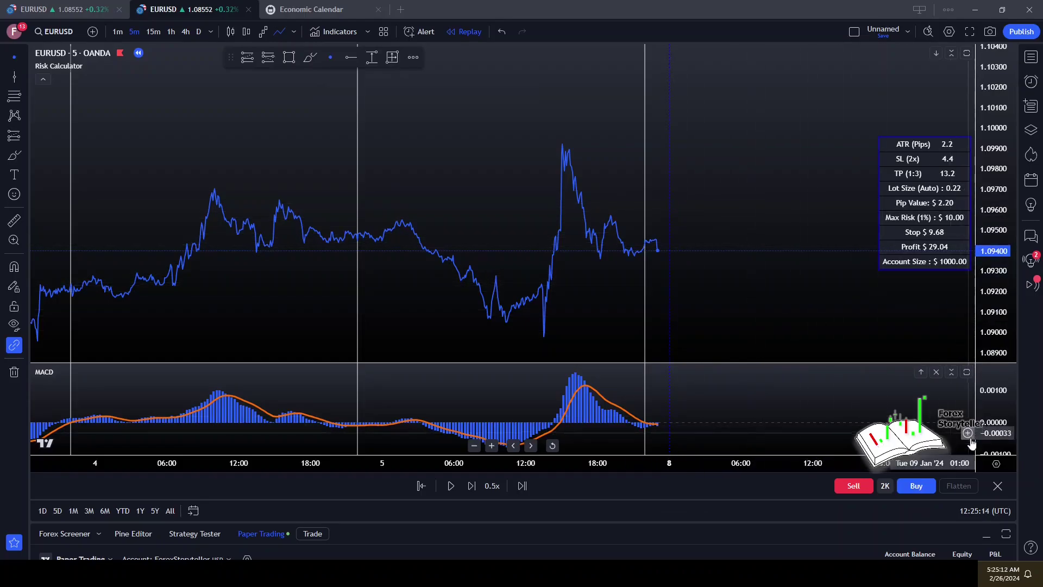
Step: Set the chart time zone to UTC and select the vertical line at 8 January 00:00
left_click(987, 514)
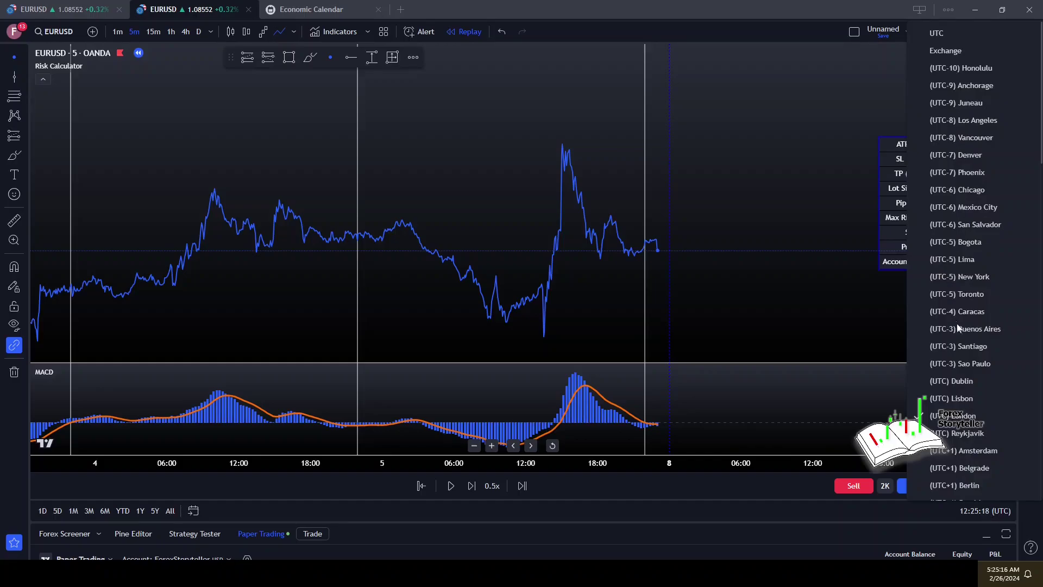
left_click(934, 32)
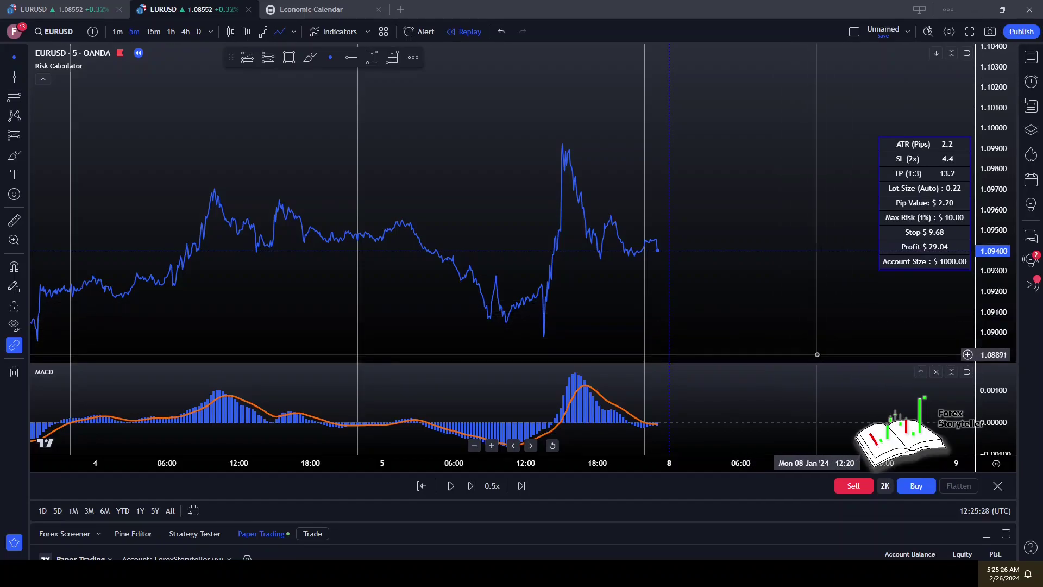
left_click(669, 296)
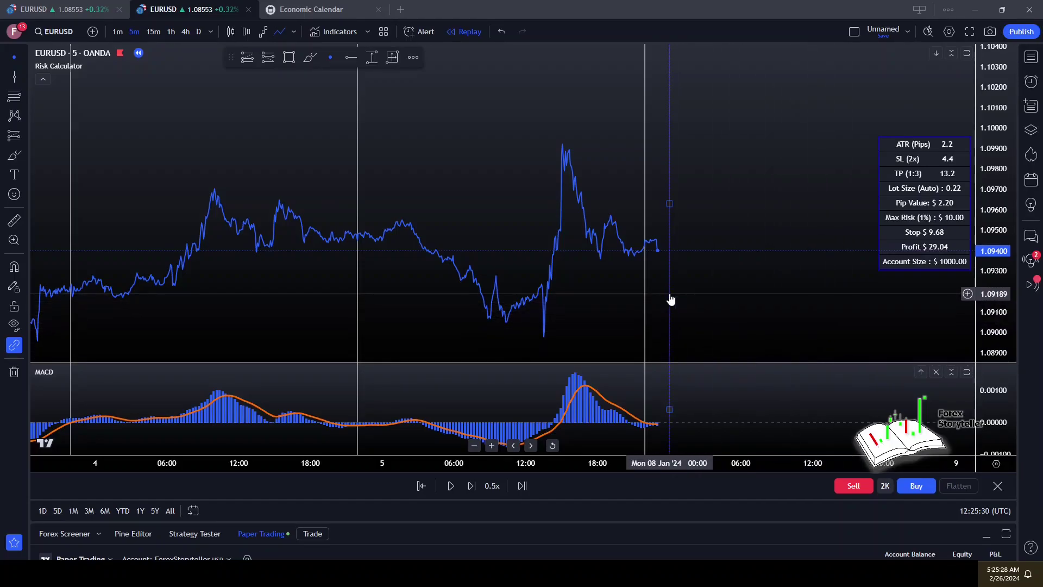
Step: Choose London (UTC) as the chart time zone
left_click(1005, 511)
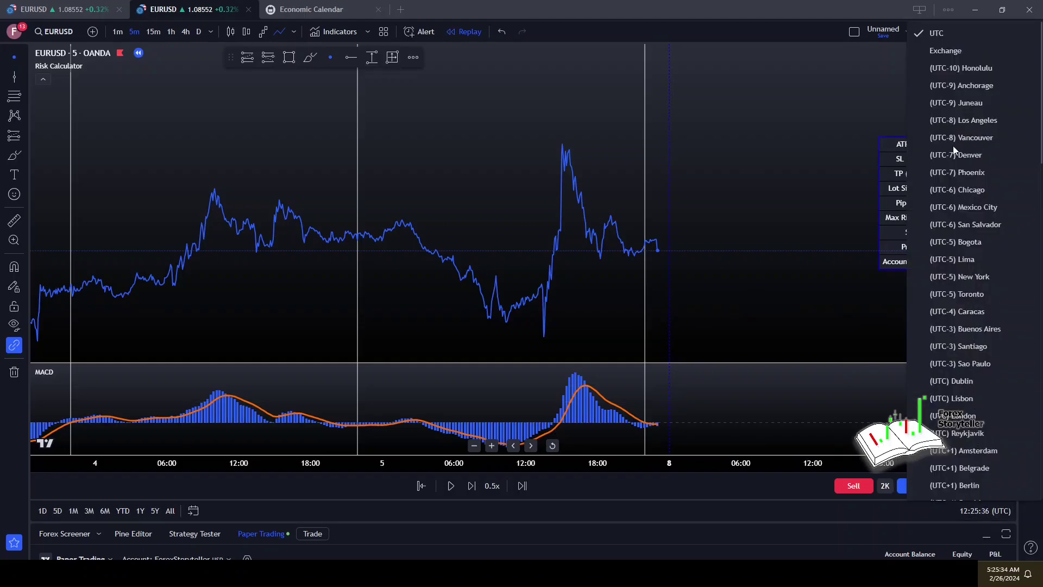
left_click(966, 416)
left_click(981, 512)
left_click(967, 417)
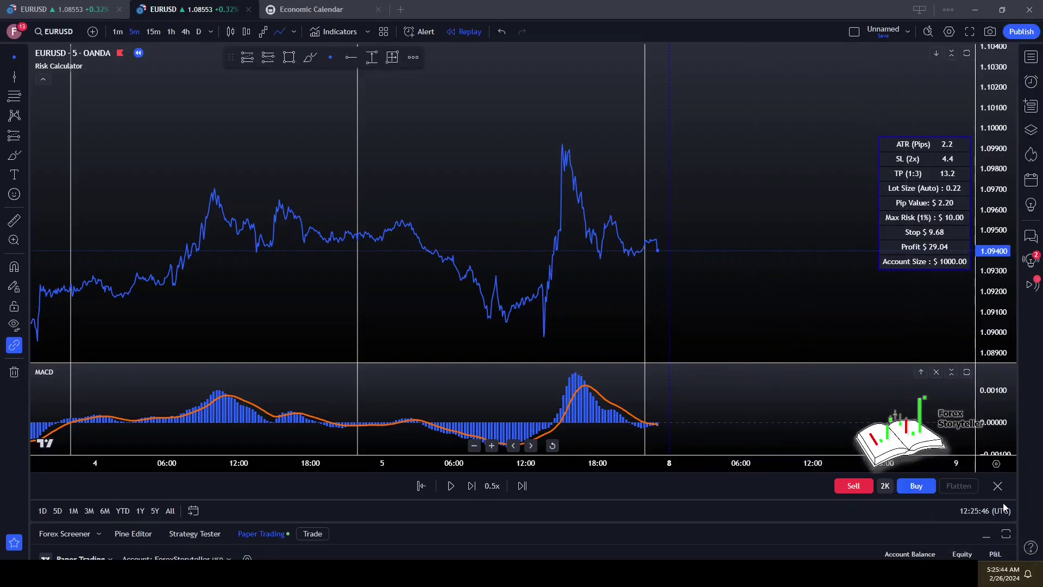
Step: Examine the EURUSD price movement from 5 January up to the midnight line on 8 January 2024
left_click_drag(726, 294, 734, 151)
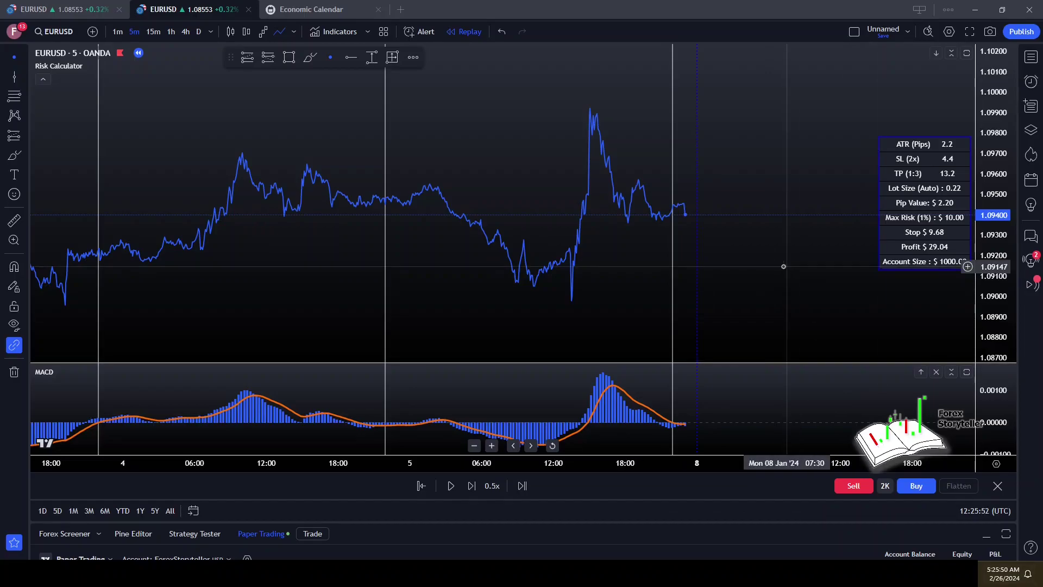
scroll(785, 263, "up", 5)
scroll(778, 191, "left", 5)
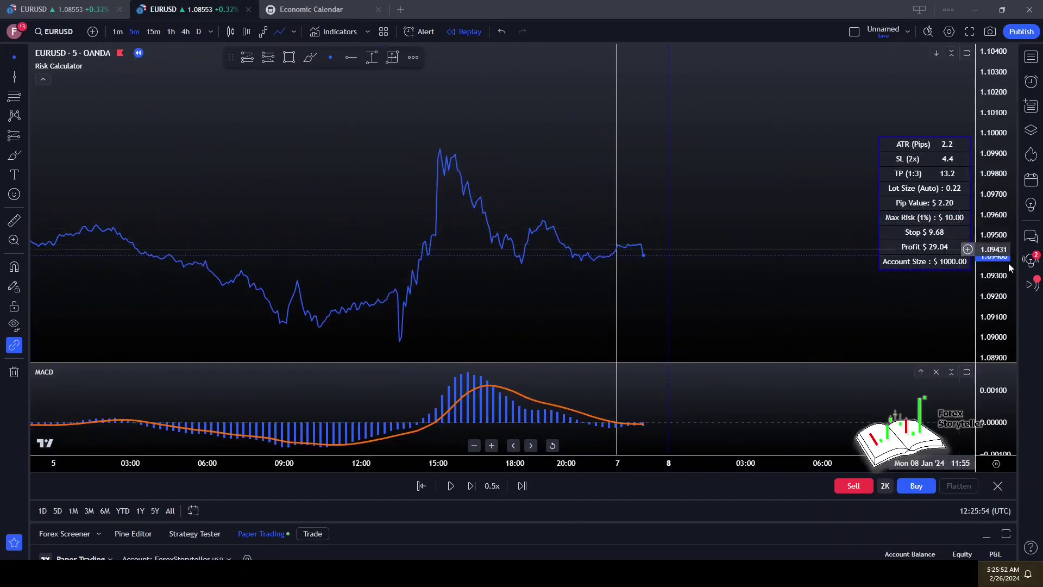
scroll(775, 192, "down", 5)
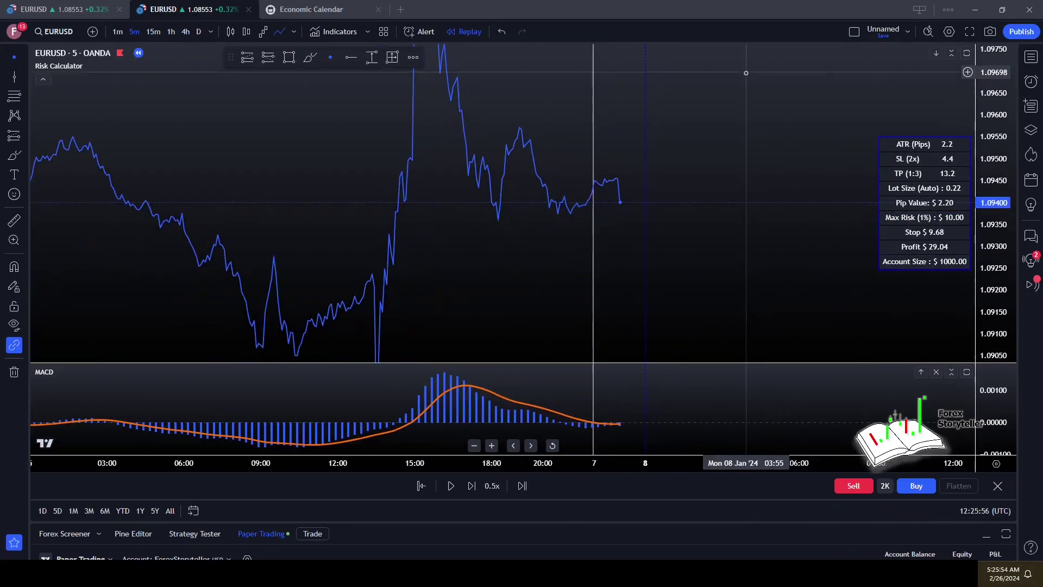
scroll(681, 247, "right", 2)
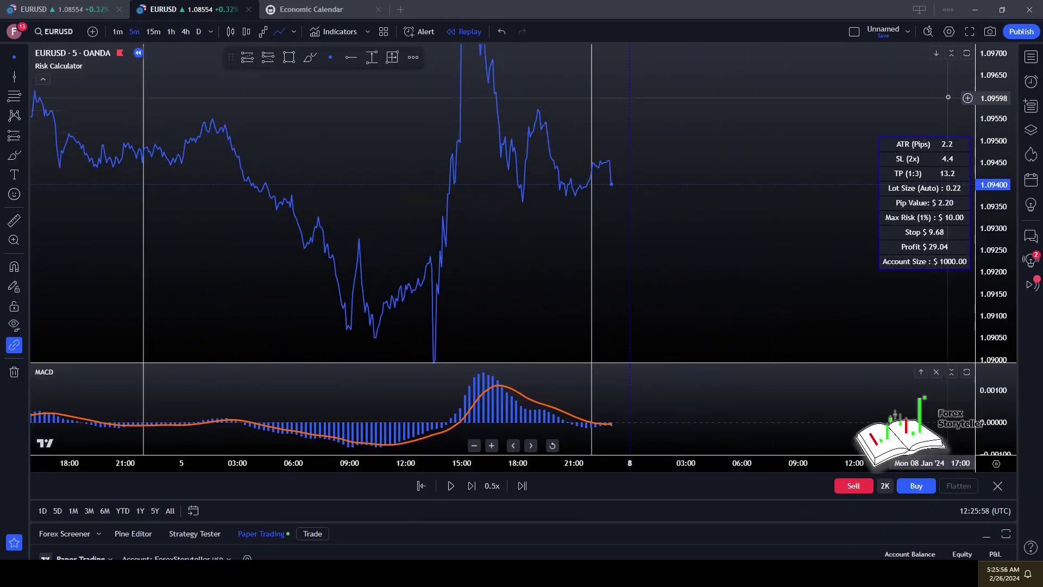
left_click_drag(991, 239, 990, 279)
left_click_drag(689, 122, 680, 175)
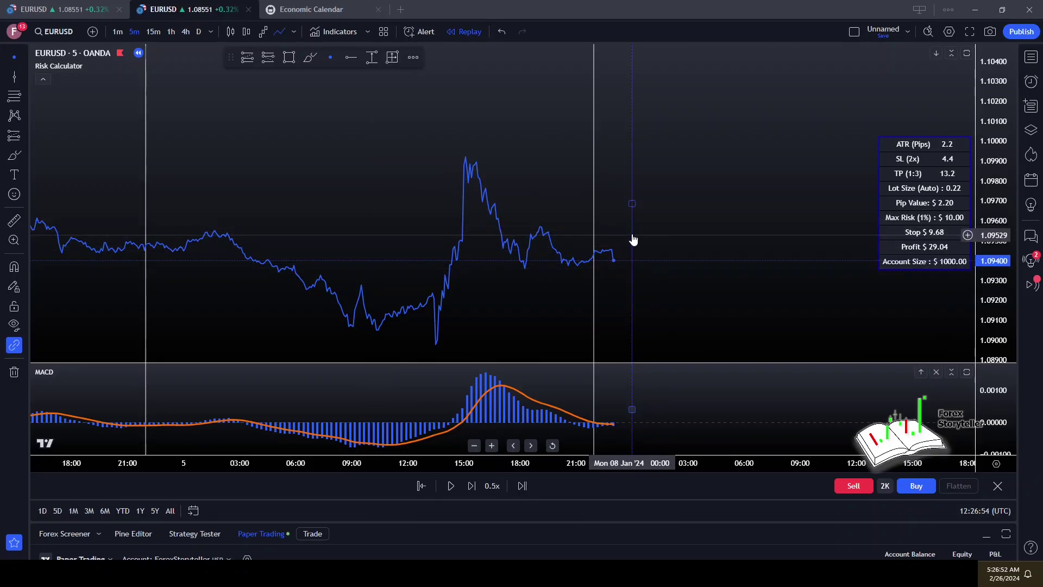
left_click_drag(683, 181, 637, 216)
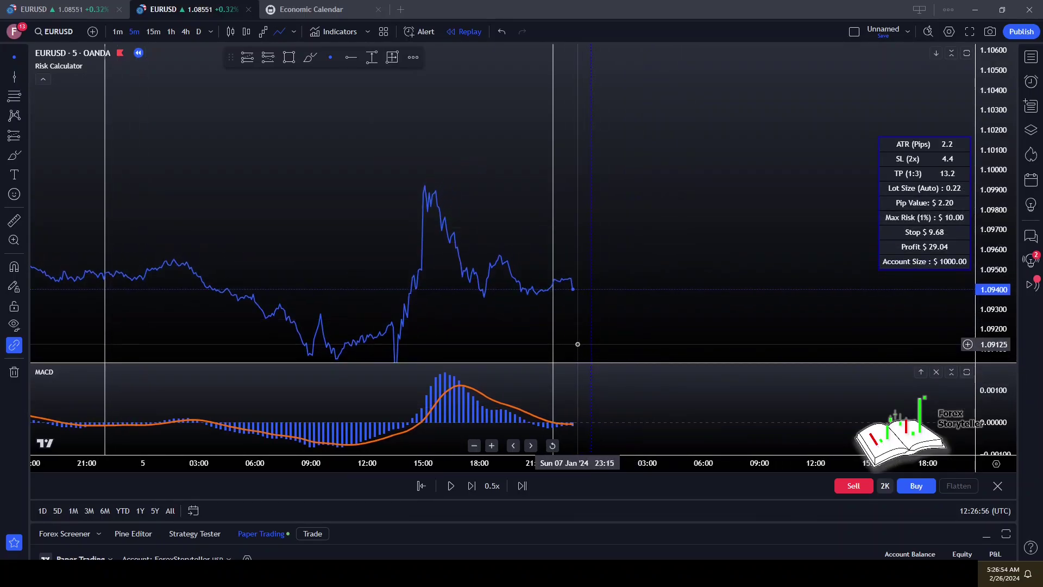
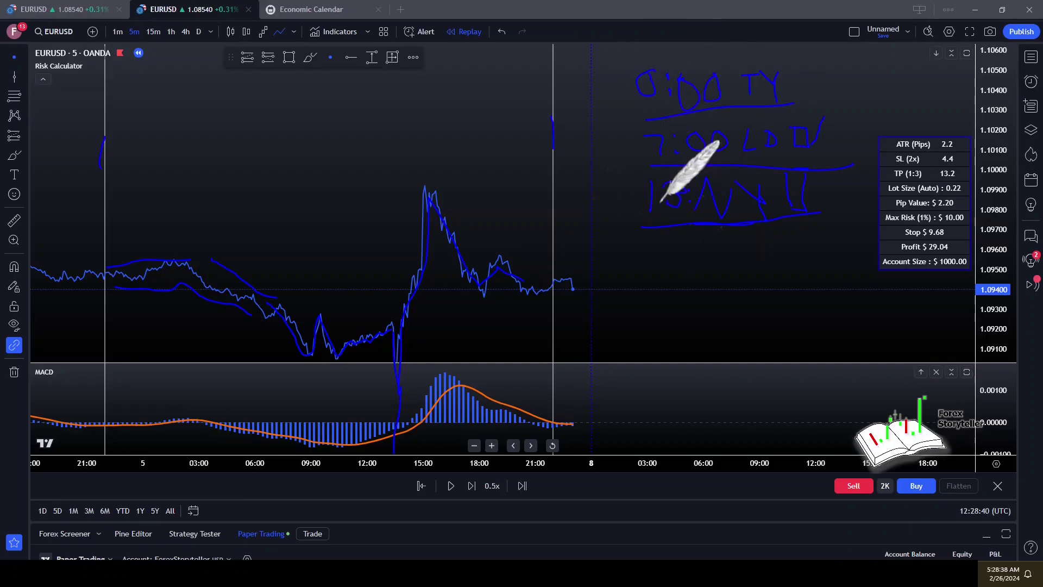
Step: Clear the handwritten session notes and play the replay past midnight on 8 January, keeping the newest prices in view
key("e")
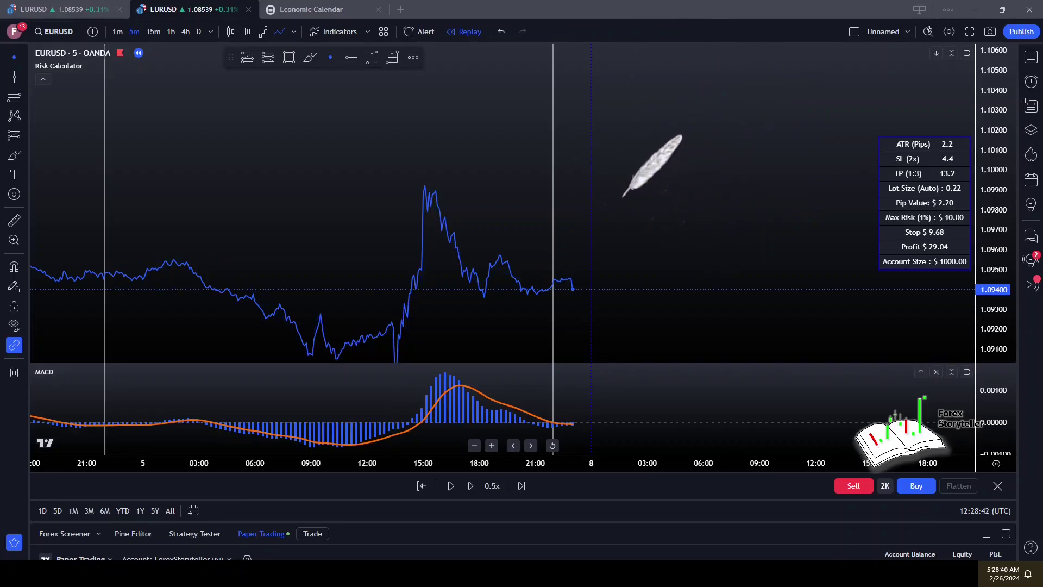
left_click_drag(641, 239, 601, 189)
scroll(601, 189, "down", 2)
left_click_drag(696, 195, 728, 184)
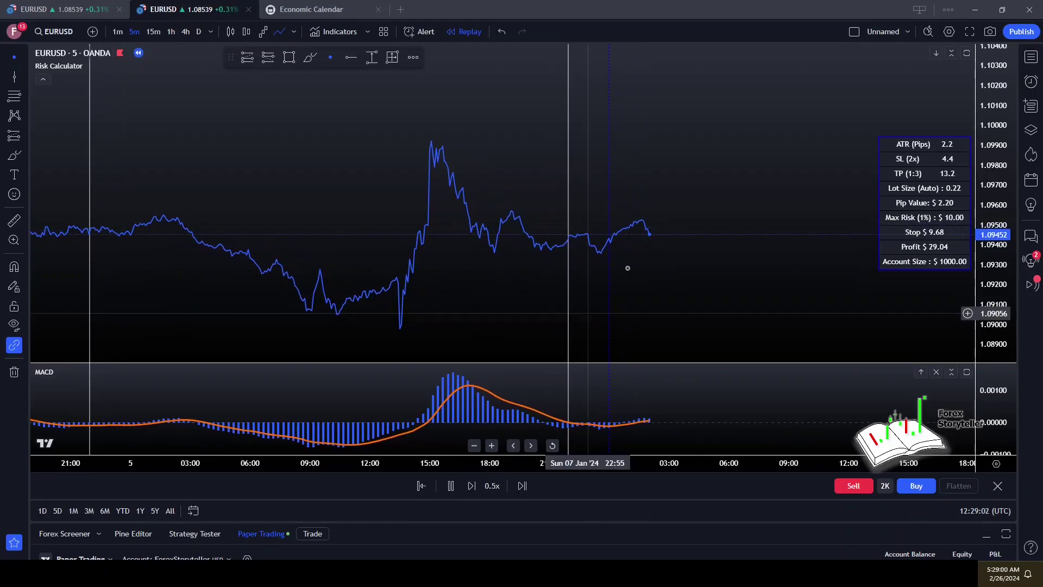
scroll(986, 294, "up", 5)
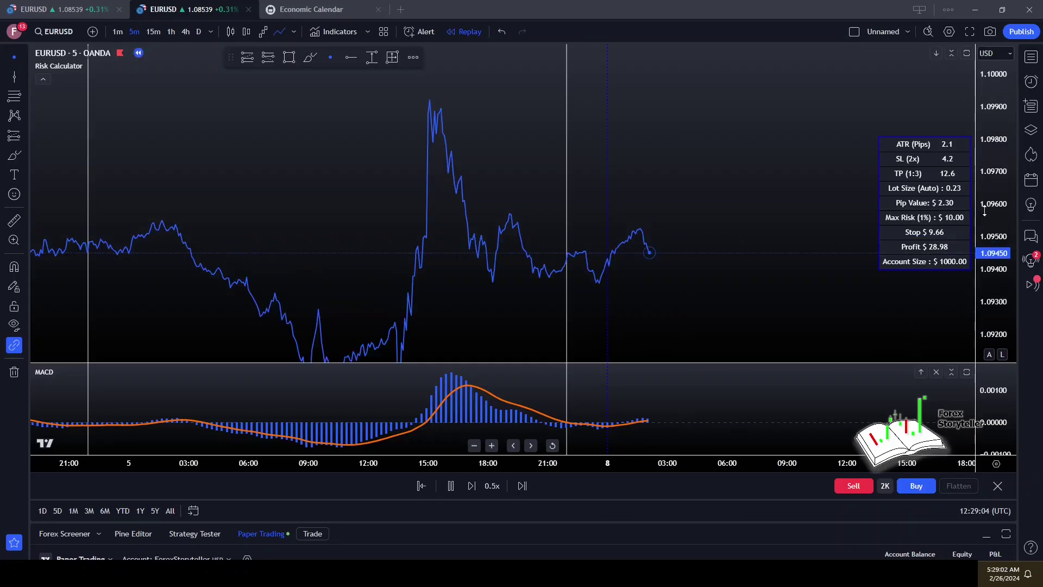
scroll(649, 297, "up", 2)
left_click_drag(635, 298, 802, 201)
scroll(965, 140, "down", 3)
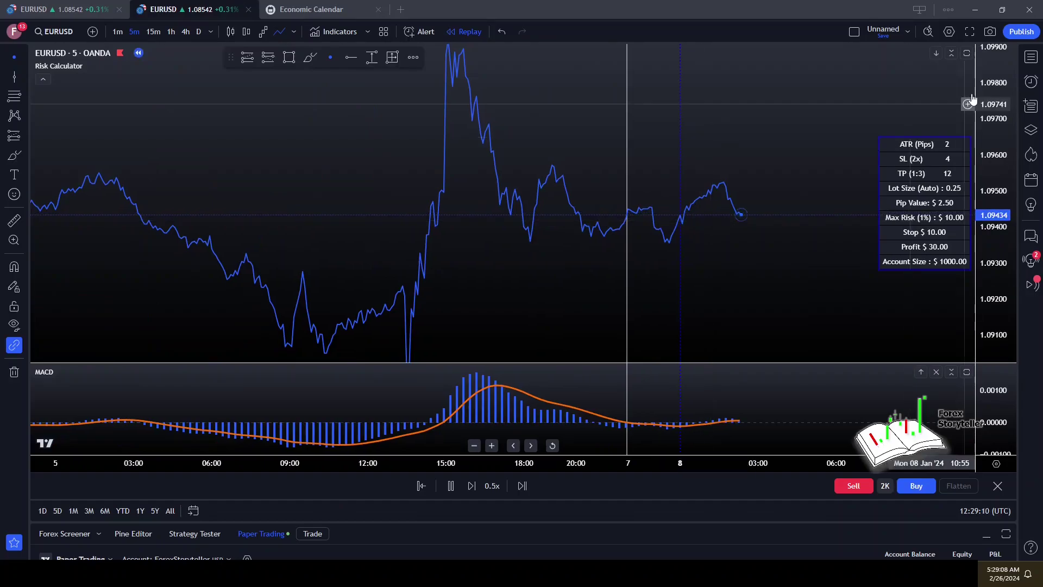
Step: Trace the price decline after the 5 January peak with the Brush, and undo the strokes
left_click_drag(986, 109, 989, 182)
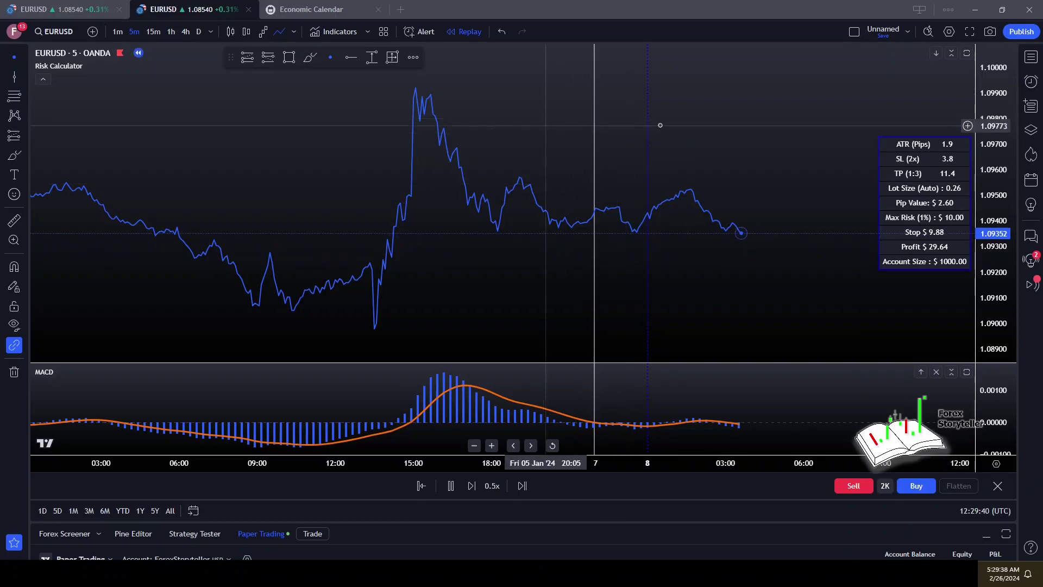
left_click_drag(722, 140, 629, 161)
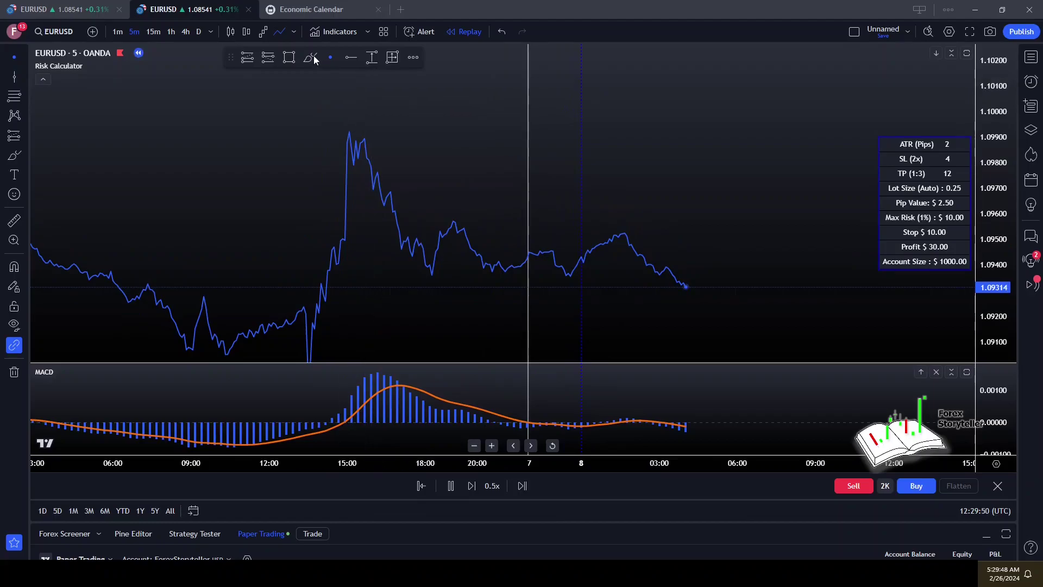
mouse_move(362, 140)
left_mouse_down()
mouse_move(399, 250)
mouse_move(414, 259)
mouse_move(436, 230)
mouse_move(410, 237)
mouse_move(447, 225)
mouse_move(483, 264)
left_mouse_up()
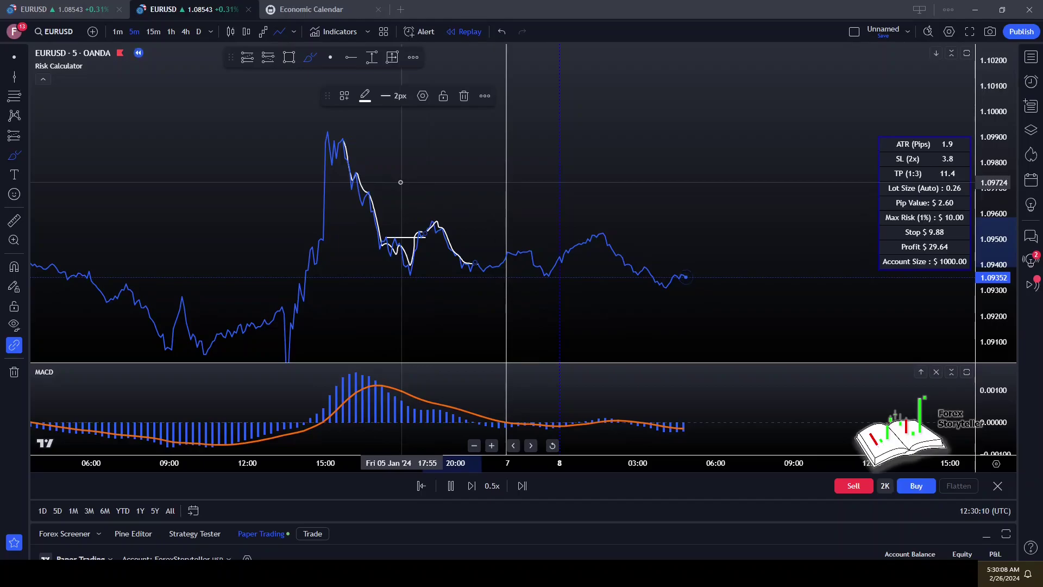
key("ctrl+z")
Step: Sketch a small head-and-shoulders shape with a neckline above the price, plus a rising and a falling brush stroke beside it
mouse_move(400, 179)
left_mouse_down()
mouse_move(431, 144)
mouse_move(462, 184)
left_mouse_up()
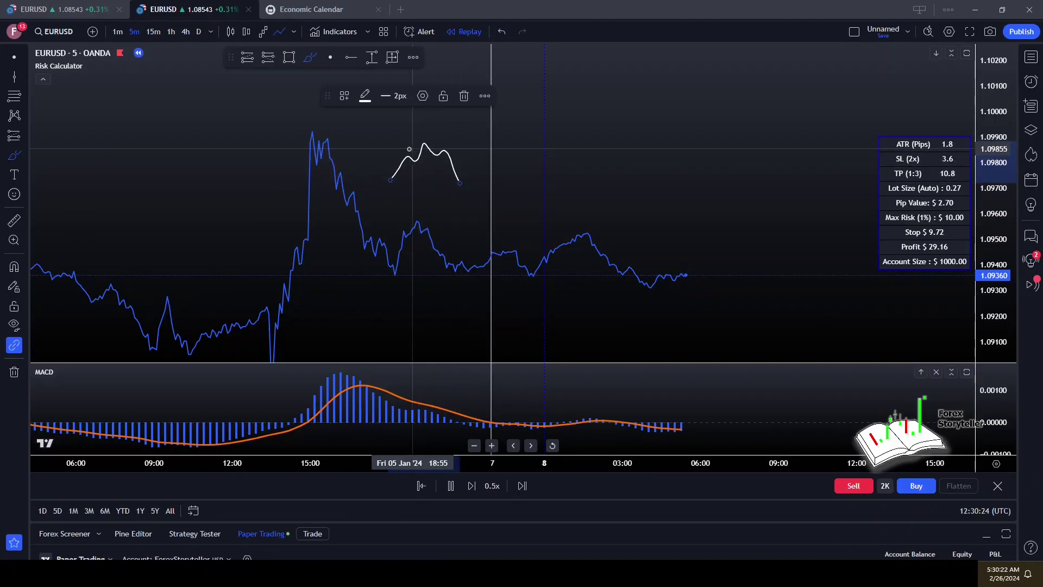
left_click_drag(386, 161, 446, 165)
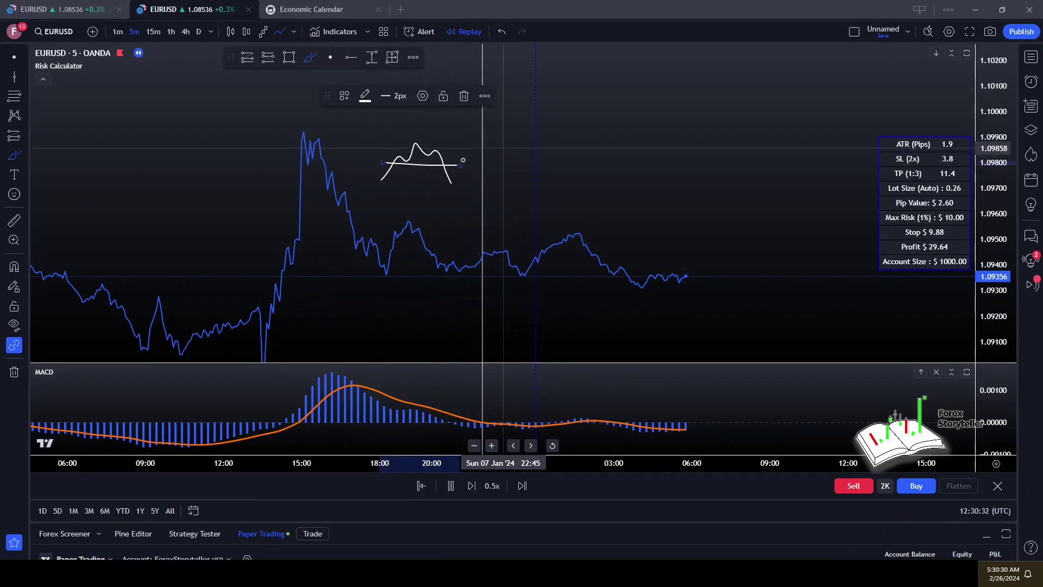
mouse_move(599, 162)
left_mouse_down()
mouse_move(643, 89)
mouse_move(682, 103)
mouse_move(704, 141)
left_mouse_up()
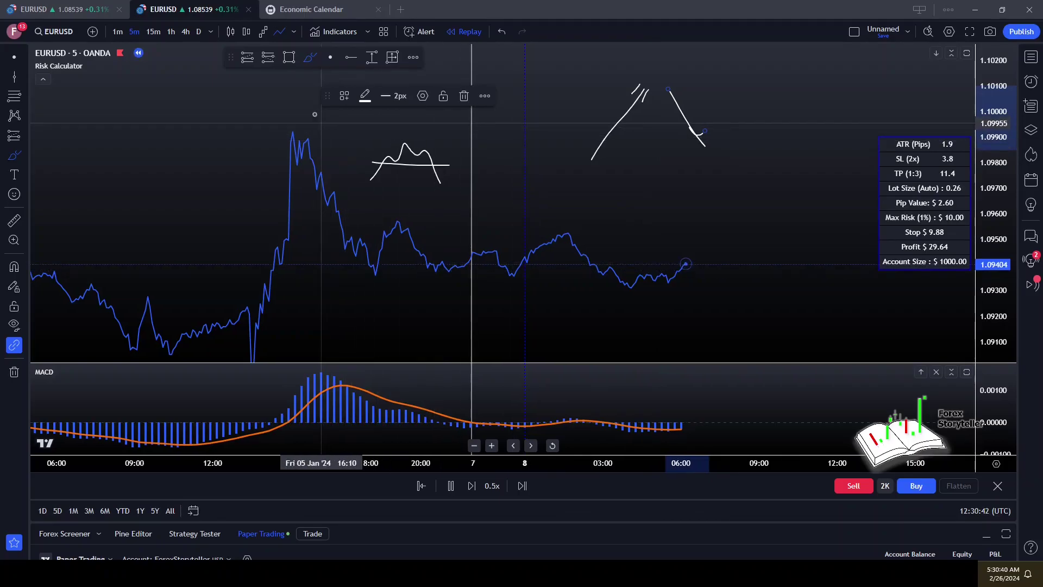
Step: Brush two long downward-sloping curves above the price line, starting near the 5 January peak
mouse_move(297, 88)
left_mouse_down()
mouse_move(522, 111)
mouse_move(666, 174)
left_mouse_up()
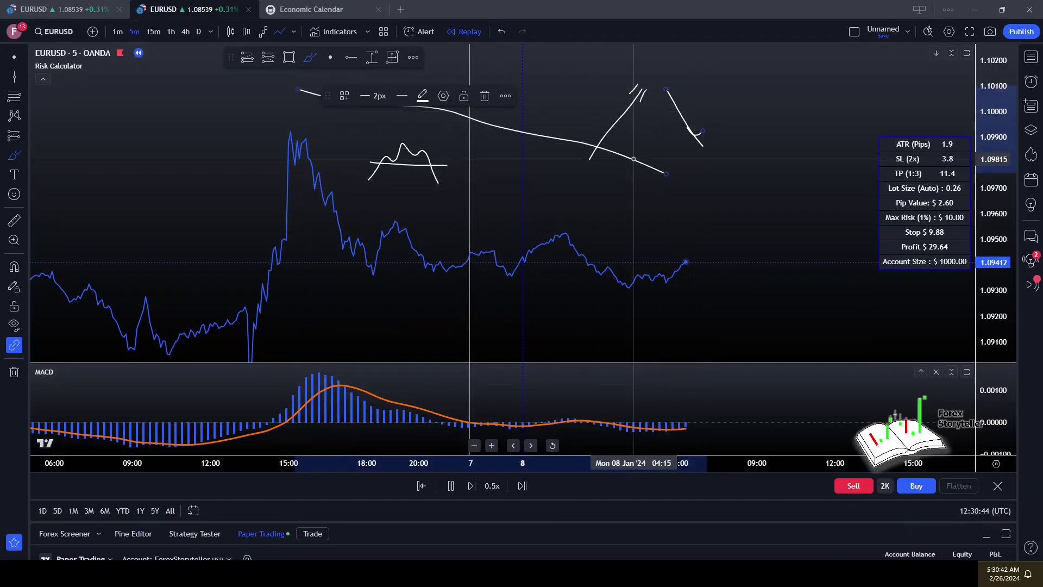
left_click(603, 146)
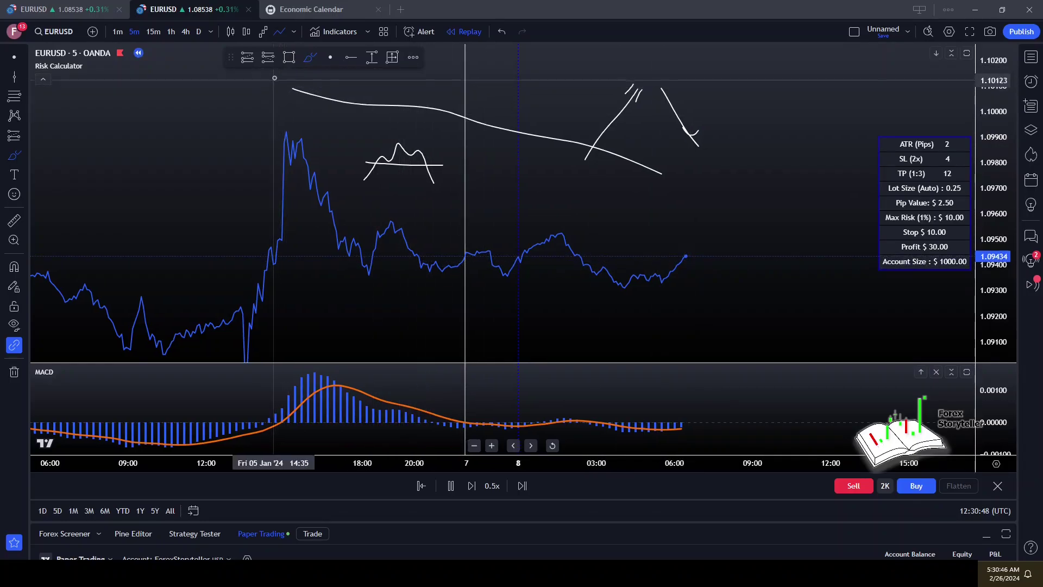
left_click_drag(273, 71, 342, 84)
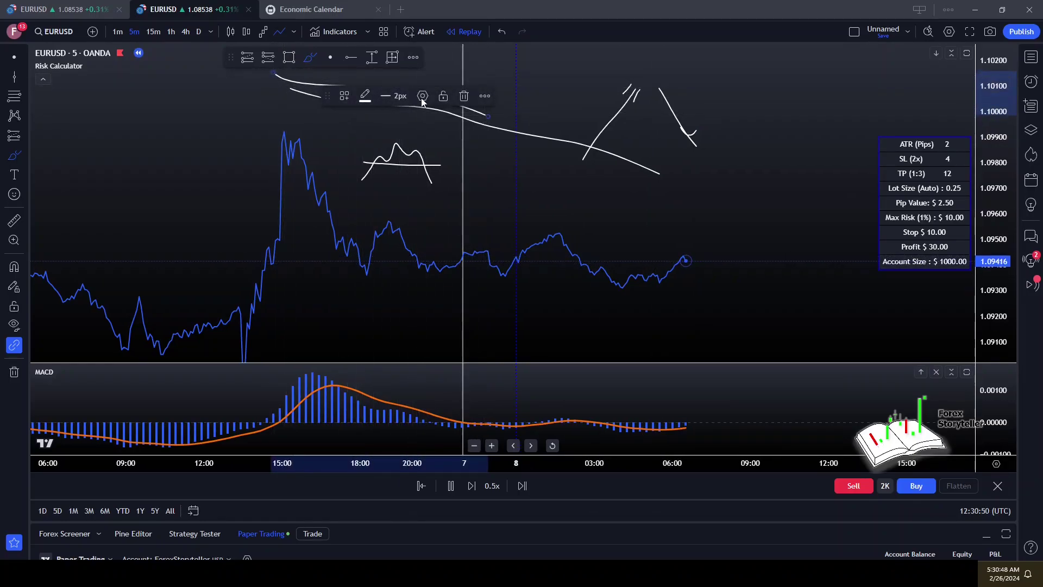
Step: Leave the Brush and delete all the brush sketches together with the vertical line at 8 January 00:00
left_click(405, 116)
right_click(396, 124)
left_click(366, 108)
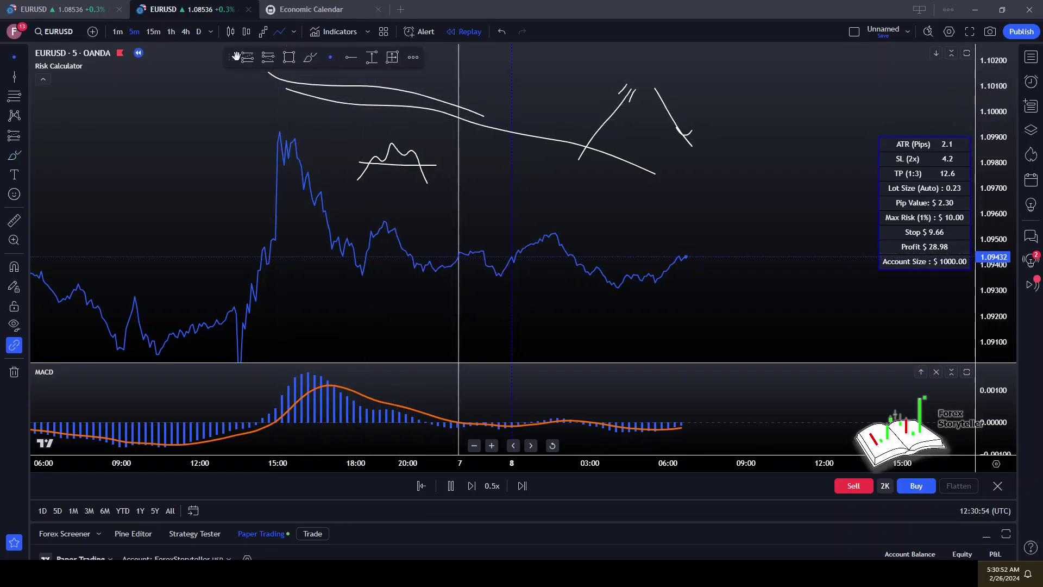
mouse_move(199, 53)
left_mouse_down()
mouse_move(804, 221)
mouse_move(788, 215)
left_mouse_up()
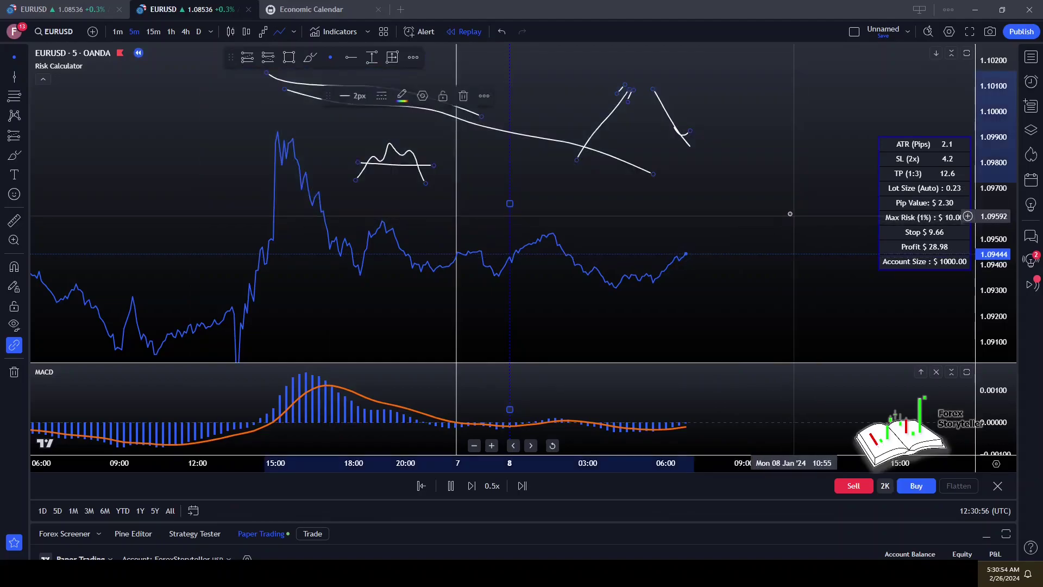
key("Delete")
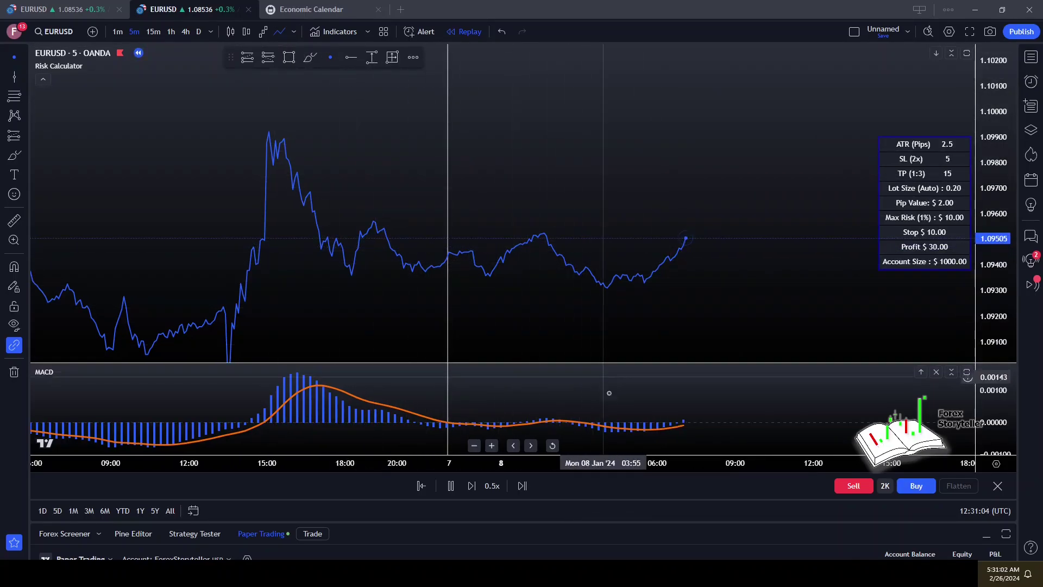
Step: Pause the replay and resize the MACD pane so the price chart gets most of the height
left_click_drag(658, 362, 652, 288)
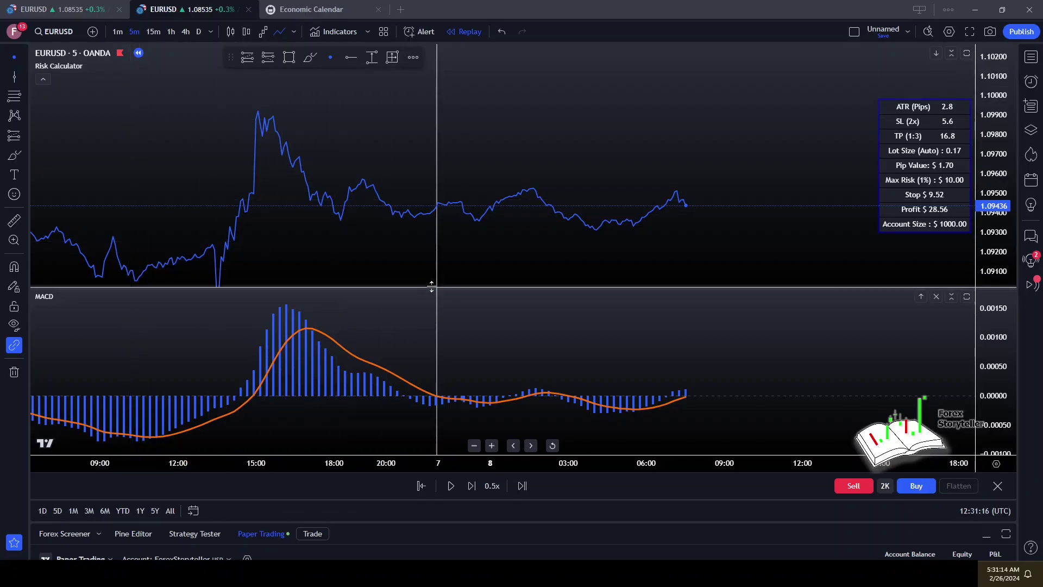
left_click_drag(454, 286, 456, 396)
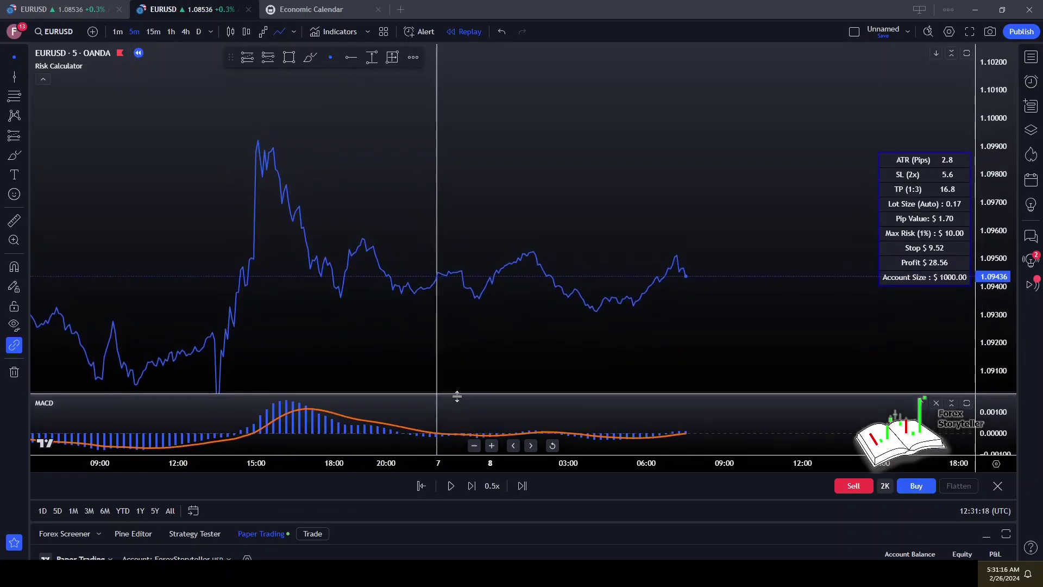
left_click(44, 80)
left_click(44, 66)
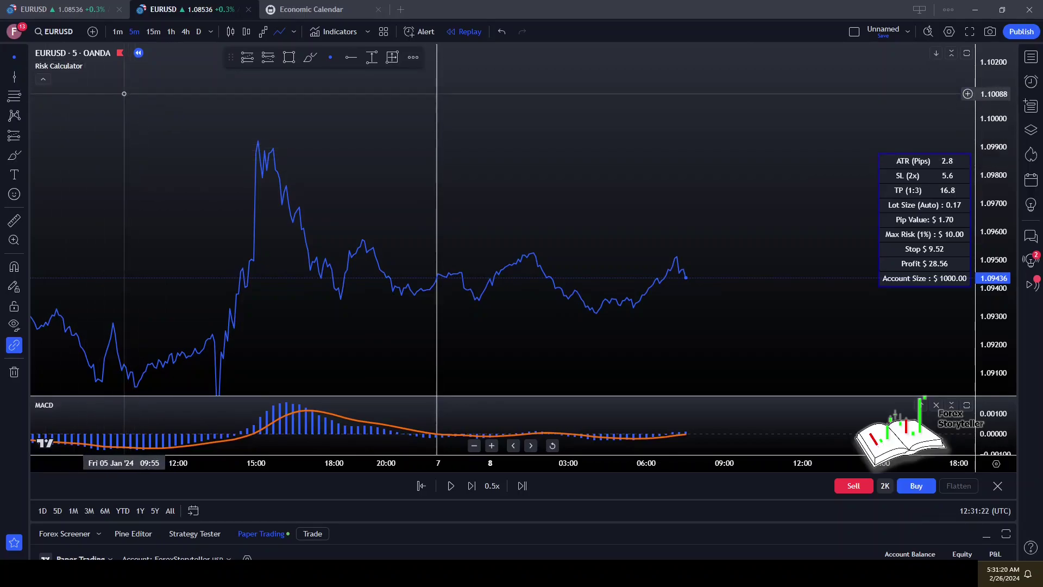
Step: Search the indicators for "sessions" and add Sessions [LuxAlgo] to the chart
left_click(336, 32)
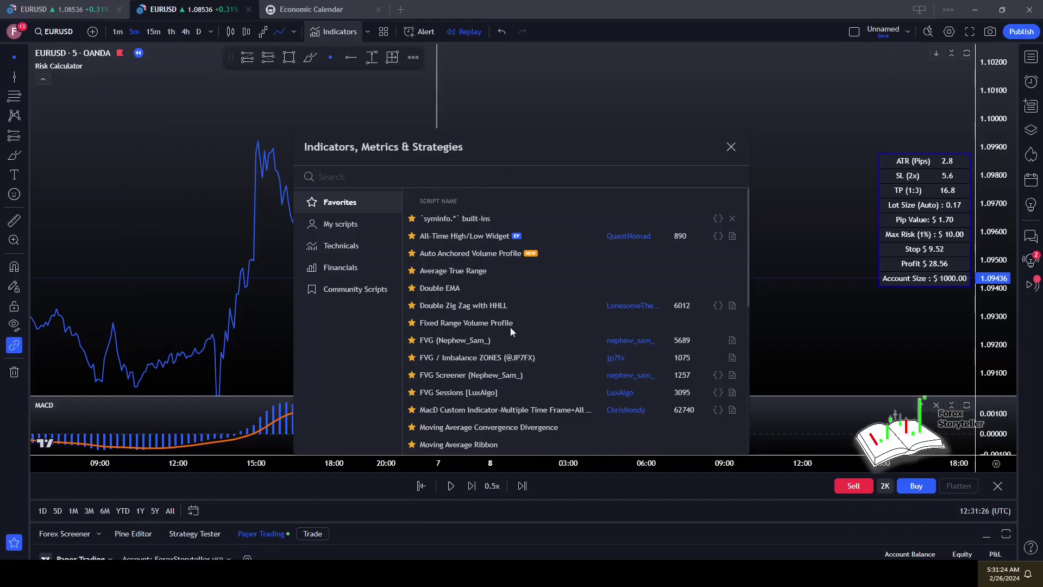
scroll(562, 308, "down", 3)
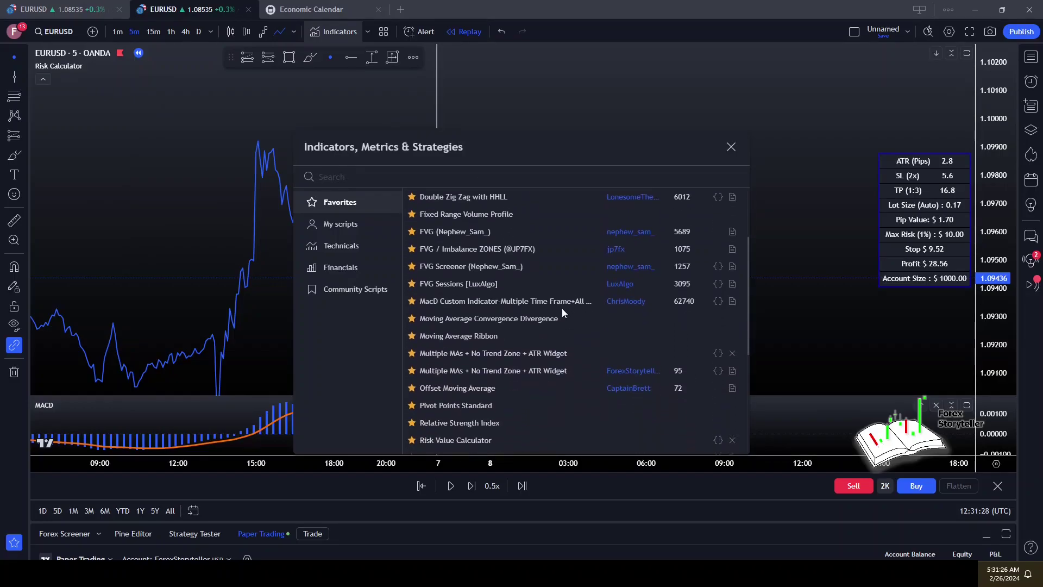
scroll(597, 304, "down", 3)
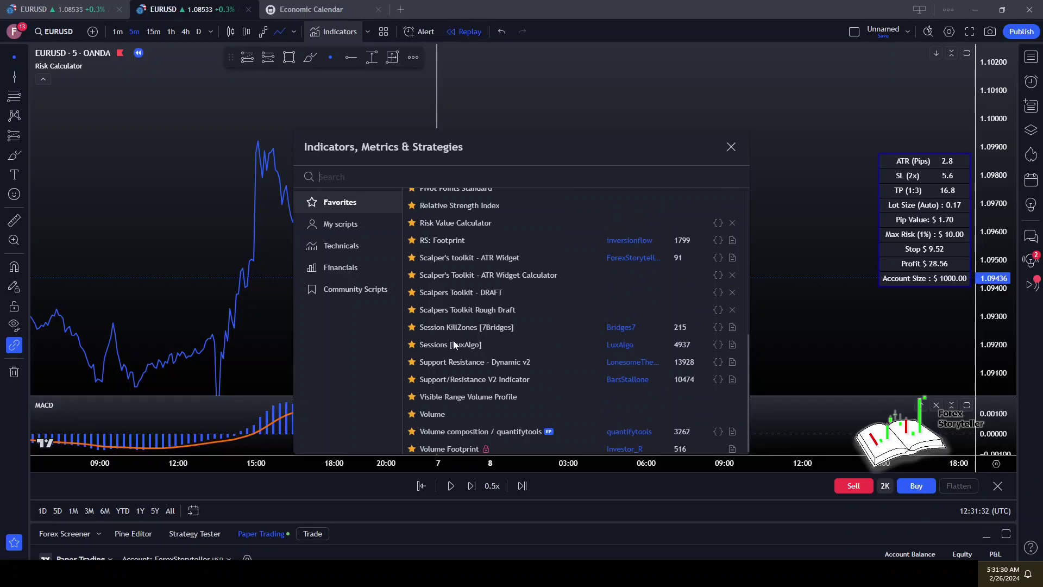
type("sessions")
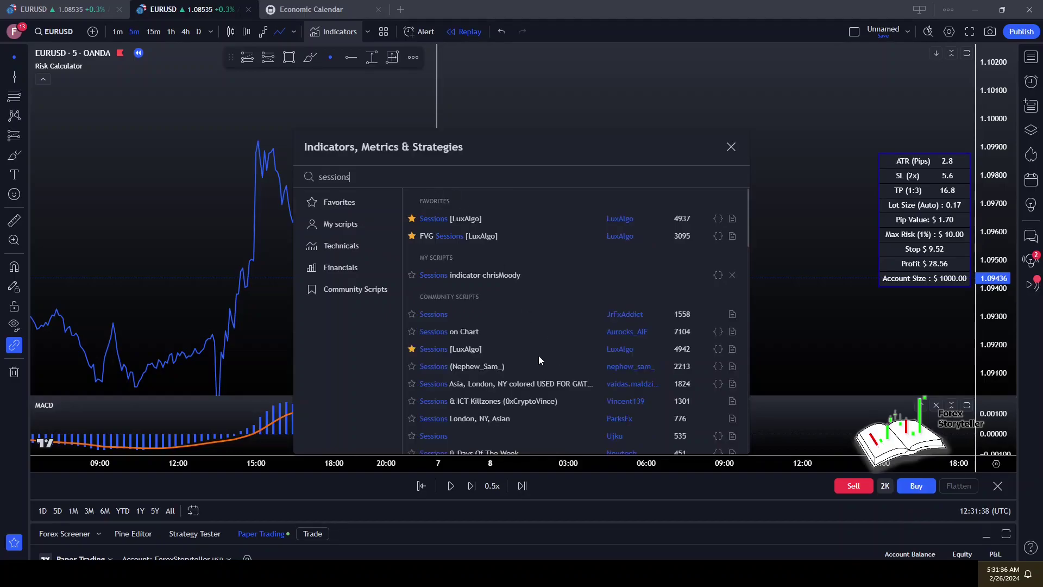
scroll(507, 354, "down", 3)
scroll(506, 353, "down", 5)
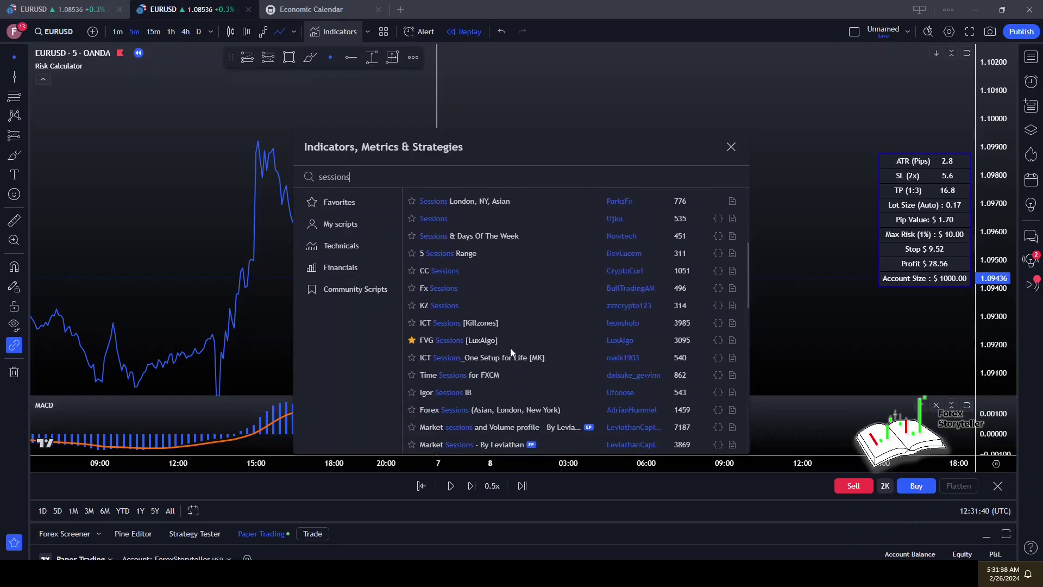
scroll(511, 347, "up", 8)
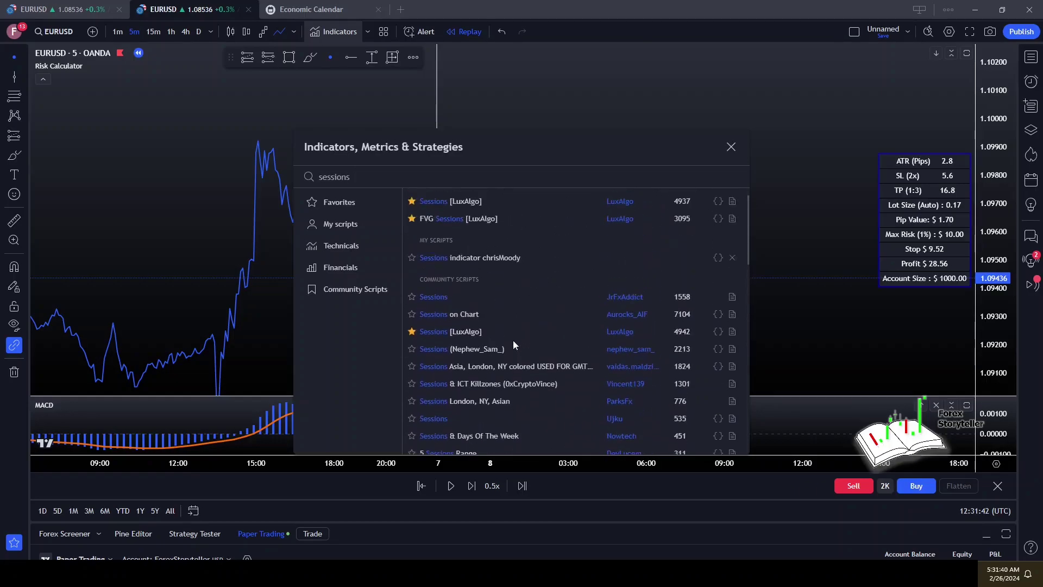
left_click(438, 218)
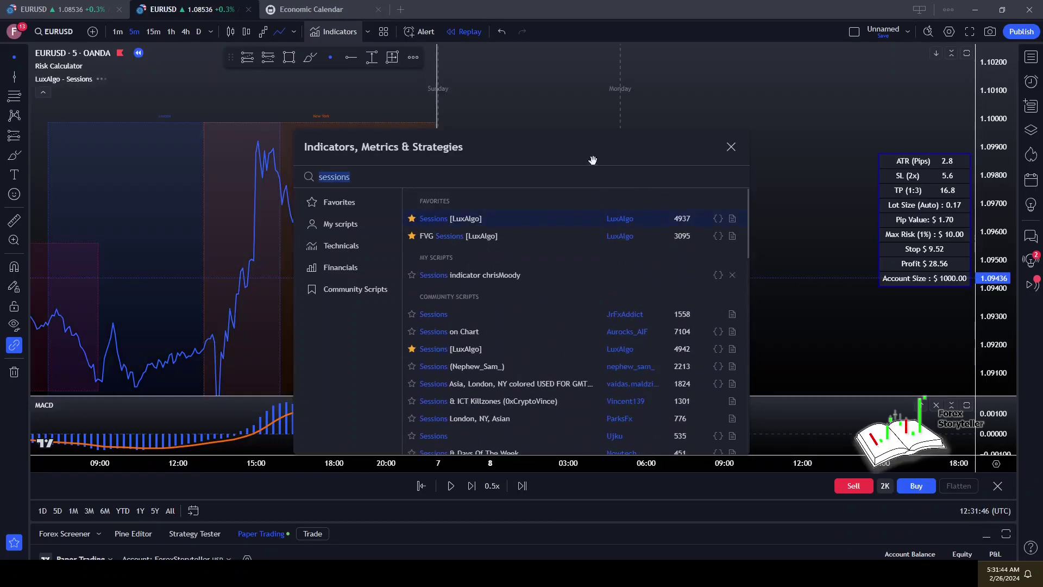
left_click(731, 147)
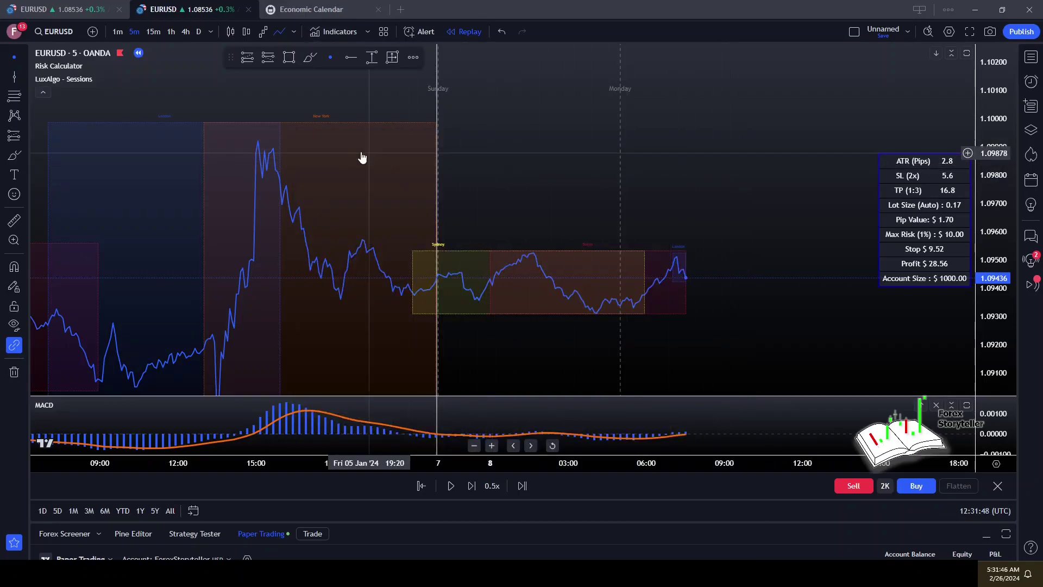
Step: Examine the shaded Sydney, Tokyo, London and New York sessions from 5 January to the London open on 8 January
left_click_drag(516, 176, 617, 106)
scroll(470, 158, "down", 3)
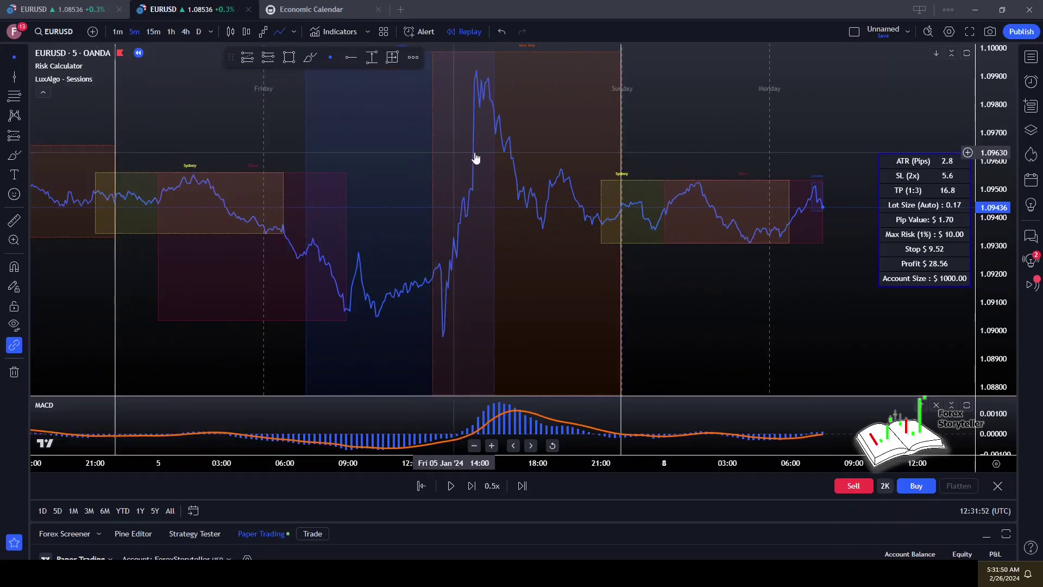
left_click_drag(771, 257, 643, 263)
scroll(643, 263, "up", 5)
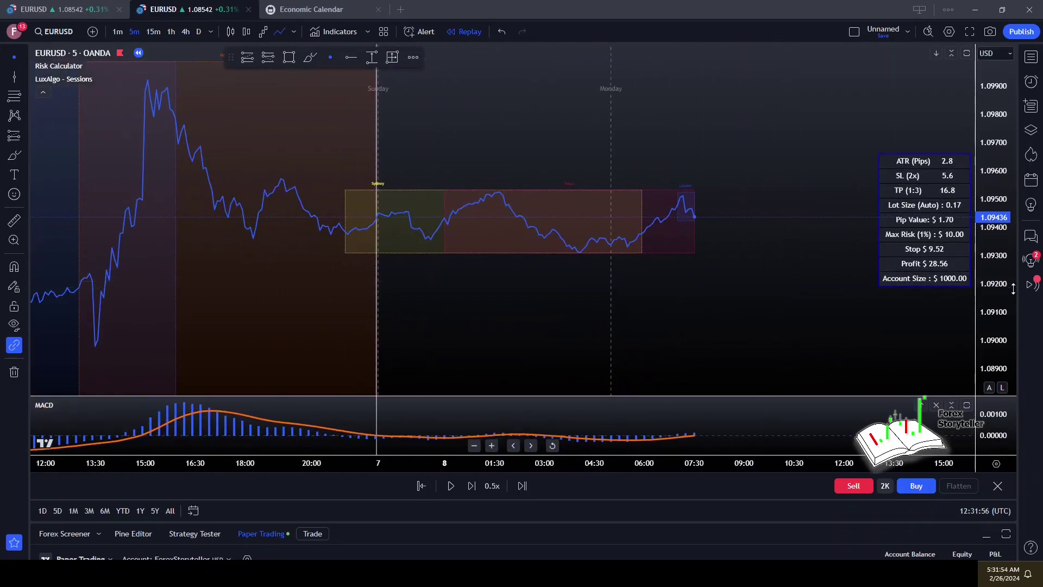
left_click_drag(994, 308, 993, 331)
scroll(687, 293, "up", 3)
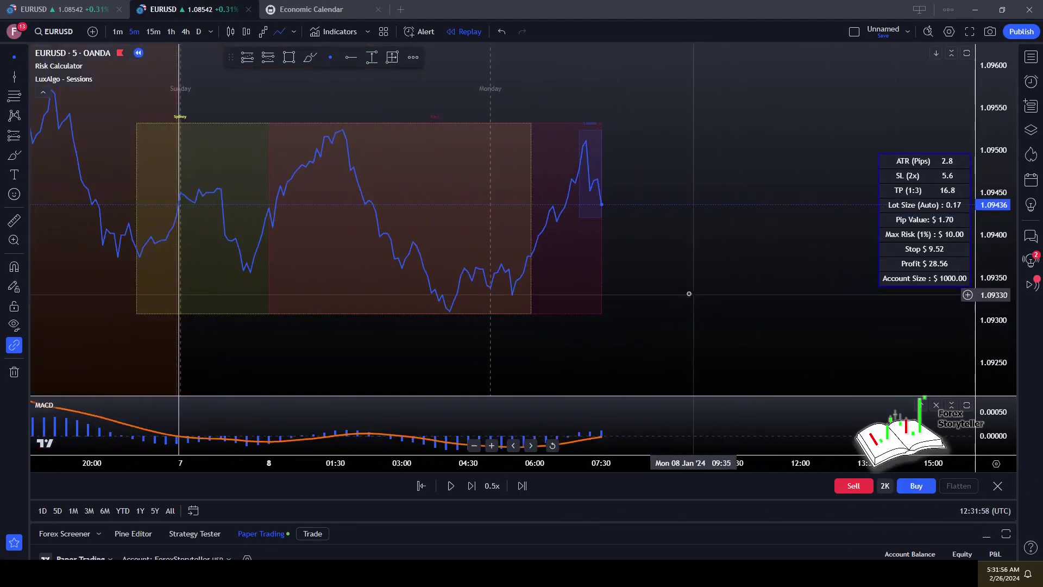
left_click_drag(657, 288, 739, 237)
scroll(736, 248, "down", 3)
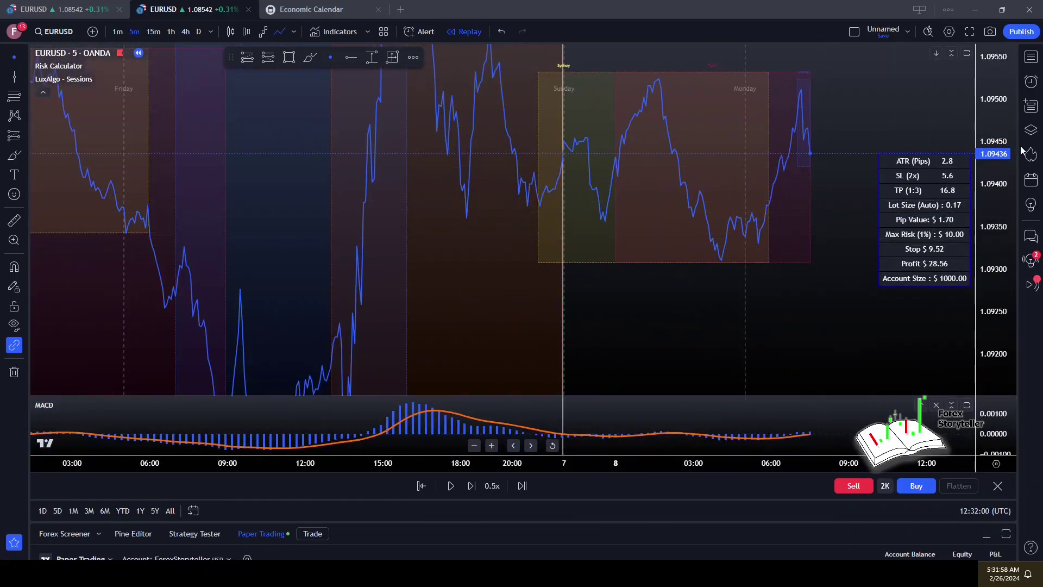
left_click_drag(990, 101, 990, 126)
left_click_drag(819, 326, 768, 356)
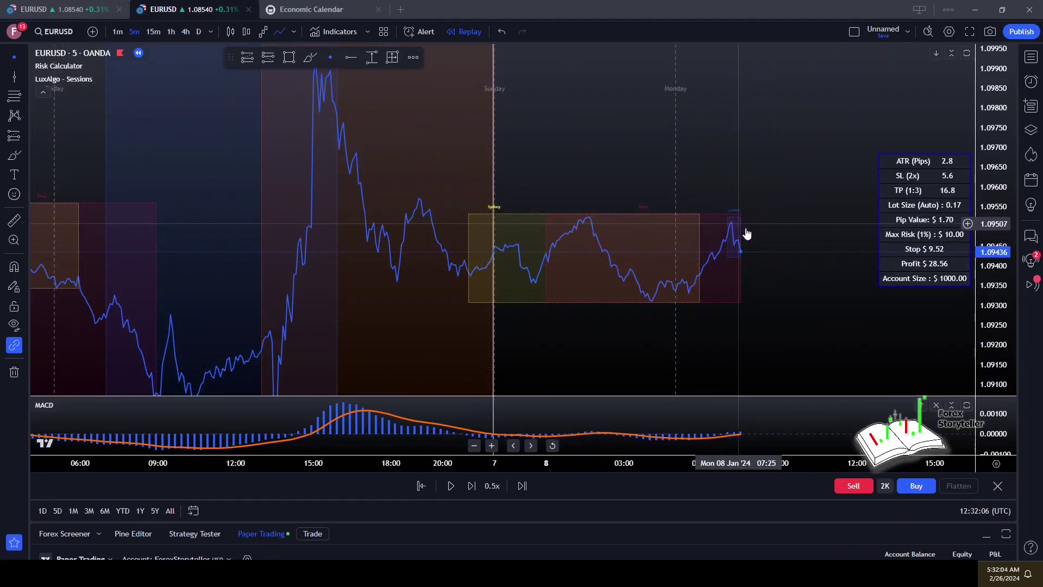
scroll(740, 250, "up", 3)
scroll(869, 340, "up", 1)
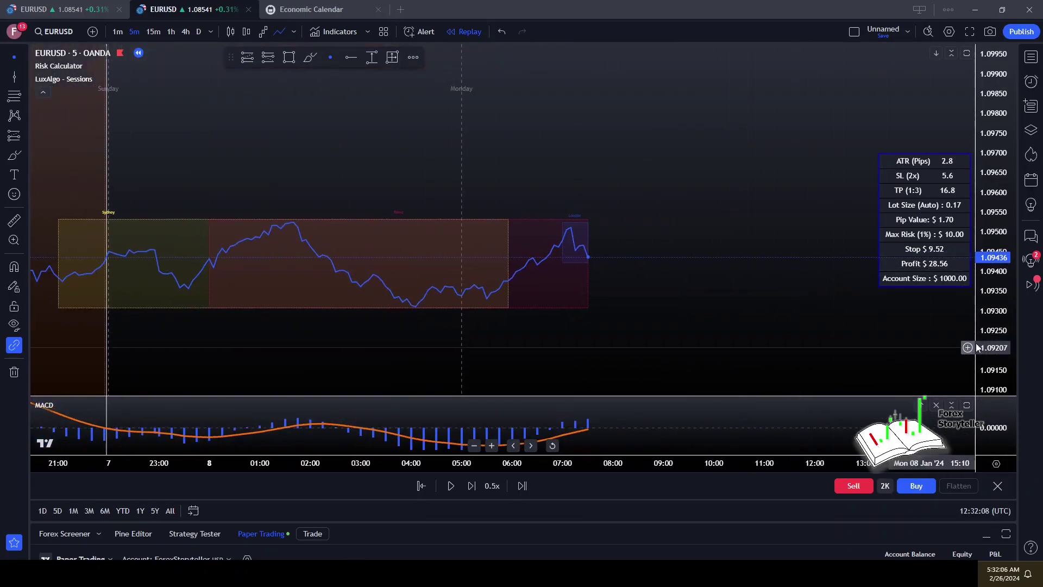
left_click_drag(990, 337, 989, 152)
left_click_drag(708, 256, 784, 130)
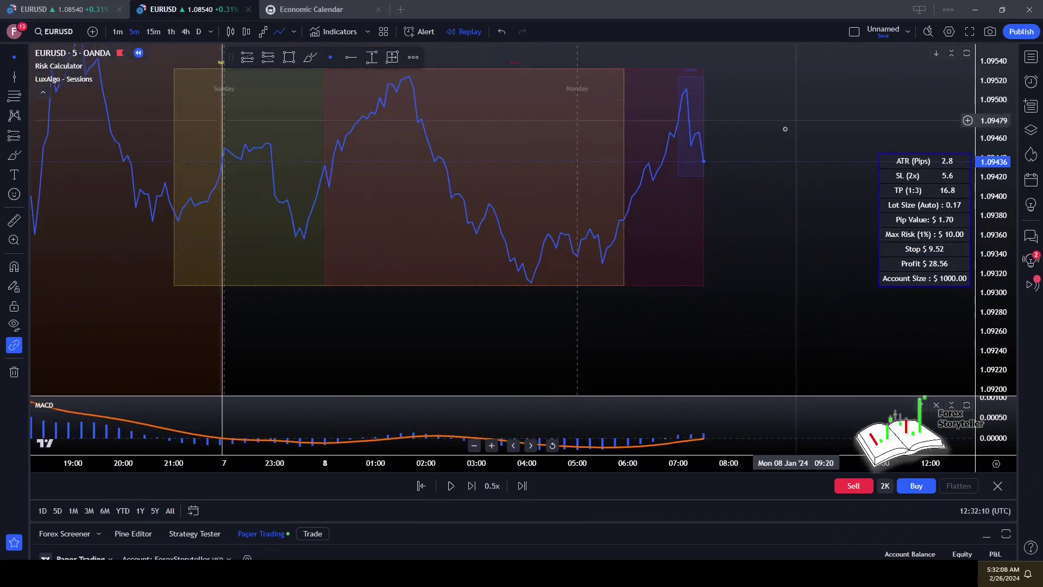
scroll(809, 158, "down", 2)
left_click_drag(789, 217, 749, 263)
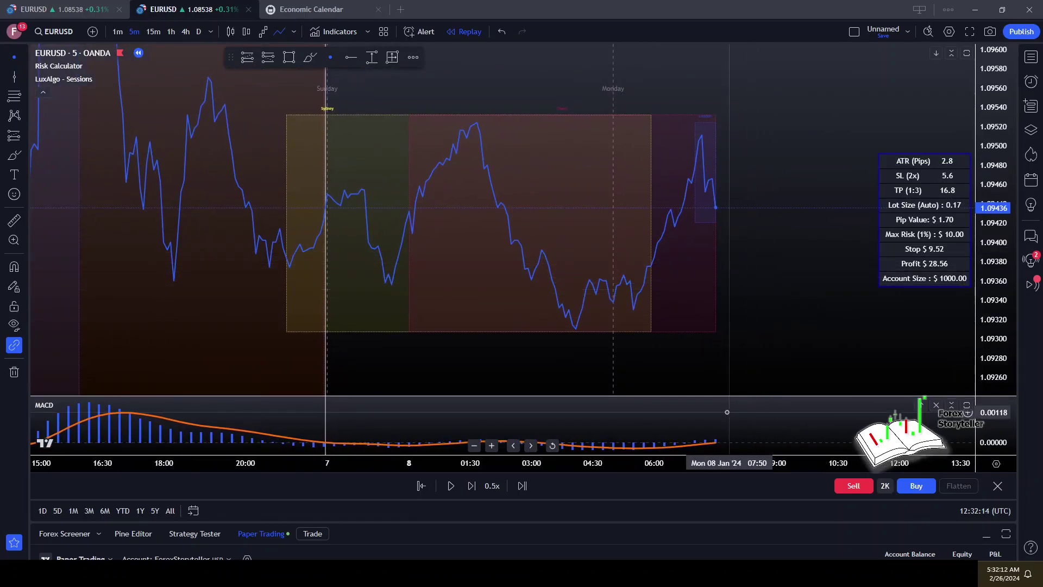
Step: Enlarge the MACD pane and switch the price chart from a line to candles, keeping the 8 January sessions in view
left_click_drag(720, 396, 703, 337)
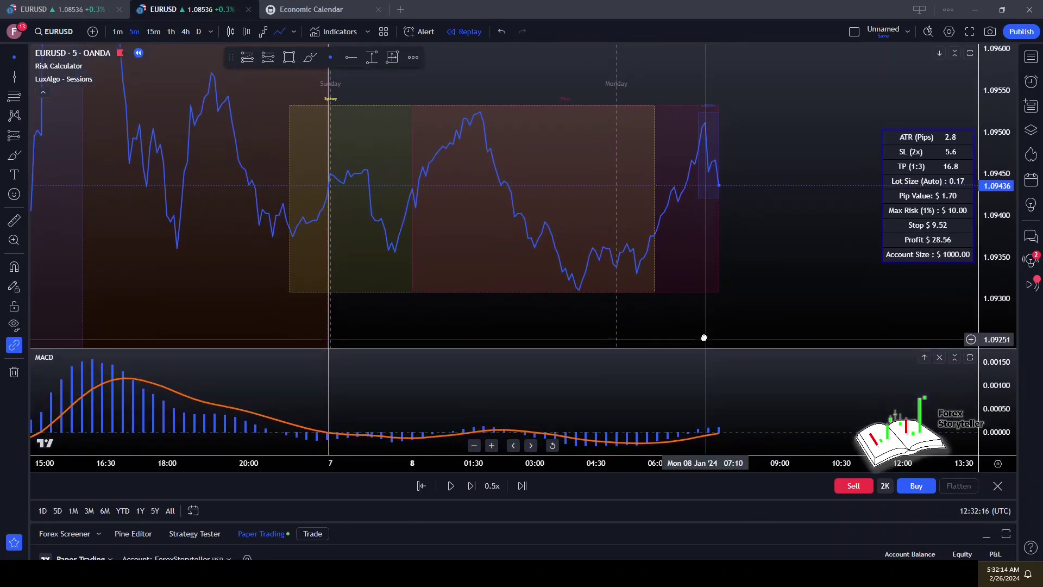
left_click_drag(782, 274, 761, 300)
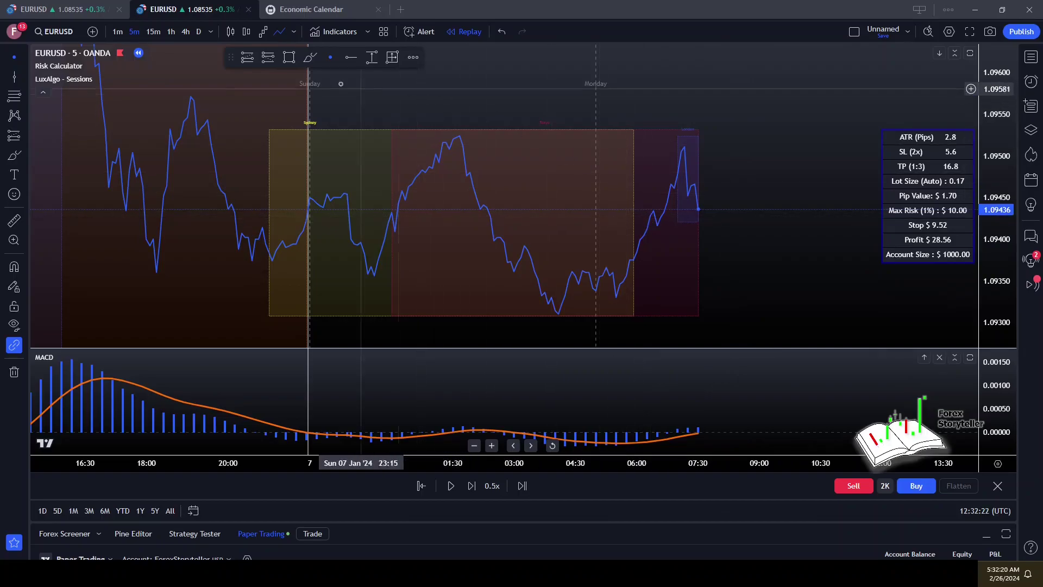
left_click(230, 33)
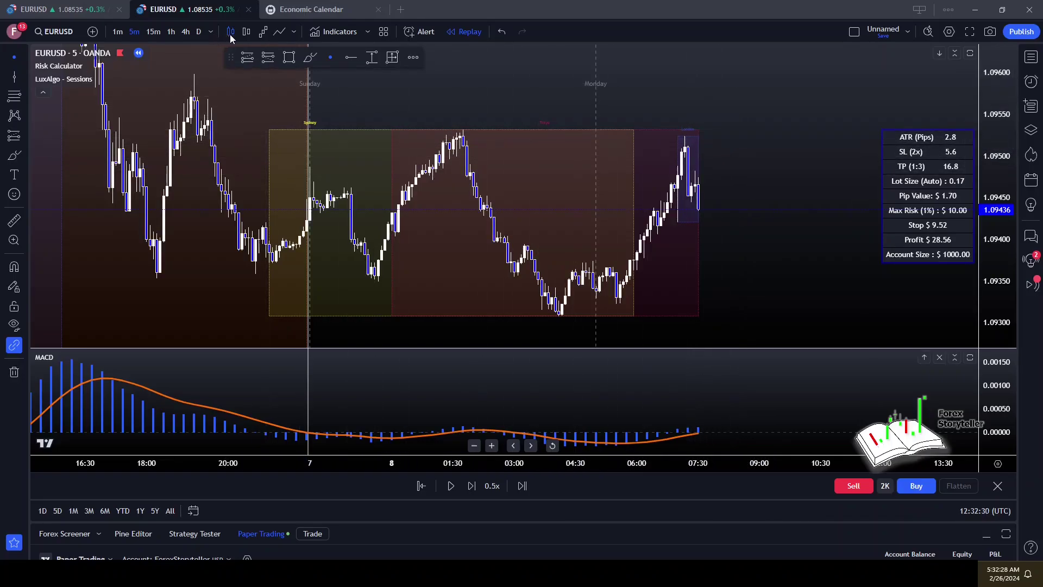
left_click_drag(743, 108, 714, 123)
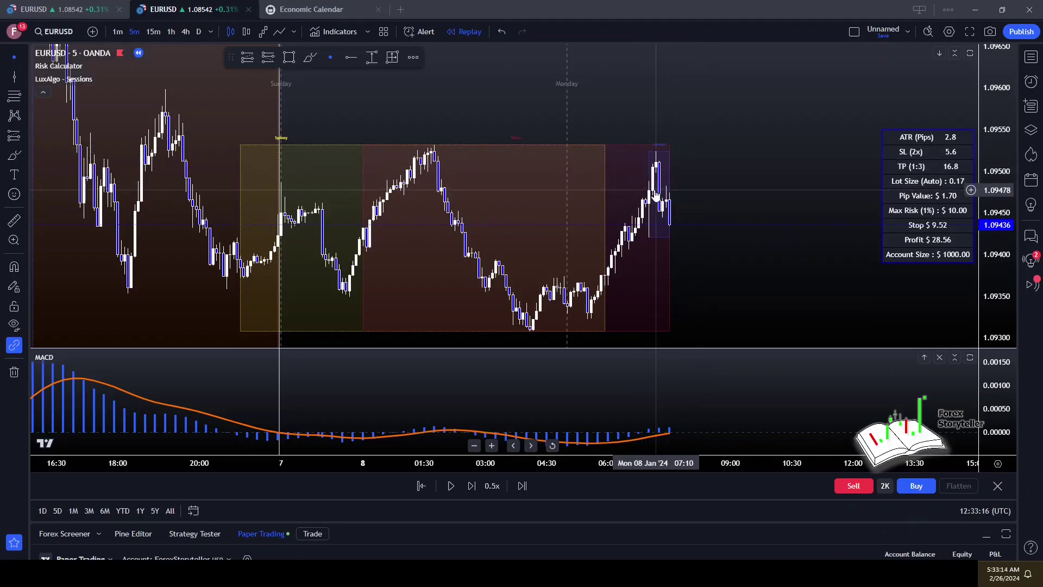
Step: Examine the 8 January candles from 06:00 to 07:30, focusing on the spike and sharp drop inside the London session box
scroll(656, 198, "up", 5)
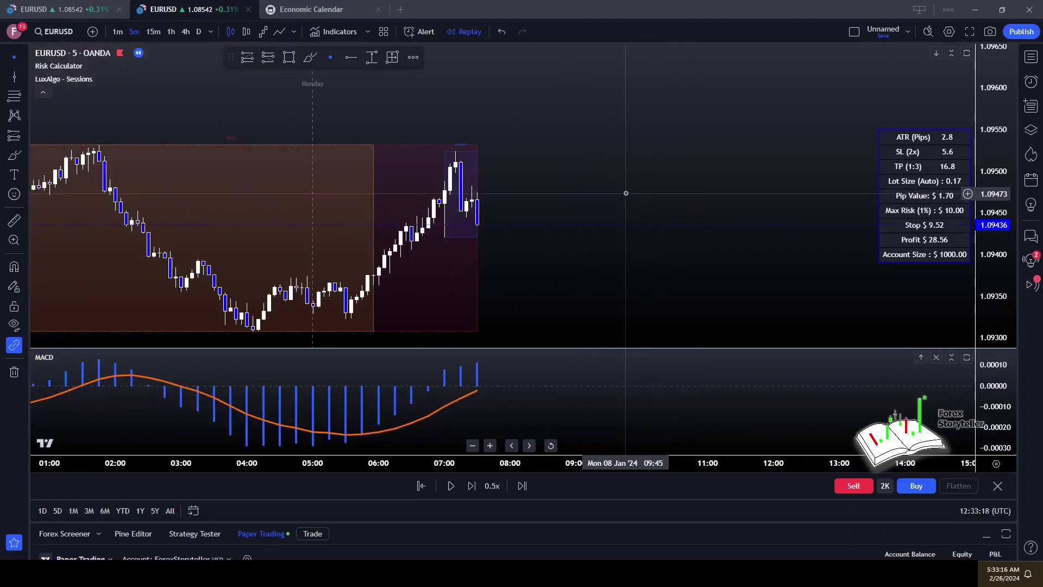
left_click_drag(739, 190, 775, 139)
scroll(705, 175, "up", 3)
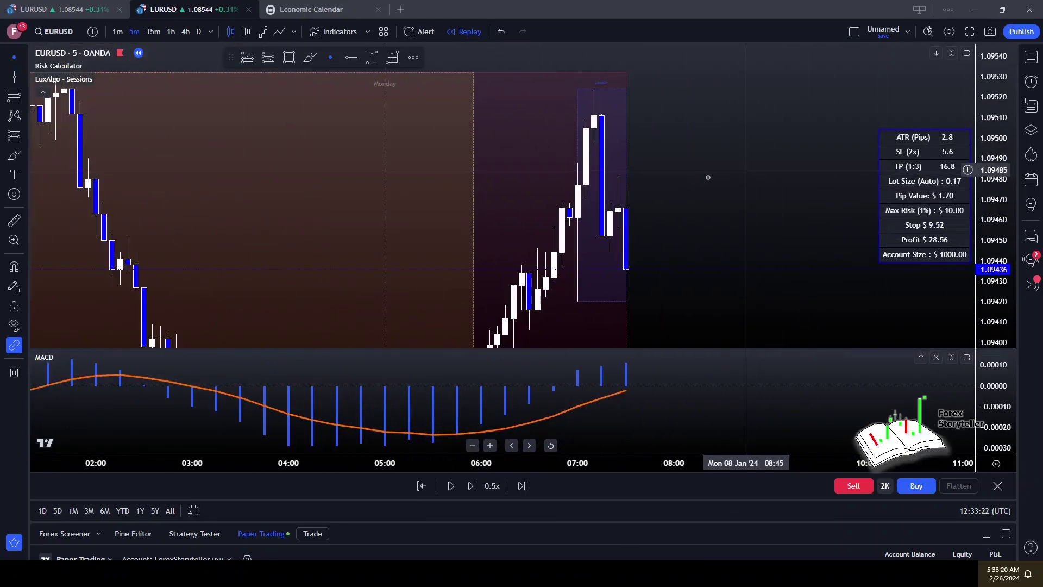
left_click_drag(723, 179, 762, 162)
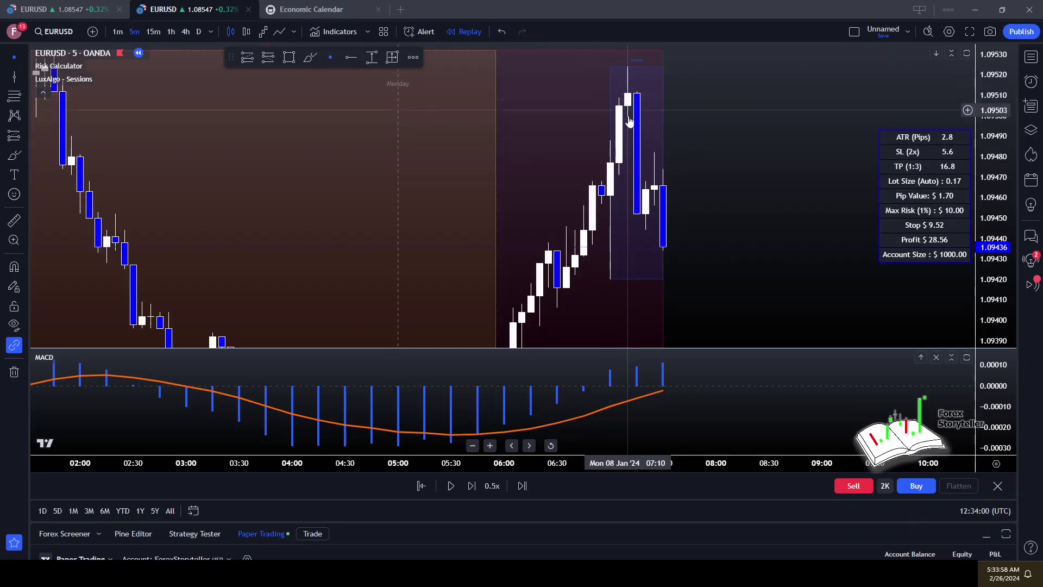
scroll(641, 98, "up", 3)
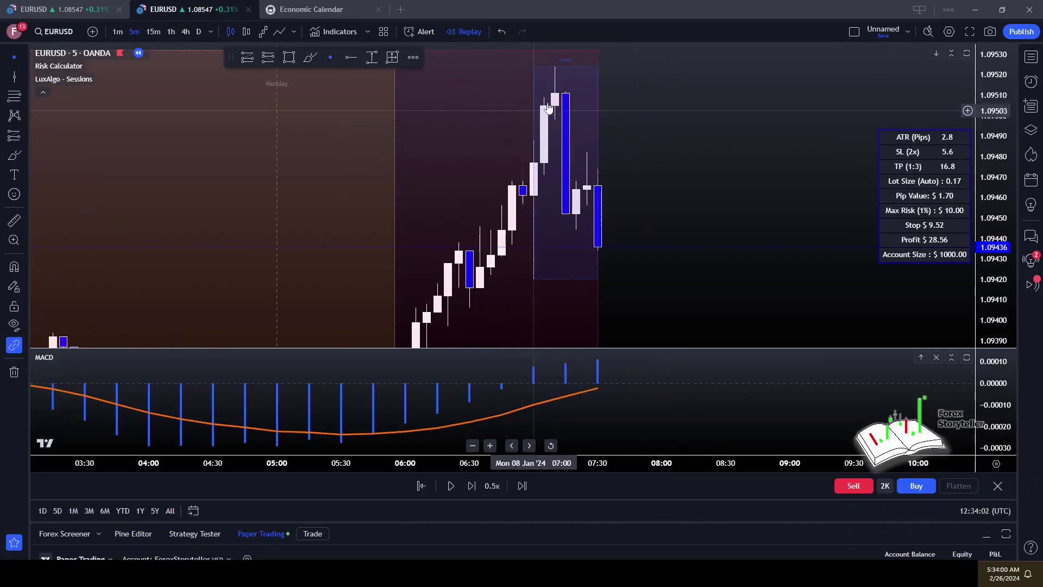
left_click_drag(652, 101, 776, 109)
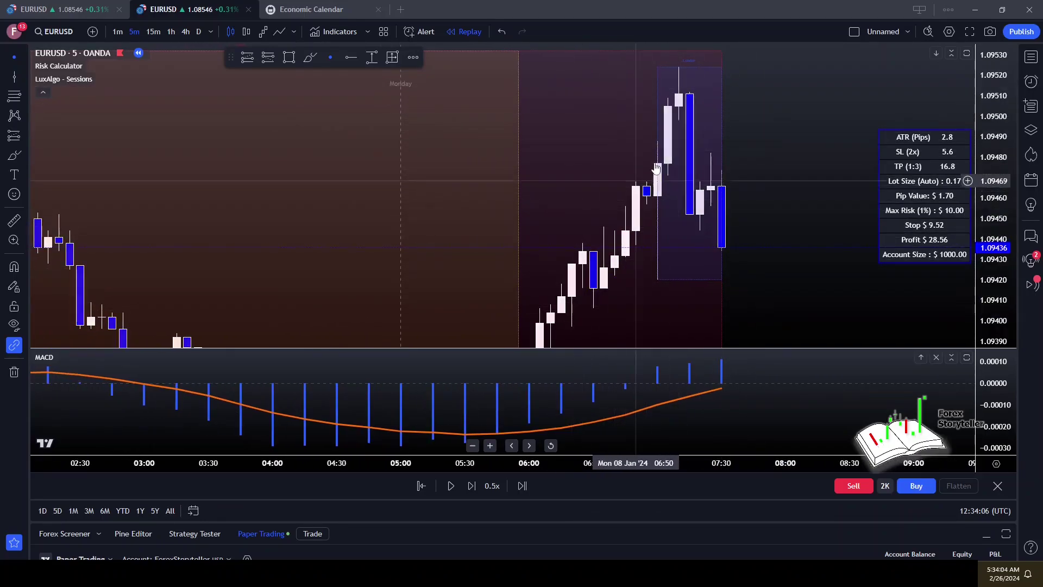
left_click_drag(679, 98, 644, 105)
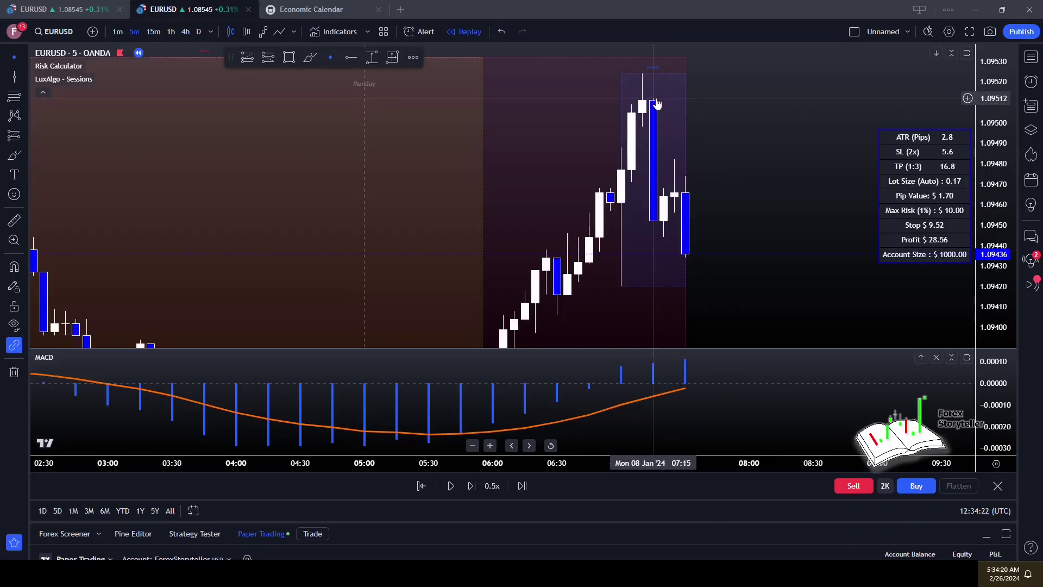
scroll(658, 103, "up", 3)
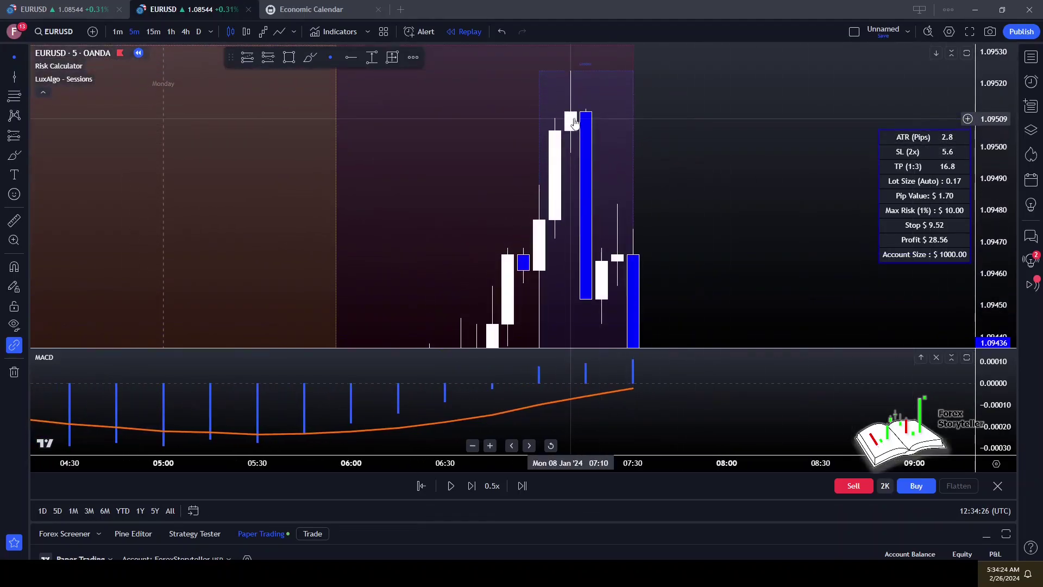
left_click_drag(684, 175, 569, 60)
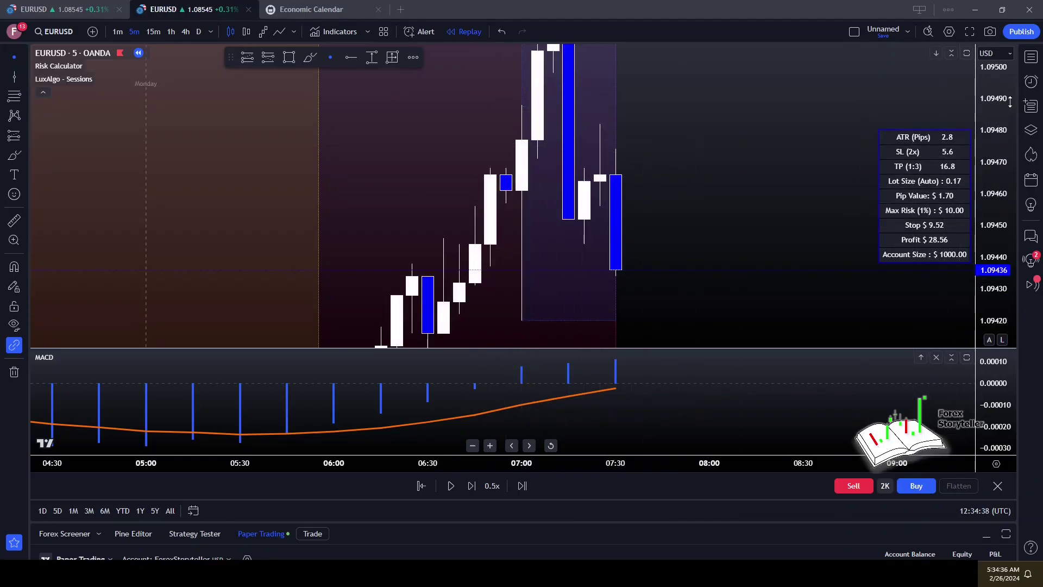
left_click_drag(1000, 132, 1000, 163)
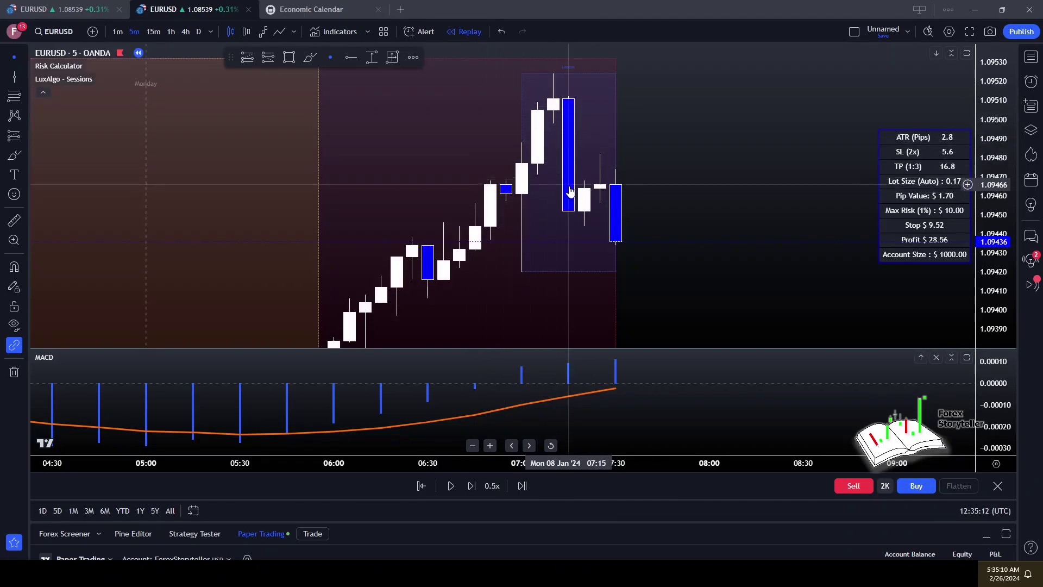
Step: Brush freehand marks around the 07:00–07:30 London candles' wicks and levels, plus a long curve sweeping down past the last candle
scroll(673, 135, "down", 3)
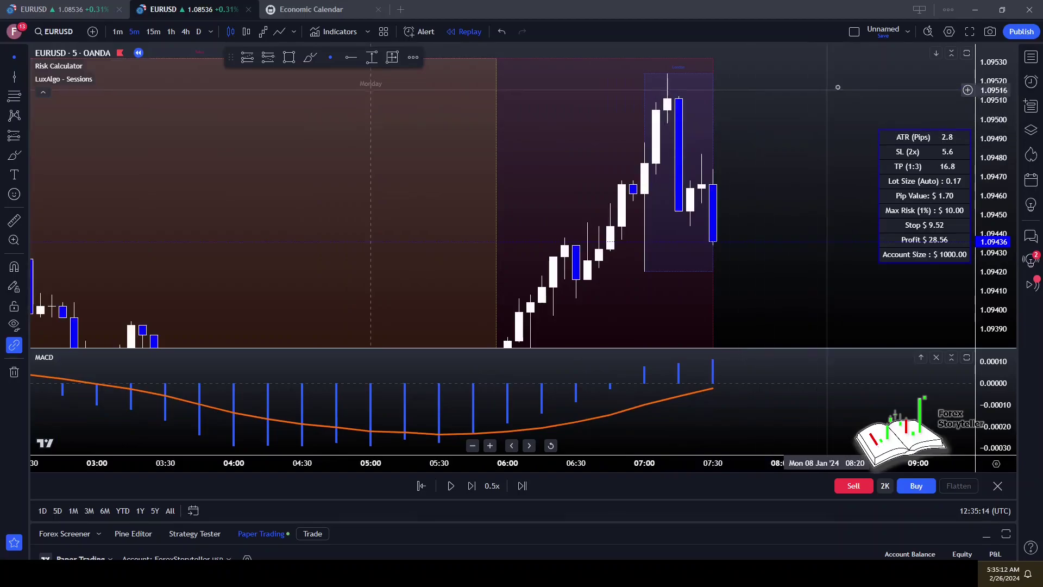
left_click_drag(978, 100, 977, 187)
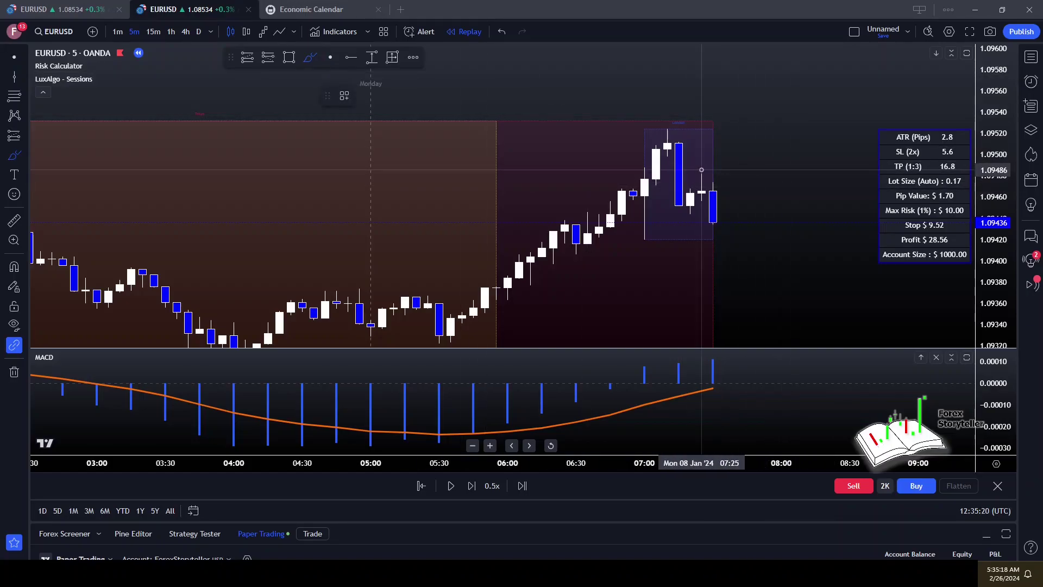
mouse_move(704, 170)
left_mouse_down()
mouse_move(734, 213)
mouse_move(731, 231)
mouse_move(695, 216)
left_mouse_up()
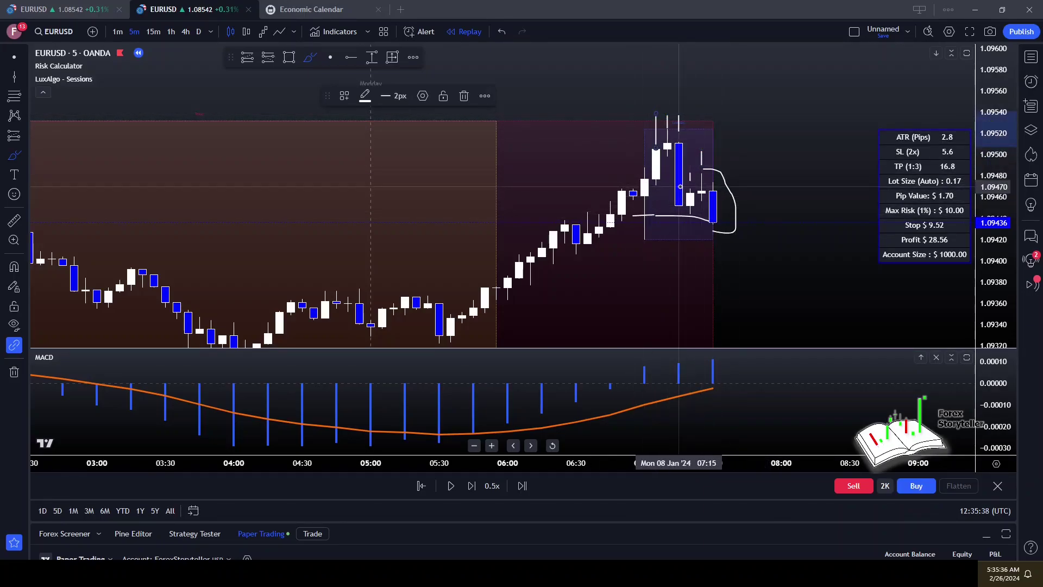
left_click_drag(682, 119, 747, 214)
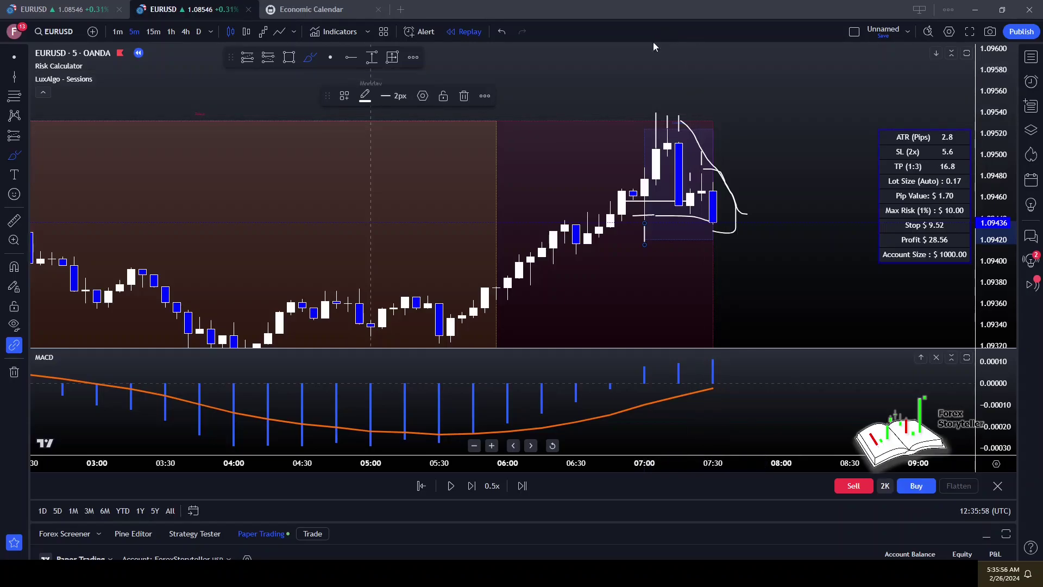
left_click(606, 78)
mouse_move(606, 78)
left_mouse_down()
mouse_move(722, 158)
mouse_move(760, 267)
mouse_move(784, 261)
left_mouse_up()
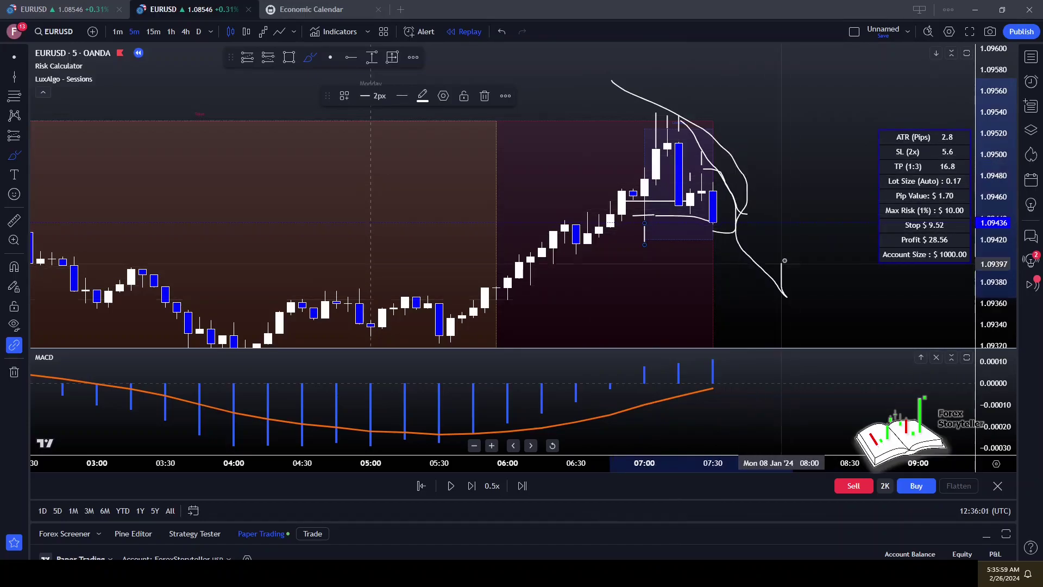
Step: Select all the brush strokes around the London-open candles and delete them
right_click(759, 227)
left_click(706, 131)
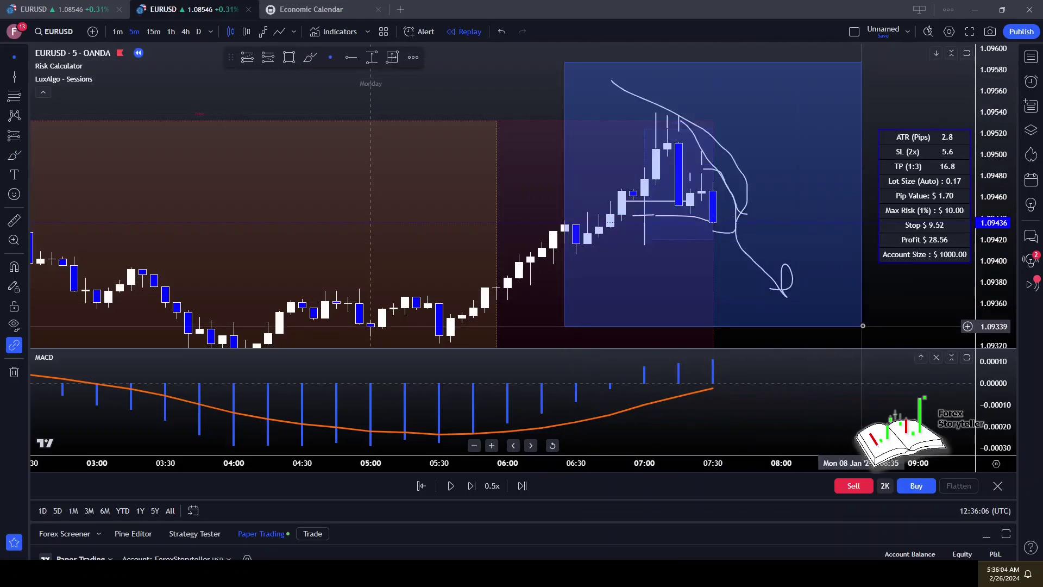
scroll(818, 249, "down", 5)
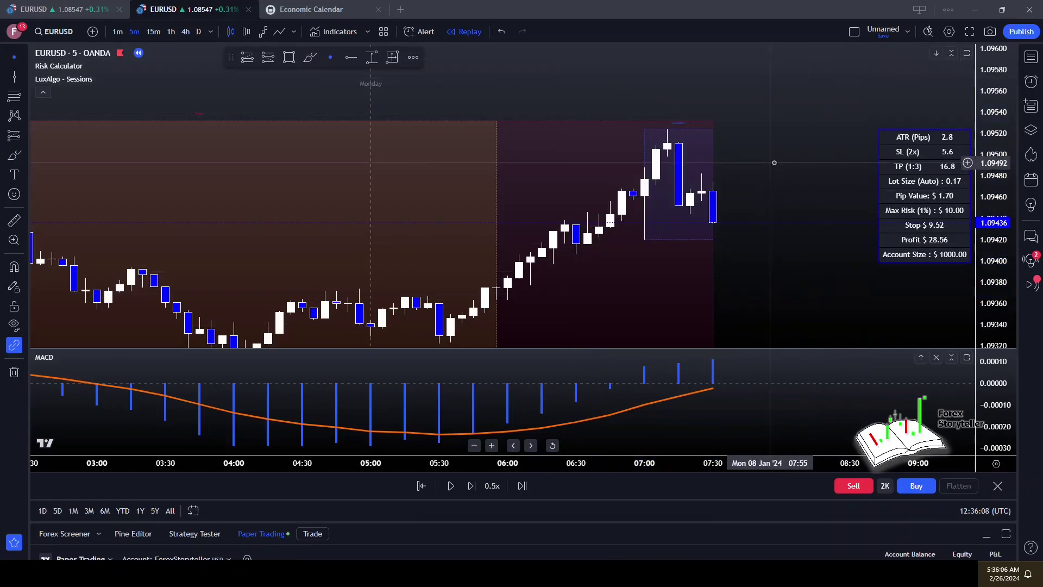
Step: Examine price movement through the Sydney and Tokyo sessions up to the London open on 8 January
scroll(717, 117, "right", 2)
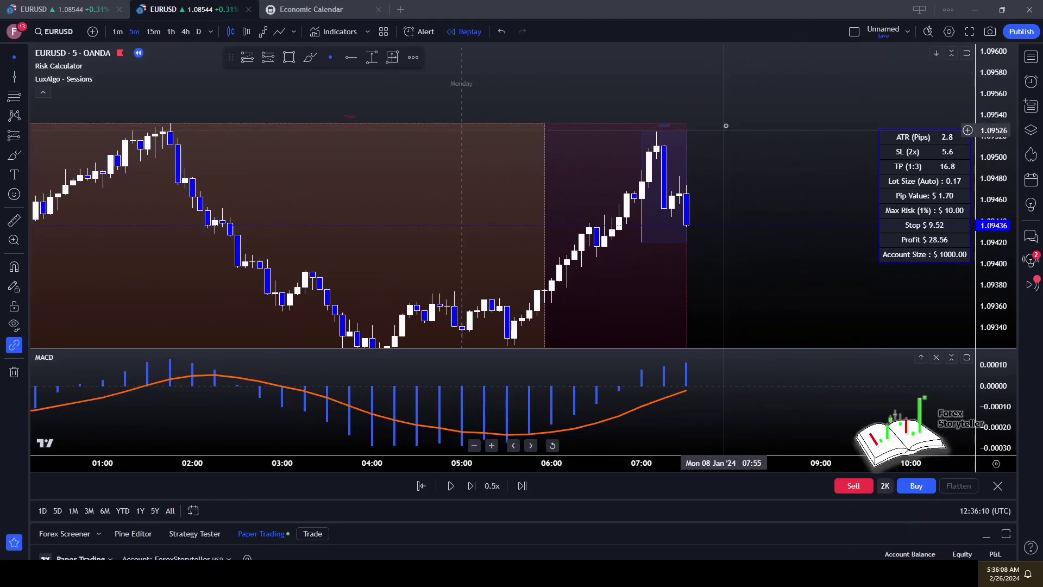
scroll(759, 138, "left", 3)
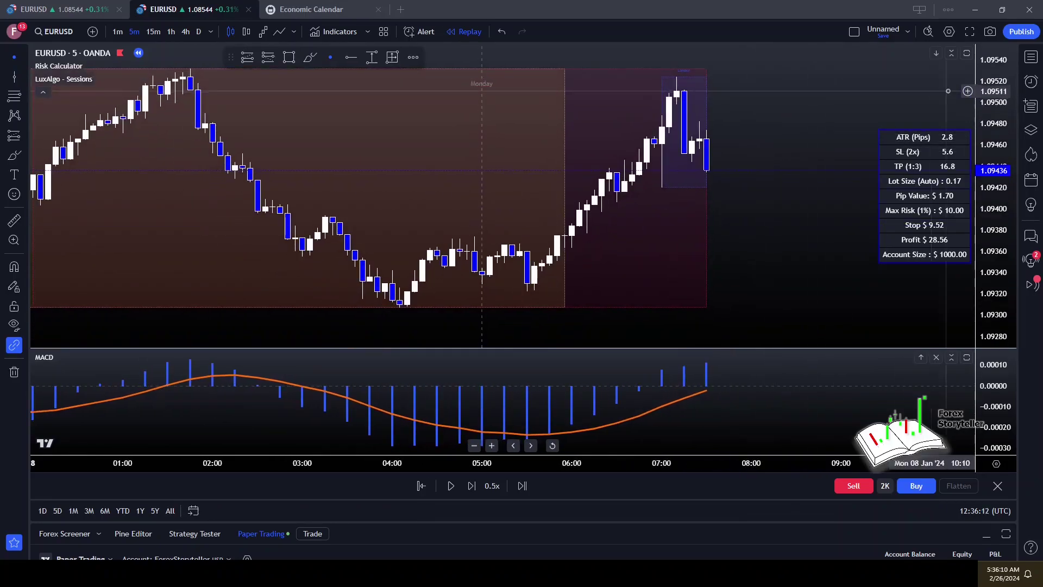
scroll(803, 111, "left", 5)
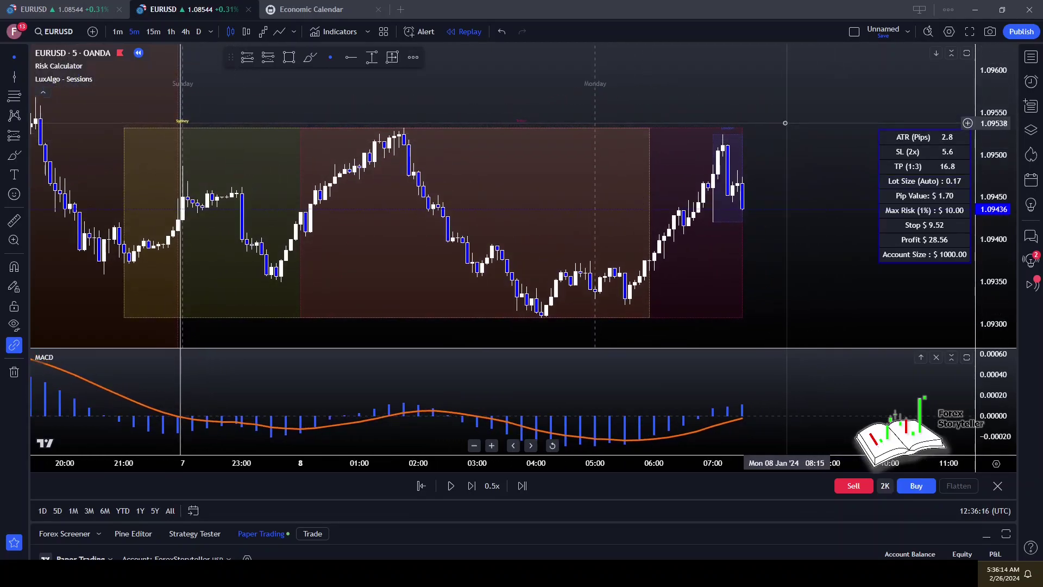
scroll(753, 127, "up", 3)
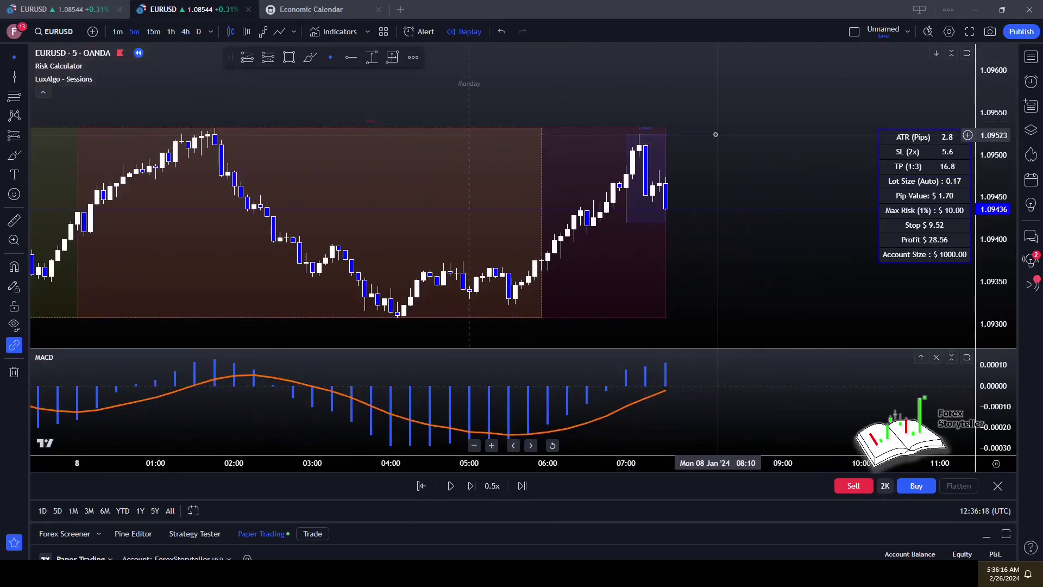
double_click(997, 168)
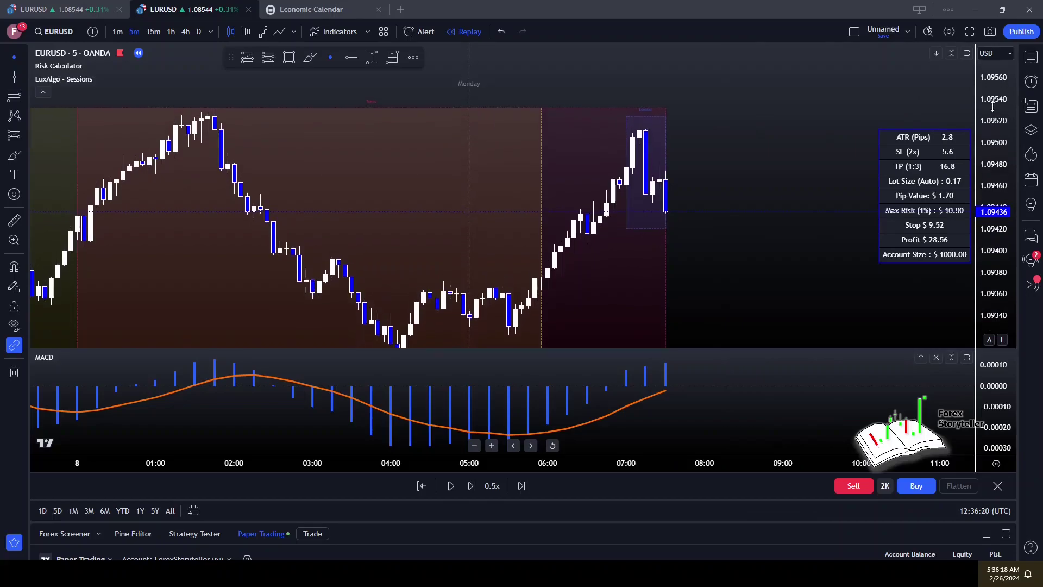
scroll(730, 158, "left", 2)
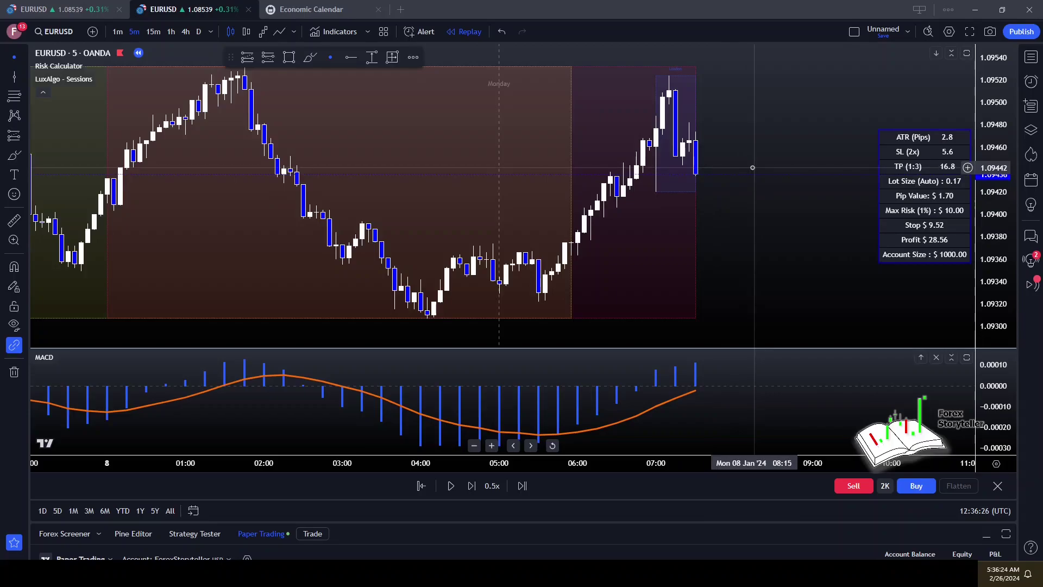
Step: Examine the whole week from 2 January to 8 January, comparing the daily session boxes and the MACD swings
scroll(751, 167, "down", 5)
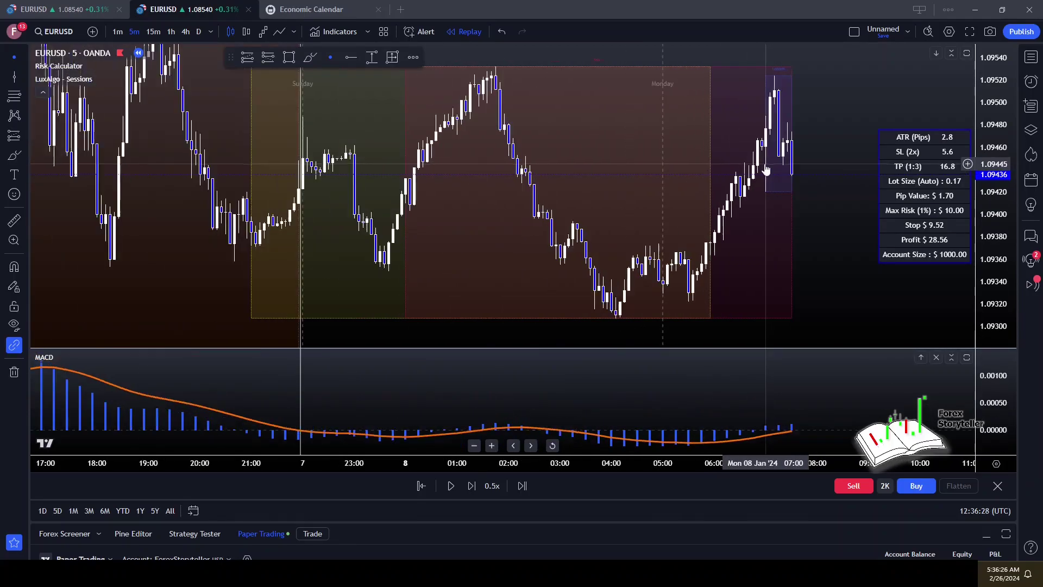
scroll(833, 133, "down", 2)
left_click_drag(994, 244, 994, 279)
left_click_drag(757, 274, 680, 237)
left_click_drag(983, 81, 983, 108)
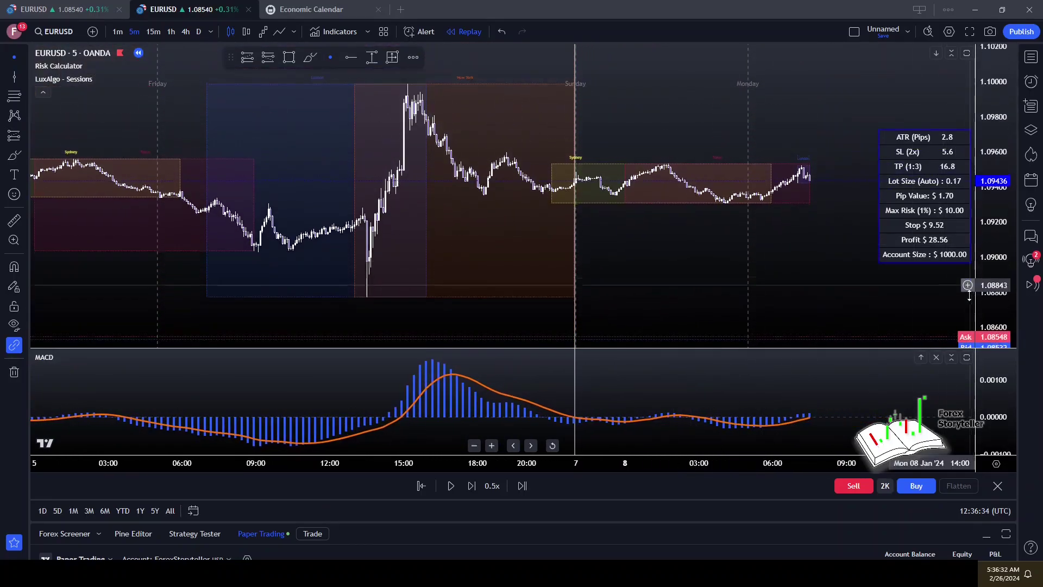
scroll(767, 244, "down", 3)
scroll(767, 244, "down", 3)
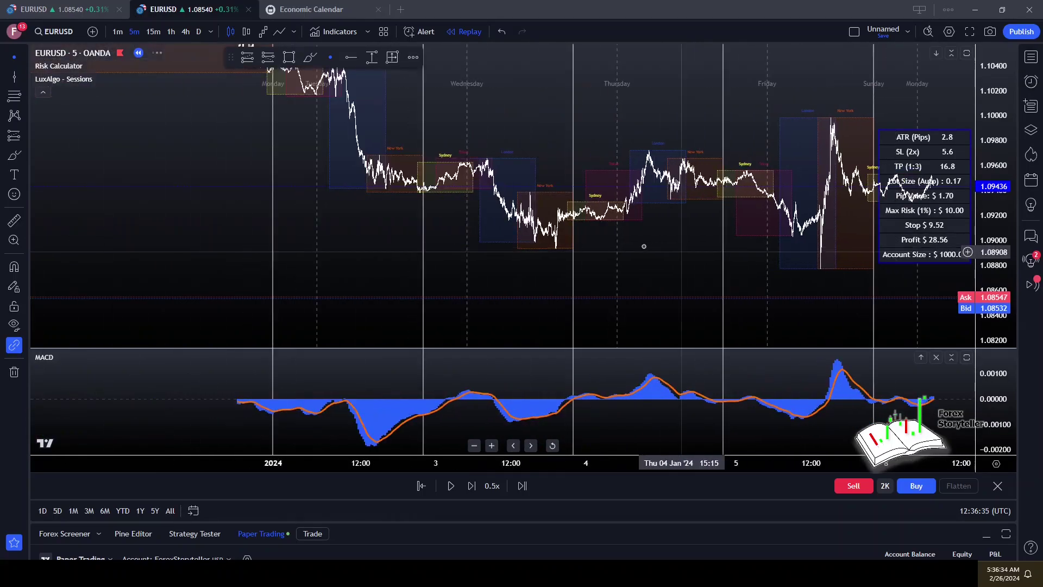
left_click_drag(689, 242, 535, 280)
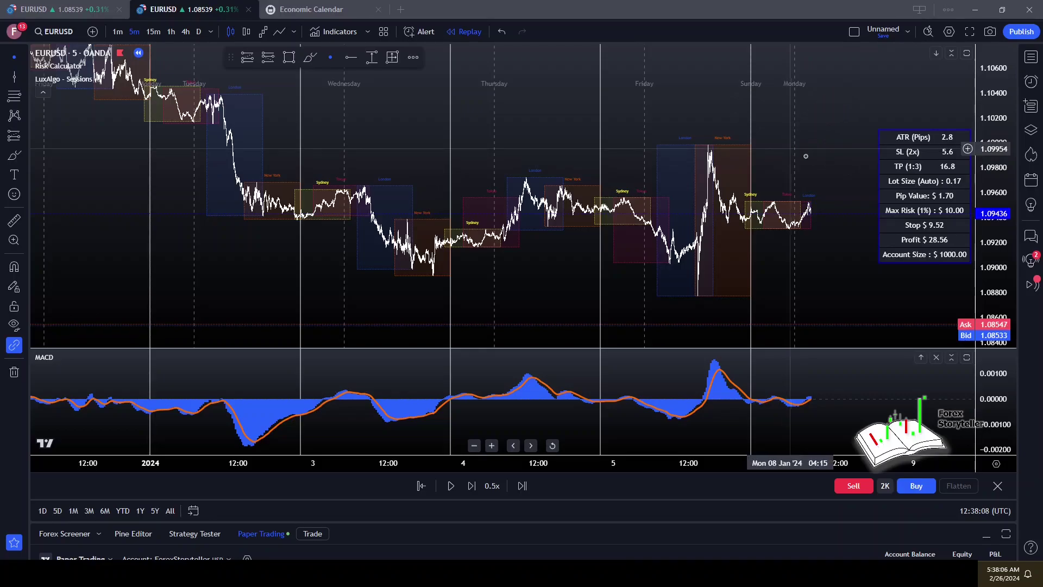
Step: Examine Friday's New York session alongside the smaller Sydney, Tokyo and London boxes of 8 January
scroll(763, 161, "up", 3)
scroll(763, 160, "up", 1)
left_click_drag(763, 161, 795, 207)
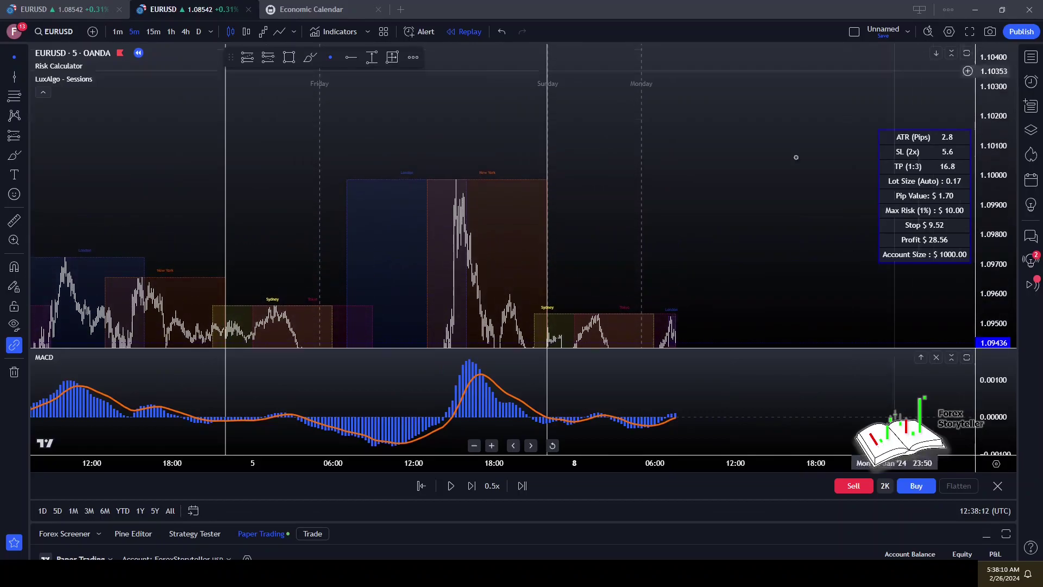
left_click_drag(735, 255, 760, 98)
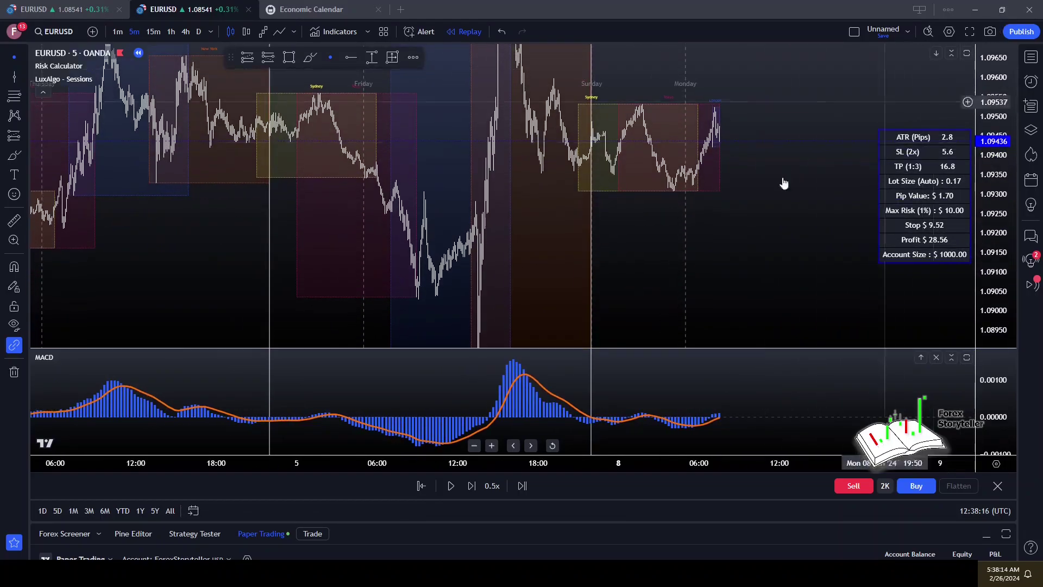
scroll(712, 196, "up", 5)
left_click_drag(838, 241, 838, 137)
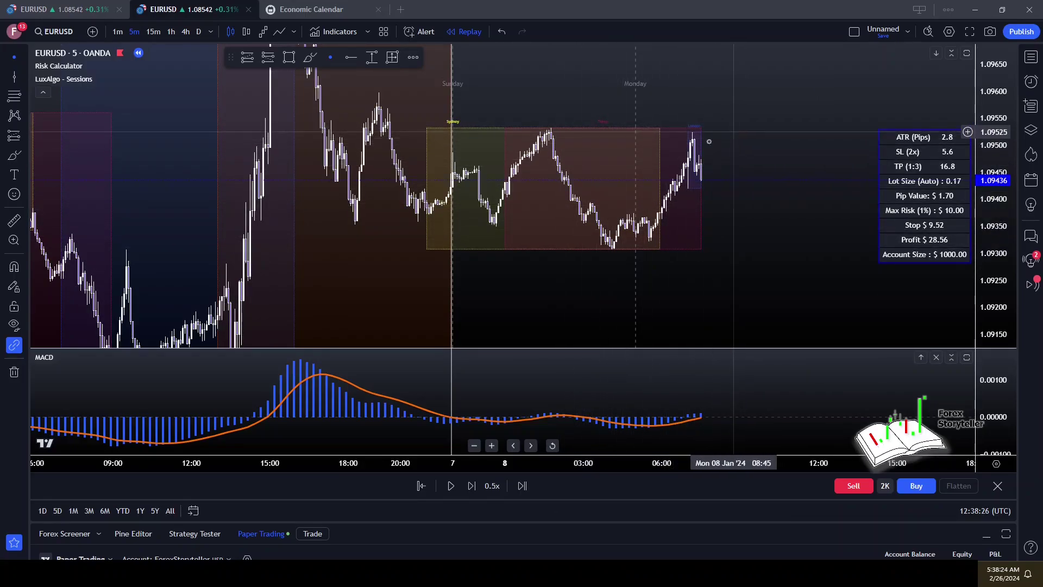
scroll(717, 139, "up", 2)
left_click_drag(603, 97, 767, 121)
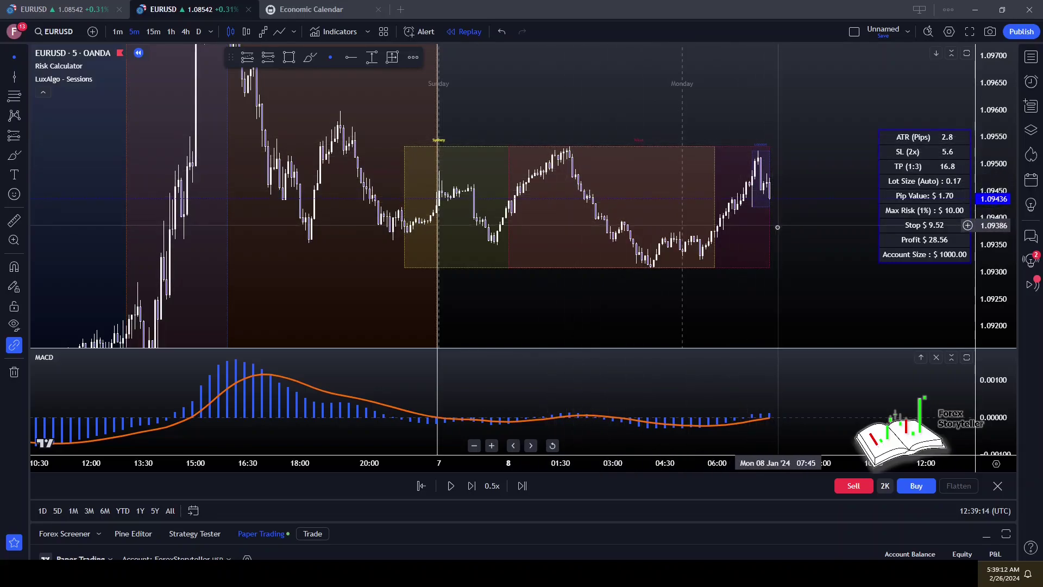
scroll(782, 267, "down", 1)
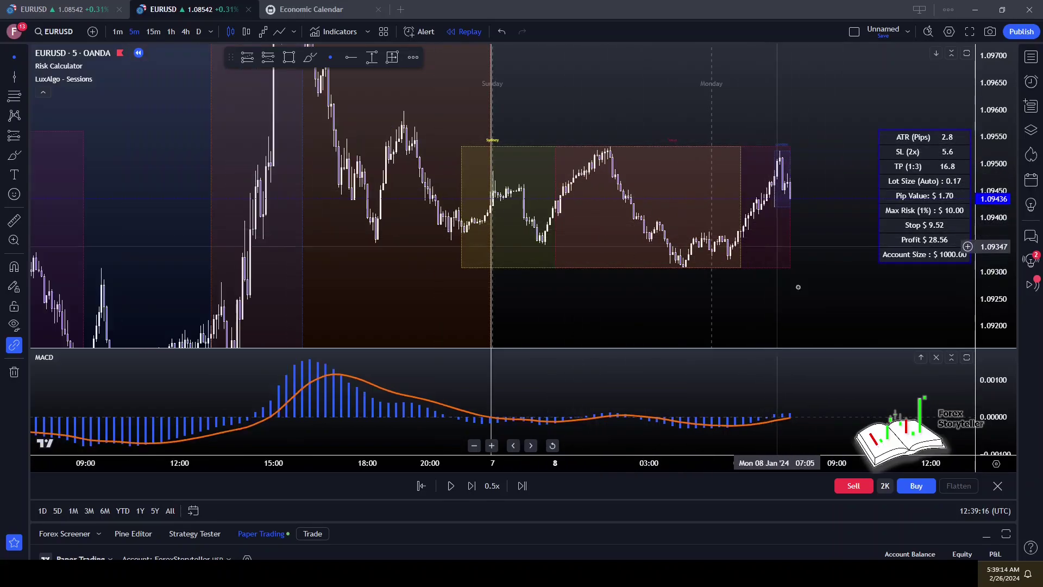
Step: Shrink the MACD pane to a narrow strip and stretch the price scale so the 8 January sessions fill the chart
left_click_drag(786, 346, 777, 247)
scroll(775, 224, "up", 2)
scroll(764, 208, "up", 3)
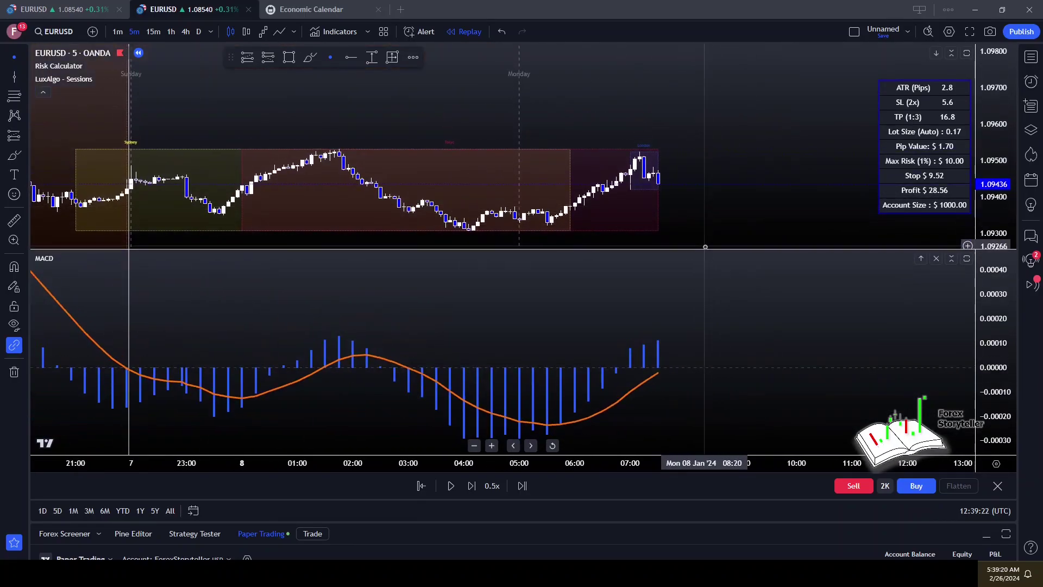
left_click_drag(700, 248, 710, 387)
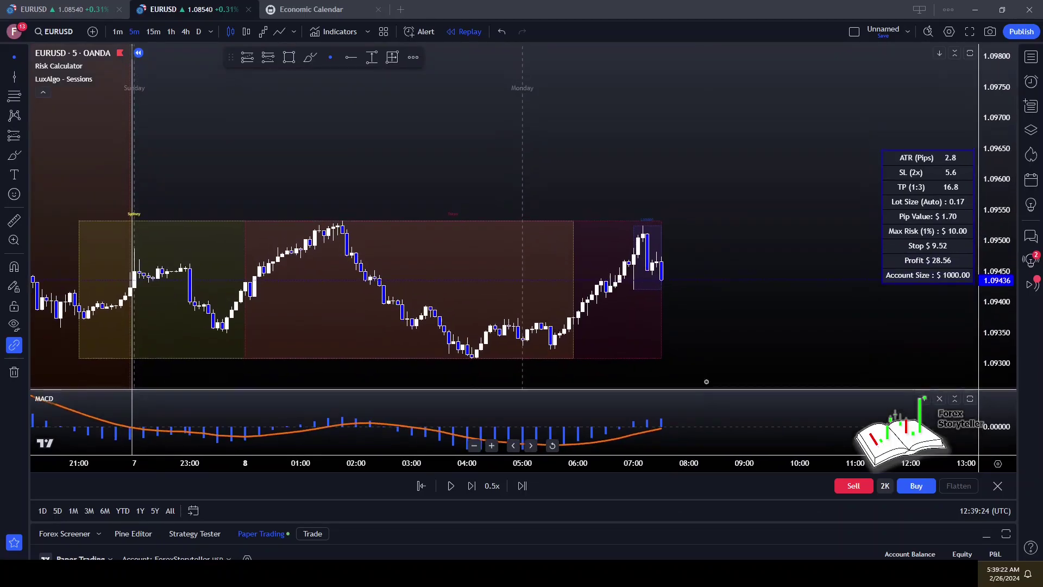
scroll(722, 254, "up", 2)
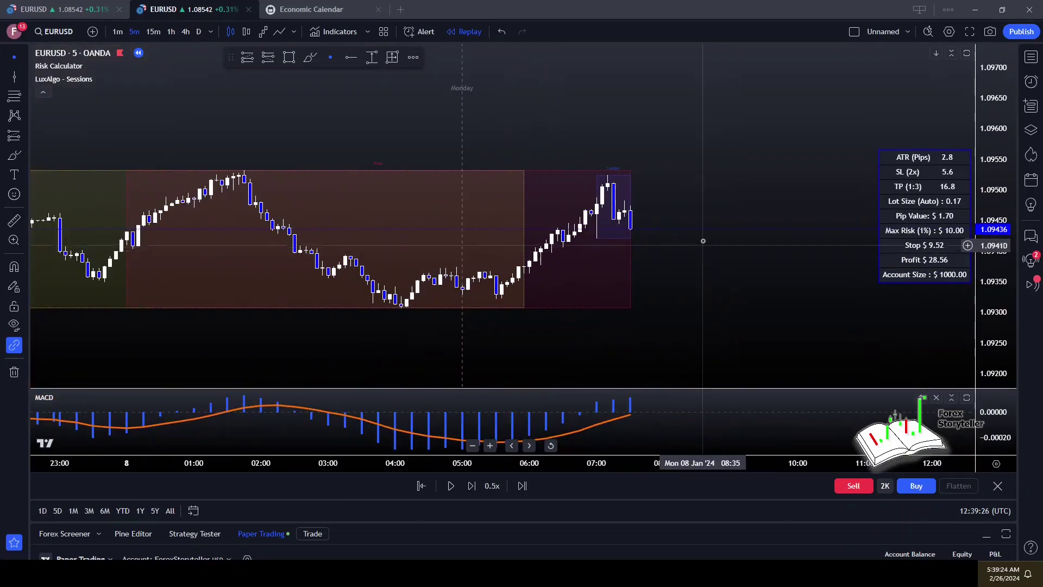
double_click(987, 181)
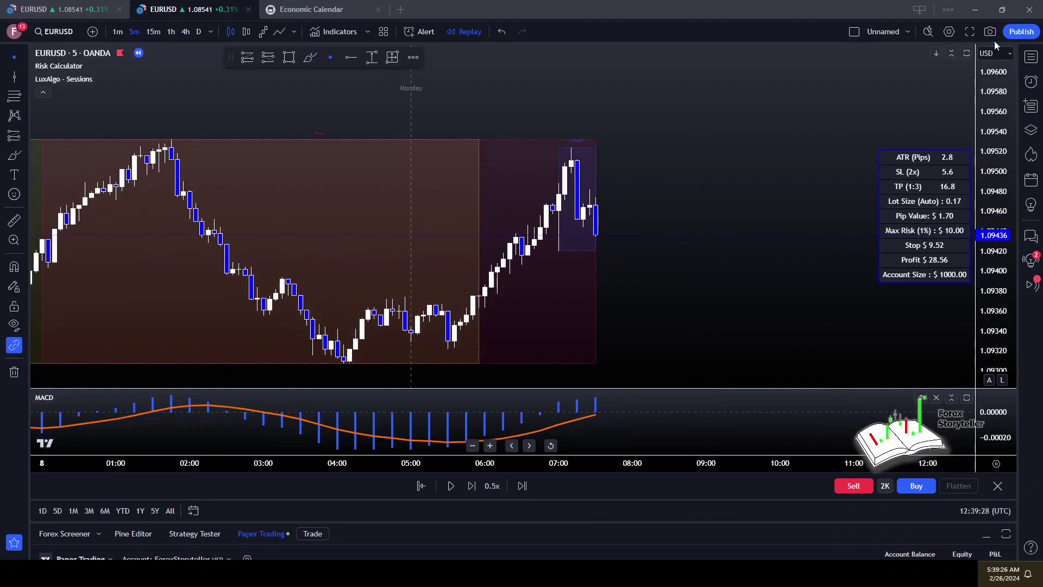
Step: Draw a rectangle zone from 1.09452 to 1.09474, starting at the large bearish London candle and reaching about 08:55
scroll(598, 178, "up", 2)
left_click_drag(543, 178, 709, 122)
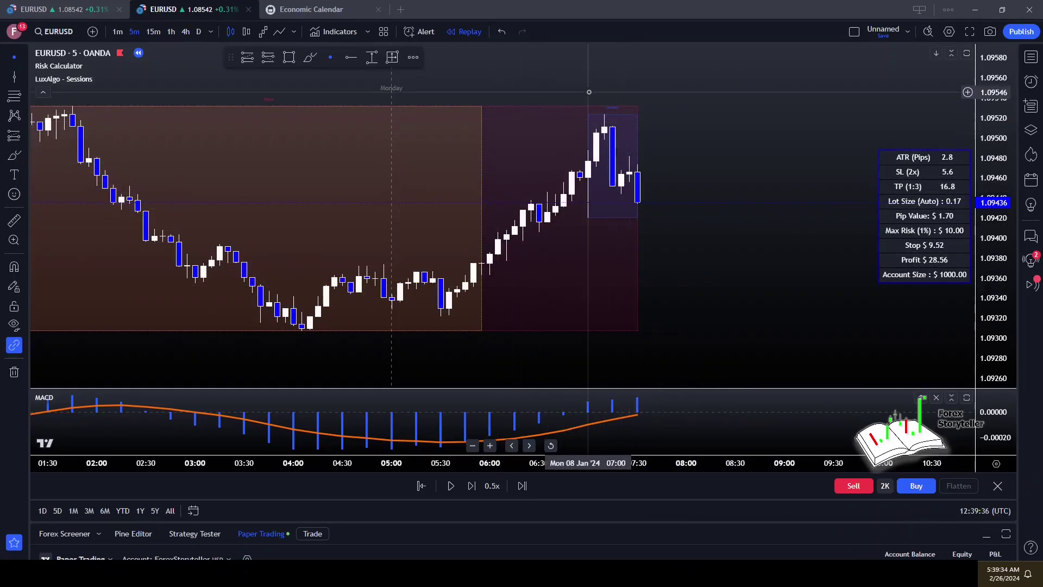
left_click(288, 58)
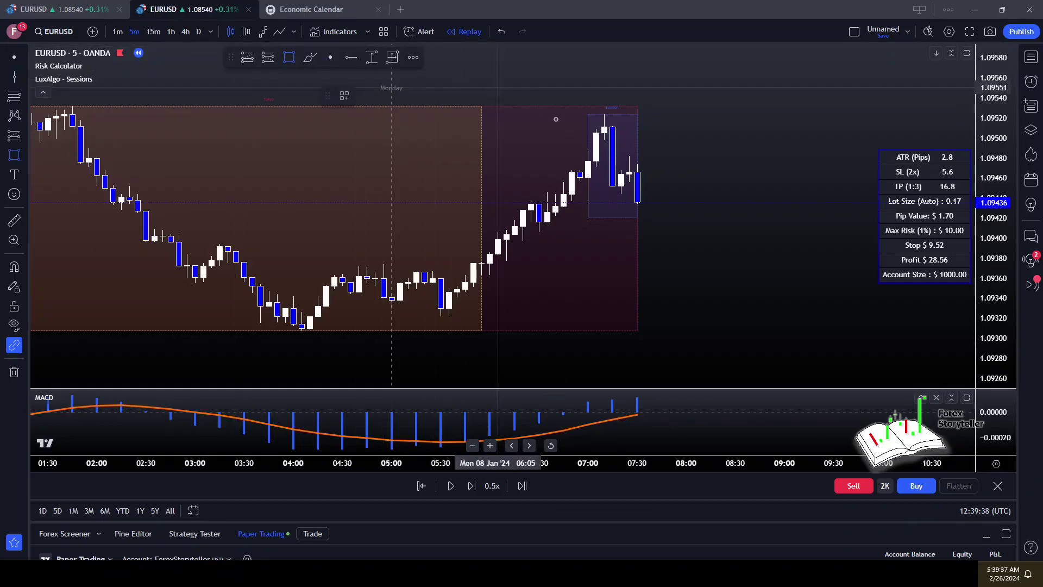
left_click(612, 186)
left_click(744, 167)
left_click_drag(744, 167, 775, 163)
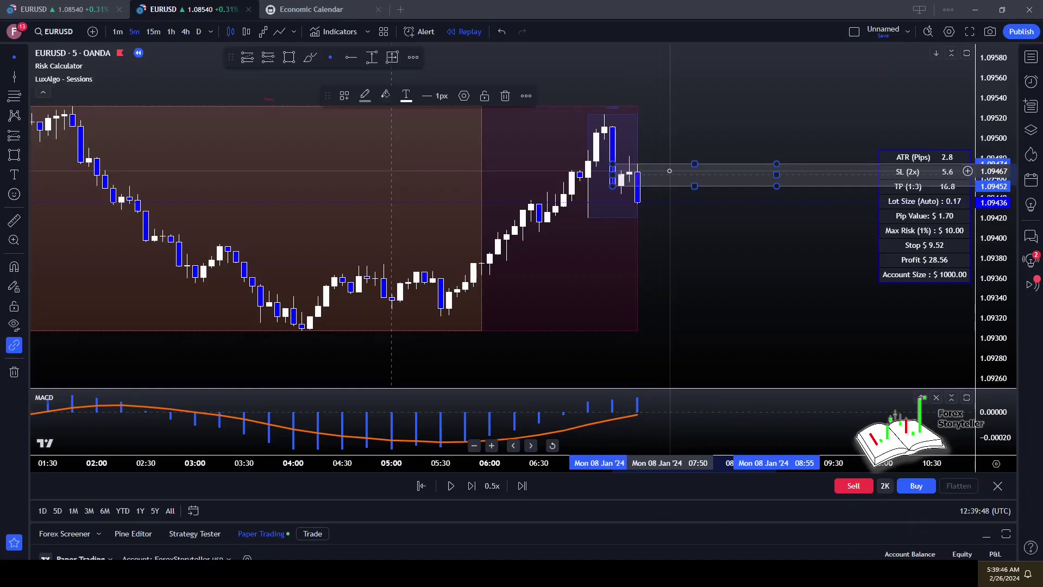
left_click(633, 168)
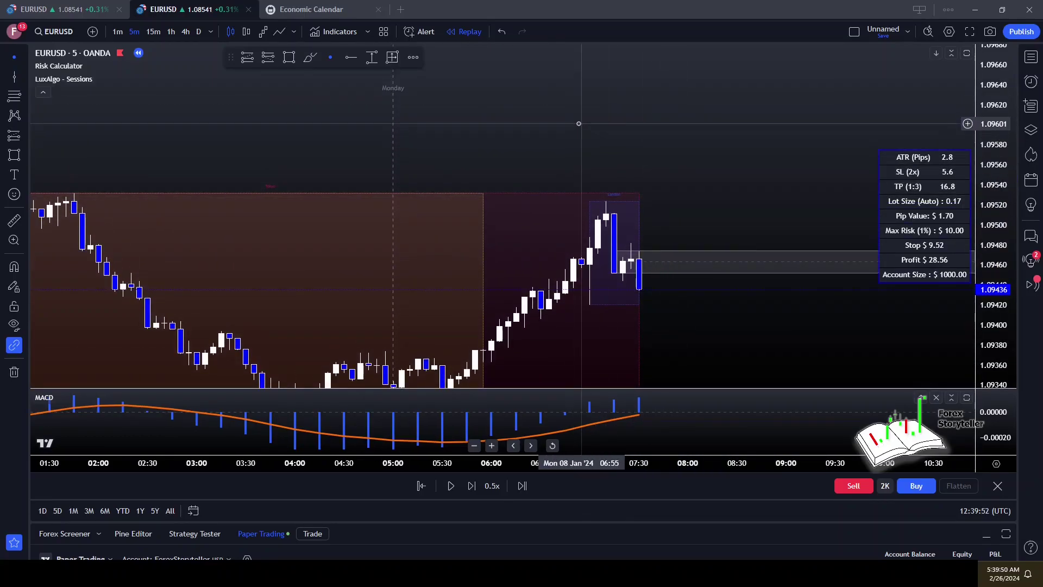
Step: Sketch a hatched flag above the London session with the pen, and trace the rally and pullback on the candles
left_click_drag(693, 98, 690, 166)
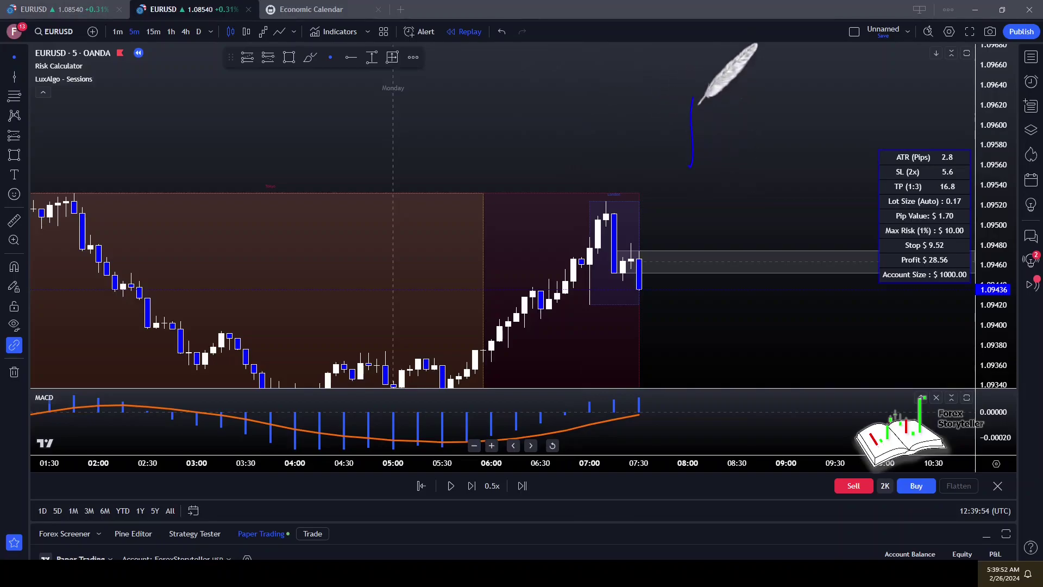
left_click_drag(691, 99, 756, 97)
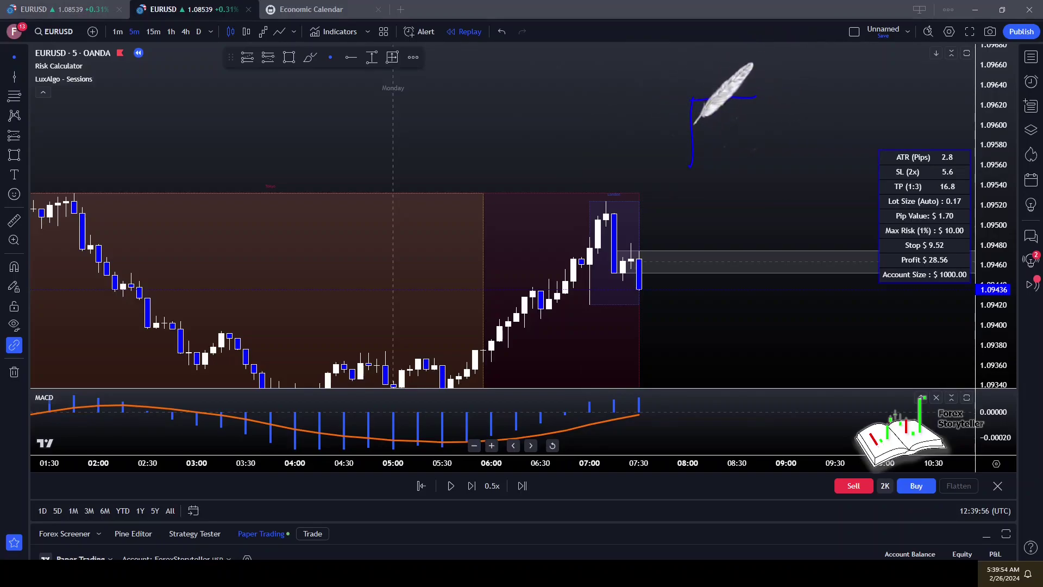
mouse_move(690, 126)
left_mouse_down()
mouse_move(740, 125)
mouse_move(755, 99)
left_mouse_up()
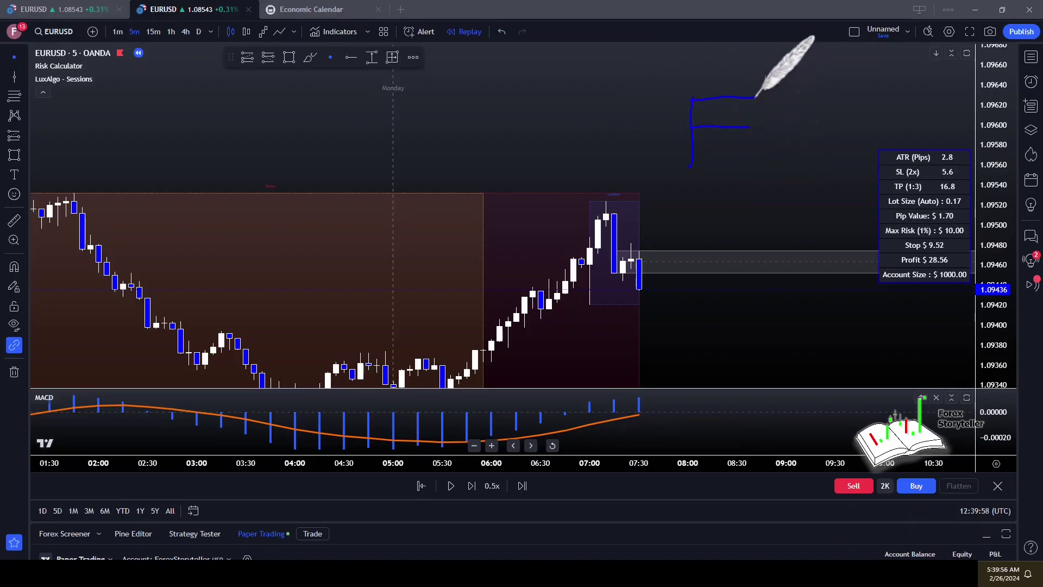
left_click_drag(695, 127, 700, 98)
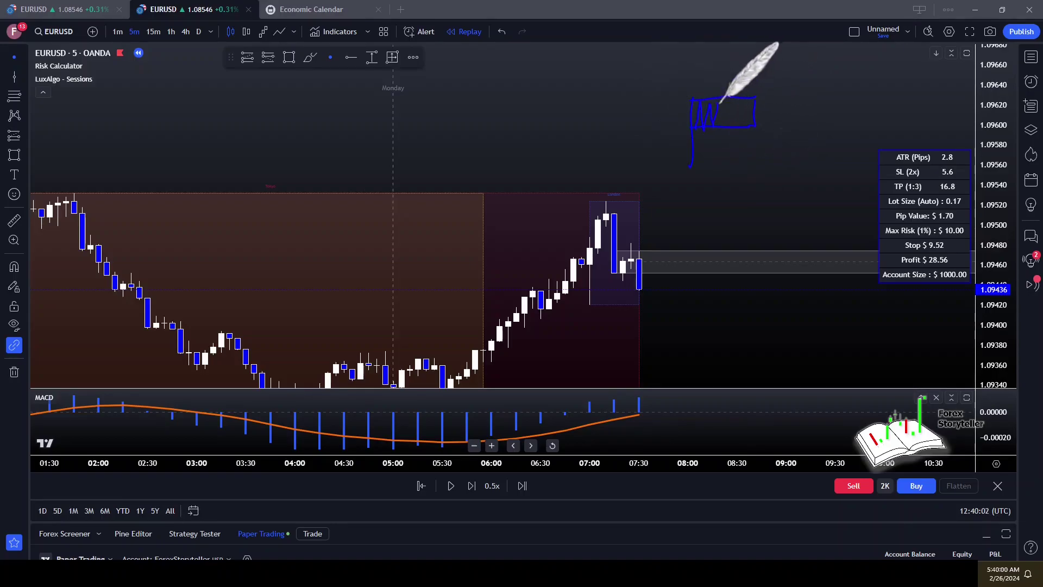
left_click_drag(747, 107, 752, 122)
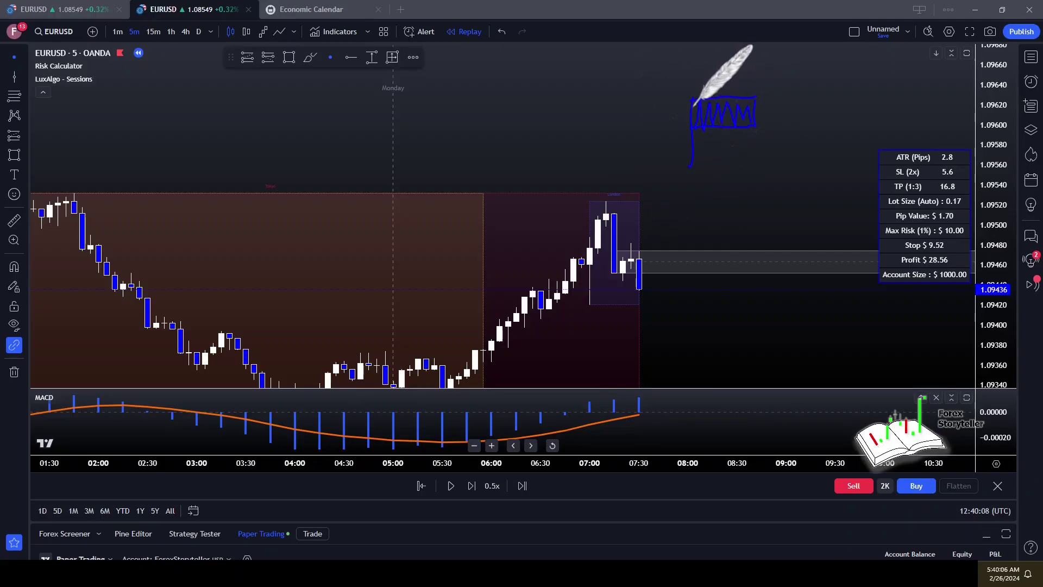
left_click_drag(699, 114, 741, 117)
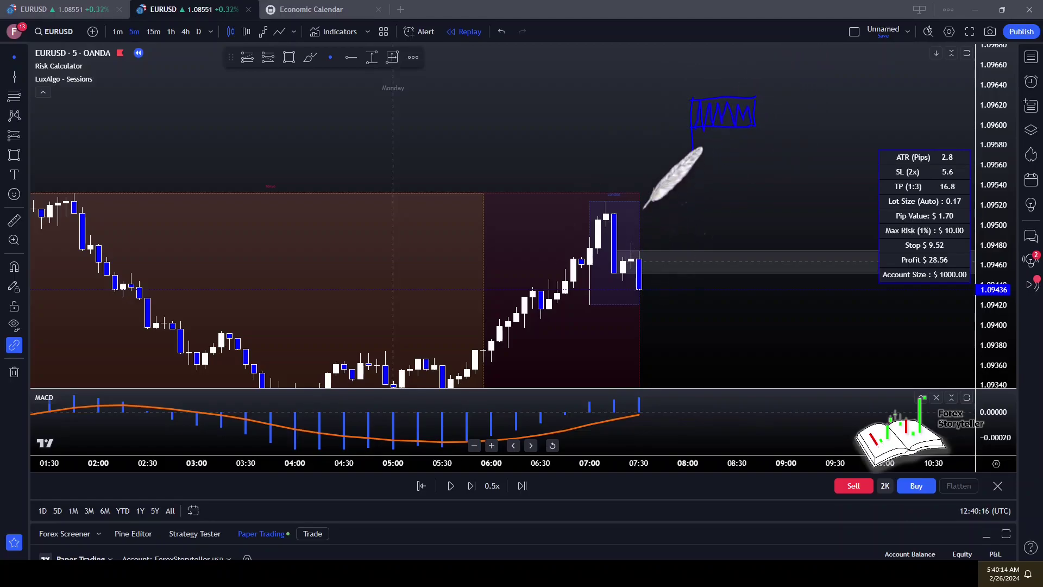
left_click_drag(488, 380, 583, 260)
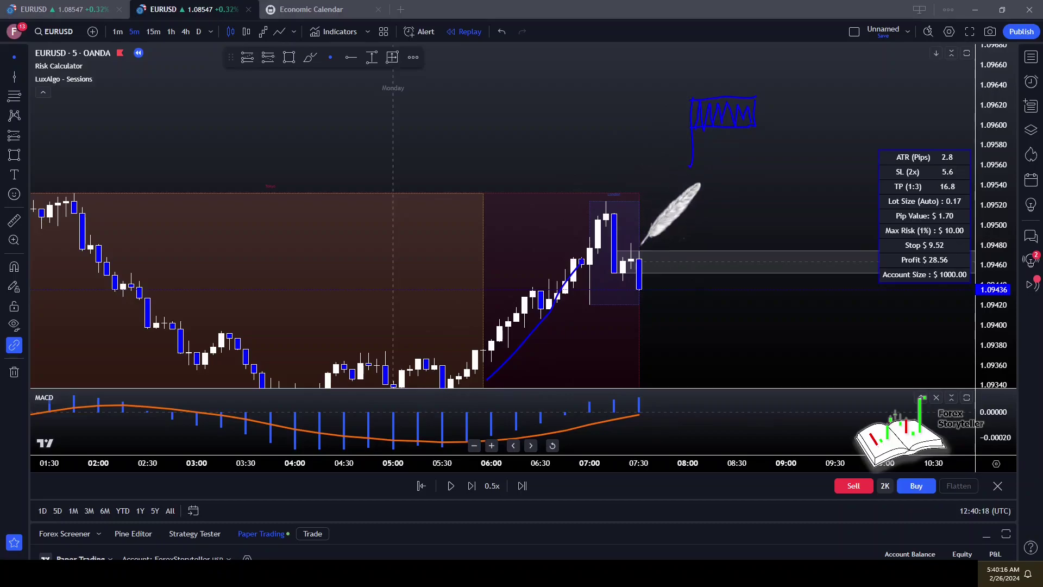
mouse_move(634, 224)
left_mouse_down()
mouse_move(656, 297)
mouse_move(641, 262)
mouse_move(677, 304)
mouse_move(669, 287)
left_mouse_up()
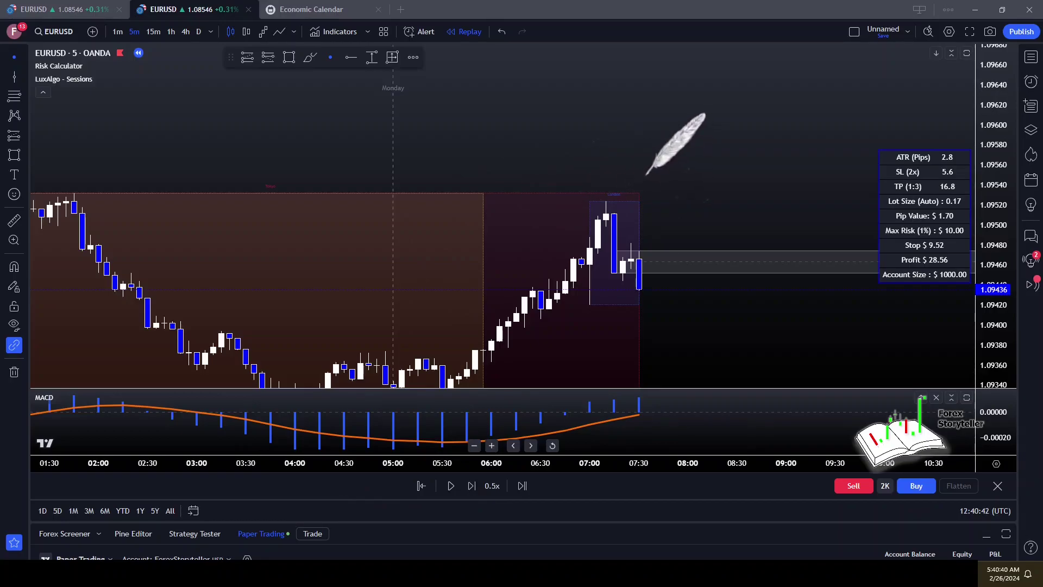
Step: Trace the swings from the 05:30 low through the London spike with the pen, and project a dip and retest of the zone
scroll(686, 144, "down", 3)
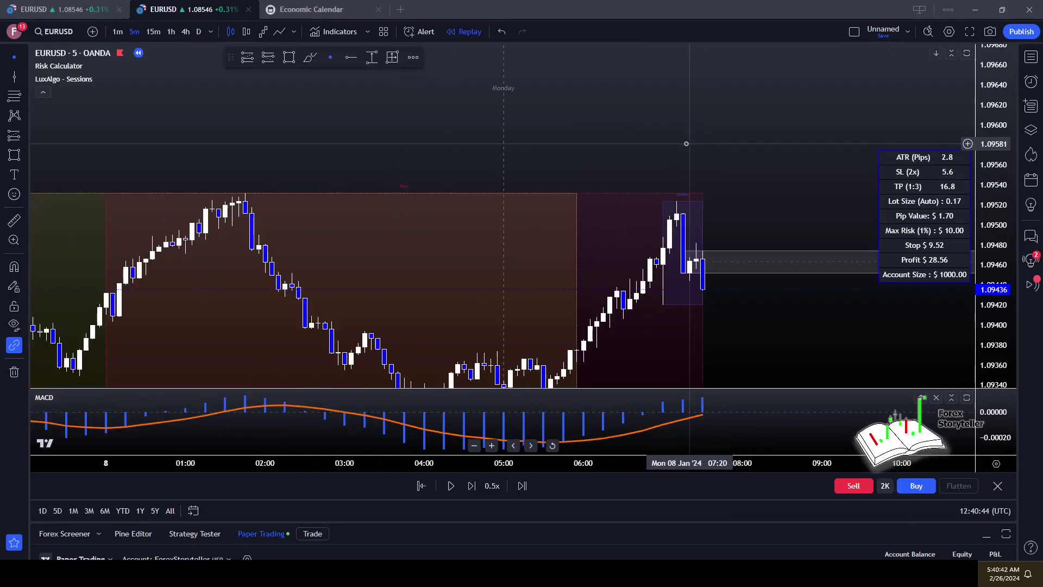
left_click_drag(745, 139, 647, 90)
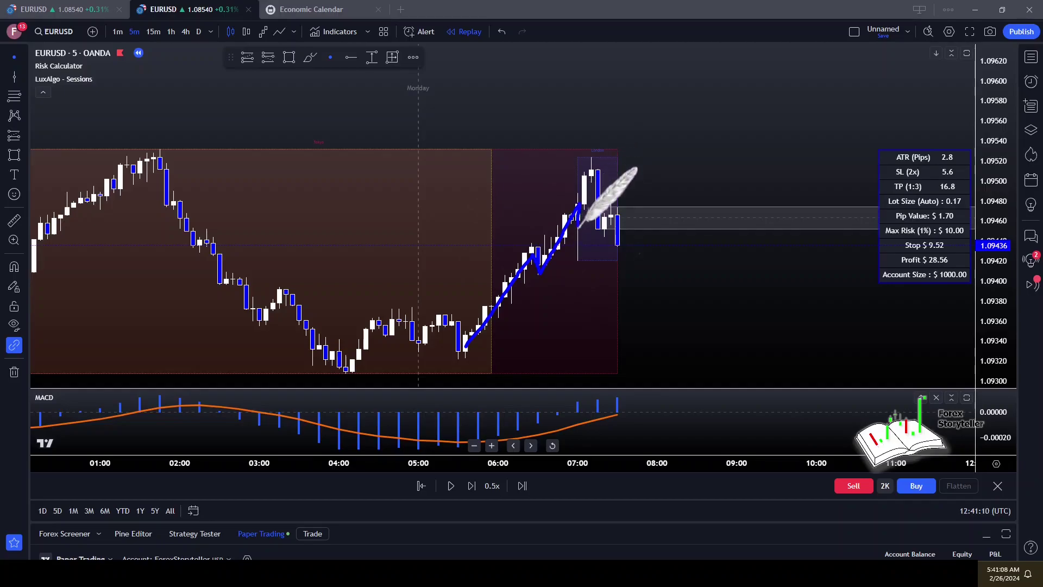
mouse_move(590, 208)
left_mouse_down()
mouse_move(597, 171)
mouse_move(600, 209)
left_mouse_up()
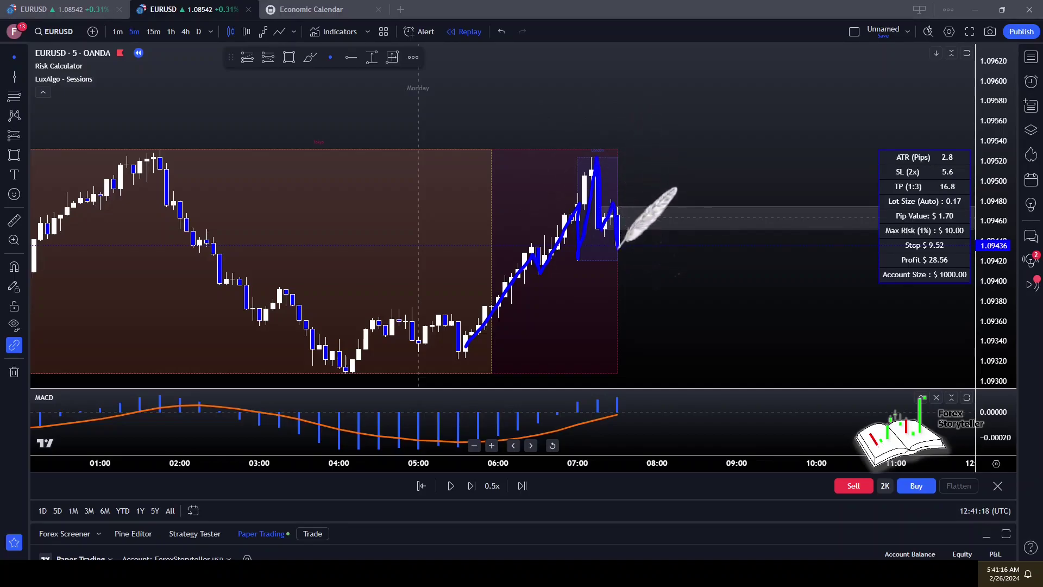
mouse_move(569, 262)
left_mouse_down()
mouse_move(621, 253)
mouse_move(622, 269)
left_mouse_up()
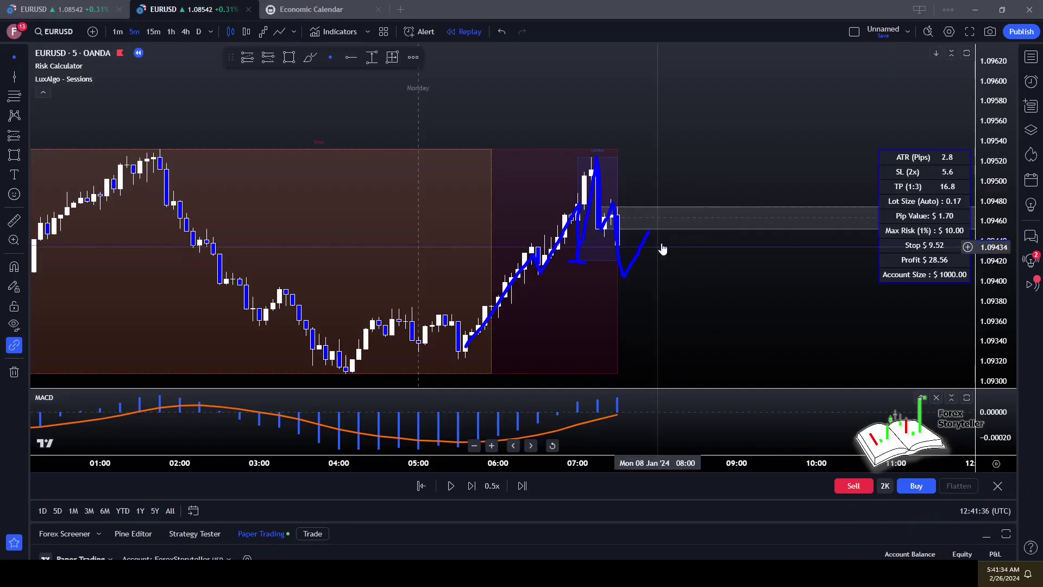
Step: Place a short position starting at 07:45, with its entry just below the rectangle zone and 0.00045 for both stop and target
left_click(270, 59)
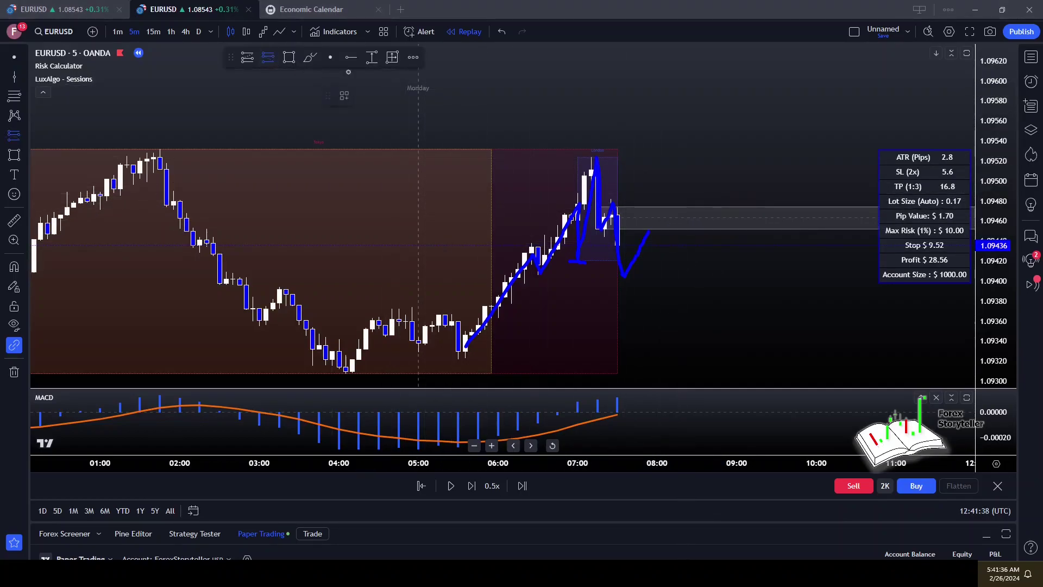
left_click(656, 228)
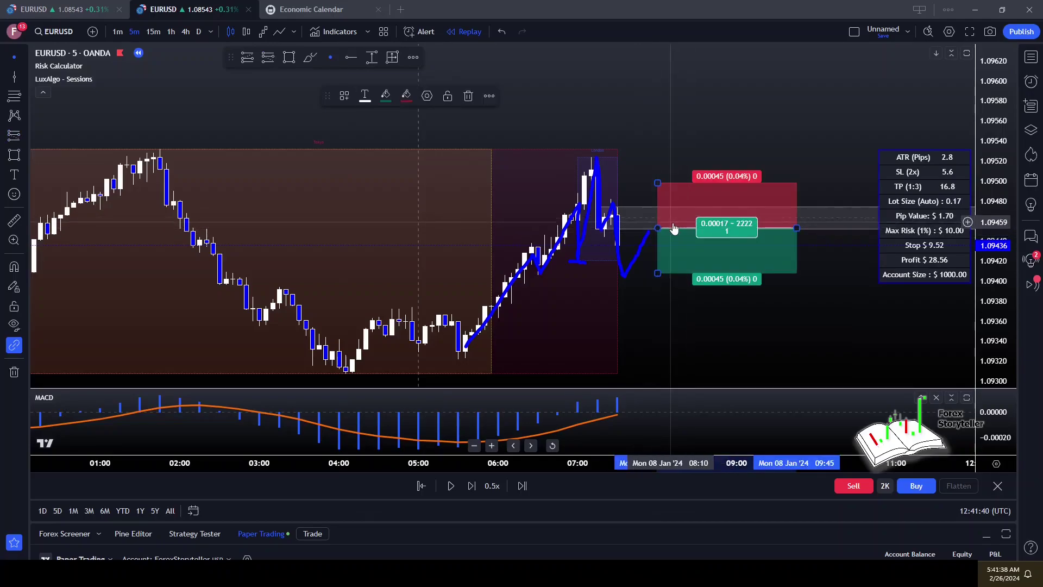
left_click_drag(716, 228, 696, 235)
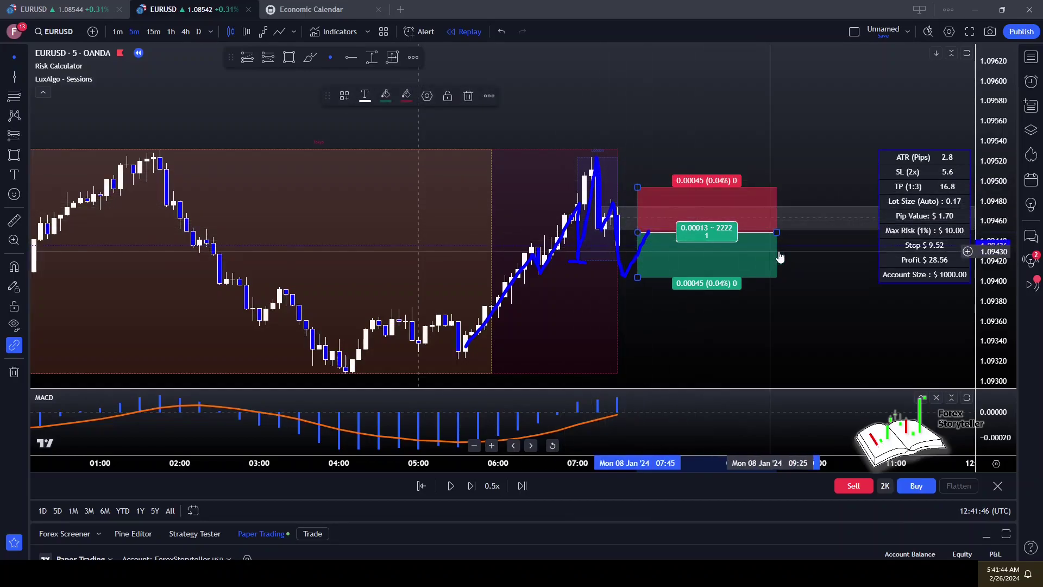
left_click_drag(702, 239, 702, 241)
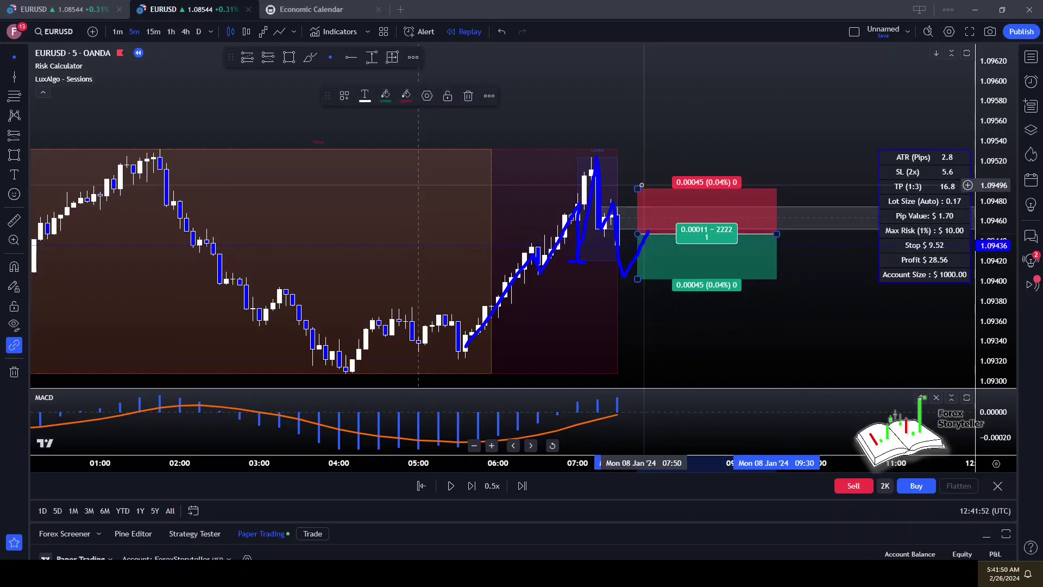
Step: Try tightening the short position's stop to 0.00036 and 0.00035, and restore it to 0.00045
left_click_drag(638, 188, 604, 198)
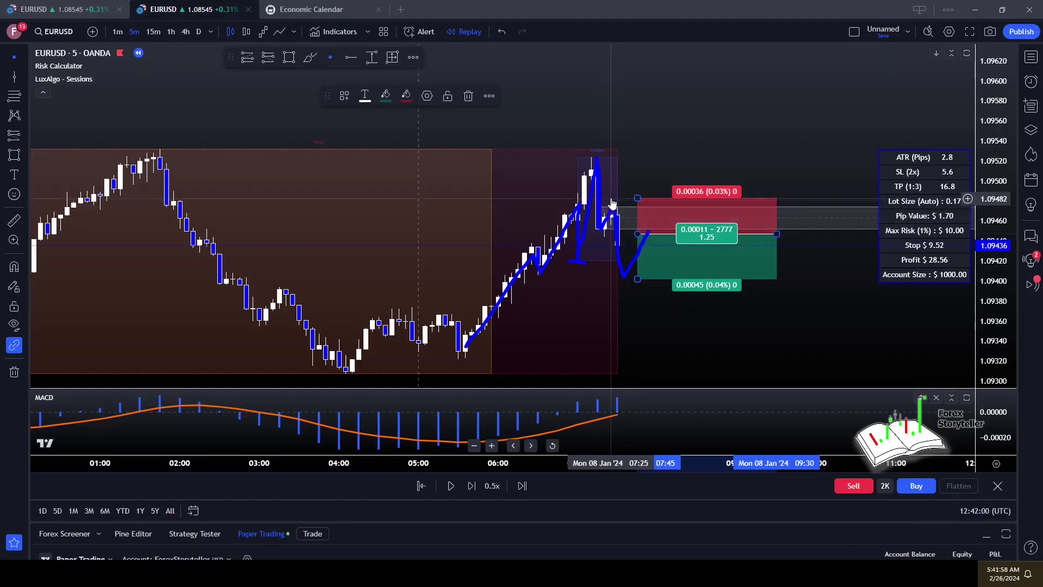
key("Caps_Lock")
key("Caps_Lock")
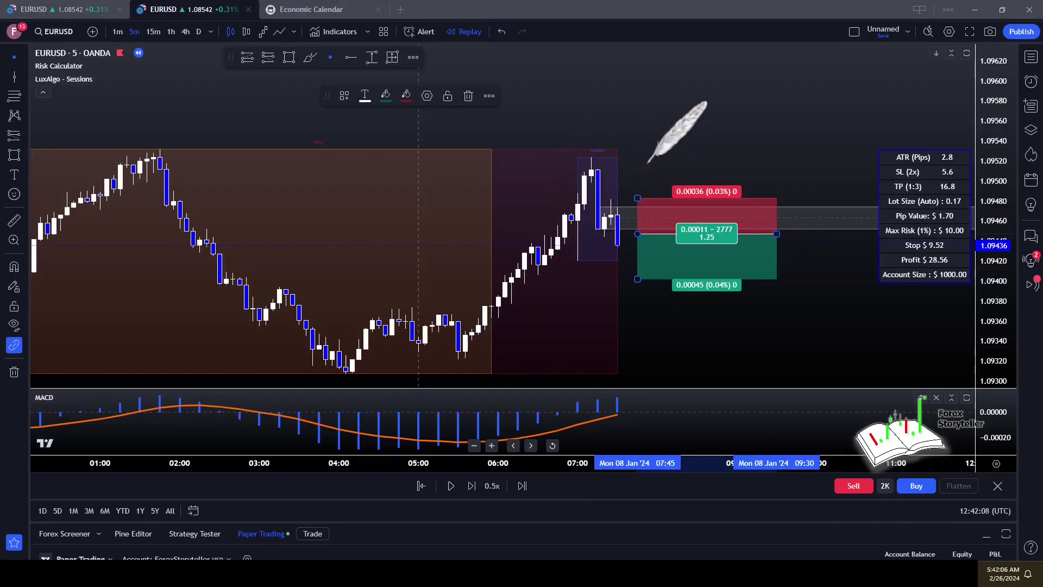
left_click_drag(622, 198, 603, 200)
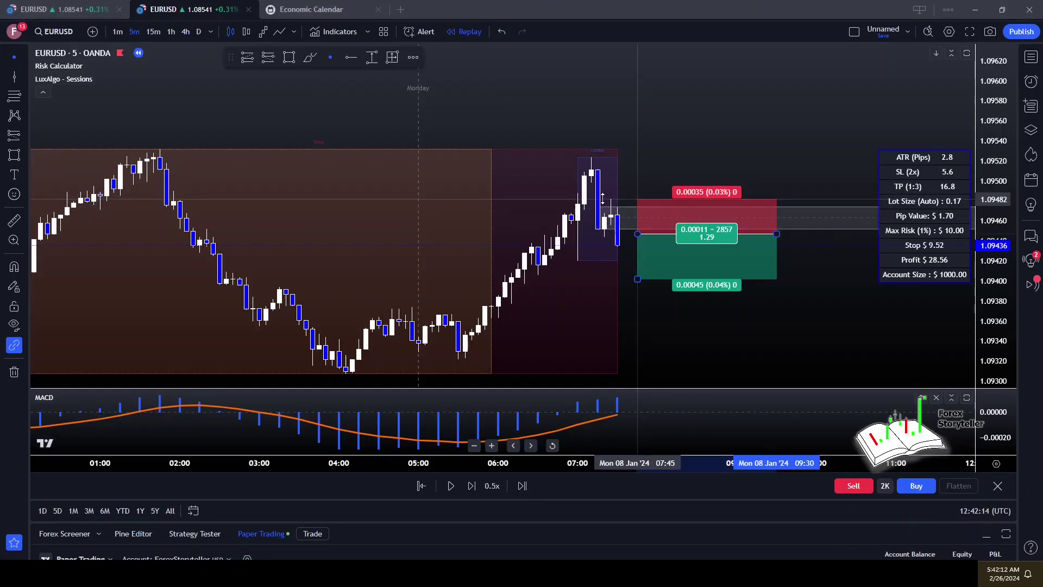
left_click_drag(602, 199, 597, 187)
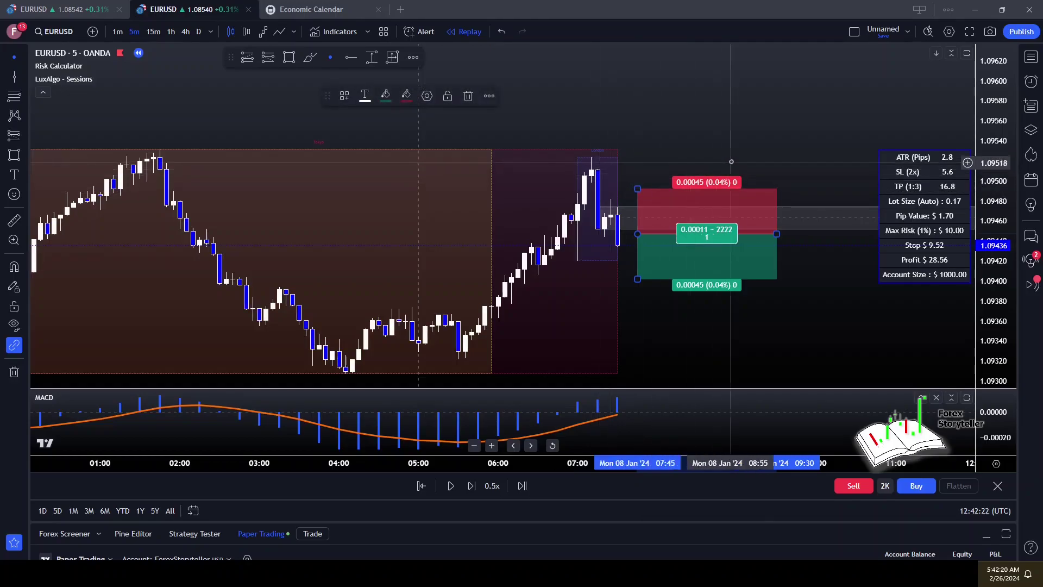
Step: Extend the short position's target to 0.00132, just above the Tokyo session low, for a risk-reward ratio of 2.93
left_click_drag(691, 314, 756, 213)
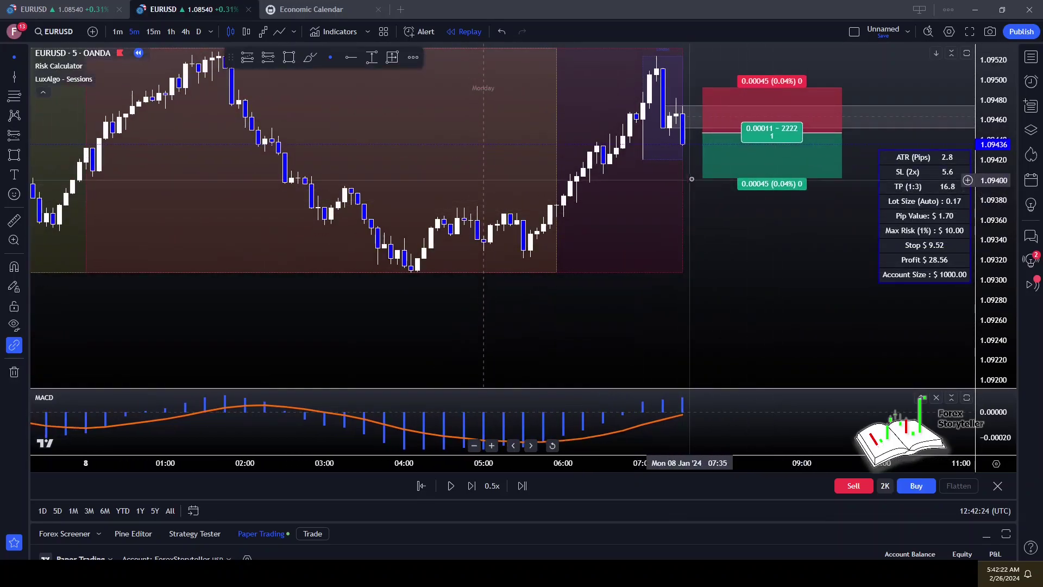
left_click_drag(702, 178, 417, 265)
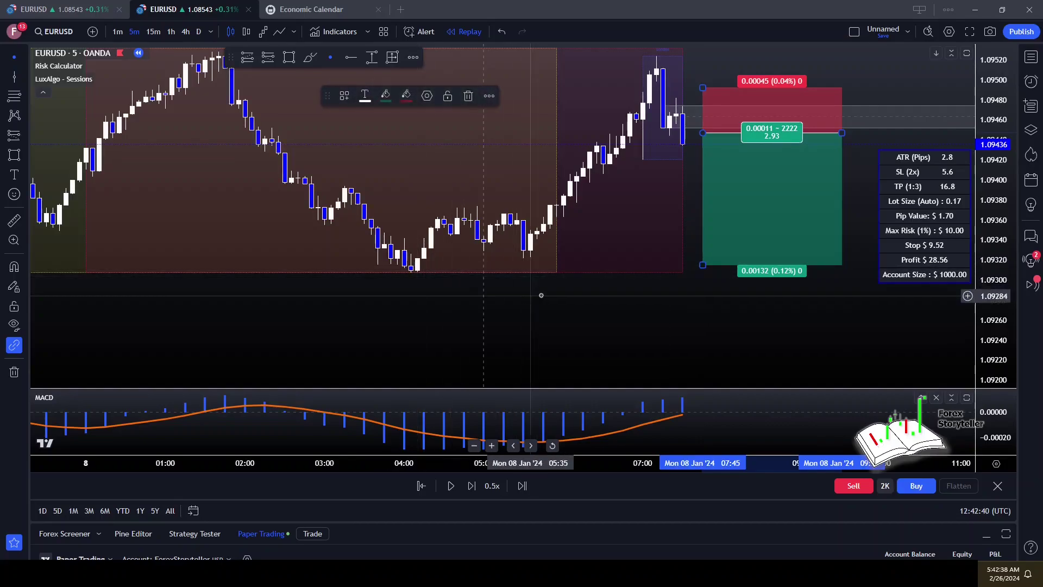
left_click_drag(595, 298, 628, 333)
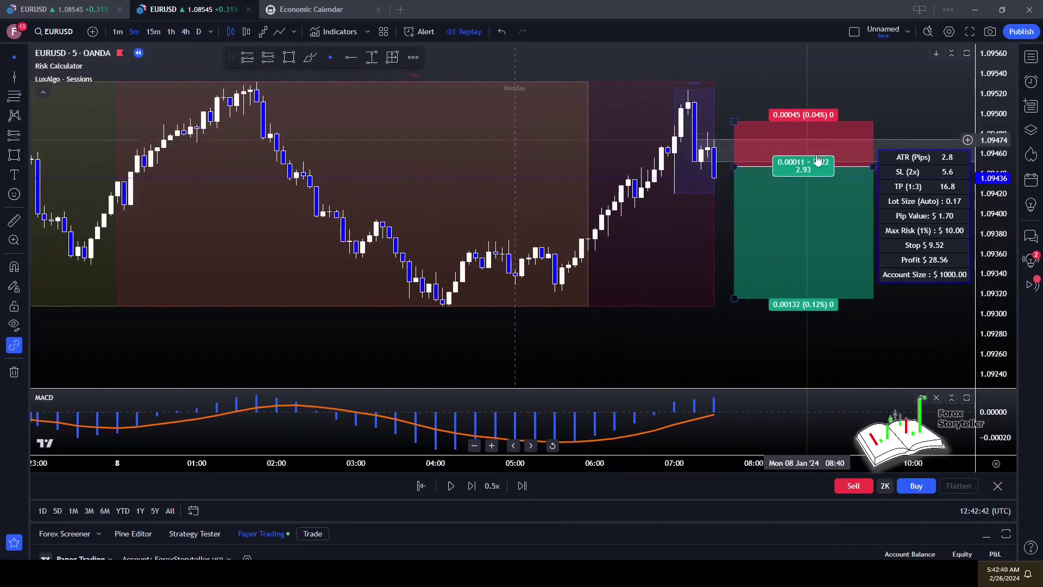
Step: Examine the short position against Friday's sessions and the Sydney and Tokyo range of 8 January
left_click(802, 186)
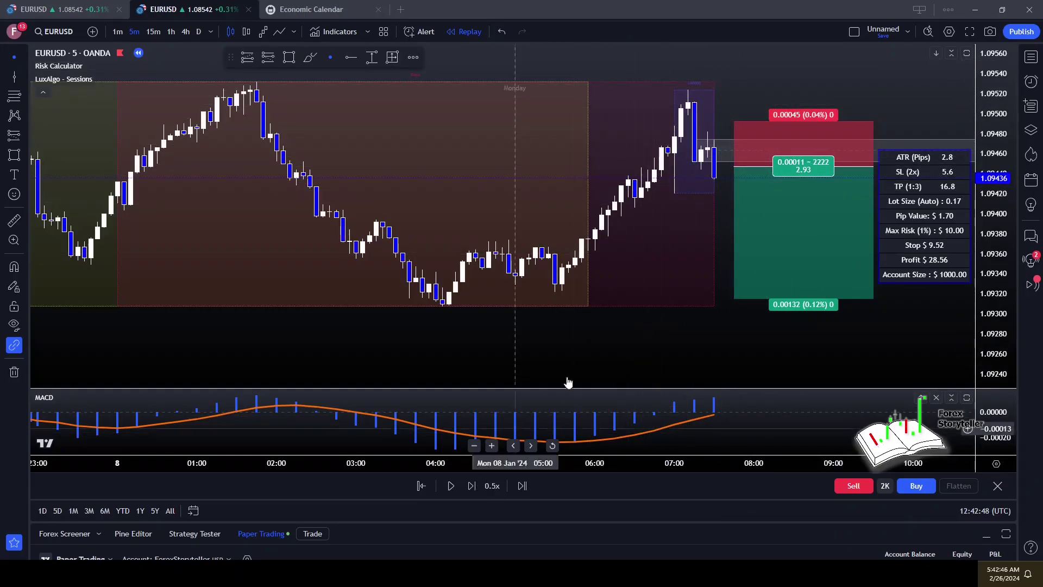
scroll(676, 201, "down", 6)
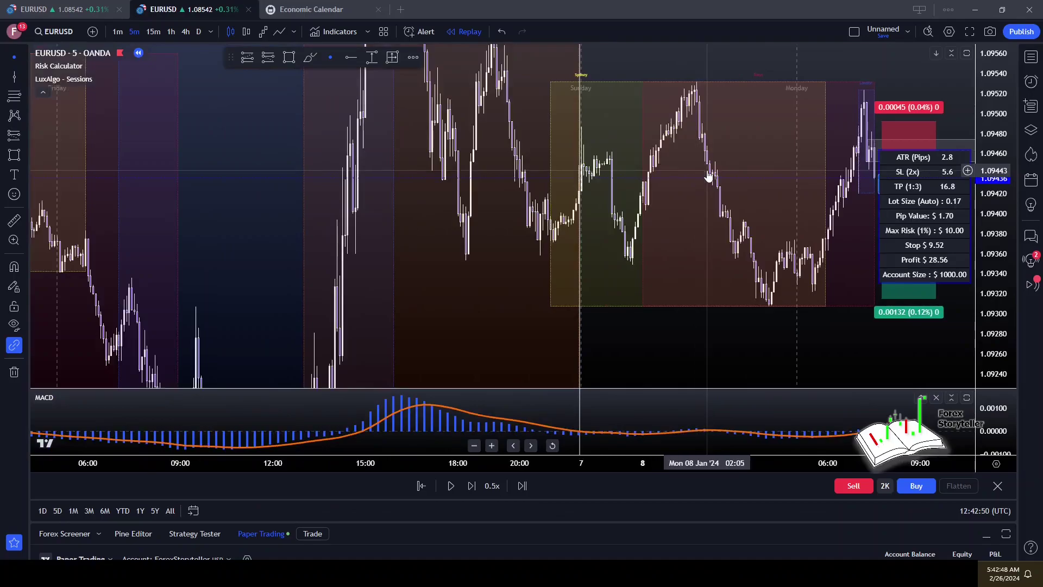
scroll(707, 177, "down", 4)
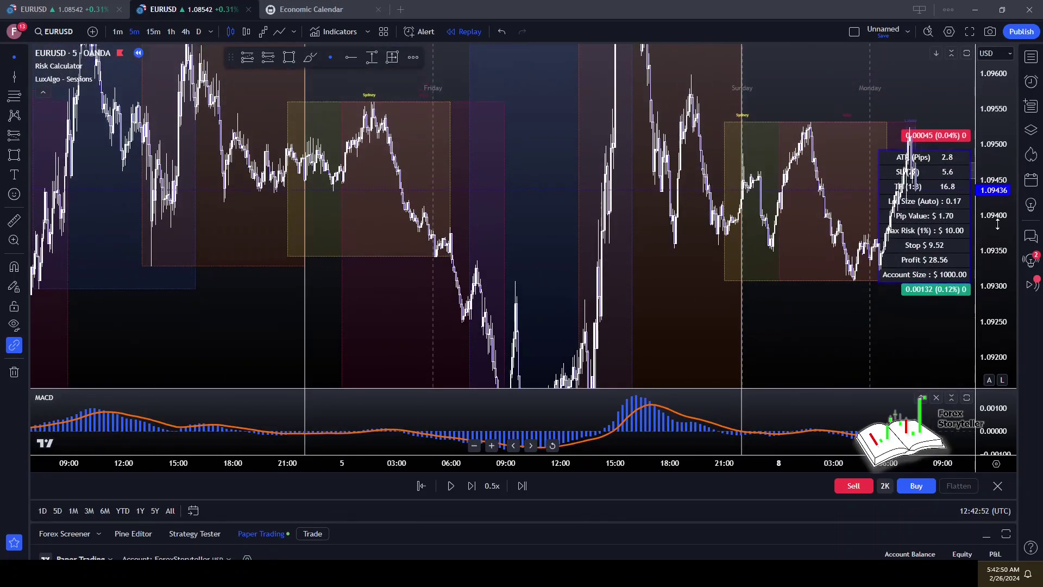
left_click_drag(997, 224, 997, 244)
left_click_drag(798, 321, 641, 304)
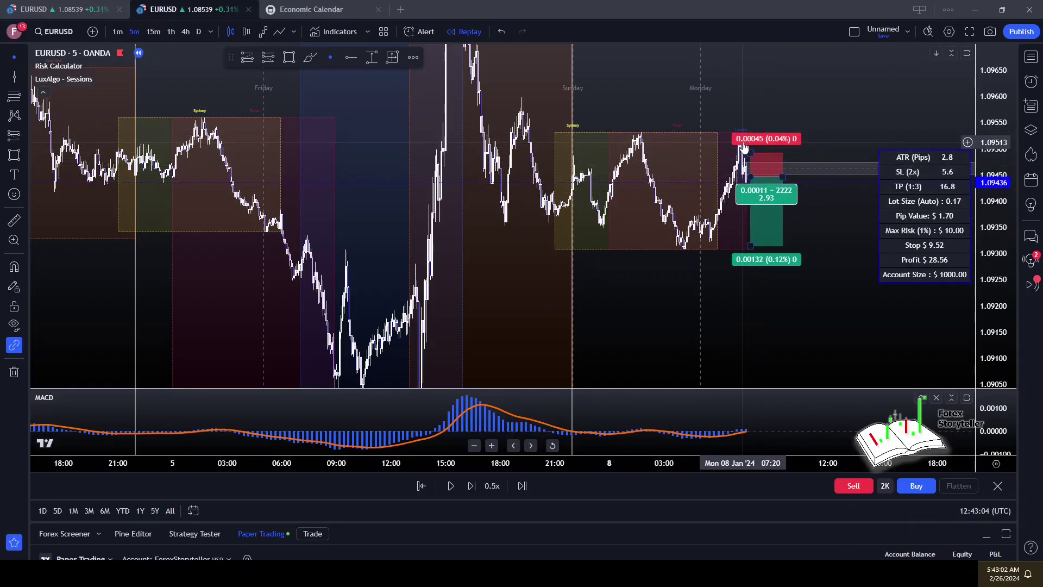
scroll(744, 144, "up", 3)
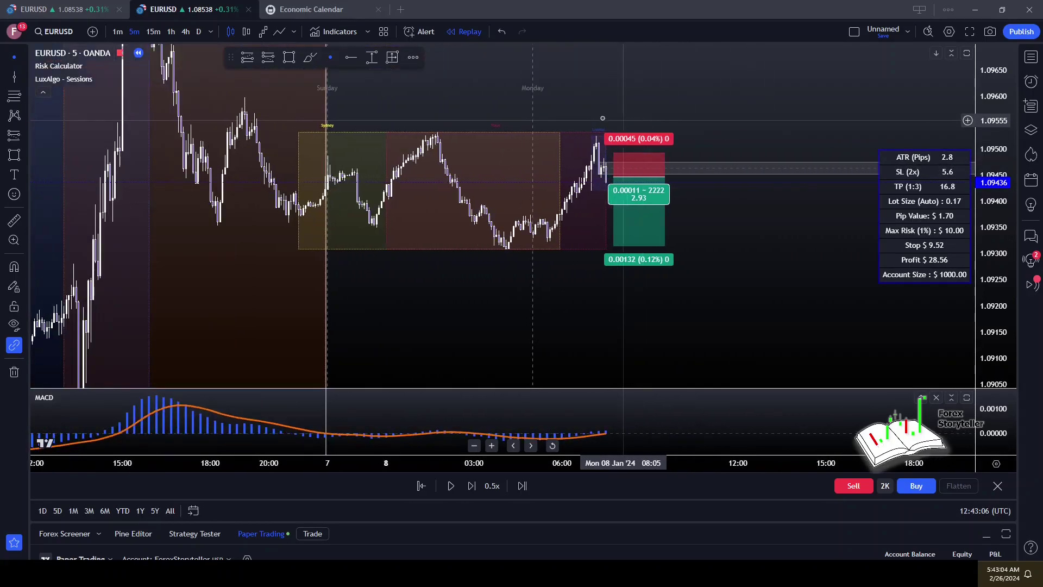
scroll(608, 119, "up", 3)
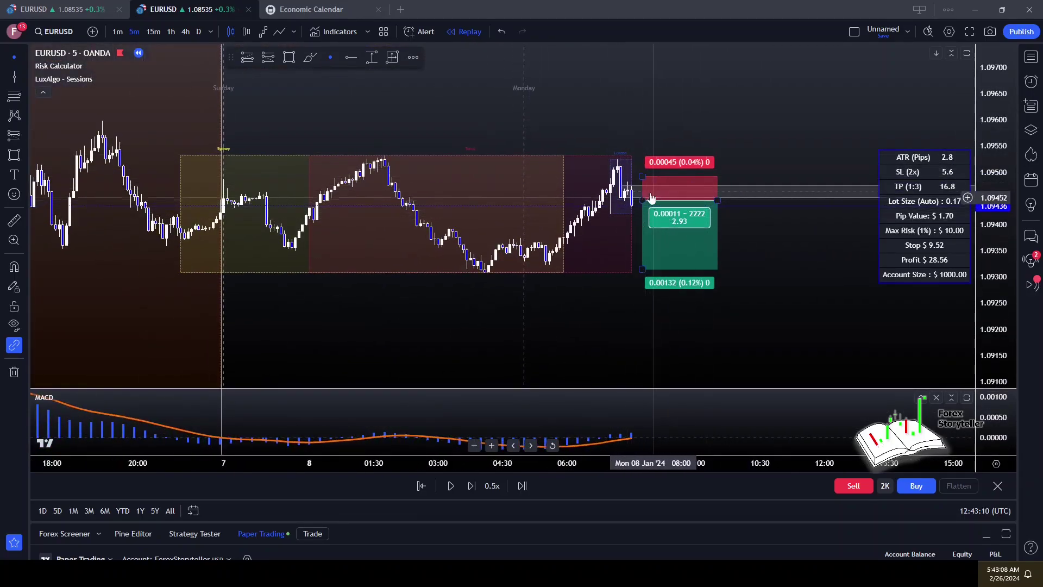
Step: Handwrite the number 1 above the short position on the chart with the Brush
left_click_drag(541, 311, 582, 325)
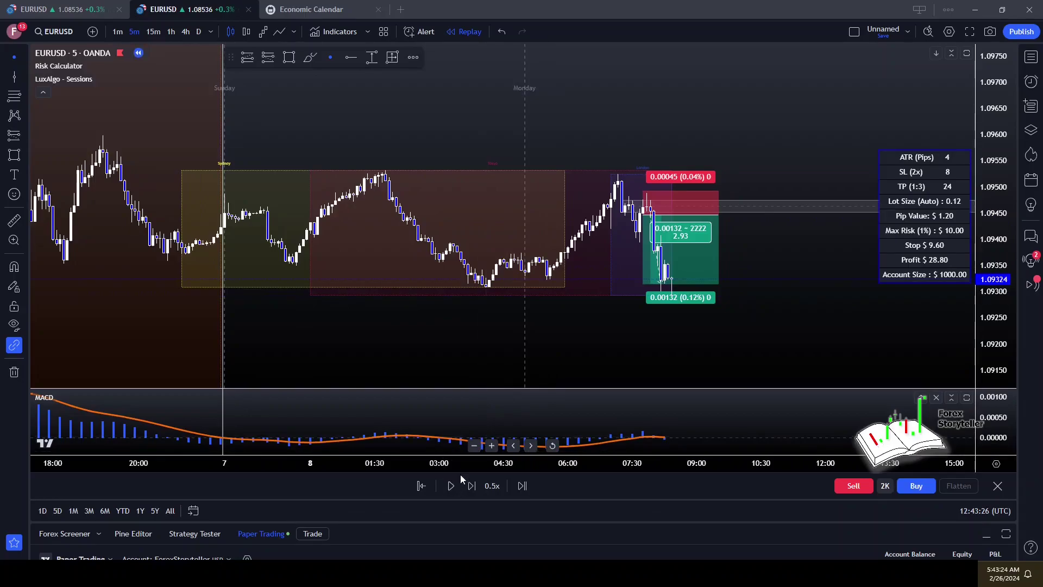
scroll(701, 233, "up", 1)
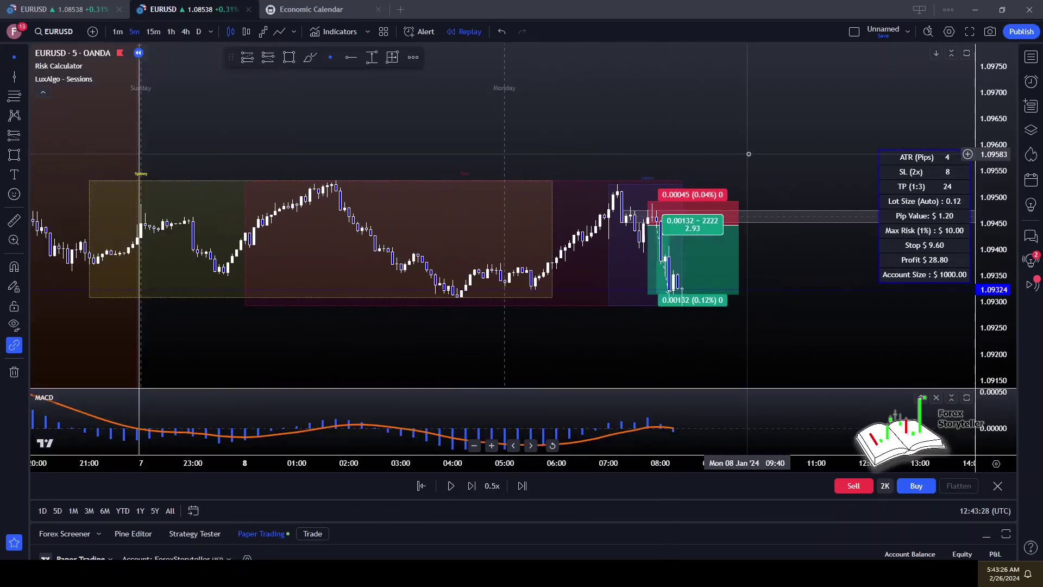
left_click_drag(1012, 223, 1011, 185)
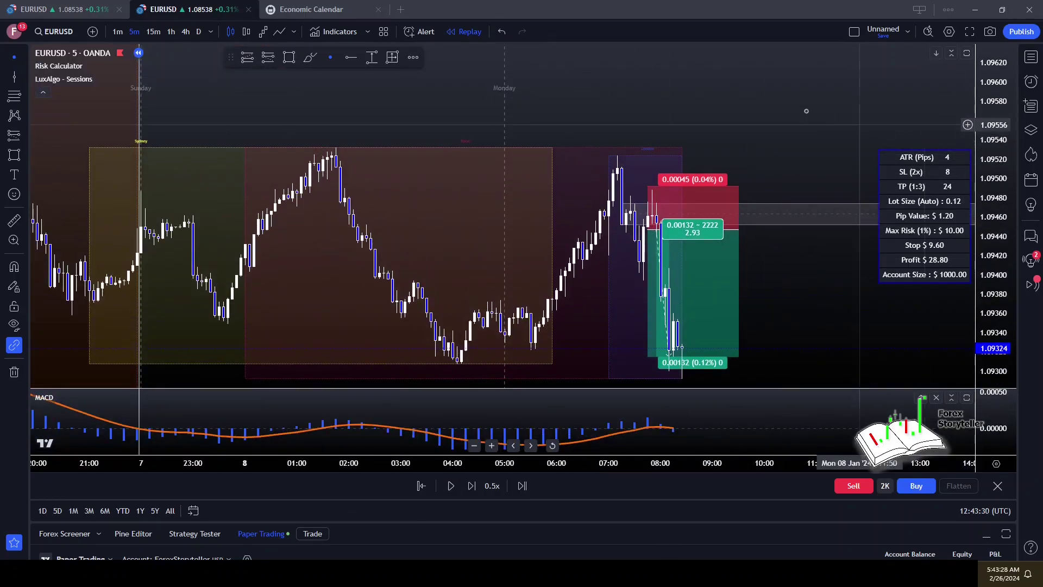
left_click_drag(762, 180, 783, 128)
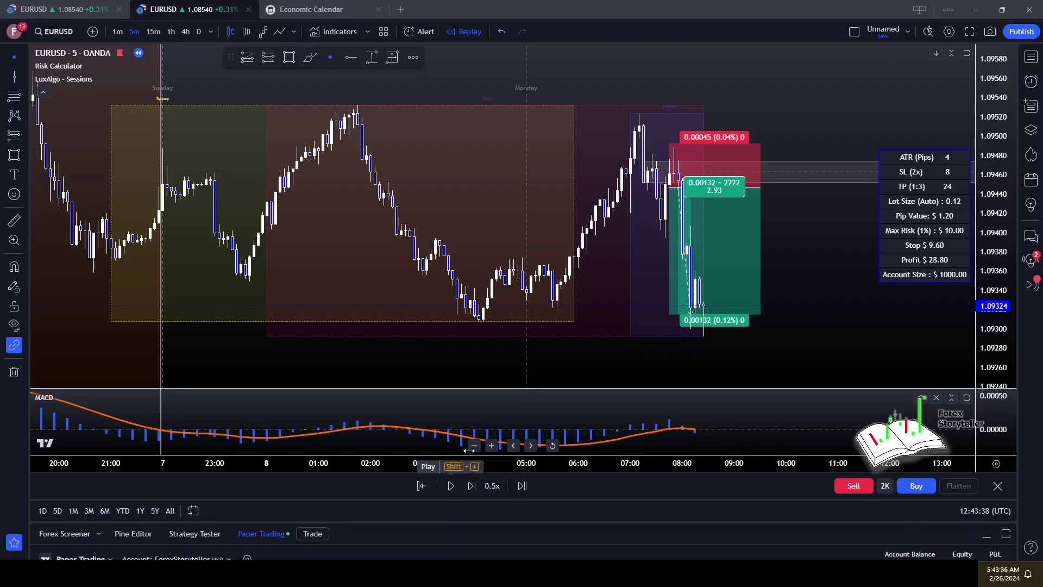
left_click_drag(812, 105, 746, 168)
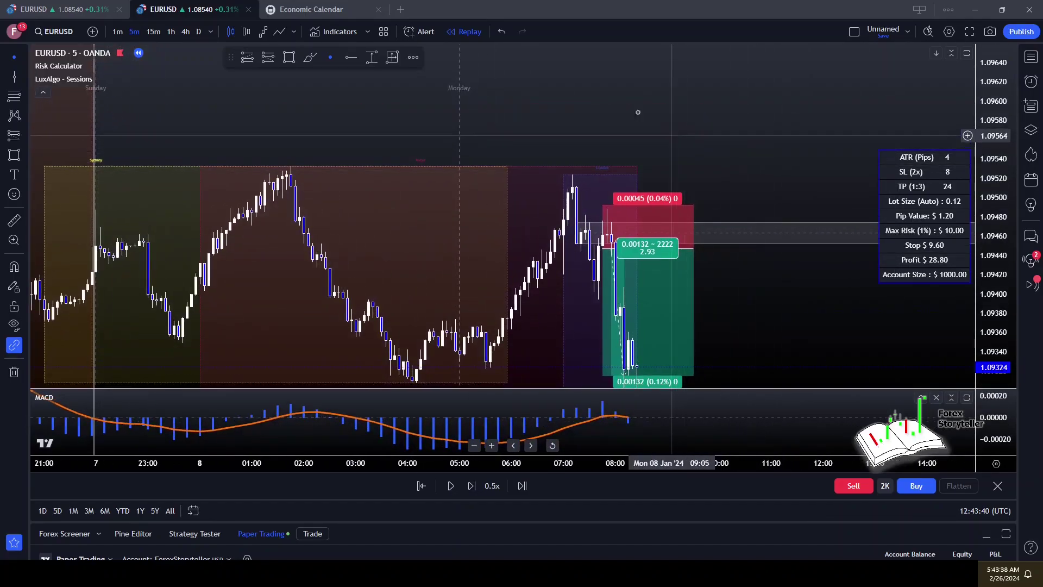
left_click(314, 59)
mouse_move(654, 114)
left_mouse_down()
mouse_move(653, 86)
mouse_move(637, 96)
mouse_move(669, 117)
left_mouse_up()
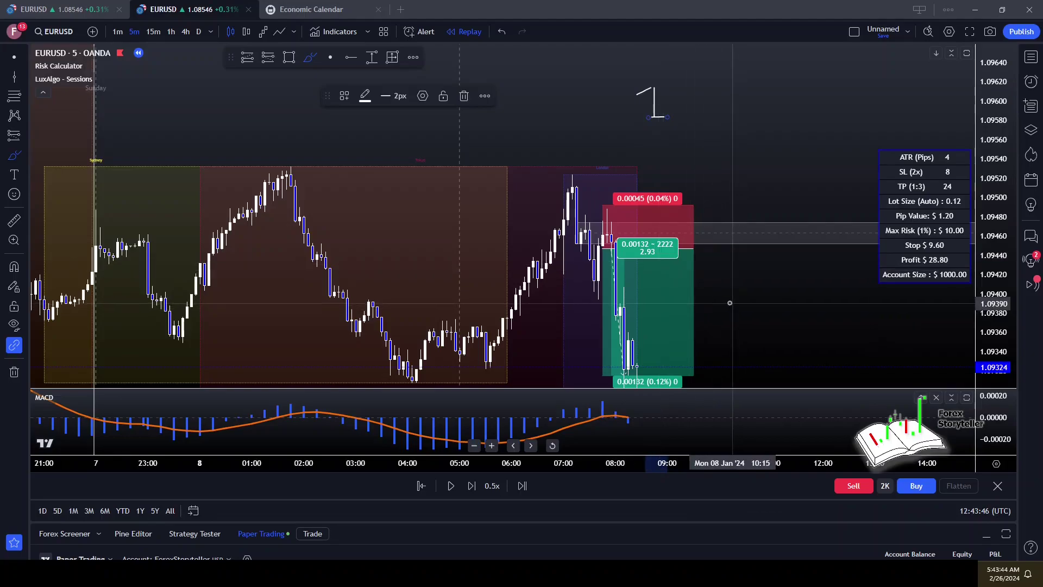
Step: Handwrite +3 beside the short position's green profit zone with the Brush
mouse_move(722, 298)
left_mouse_down()
mouse_move(739, 321)
mouse_move(715, 332)
left_mouse_up()
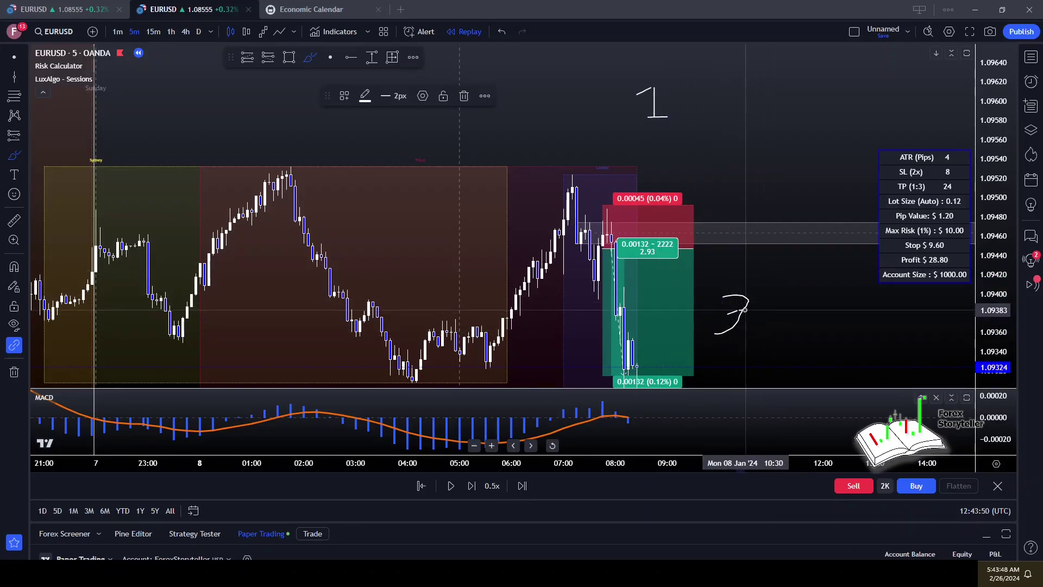
mouse_move(707, 298)
left_mouse_down()
mouse_move(706, 323)
mouse_move(720, 309)
left_mouse_up()
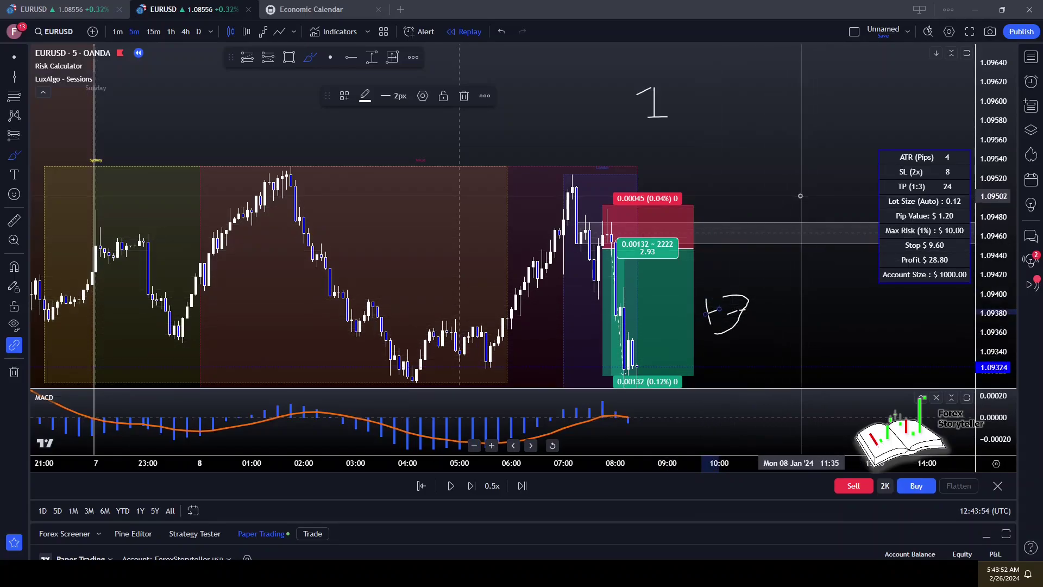
key("Escape")
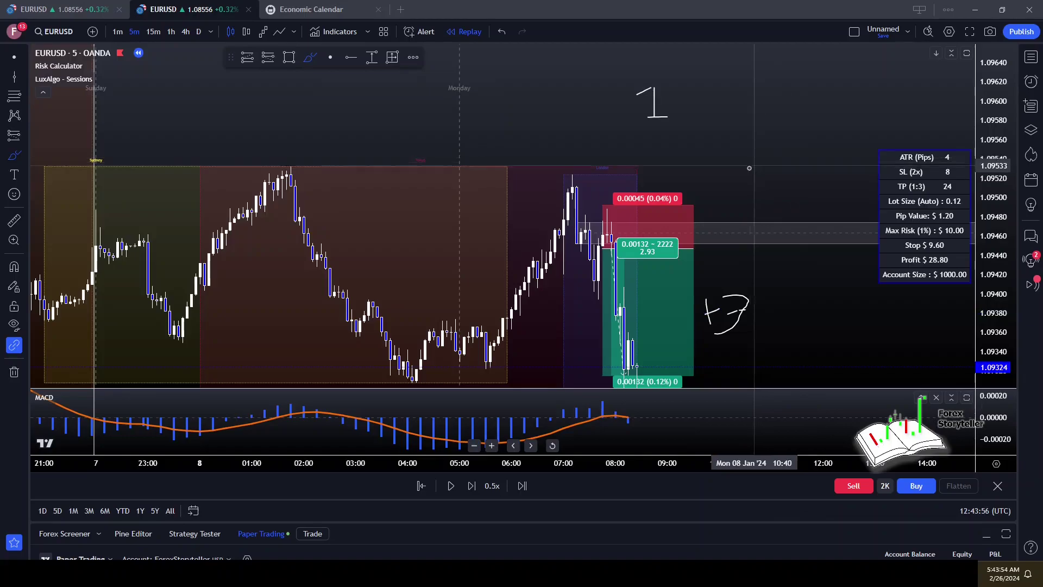
left_click_drag(718, 96, 747, 170)
right_click(735, 132)
left_click(729, 133)
scroll(729, 133, "up", 1)
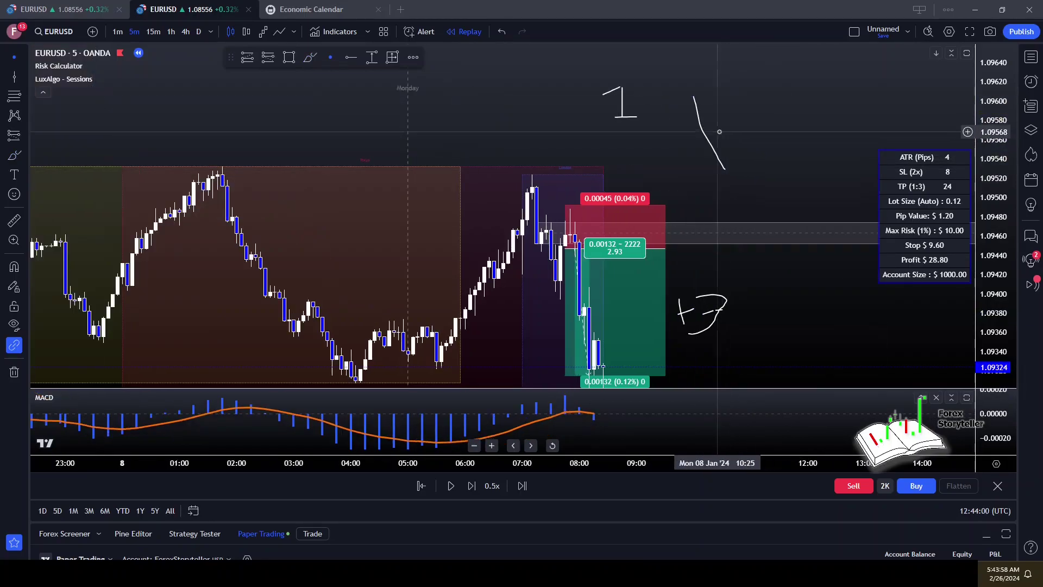
key("Delete")
Step: Examine the short trade on EURUSD against the session ranges and the price action before its entry
scroll(734, 199, "down", 1)
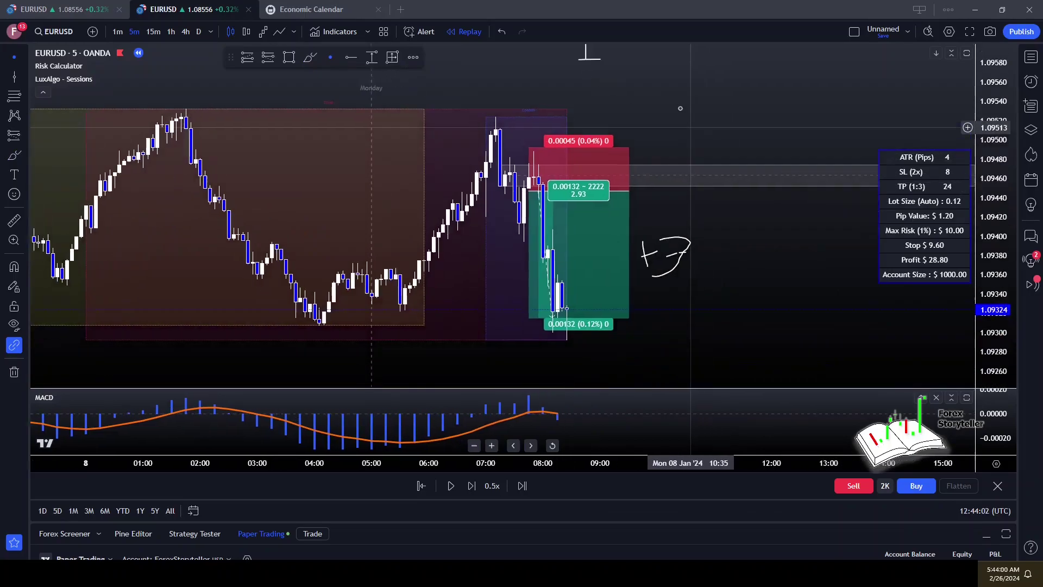
scroll(717, 228, "down", 1)
scroll(717, 228, "down", 1)
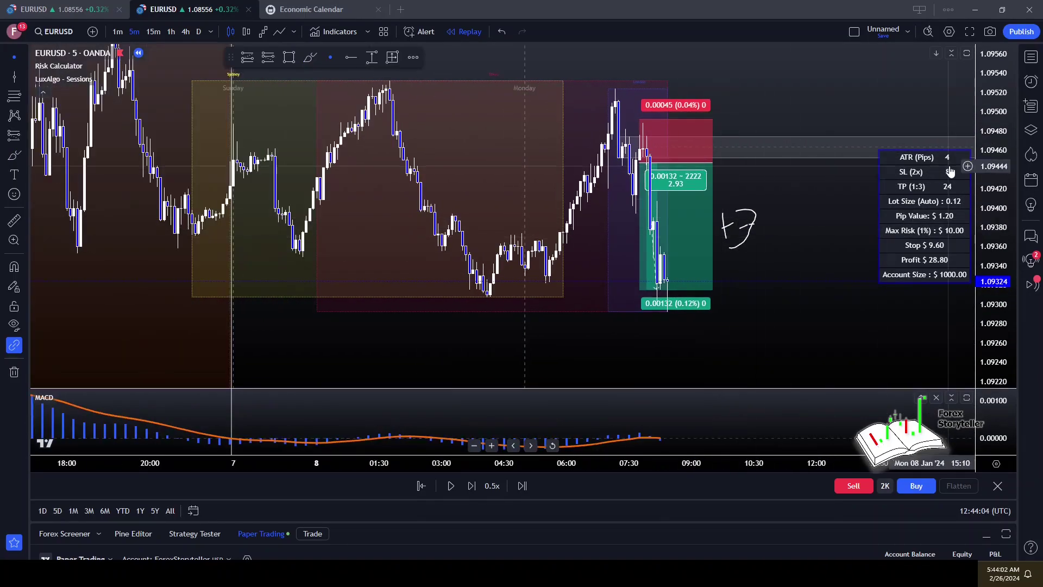
left_click_drag(984, 162, 967, 223)
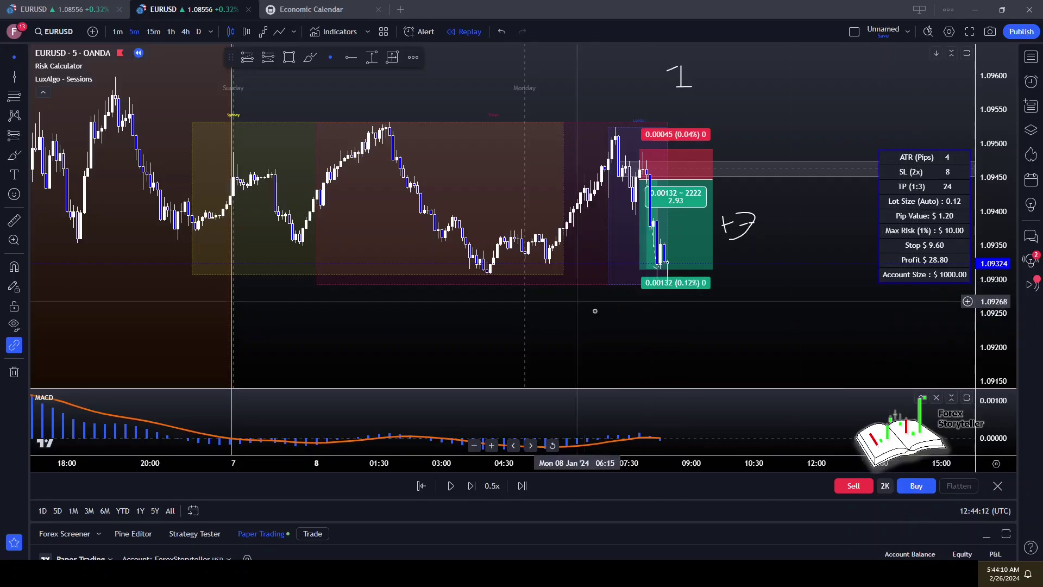
scroll(675, 301, "down", 1)
scroll(675, 301, "down", 2)
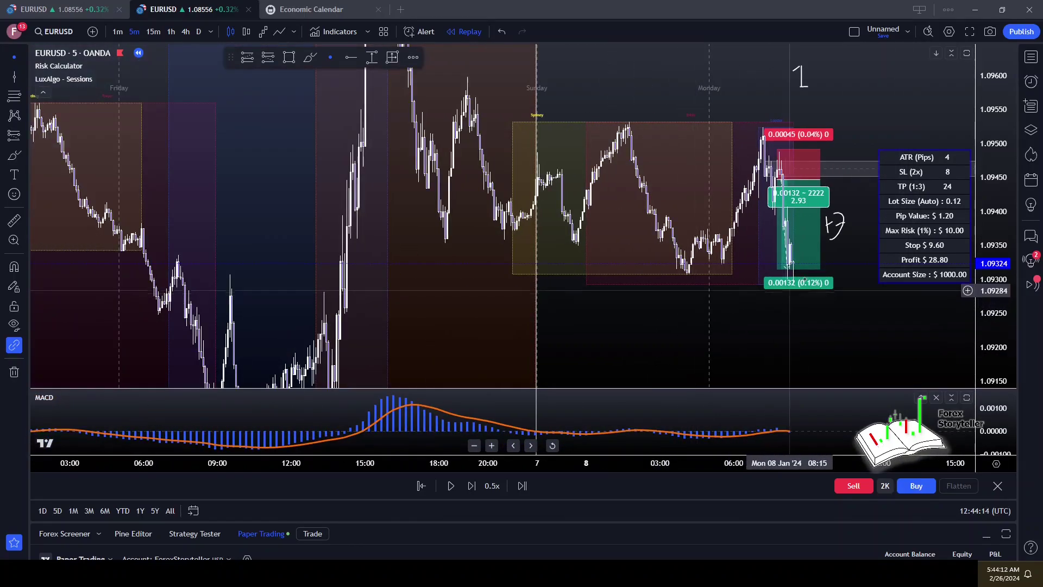
left_click_drag(985, 103, 985, 179)
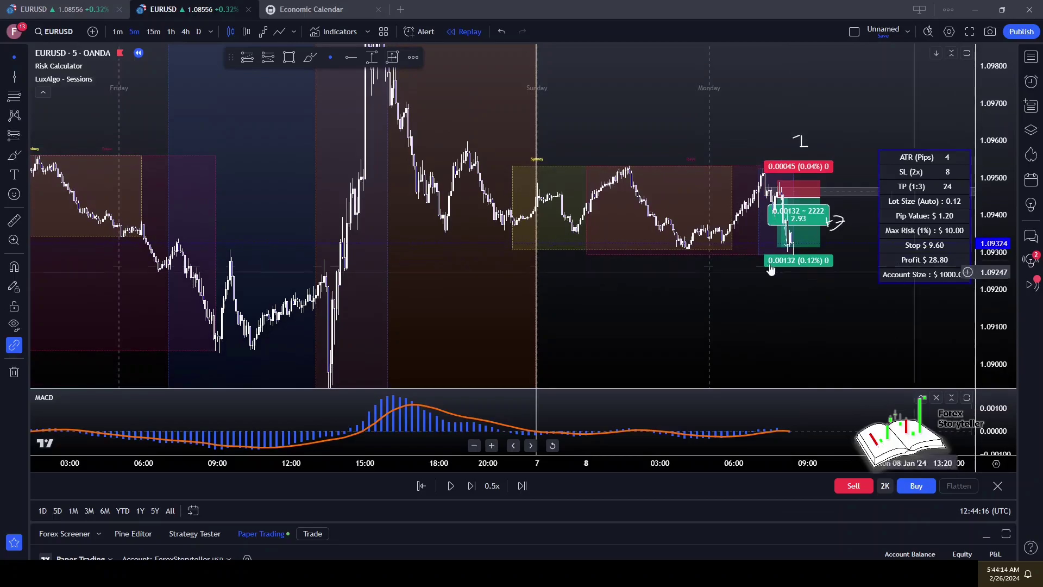
scroll(733, 275, "up", 2)
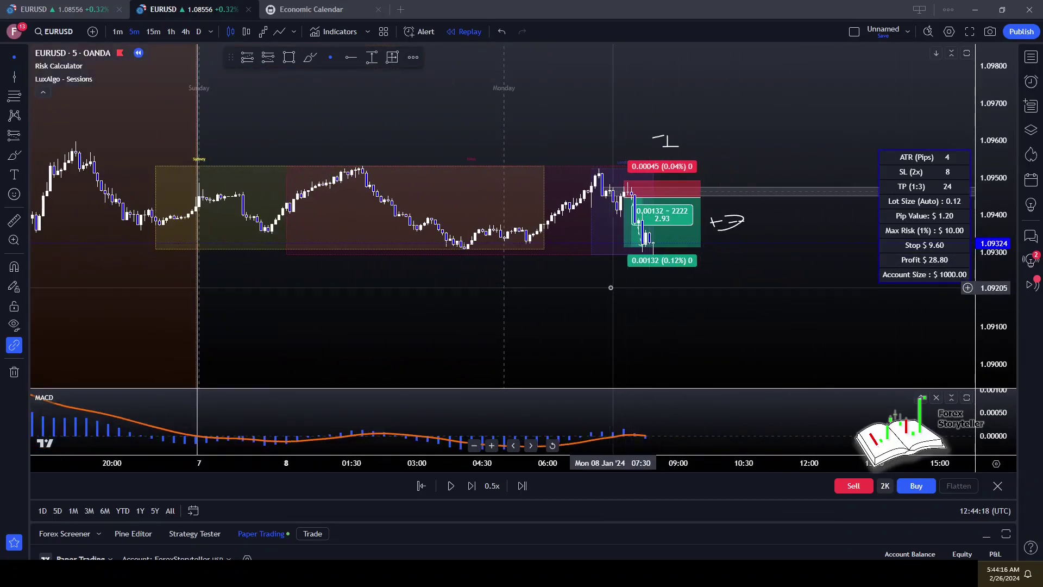
scroll(589, 274, "up", 2)
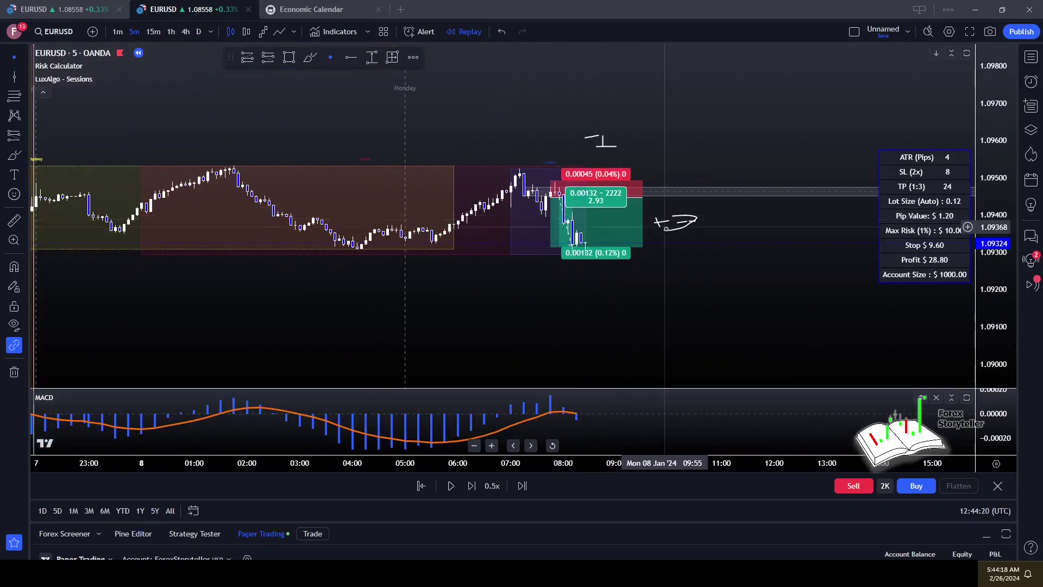
scroll(747, 174, "down", 3)
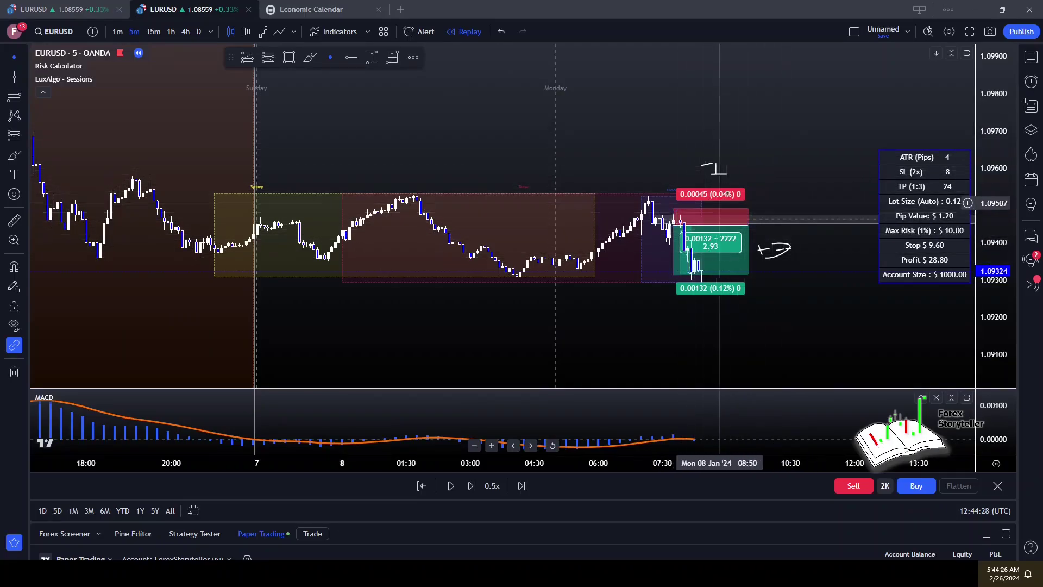
left_click_drag(780, 114, 545, 158)
scroll(782, 161, "down", 3)
scroll(699, 185, "up", 3)
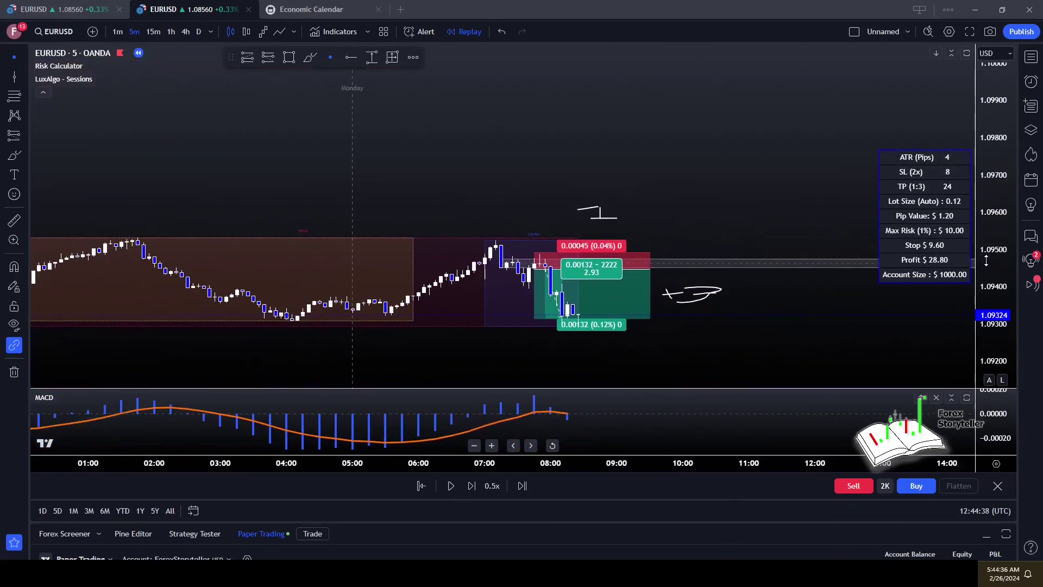
left_click_drag(986, 261, 986, 305)
scroll(722, 237, "up", 3)
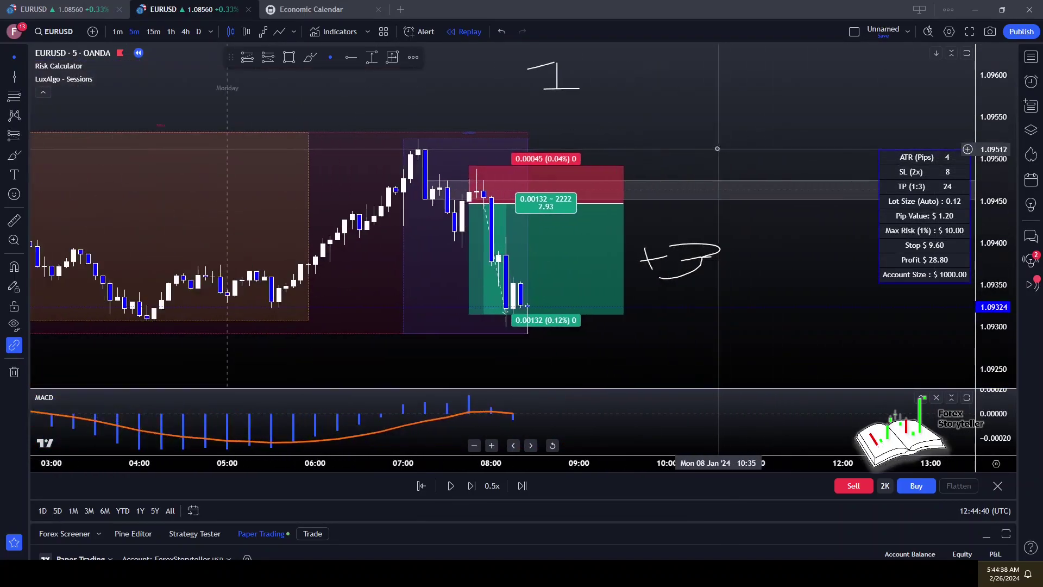
left_click_drag(701, 158, 847, 152)
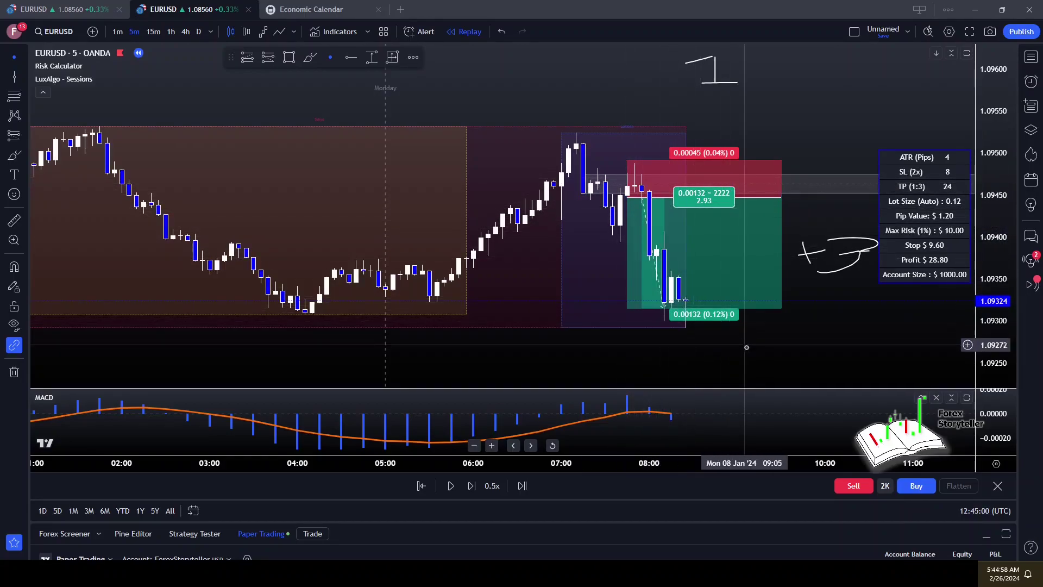
left_click_drag(688, 203, 692, 220)
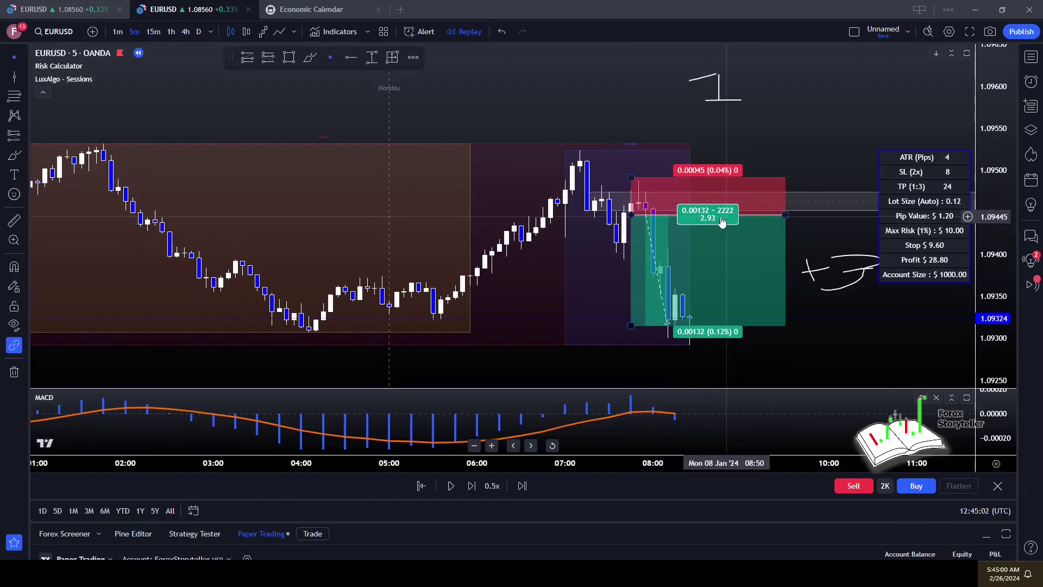
Step: Clear the blue freehand annotations, including the #10 +3R note, the bracket and the arrow, from the screen
left_click_drag(758, 126, 710, 178)
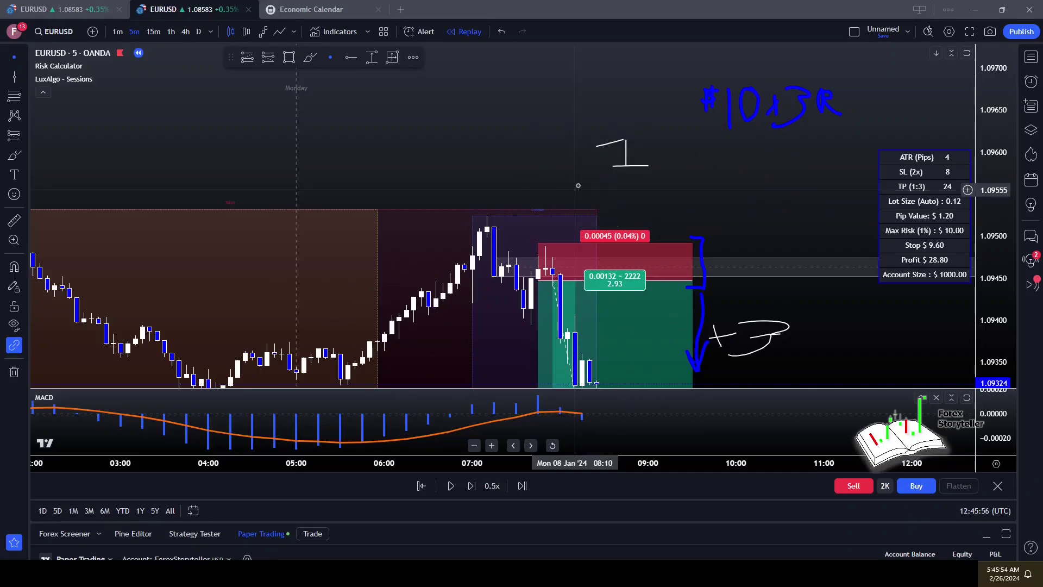
scroll(581, 174, "down", 5)
scroll(677, 174, "right", 5)
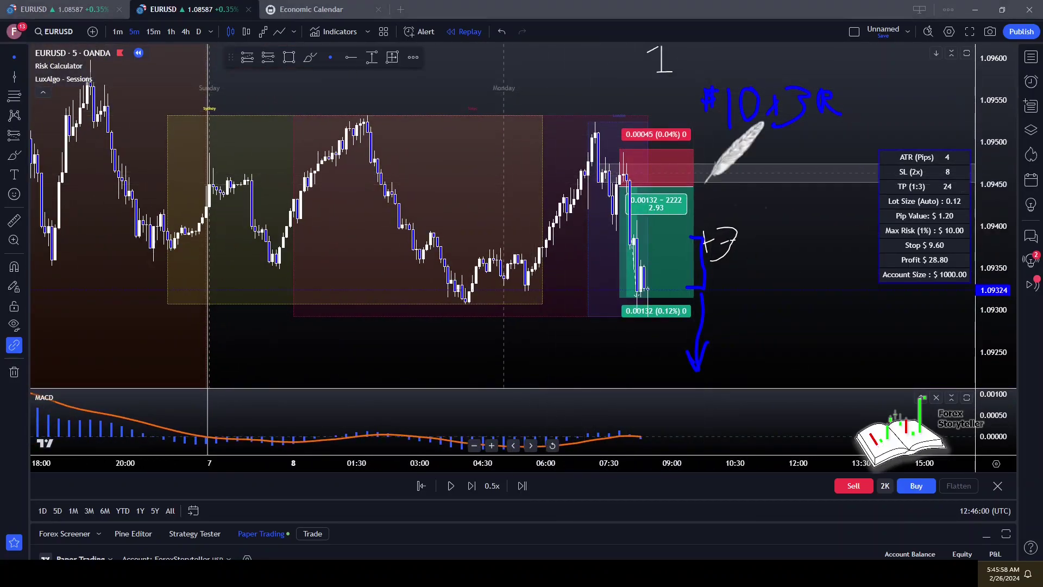
key("e")
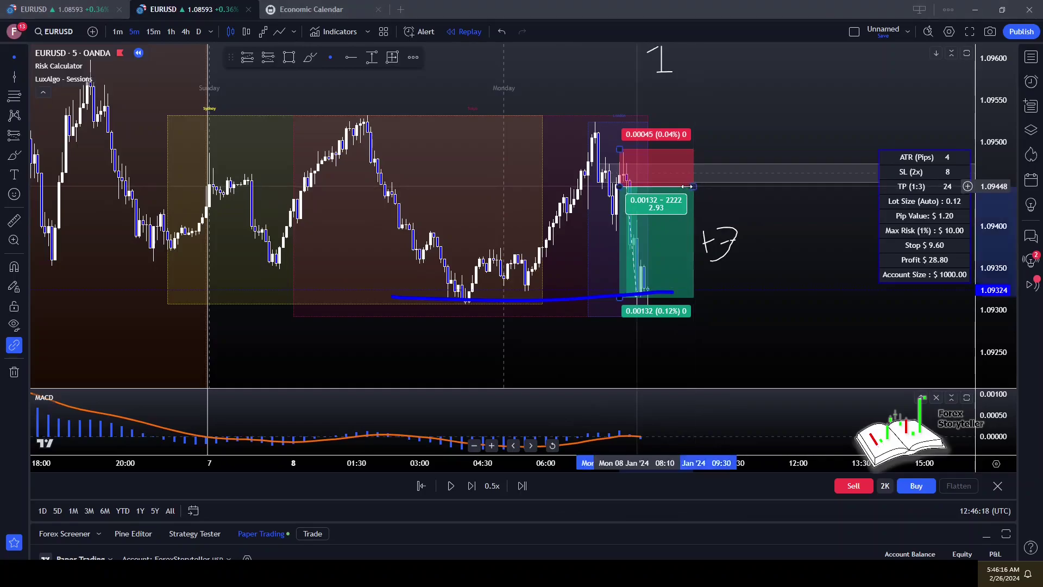
Step: Narrow the short position so that it ends at the latest replayed candle
left_click_drag(687, 186, 661, 188)
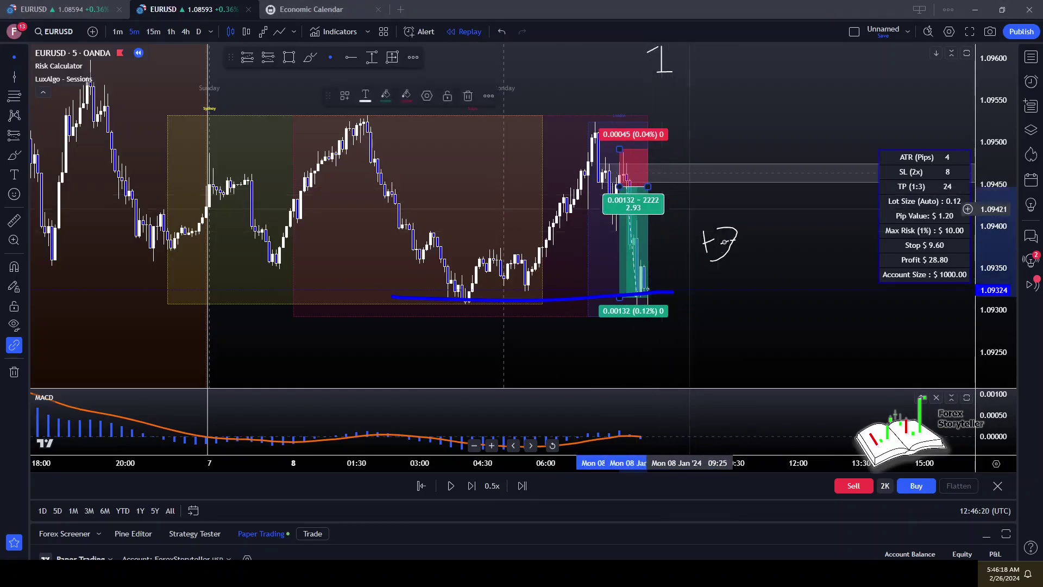
left_click_drag(706, 329, 603, 324)
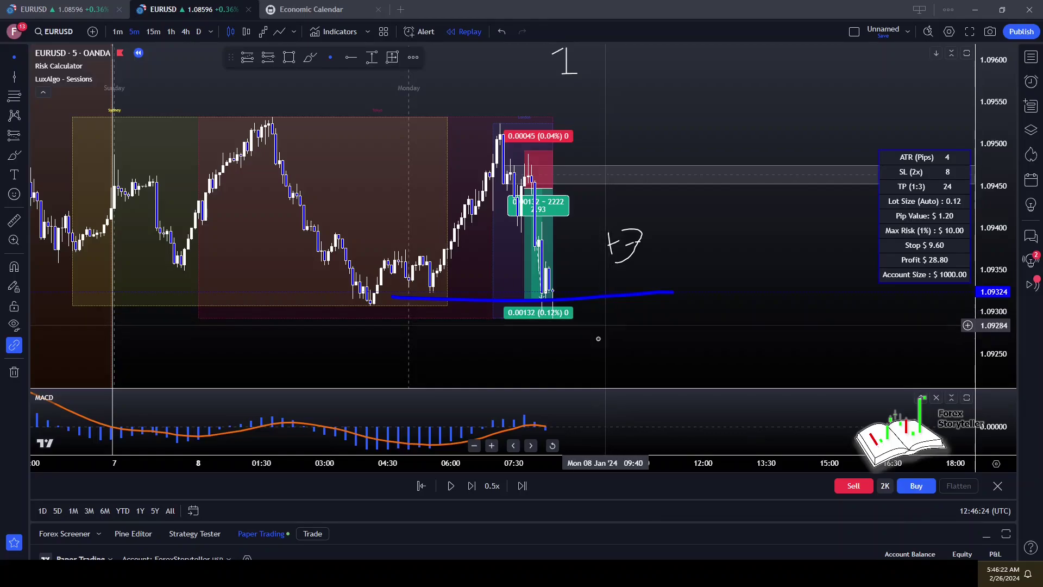
Step: Advance the bar replay by seven 5-minute candles, one candle at a time
left_click(476, 487)
left_click(474, 486)
left_click(474, 486)
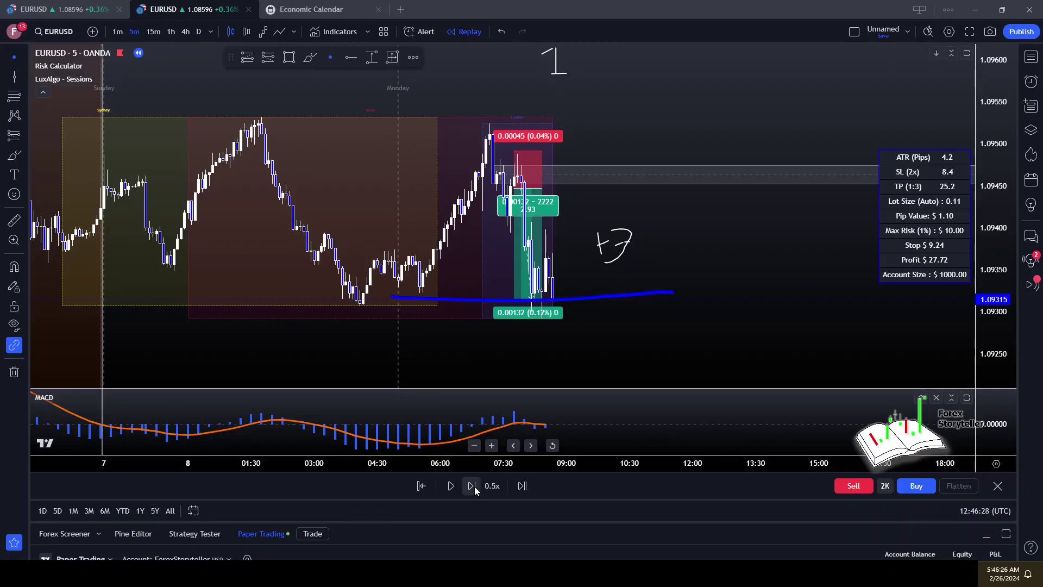
left_click(474, 486)
left_click(474, 487)
left_click(474, 487)
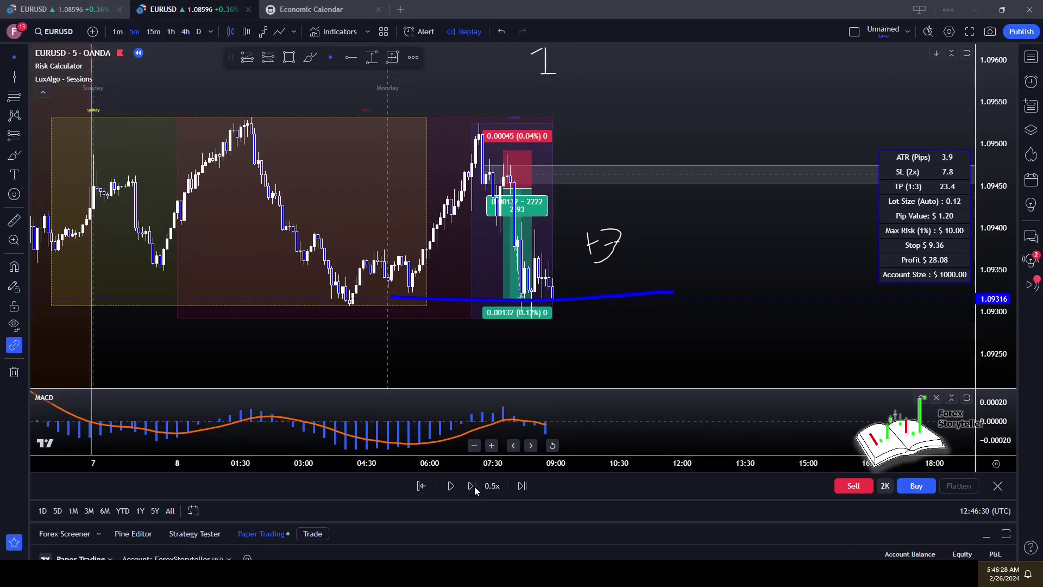
left_click(474, 487)
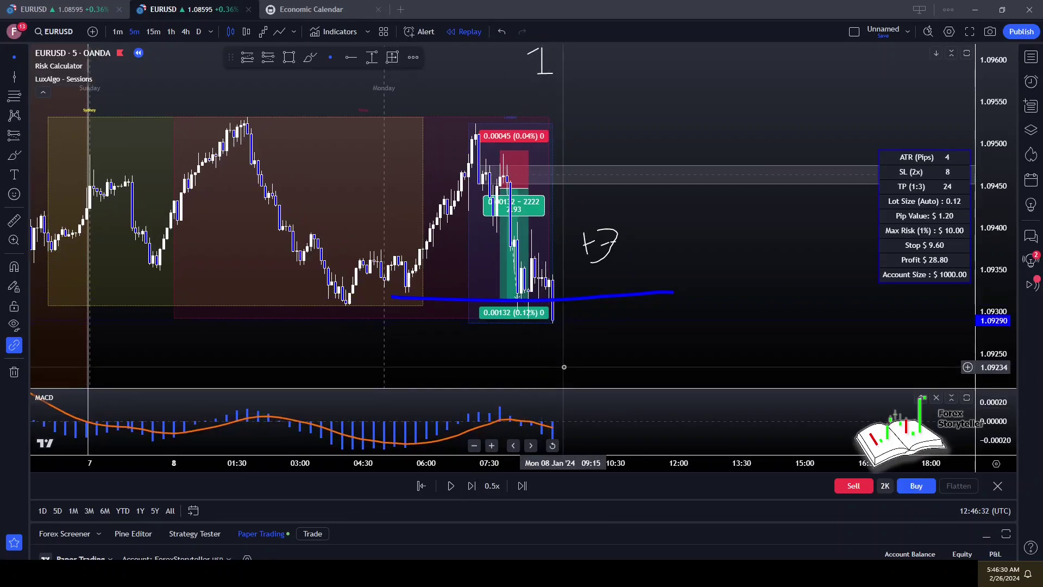
Step: Enlarge the MACD pane below the price chart and show more of its history
left_click_drag(556, 333, 679, 326)
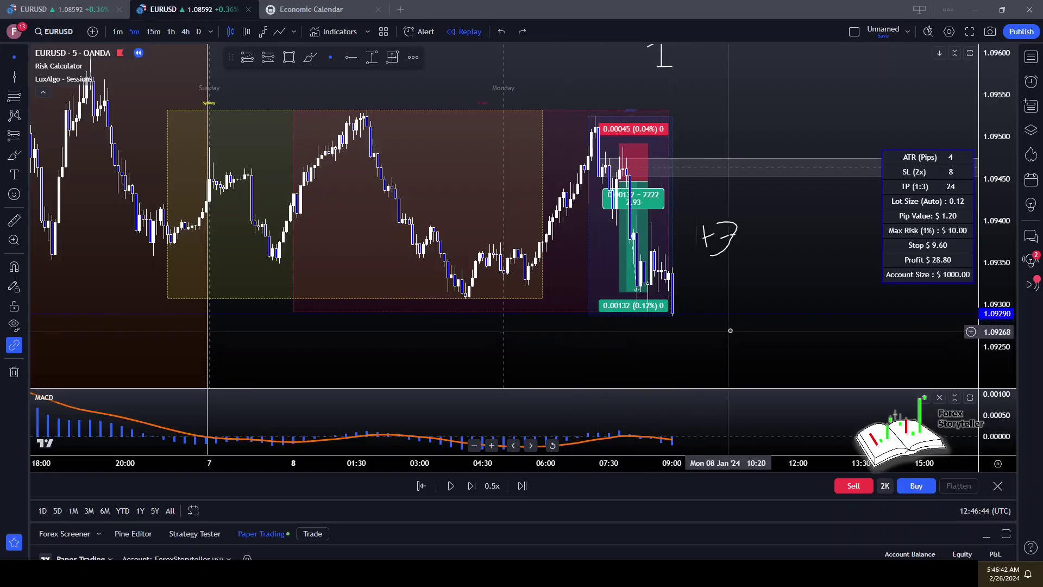
scroll(728, 328, "right", 3)
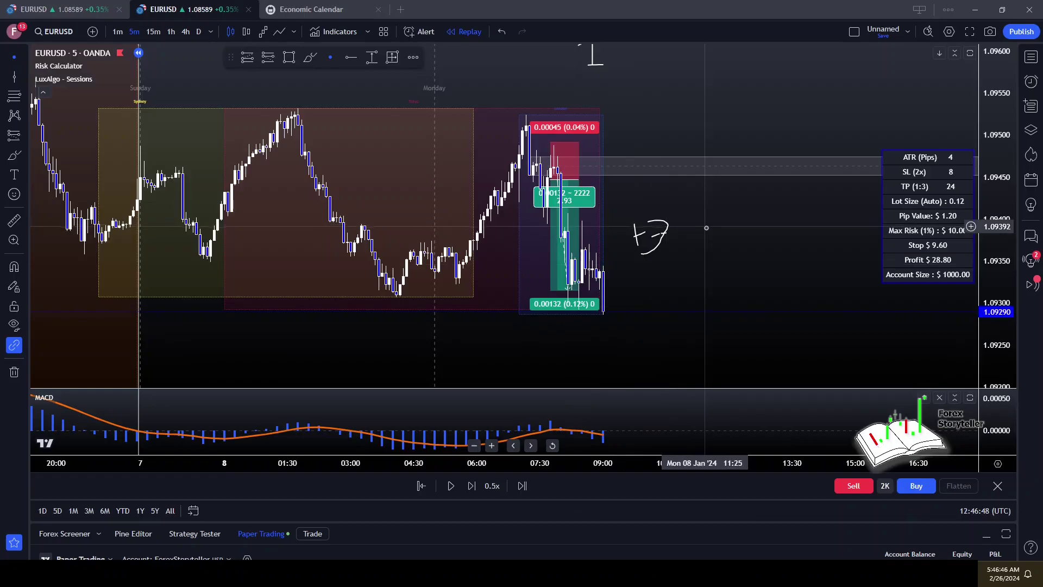
left_click_drag(624, 320, 616, 333)
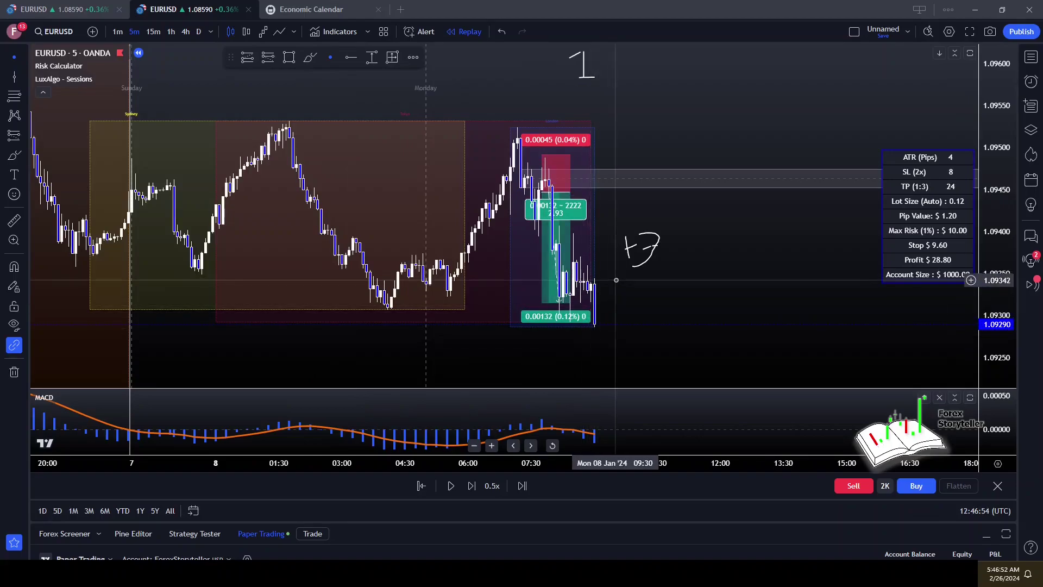
left_click_drag(627, 339, 629, 309)
left_click_drag(635, 388, 633, 309)
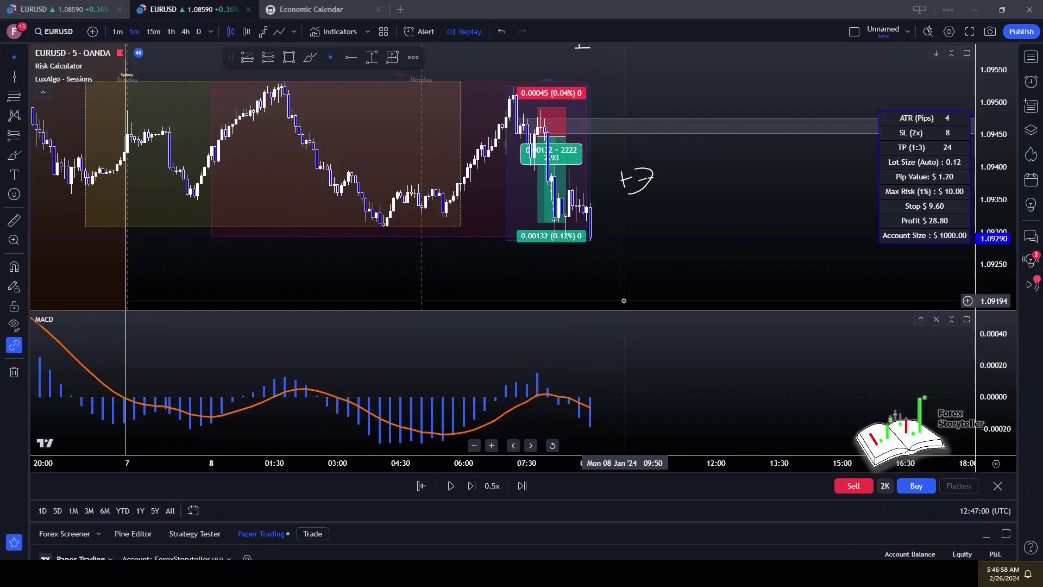
scroll(586, 419, "down", 2)
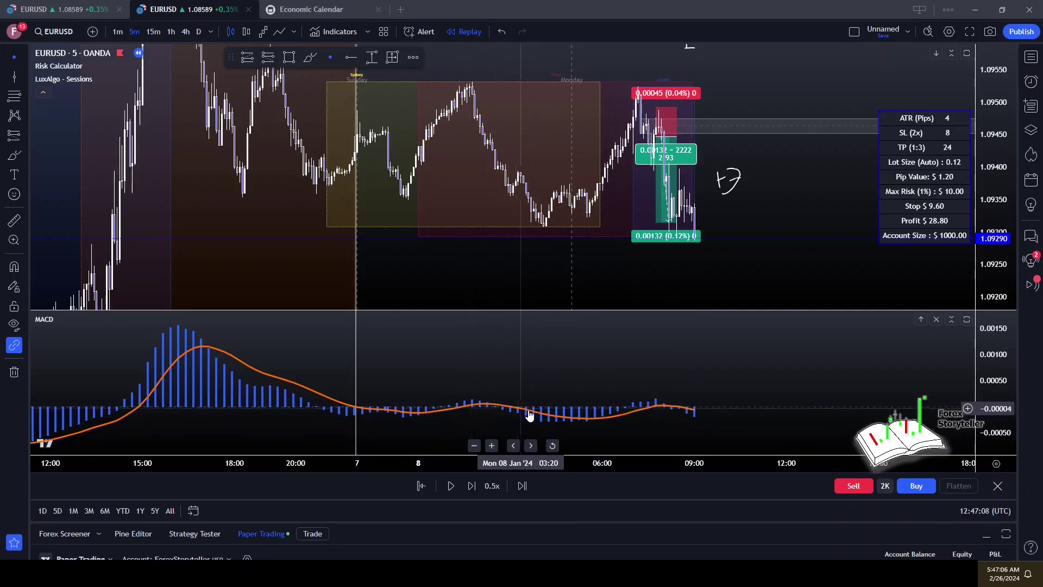
Step: Advance the bar replay by four 5-minute candles, one candle at a time
scroll(684, 277, "right", 3)
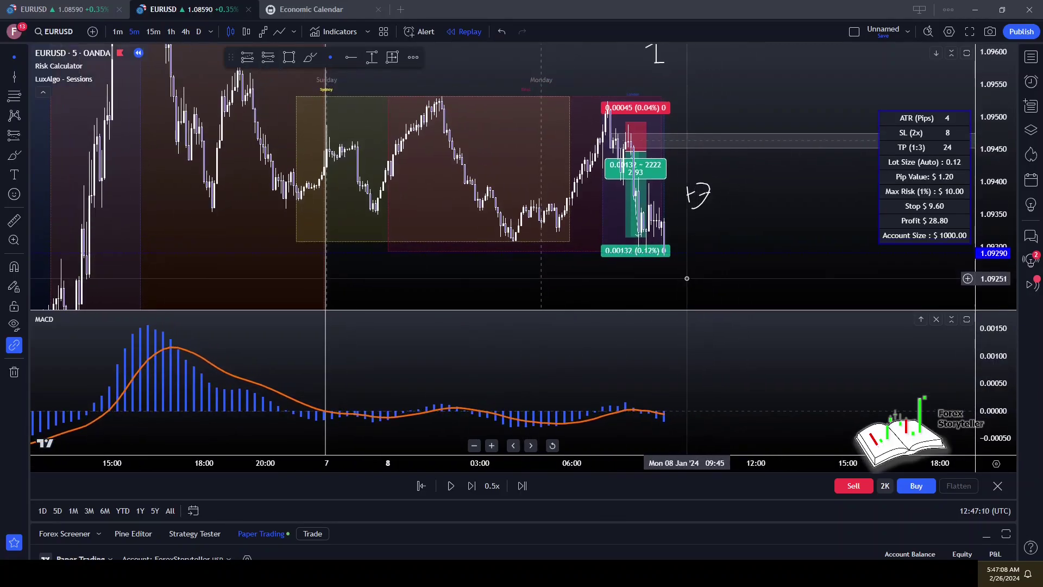
scroll(683, 277, "left", 5)
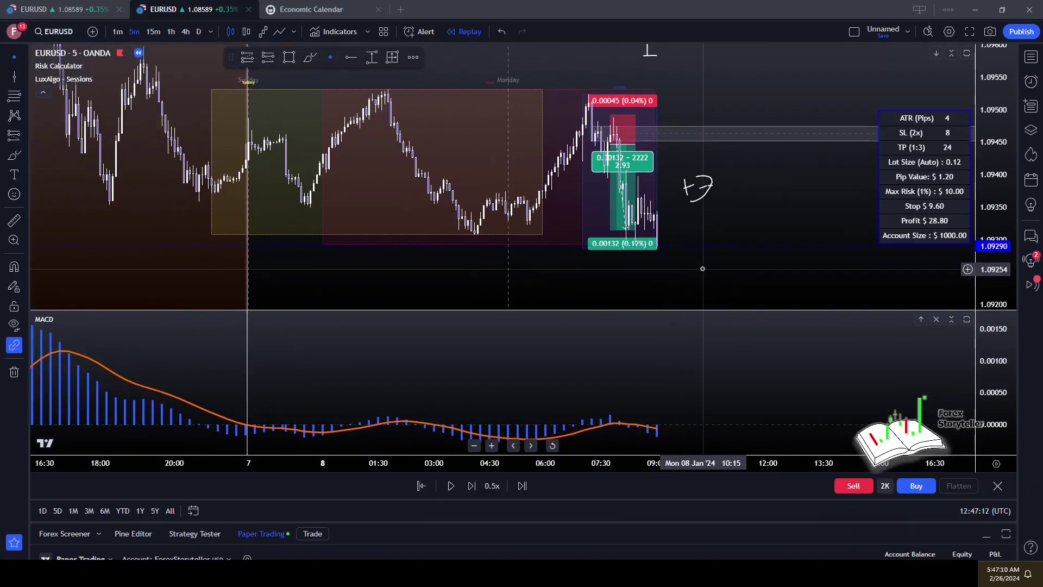
scroll(705, 265, "left", 3)
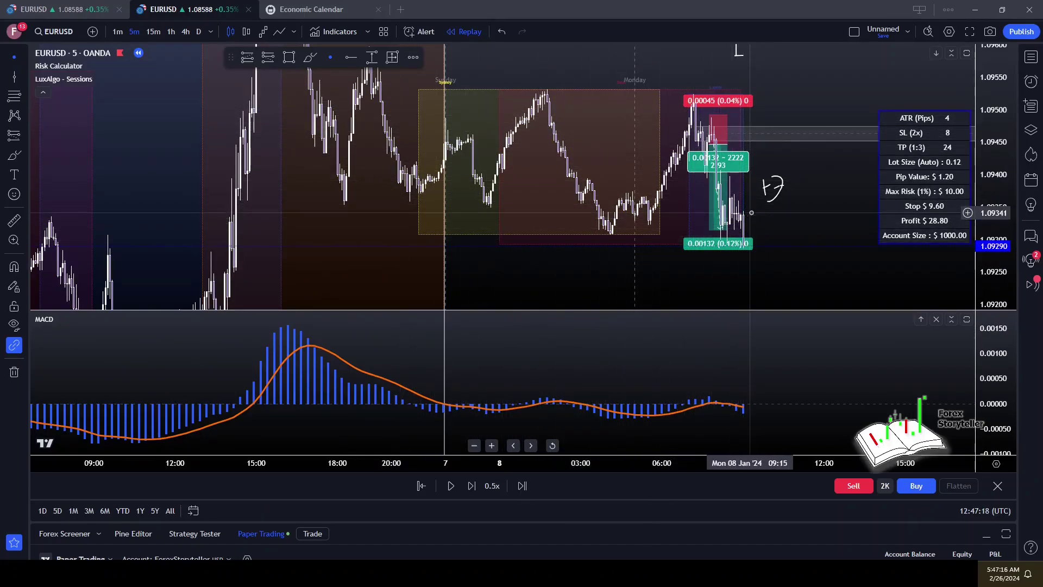
left_click_drag(785, 209, 728, 207)
scroll(728, 207, "up", 5)
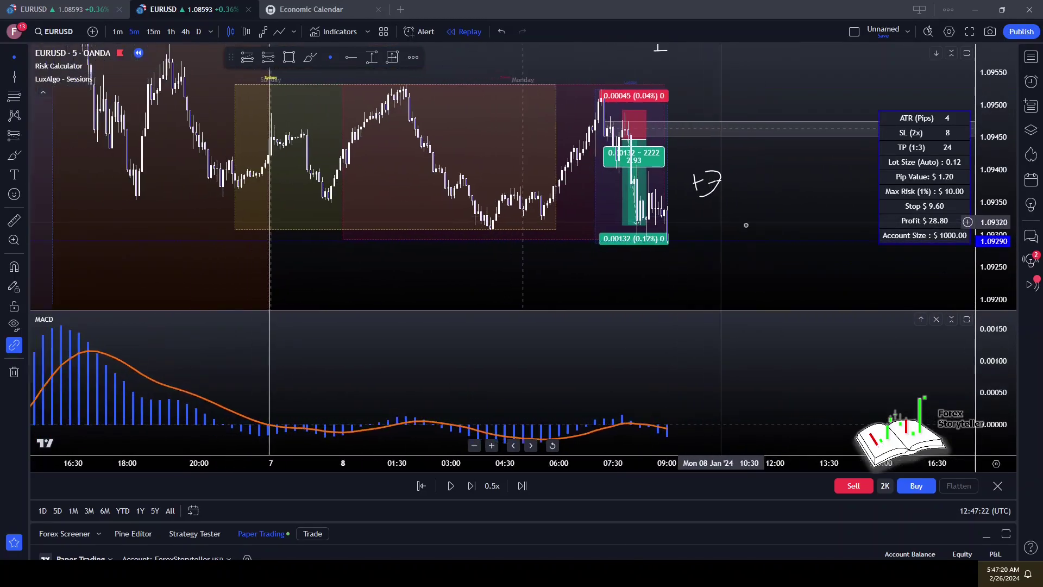
scroll(725, 225, "left", 3)
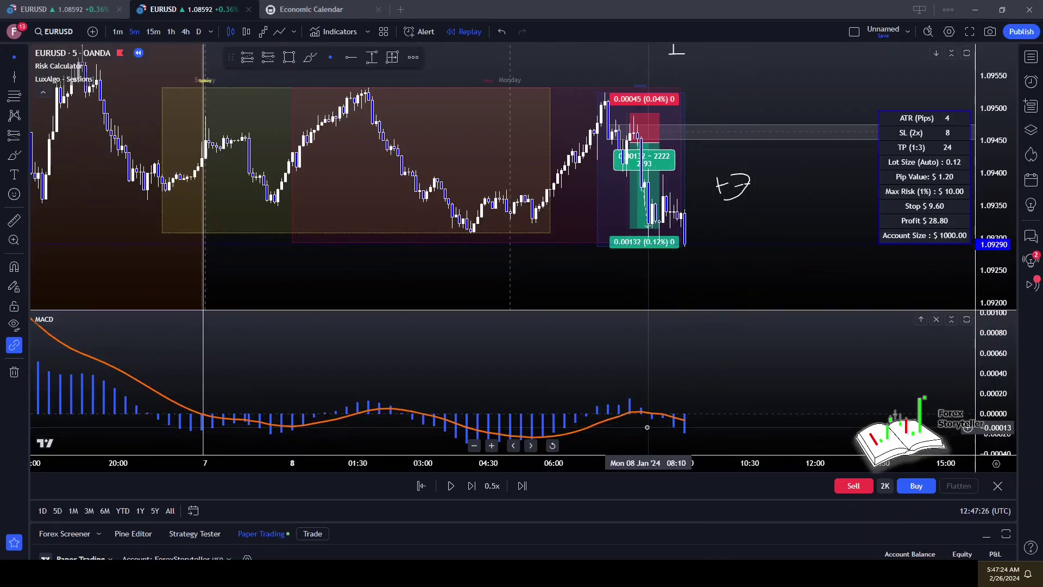
left_click(471, 486)
left_click(471, 486)
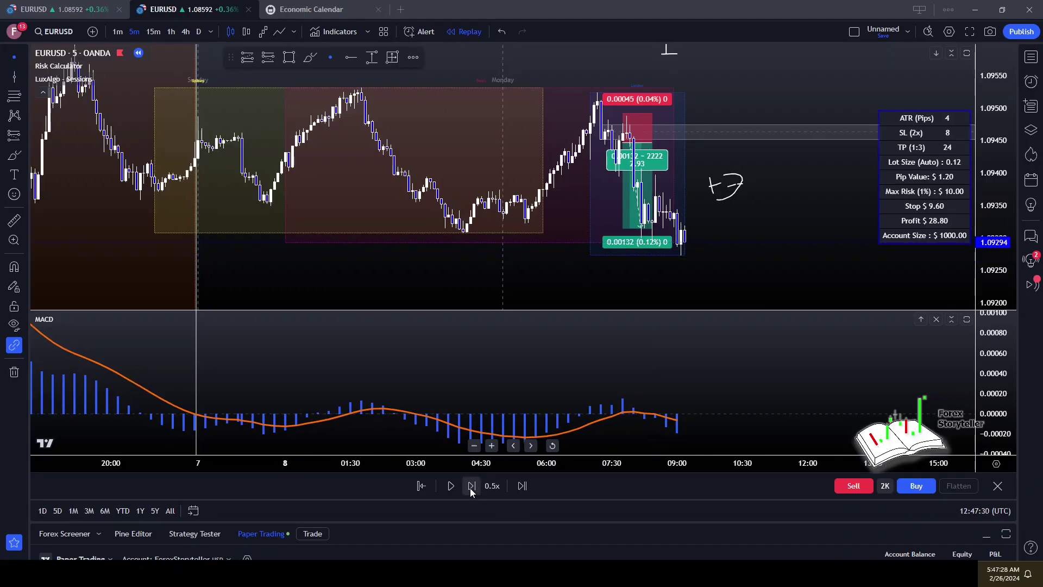
left_click(471, 486)
left_click(470, 486)
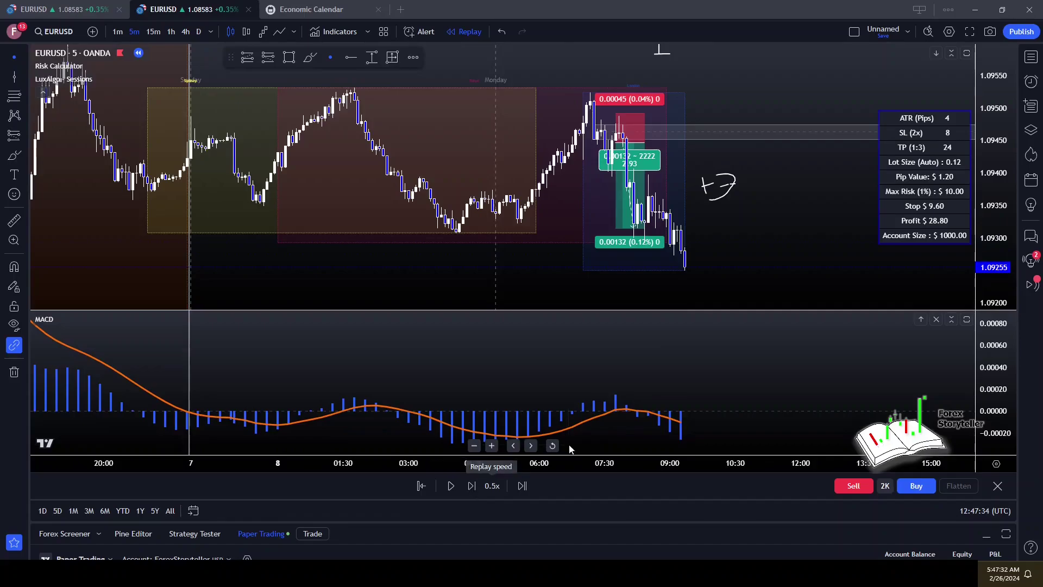
Step: Move the grey zone down to the small pullback before the latest drop, spanning 1.09314 to 1.09289 and starting at 08:45
mouse_move(744, 132)
left_mouse_down()
mouse_move(843, 214)
mouse_move(823, 234)
left_mouse_up()
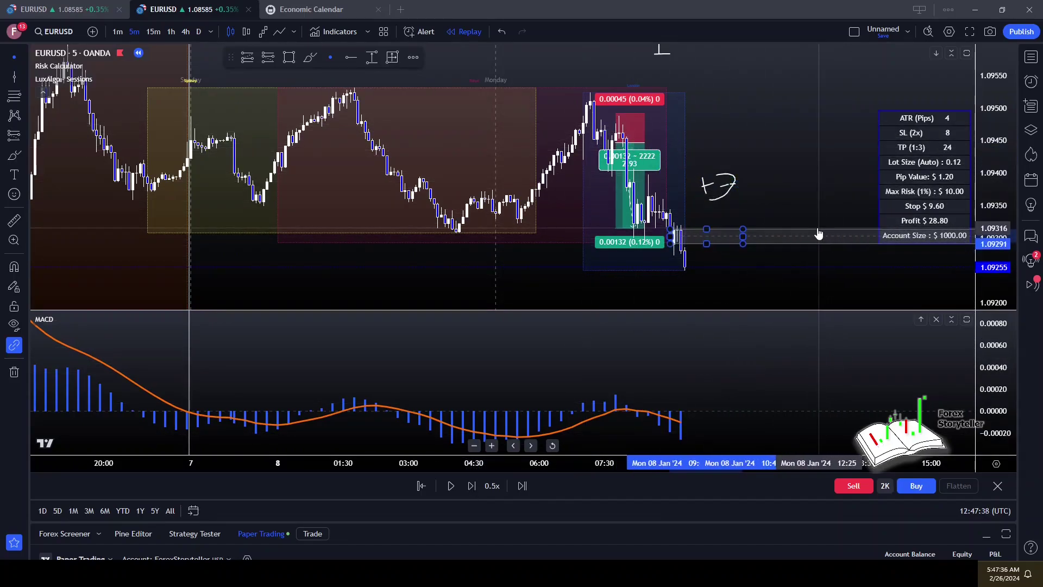
left_click(803, 168)
left_click_drag(804, 167, 765, 127)
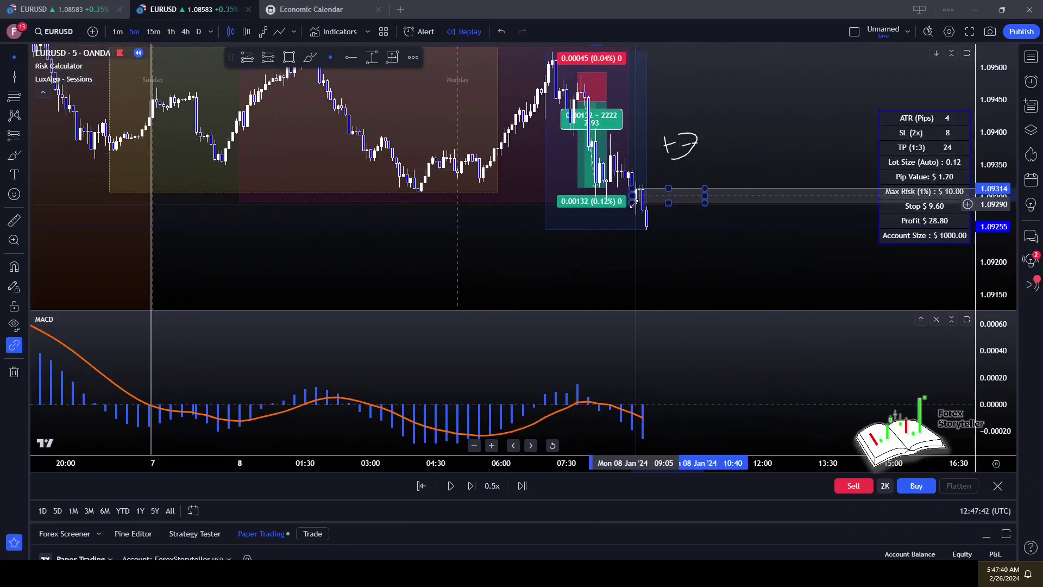
left_click_drag(631, 203, 628, 198)
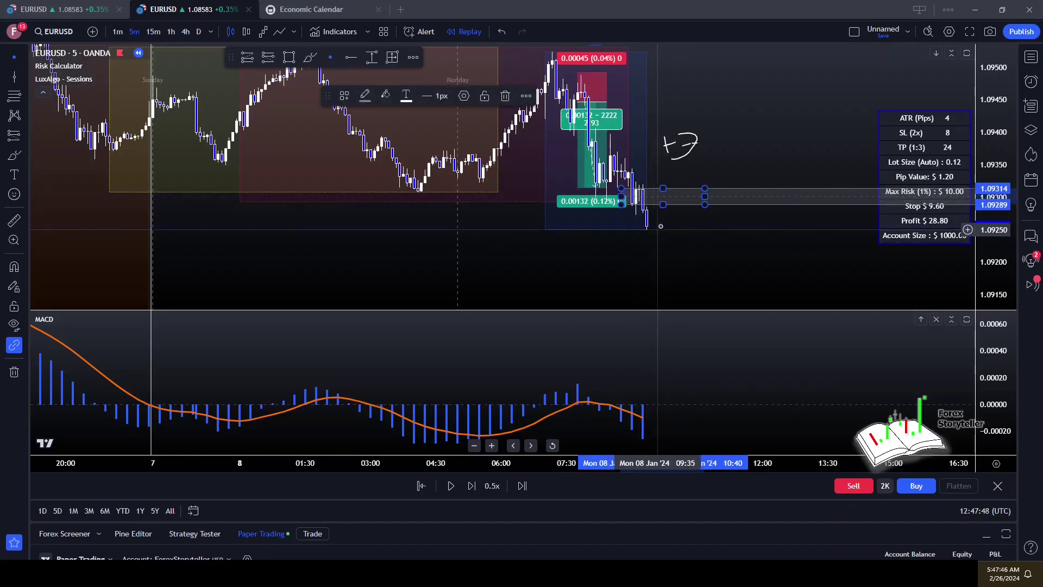
Step: Advance the replay by two candles and place a short position at the latest candle with its entry just below the grey zone
left_click(470, 488)
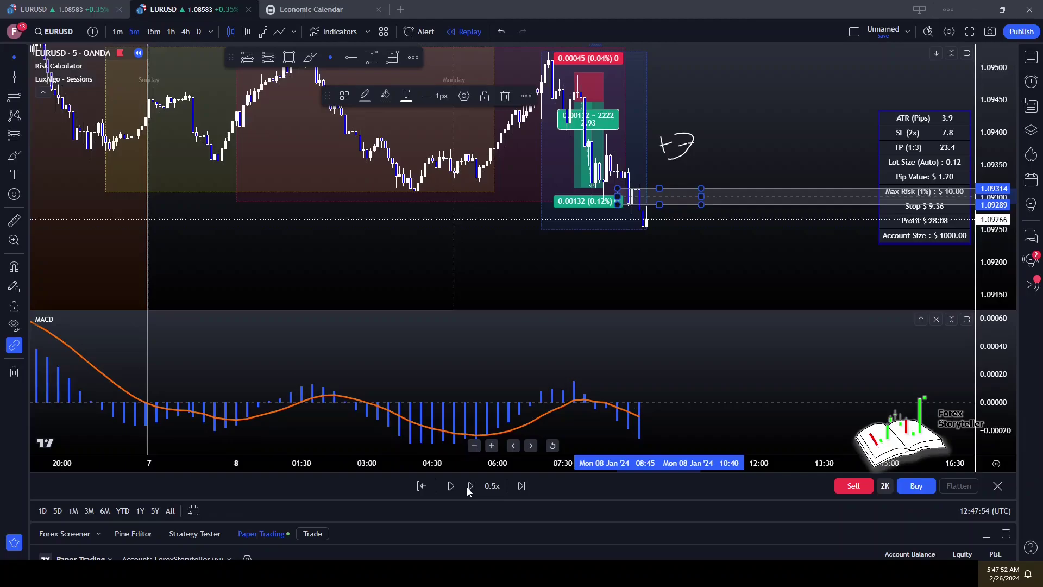
left_click(470, 488)
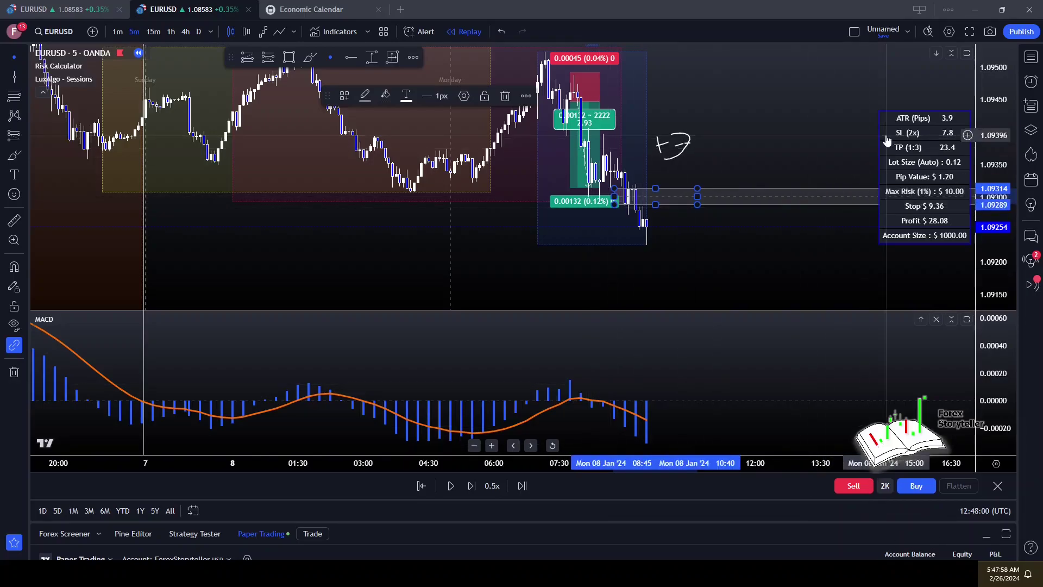
left_click(247, 59)
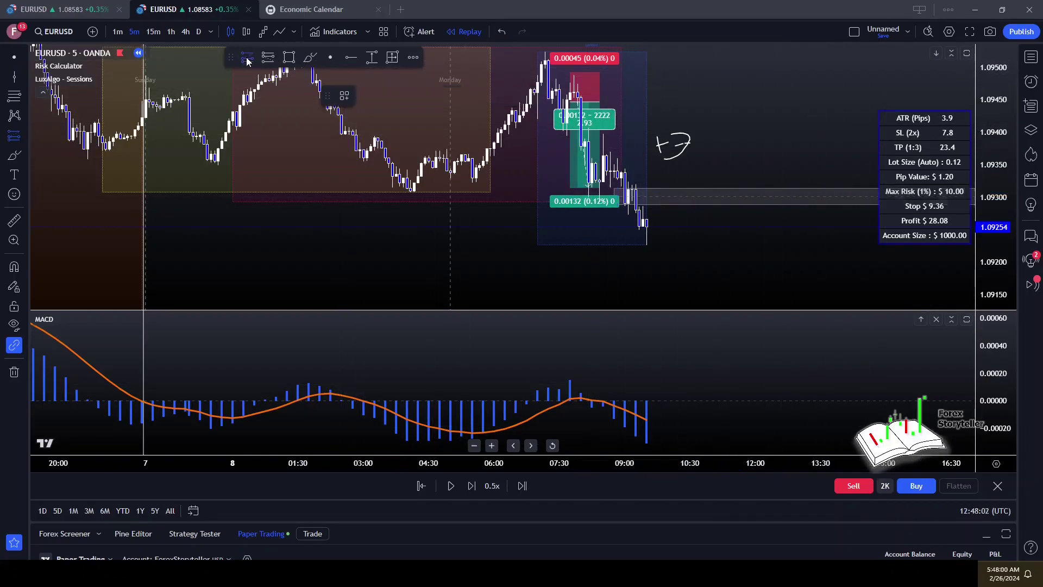
left_click(648, 210)
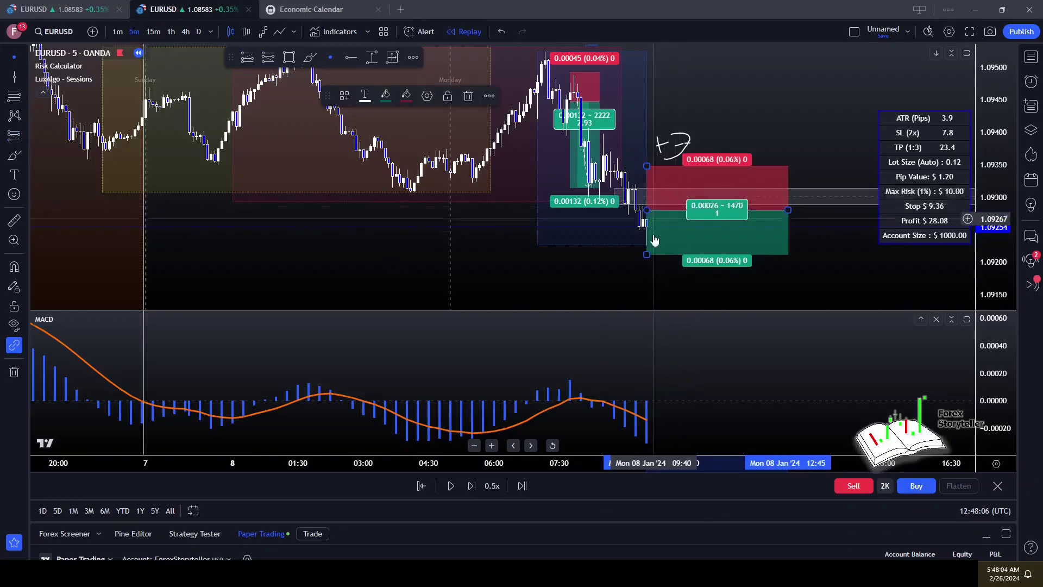
Step: Set the new short position's stop at 0.00063 and its target at 0.00189 for a risk/reward ratio of 3
left_click_drag(647, 259, 647, 308)
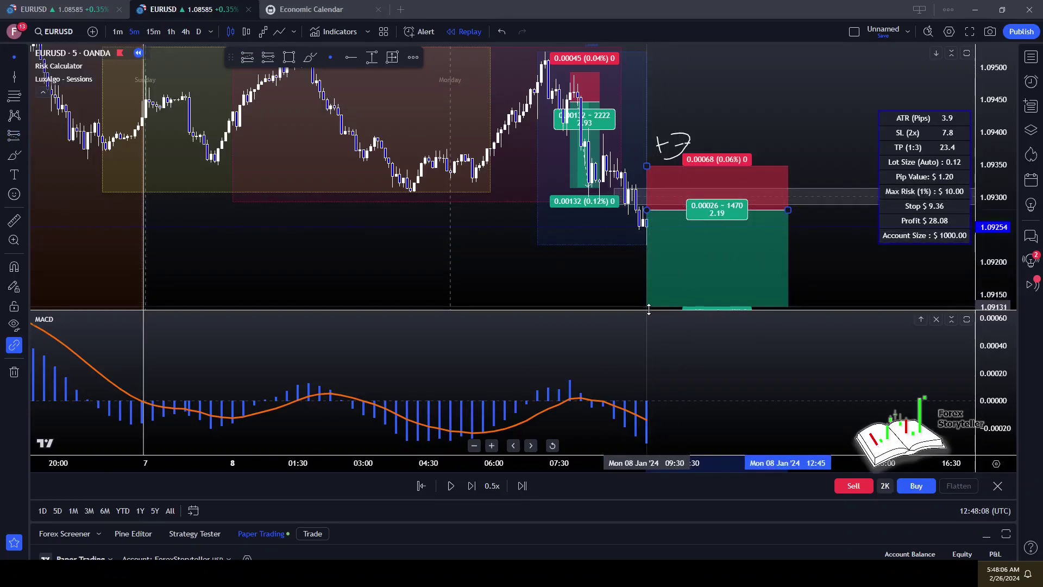
left_click_drag(648, 164, 633, 172)
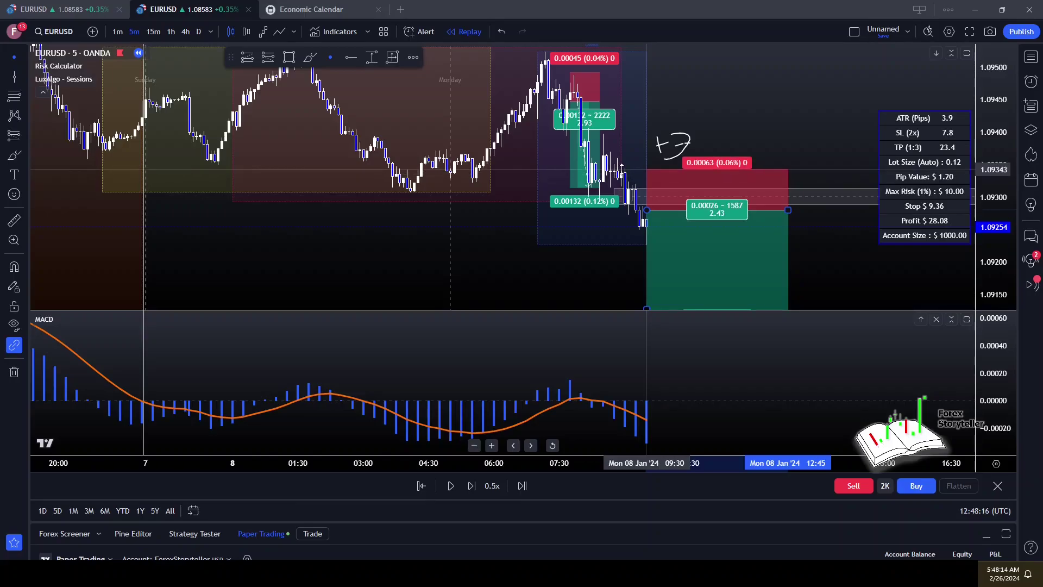
left_click_drag(794, 123, 779, 35)
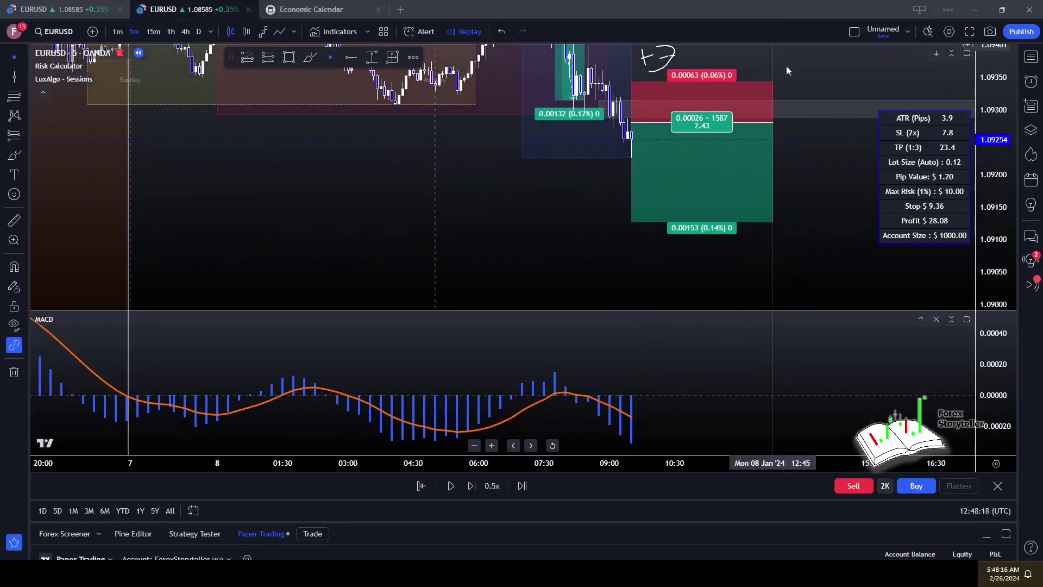
left_click_drag(630, 221, 628, 237)
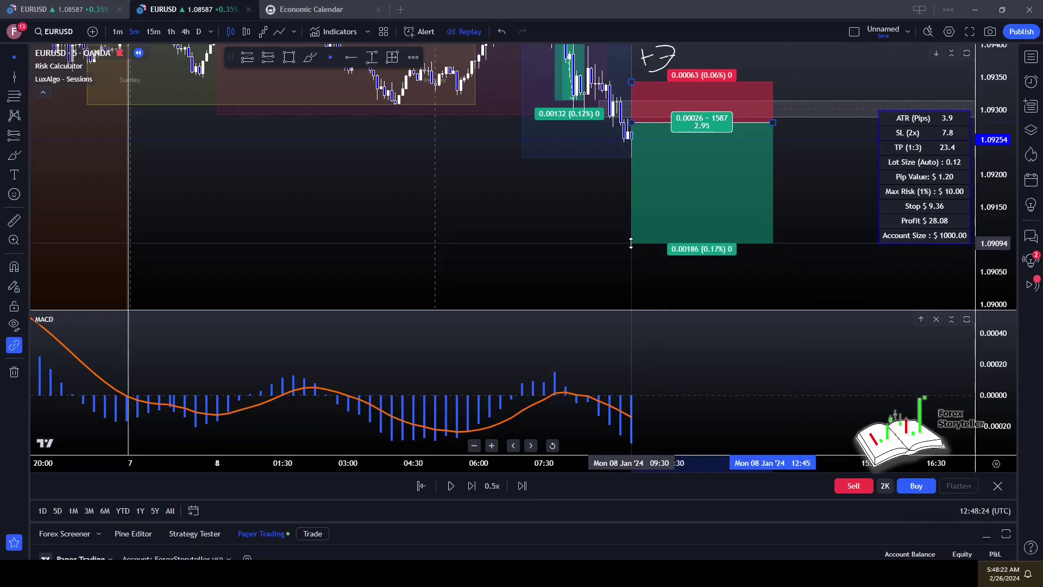
left_click_drag(598, 200, 648, 234)
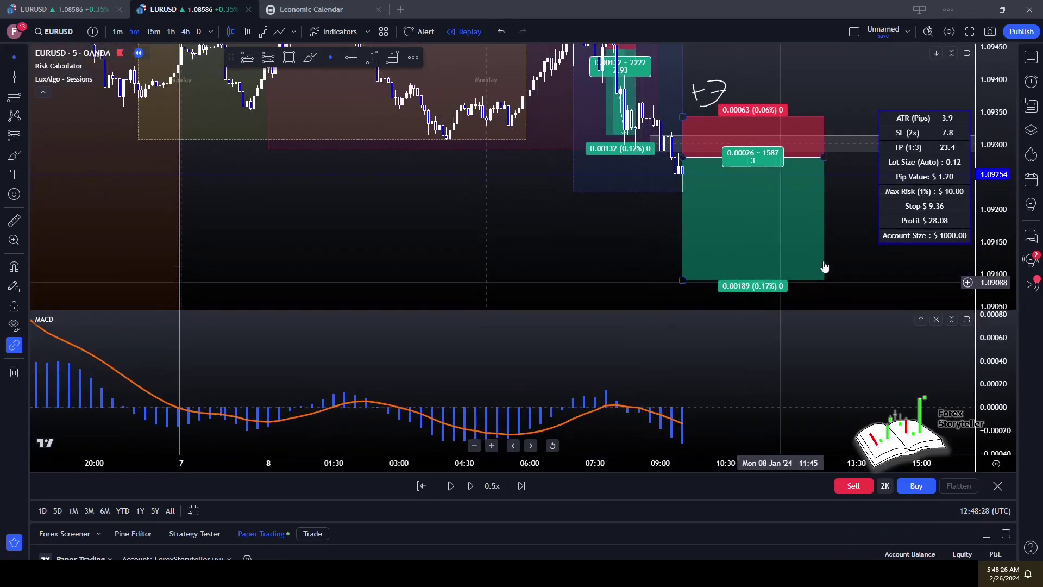
Step: Shrink the MACD pane to give the price chart with the new short position more height
left_click_drag(803, 82, 834, 262)
left_click_drag(665, 306, 669, 224)
left_click_drag(797, 144, 675, 90)
left_click_drag(757, 103, 688, 116)
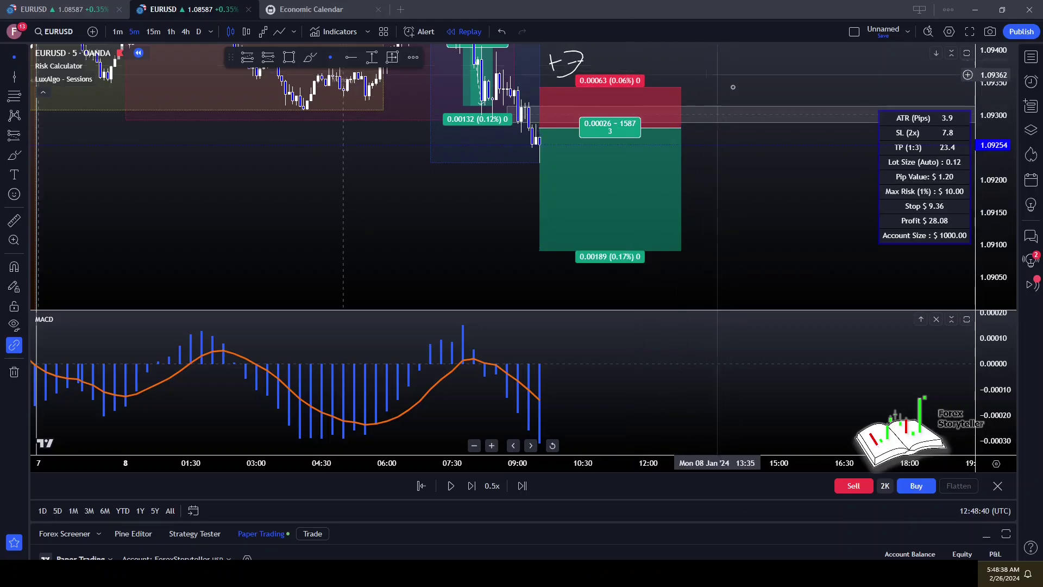
left_click_drag(715, 75, 799, 125)
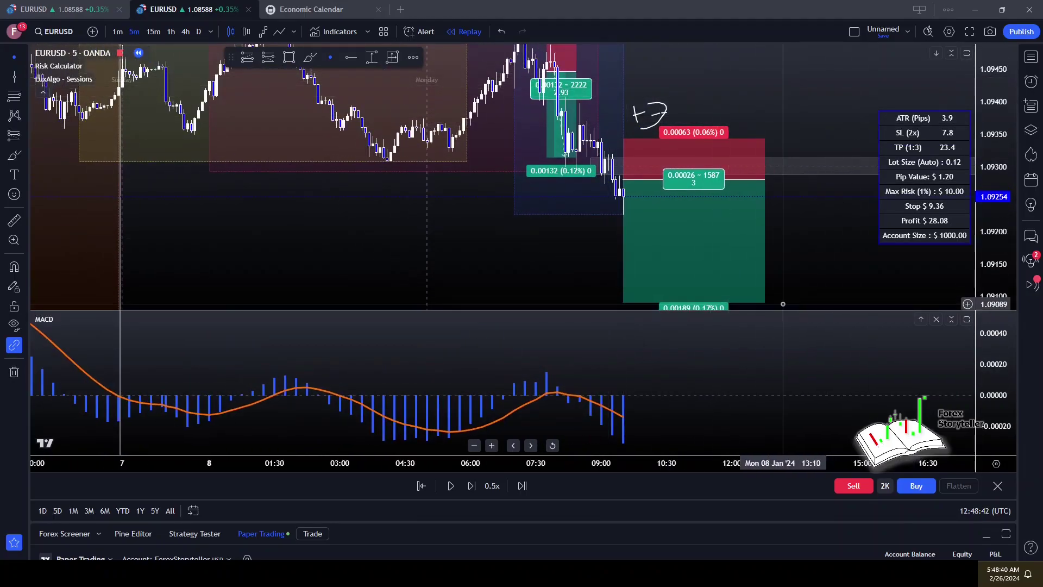
left_click_drag(782, 312, 782, 391)
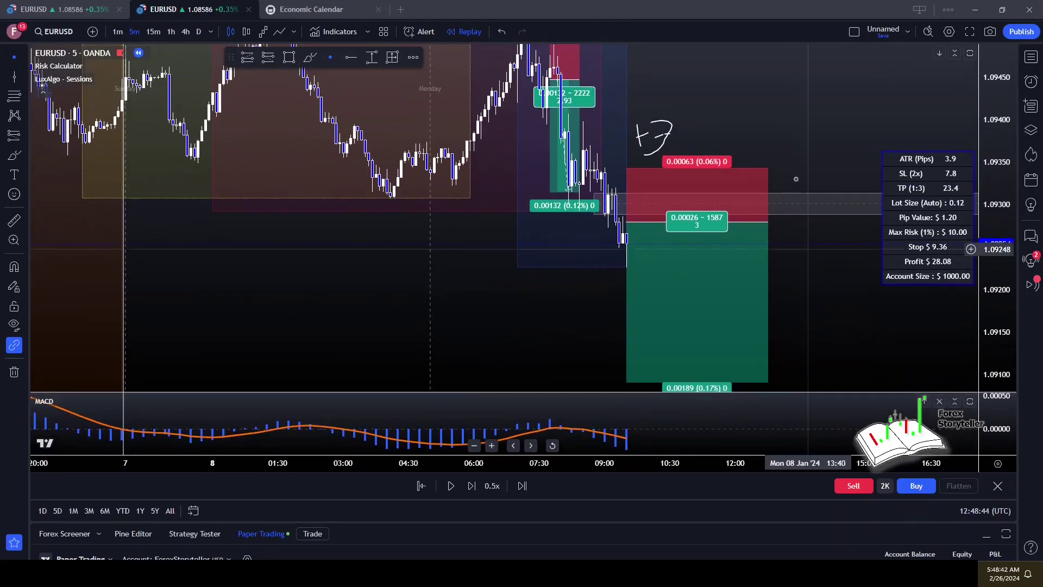
Step: Extend the new short position's target toward Friday's low, to 0.00346 for a risk/reward ratio of 5.49
scroll(756, 151, "down", 2)
scroll(756, 151, "down", 1)
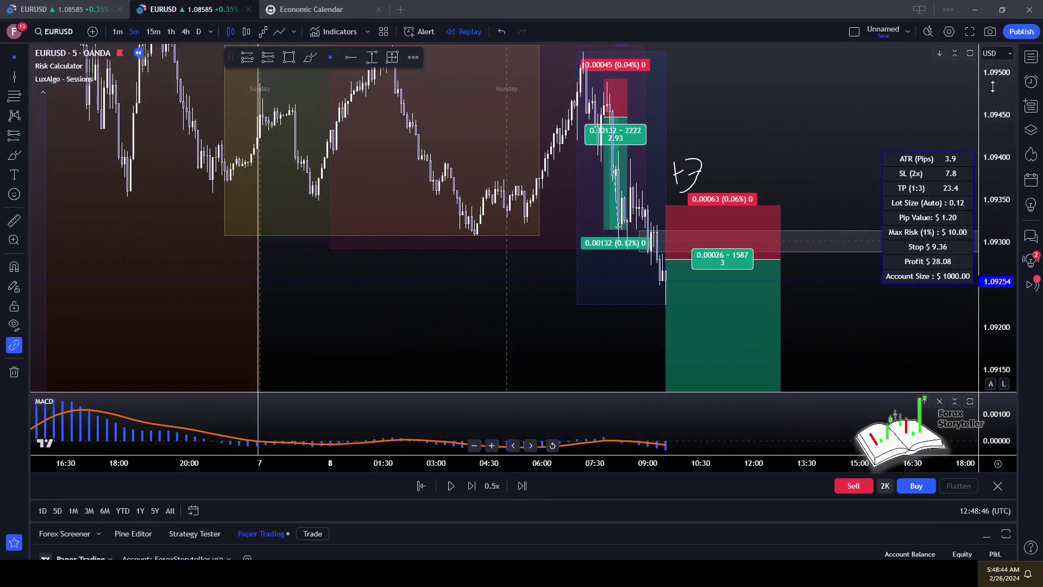
left_click_drag(992, 86, 906, 195)
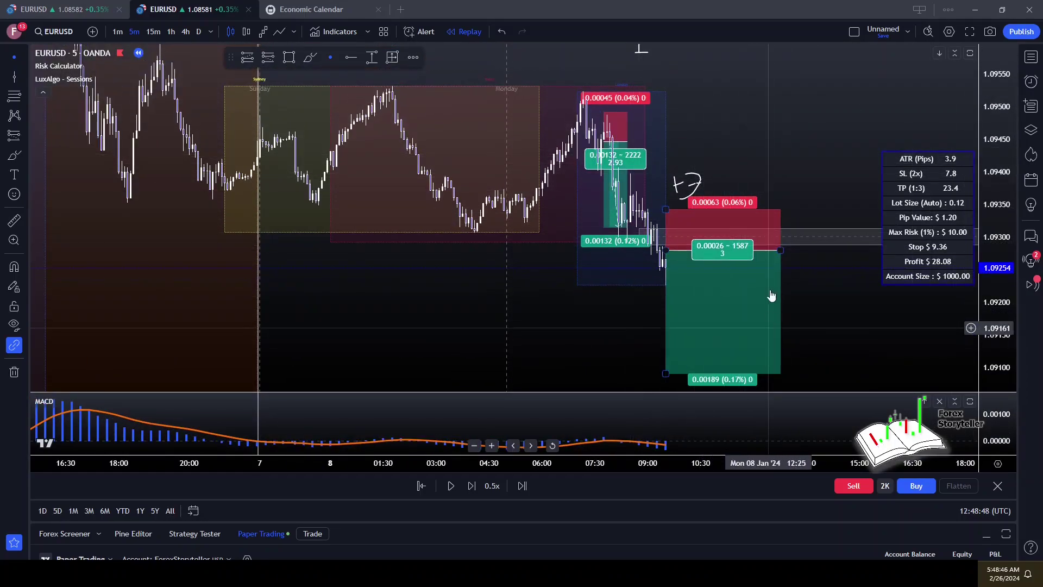
scroll(732, 144, "up", 5)
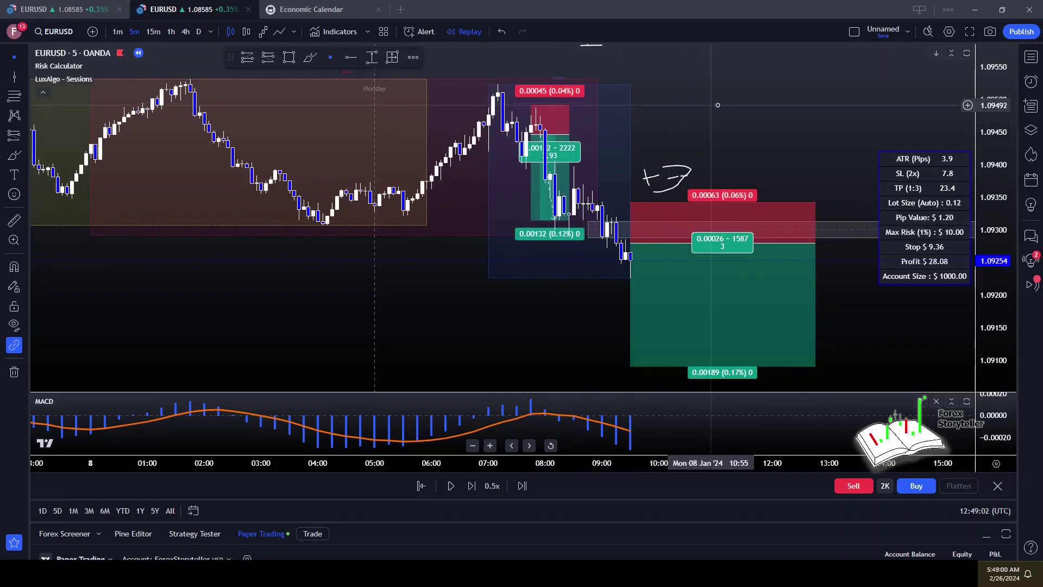
scroll(733, 113, "down", 2)
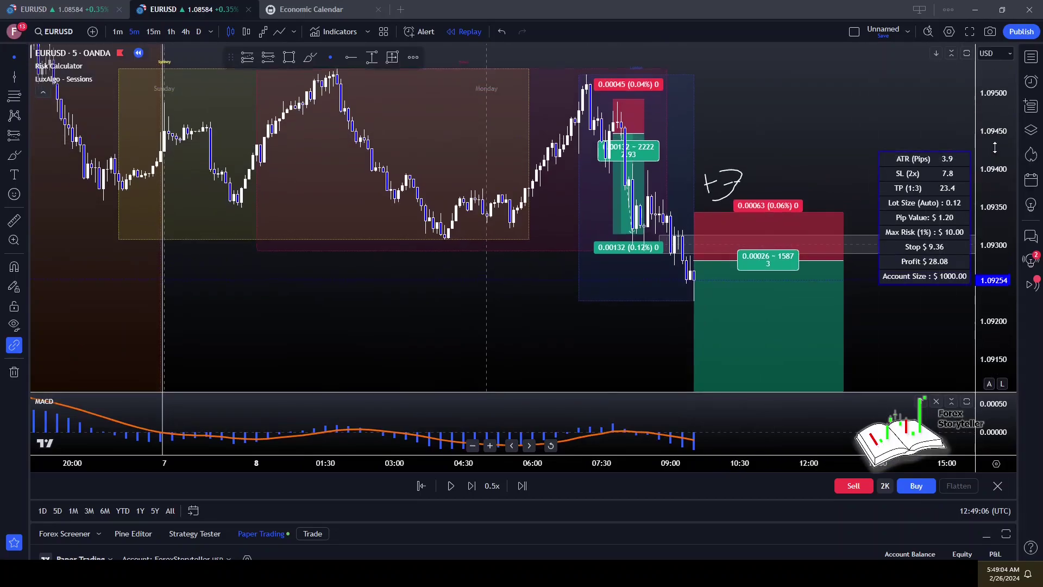
scroll(624, 207, "up", 2)
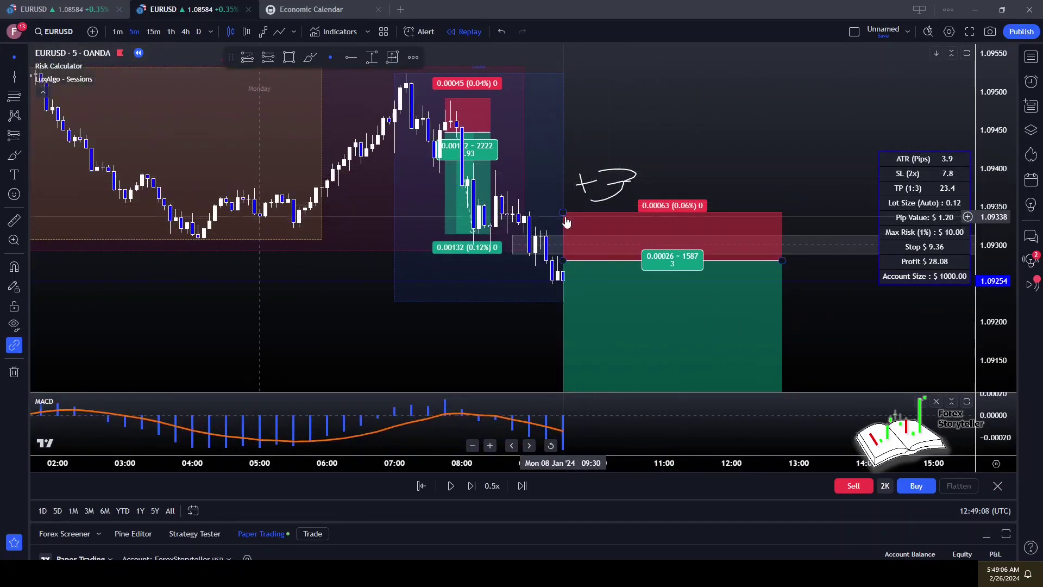
mouse_move(543, 279)
left_mouse_down()
mouse_move(679, 162)
mouse_move(542, 132)
mouse_move(458, 88)
left_mouse_up()
scroll(679, 162, "down", 2)
scroll(678, 163, "up", 2)
left_click_drag(989, 124, 989, 169)
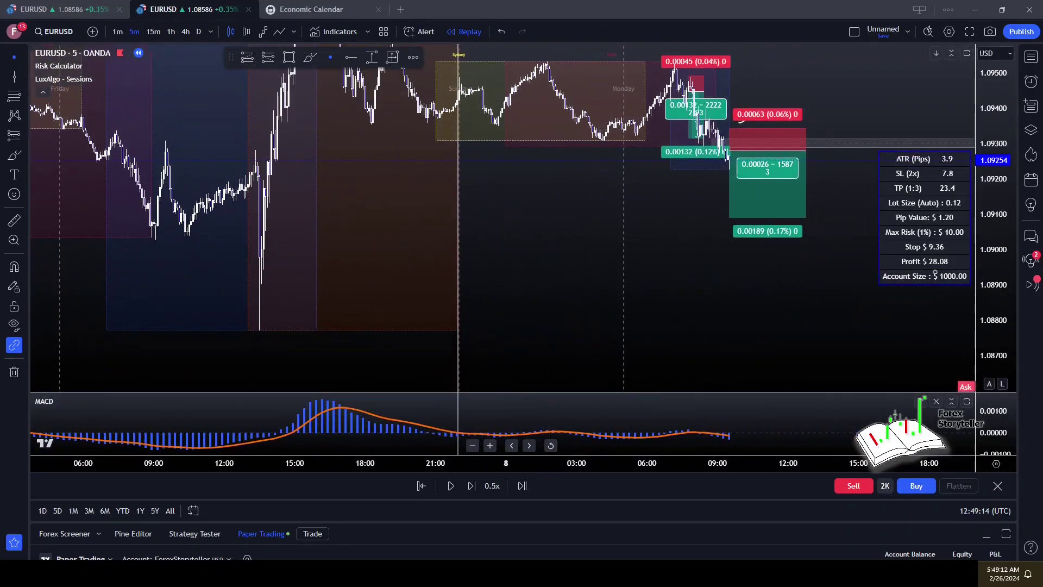
scroll(815, 239, "down", 1)
left_click_drag(747, 233, 354, 273)
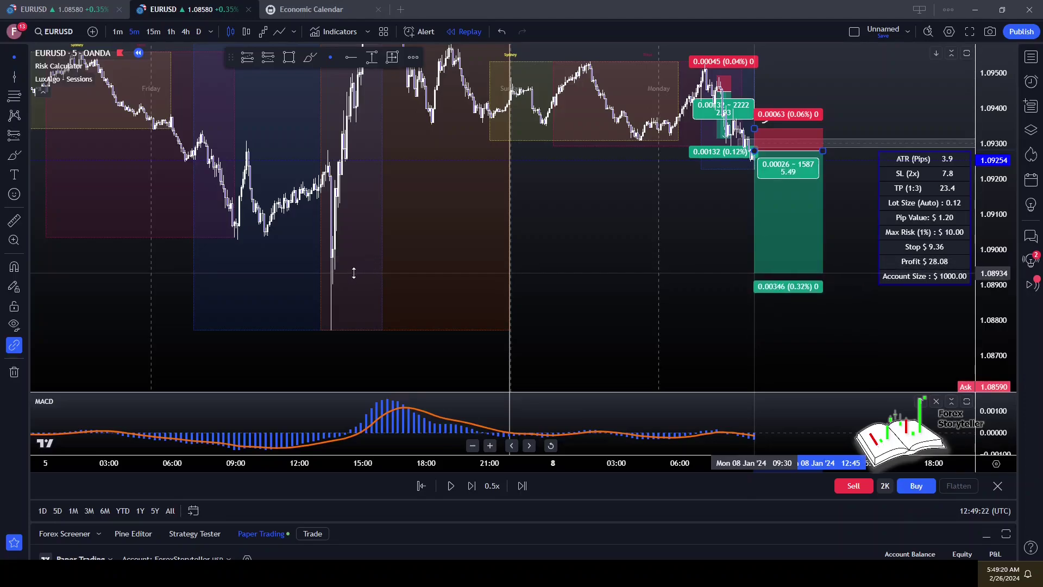
Step: Advance the bar replay by three 5-minute candles to test the new short position
left_click_drag(588, 203, 594, 225)
scroll(605, 220, "up", 2)
left_click_drag(555, 218, 653, 213)
left_click_drag(998, 228, 1000, 170)
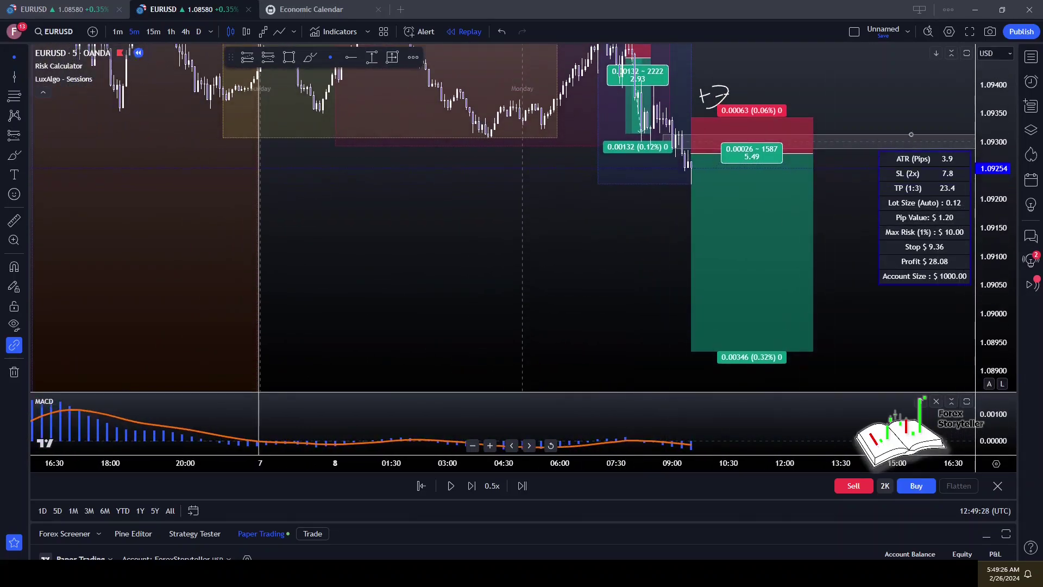
scroll(541, 232, "up", 3)
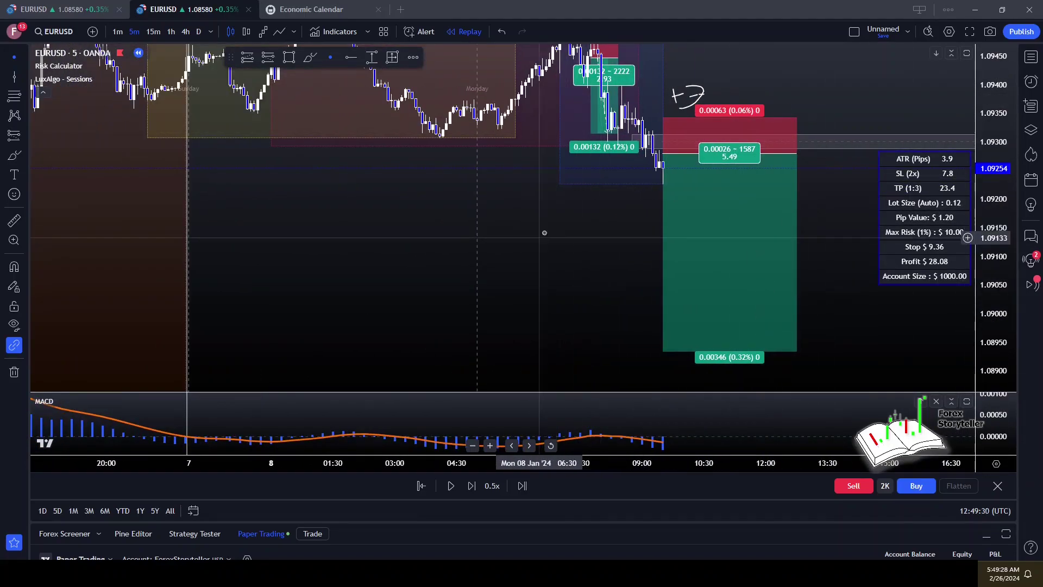
left_click_drag(540, 232, 588, 229)
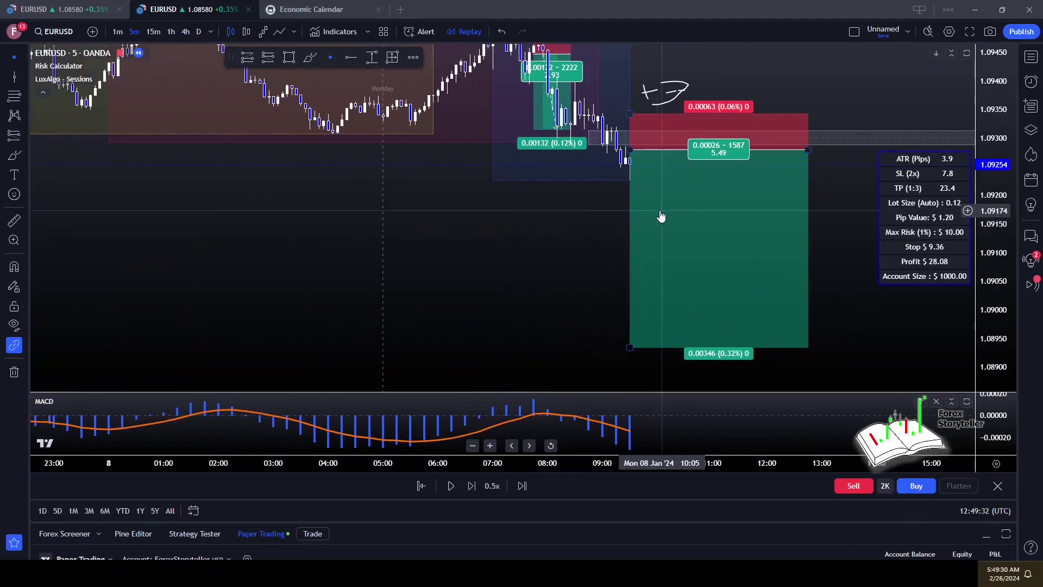
left_click(743, 153)
left_click(539, 326)
left_click(471, 485)
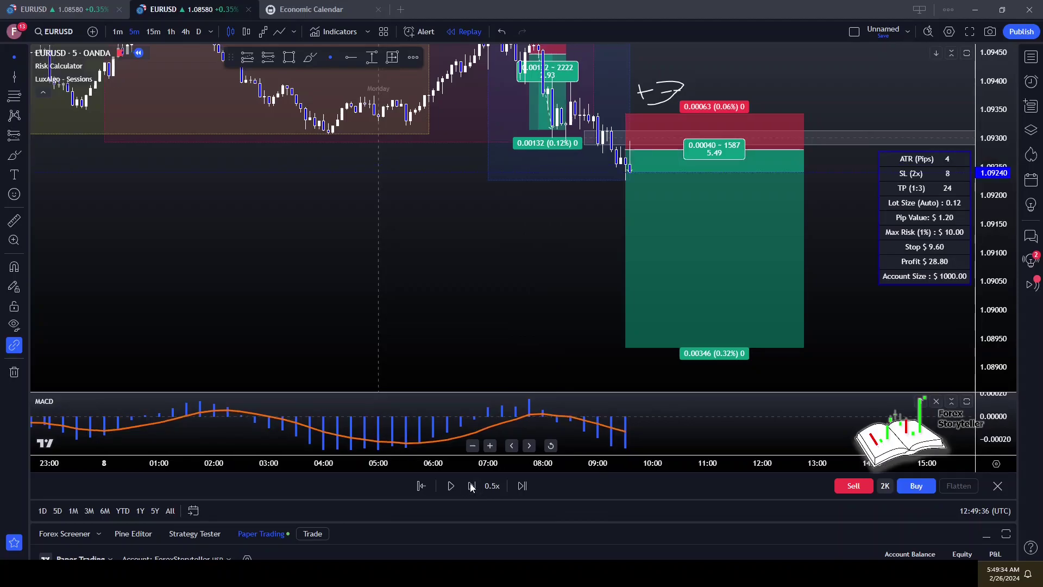
left_click(471, 485)
left_click(471, 485)
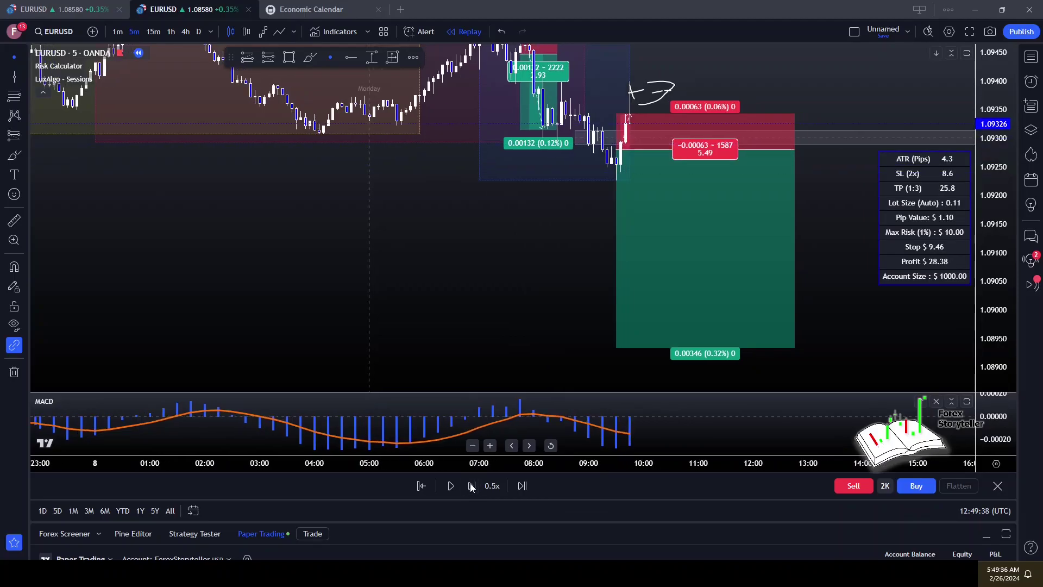
left_click_drag(543, 281, 535, 335)
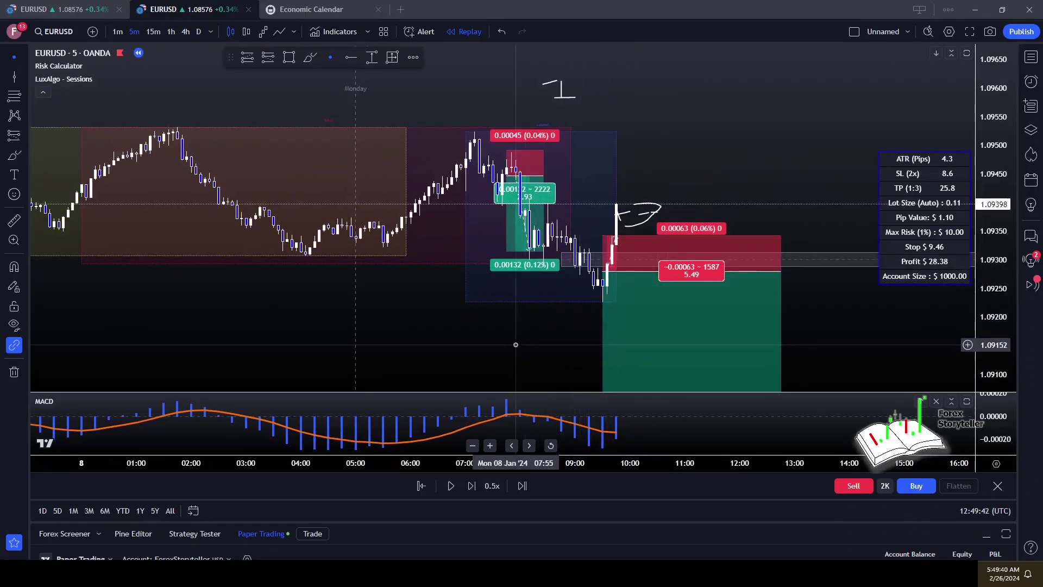
Step: Hand-draw a 2 with the brush above the second short position
scroll(574, 343, "down", 3)
left_click_drag(628, 372, 521, 382)
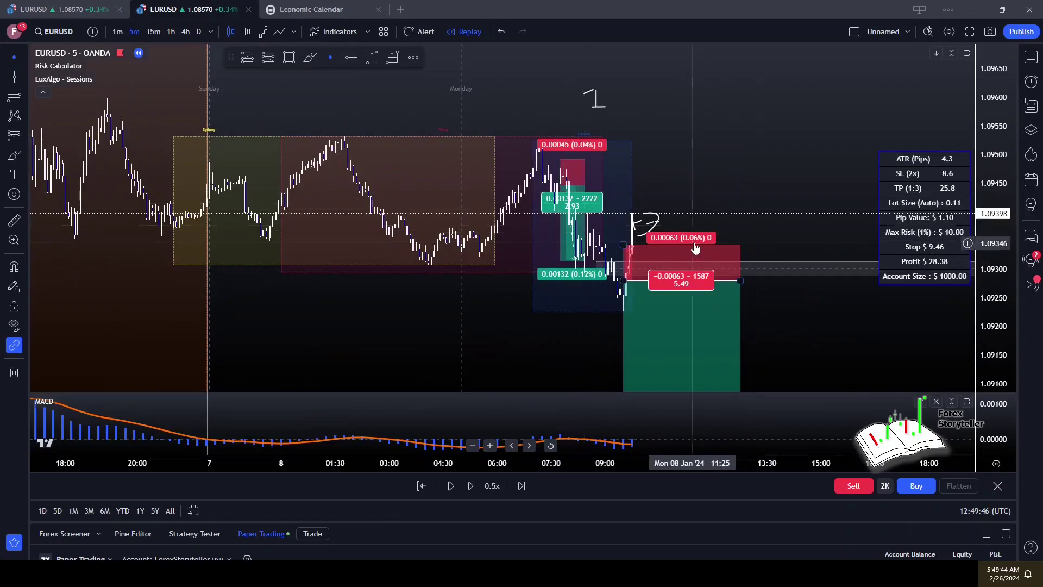
scroll(705, 133, "up", 5)
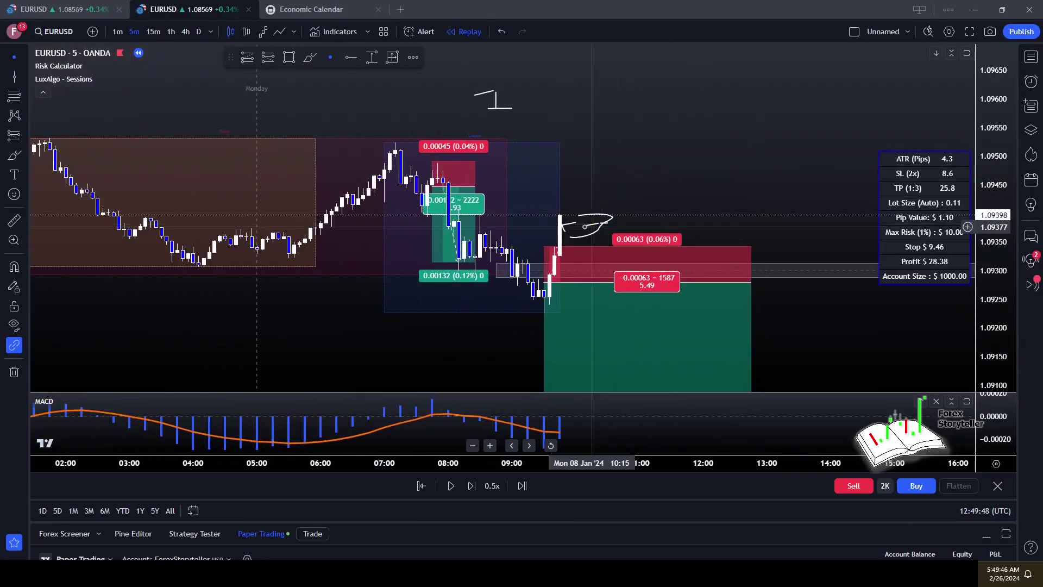
left_click(310, 57)
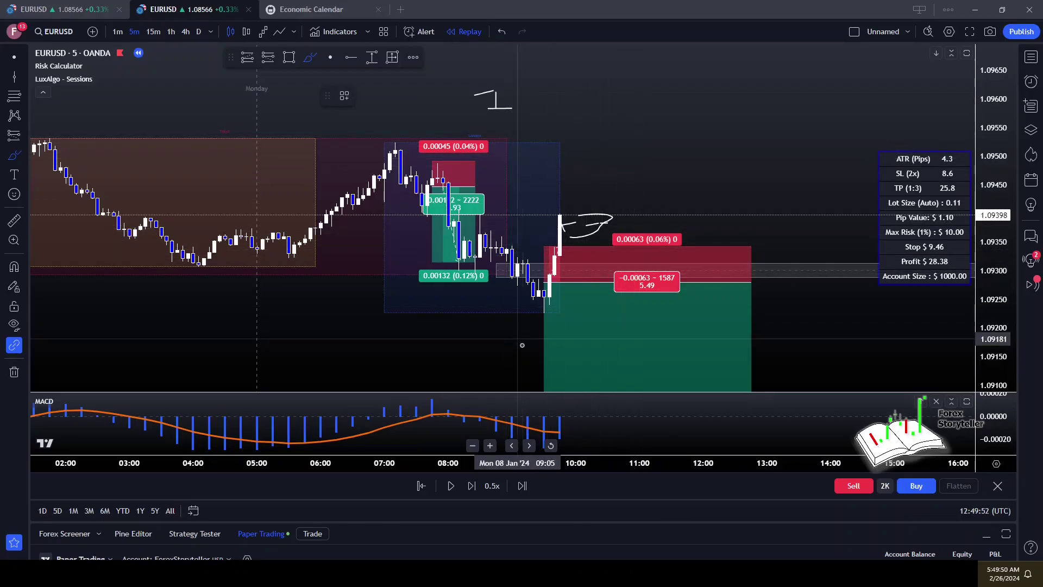
mouse_move(644, 168)
left_mouse_down()
mouse_move(638, 151)
mouse_move(666, 179)
left_mouse_up()
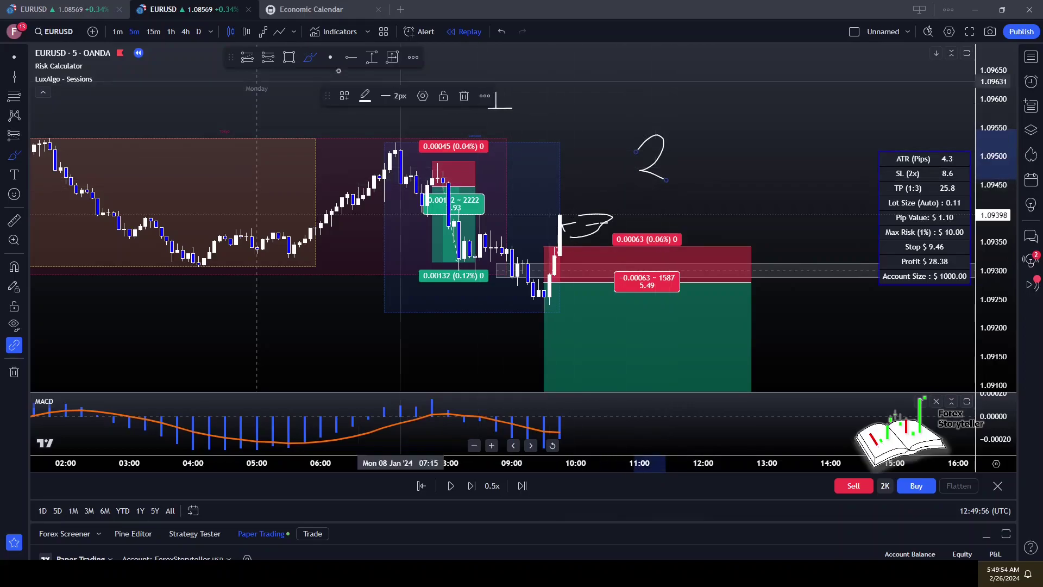
right_click(736, 223)
Step: Shorten the second short position so that it ends just after the latest candle
left_click(714, 321)
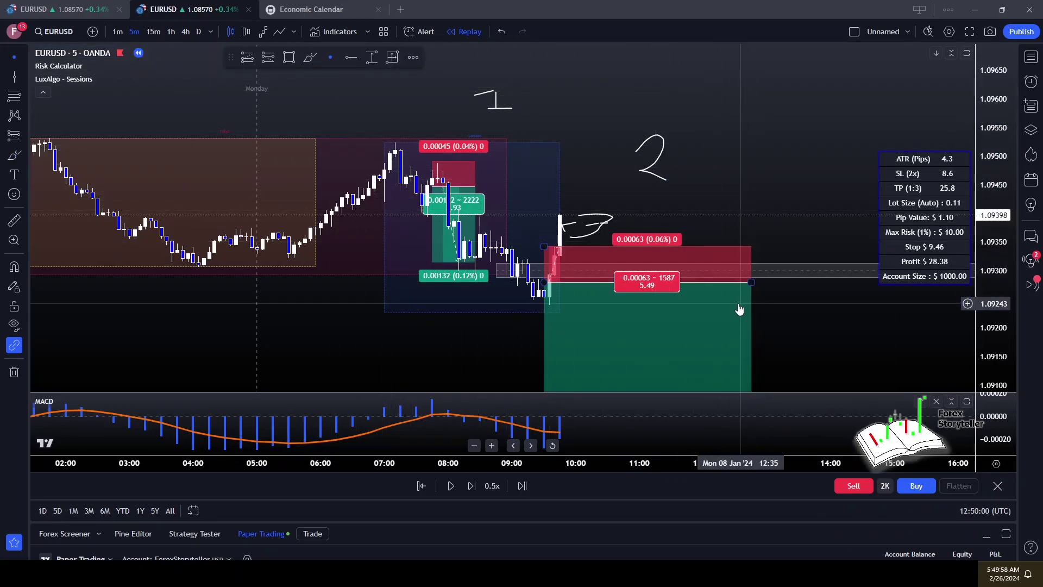
left_click_drag(735, 281, 518, 275)
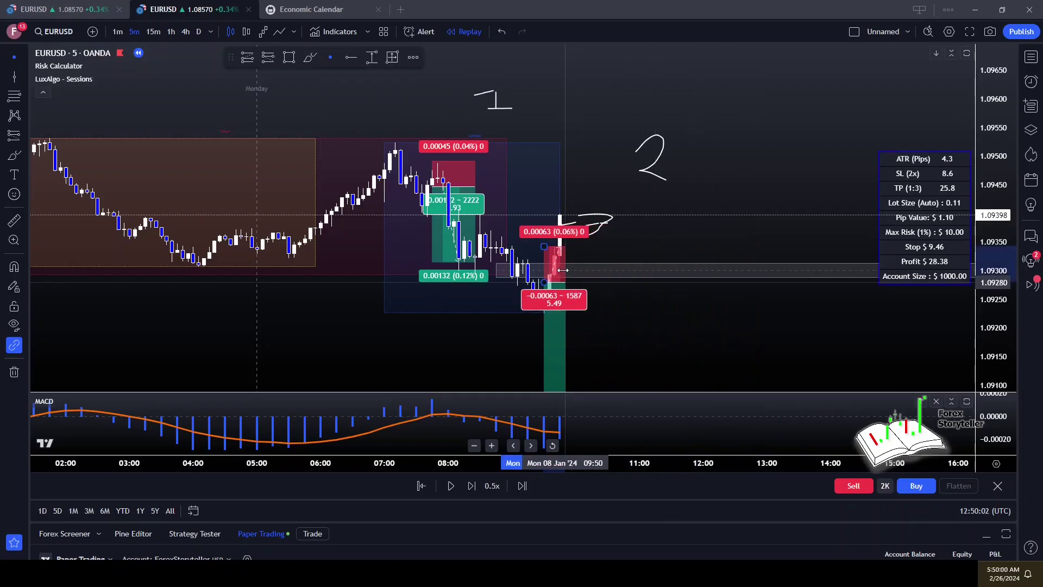
scroll(729, 121, "down", 2)
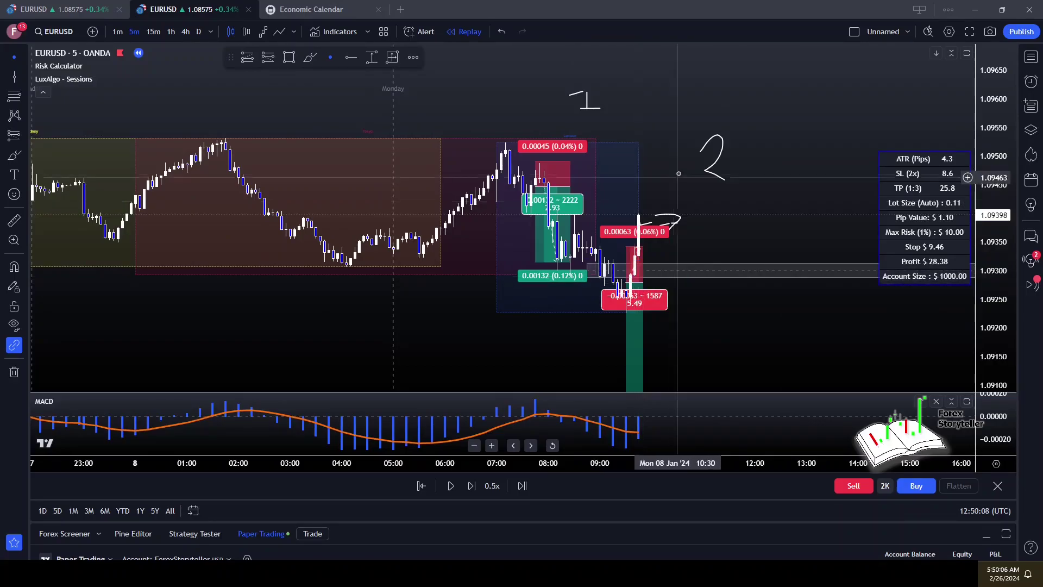
scroll(652, 163, "up", 2)
scroll(552, 122, "up", 3)
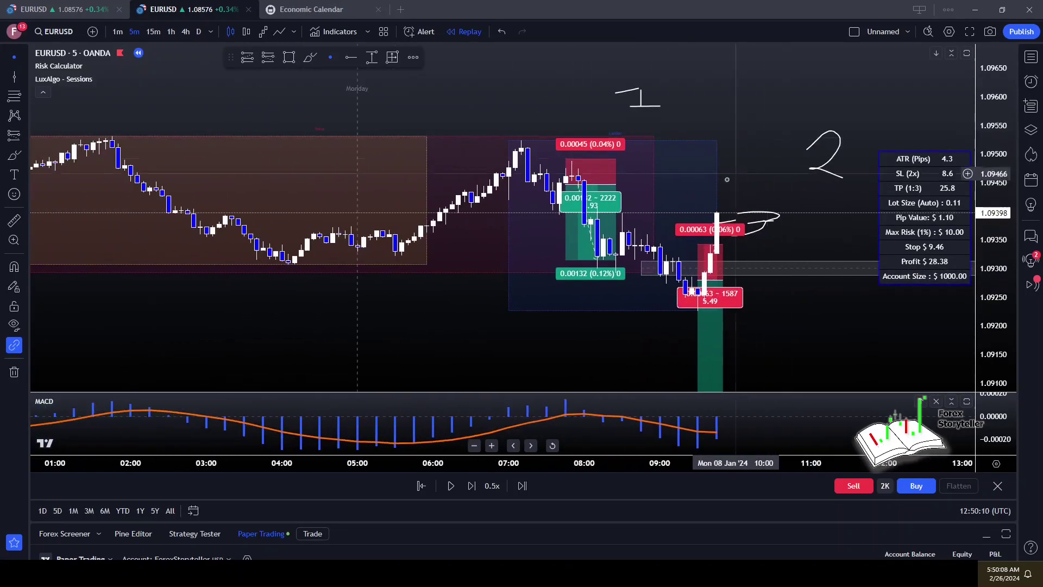
scroll(560, 289, "down", 2)
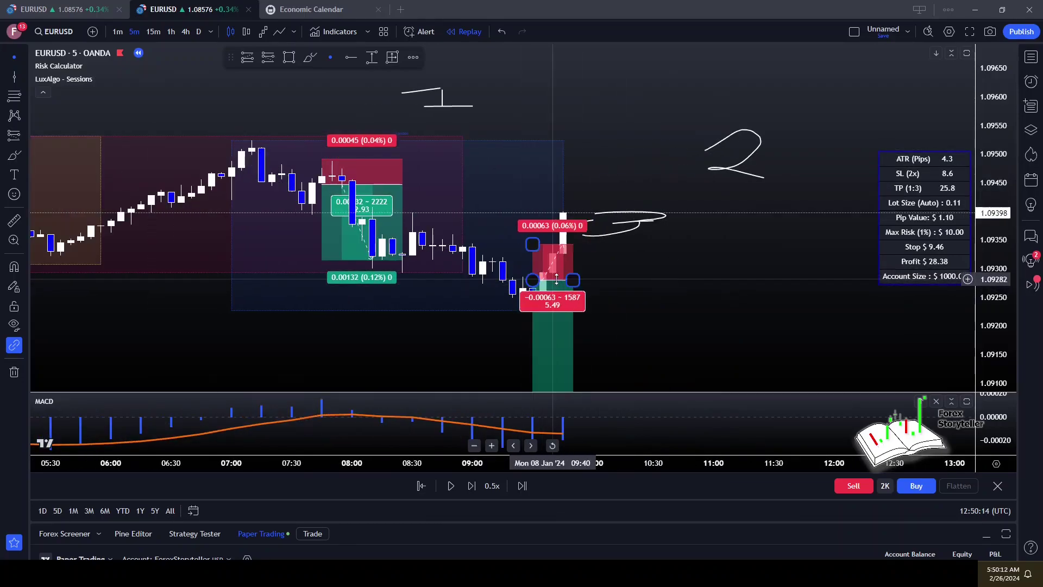
Step: Delete the second short position, its zone and the hand-drawn arrow beside the latest candle
key("Delete")
scroll(610, 276, "down", 3)
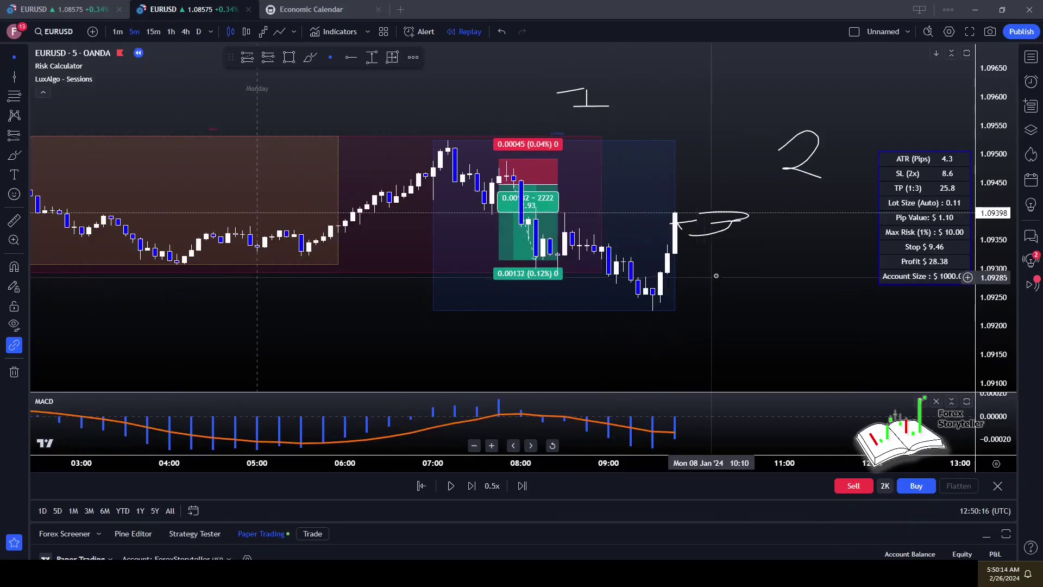
scroll(472, 231, "down", 2)
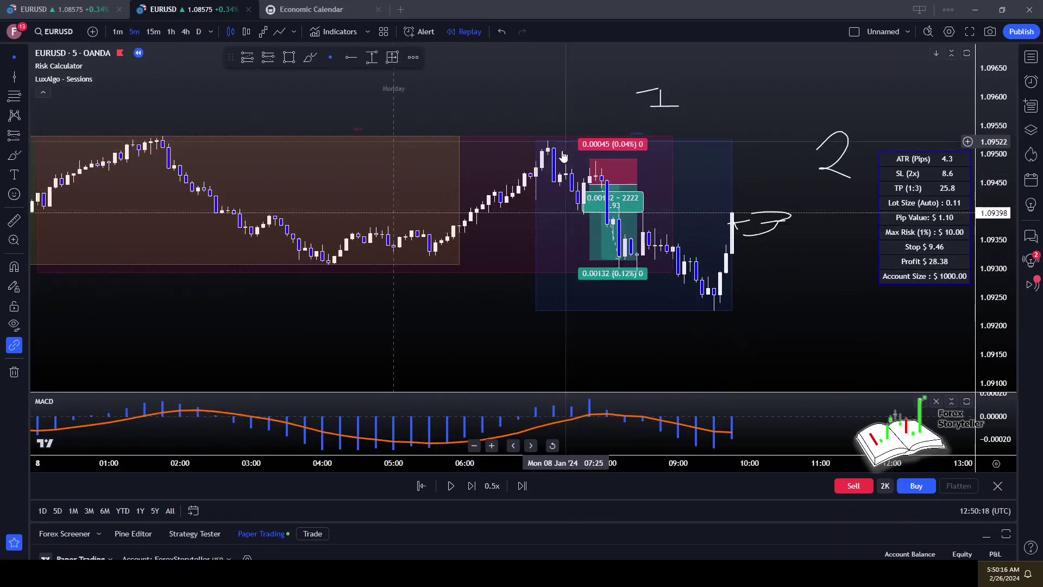
scroll(543, 206, "down", 2)
scroll(710, 152, "down", 2)
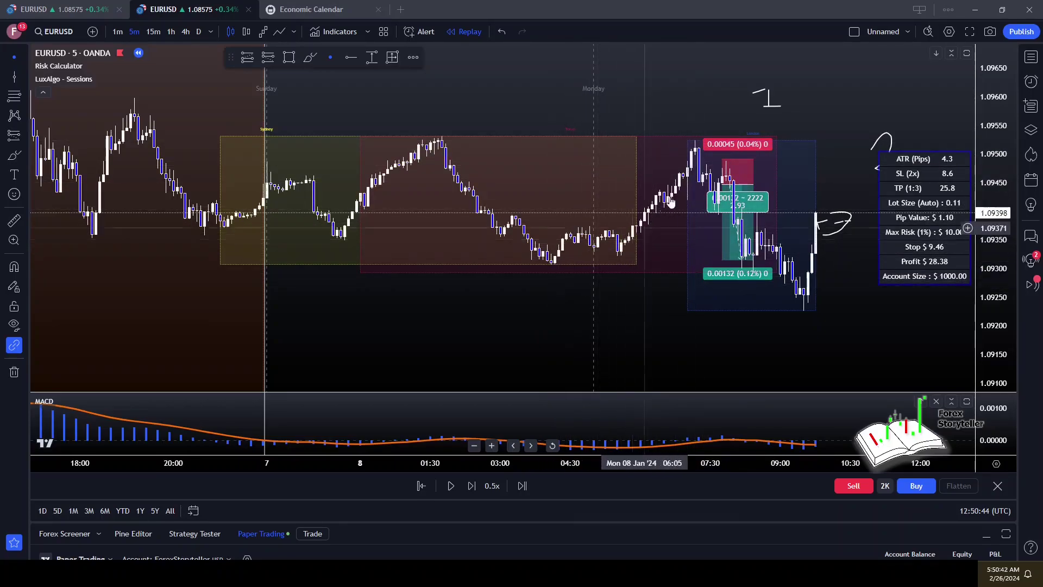
mouse_move(869, 98)
left_mouse_down()
mouse_move(762, 122)
mouse_move(711, 164)
left_mouse_up()
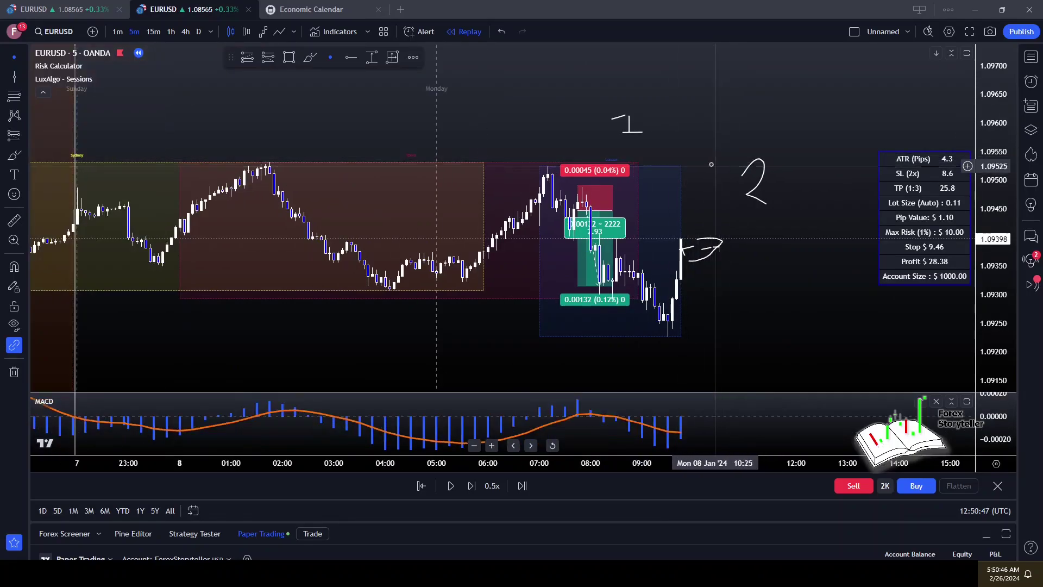
left_click(707, 253)
key("Delete")
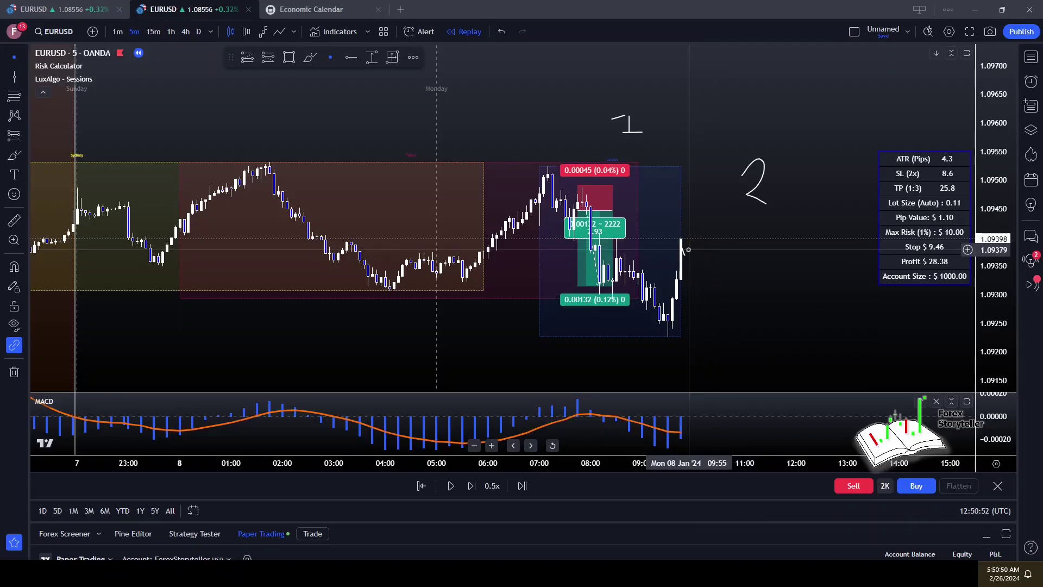
Step: Draw a rectangle zone from Monday's low candles, spanning about 1.09265 down to 1.09227 and extended past the latest candle
scroll(737, 262, "up", 2)
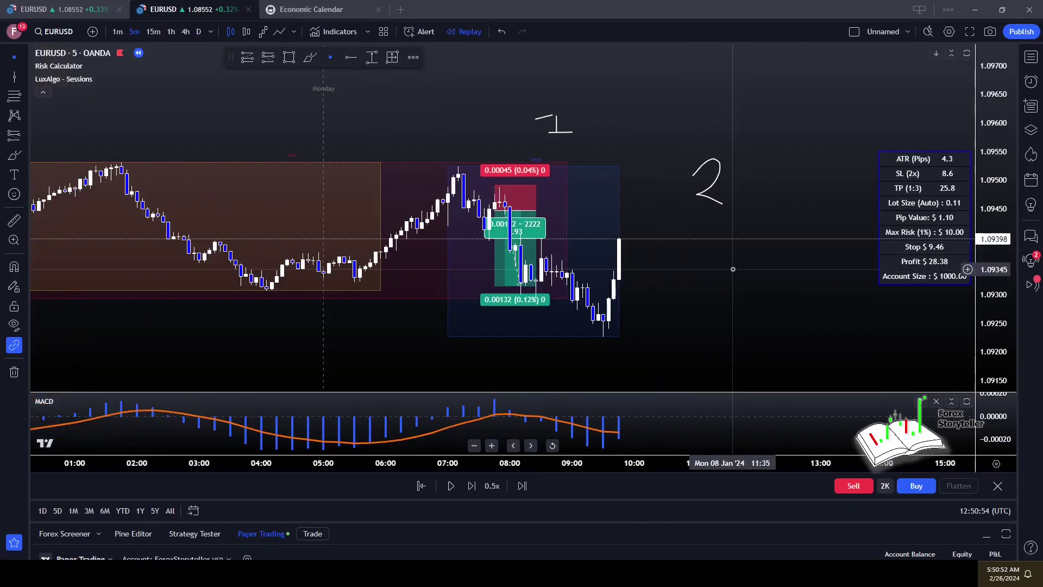
scroll(646, 291, "up", 2)
scroll(617, 292, "up", 1)
left_click_drag(589, 292, 736, 284)
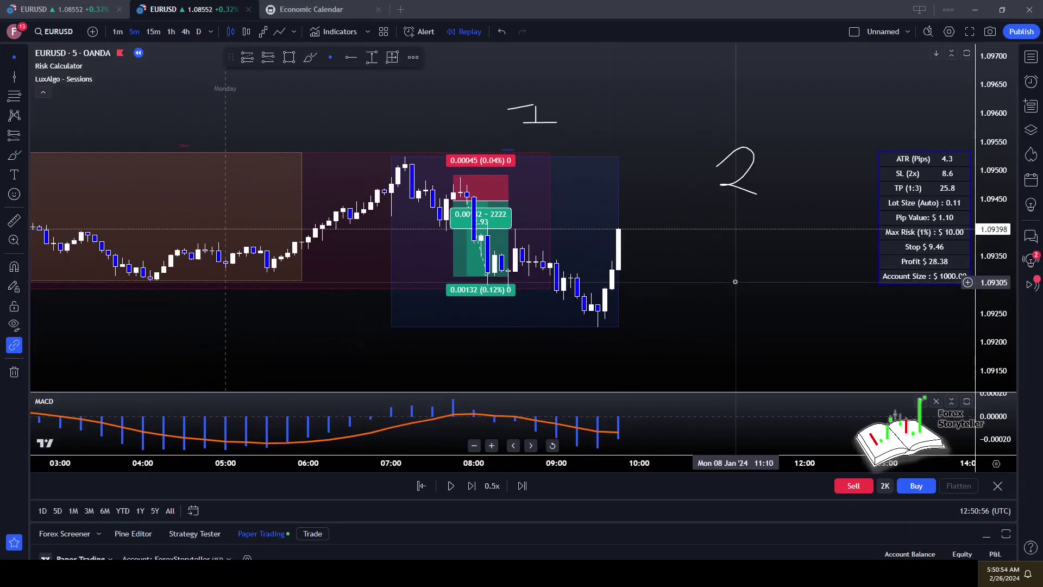
left_click_drag(990, 317, 894, 309)
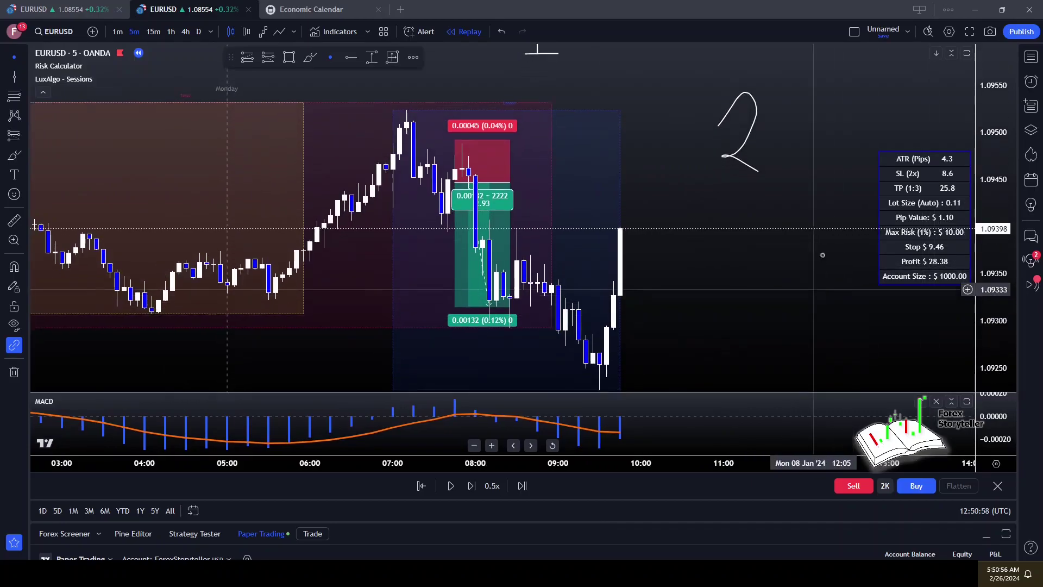
left_click_drag(819, 261, 820, 221)
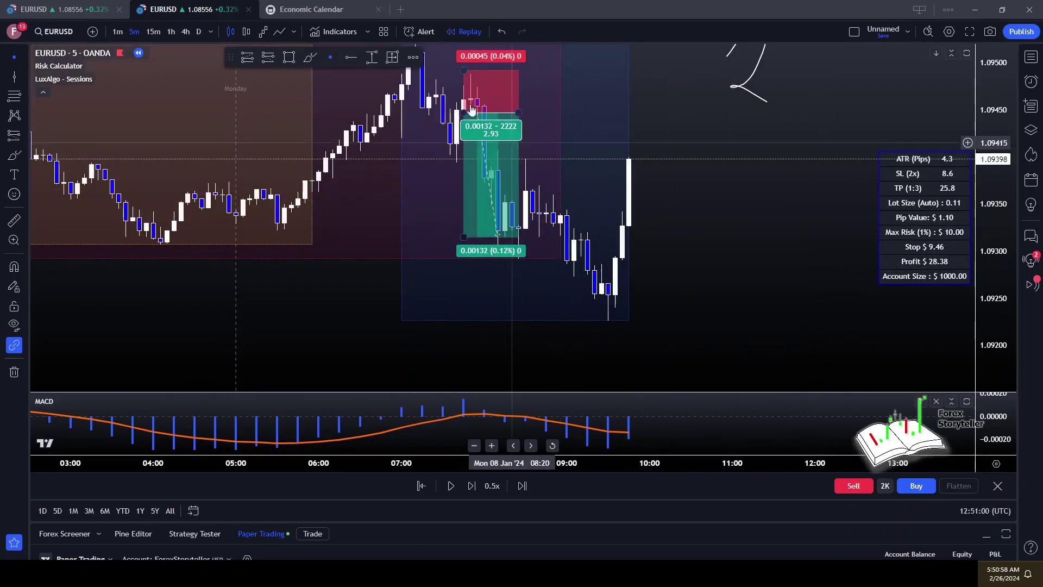
left_click(288, 58)
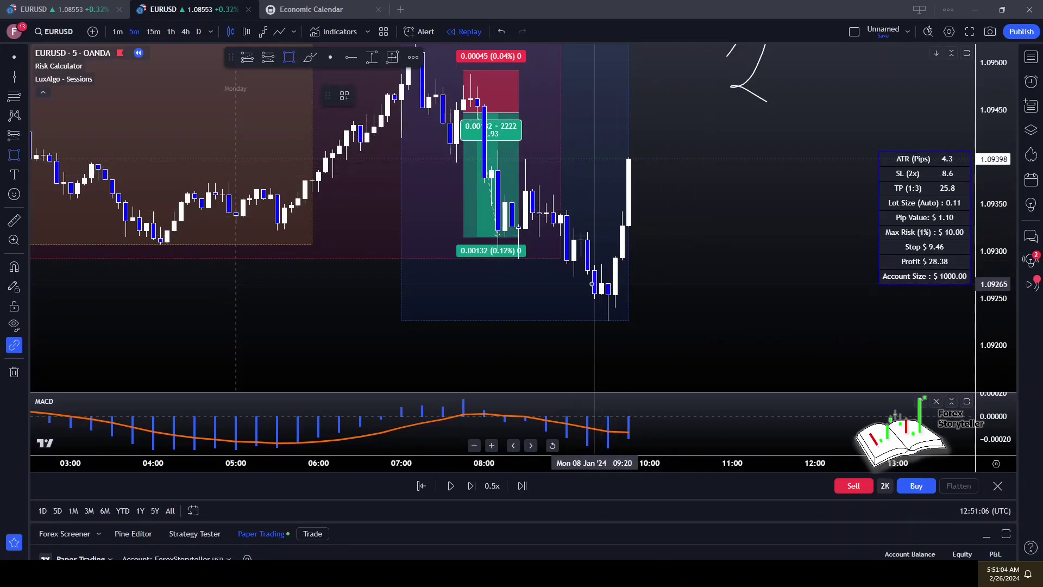
mouse_move(602, 283)
left_mouse_down()
mouse_move(720, 319)
mouse_move(773, 319)
mouse_move(789, 293)
mouse_move(808, 320)
mouse_move(668, 345)
mouse_move(773, 315)
mouse_move(794, 320)
left_mouse_up()
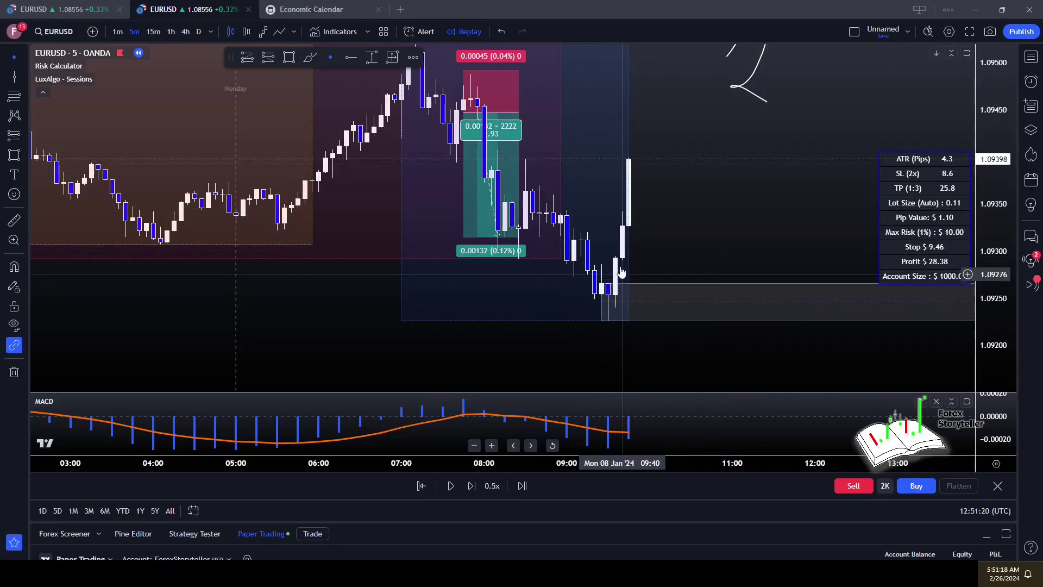
Step: Sketch two temporary pen lines along the falling candles leading into the new zone
scroll(646, 239, "left", 5)
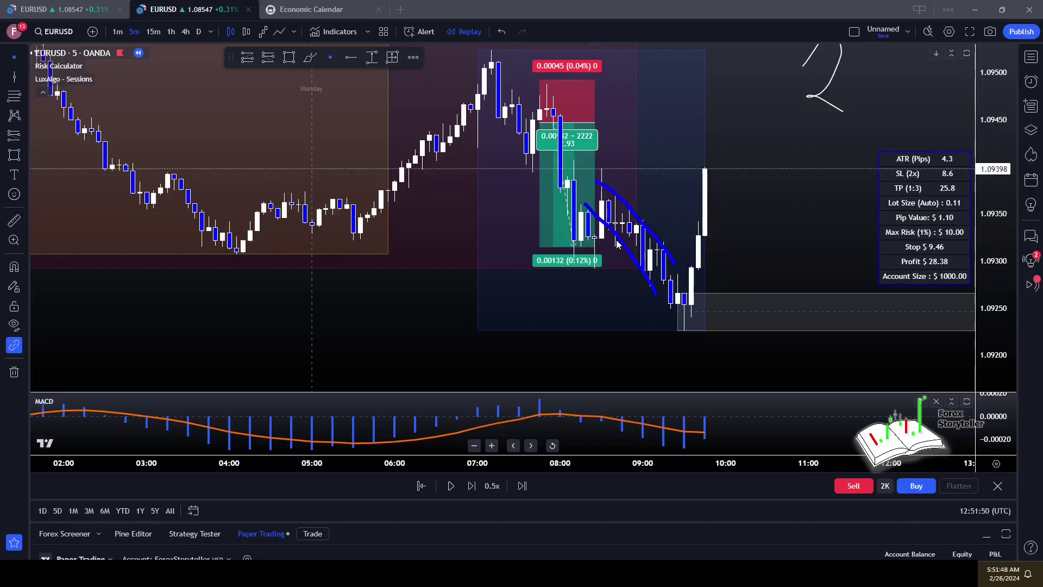
left_click_drag(627, 257, 639, 268)
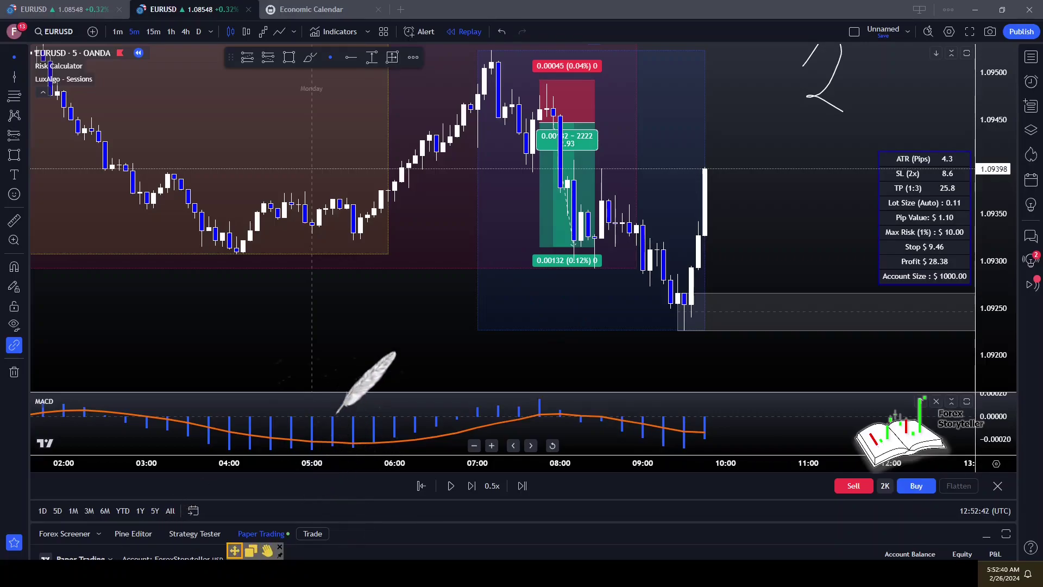
Step: Place a long position just above the new zone with a 0.00060 stop and a 0.00245 target near Monday's high
left_click_drag(759, 201, 681, 205)
left_click_drag(966, 109, 743, 254)
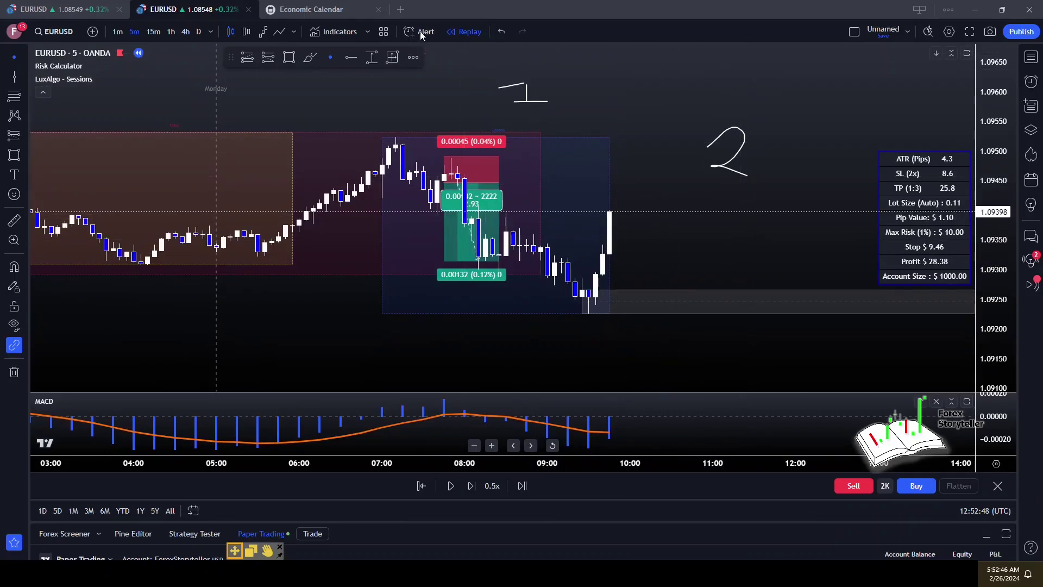
left_click(247, 58)
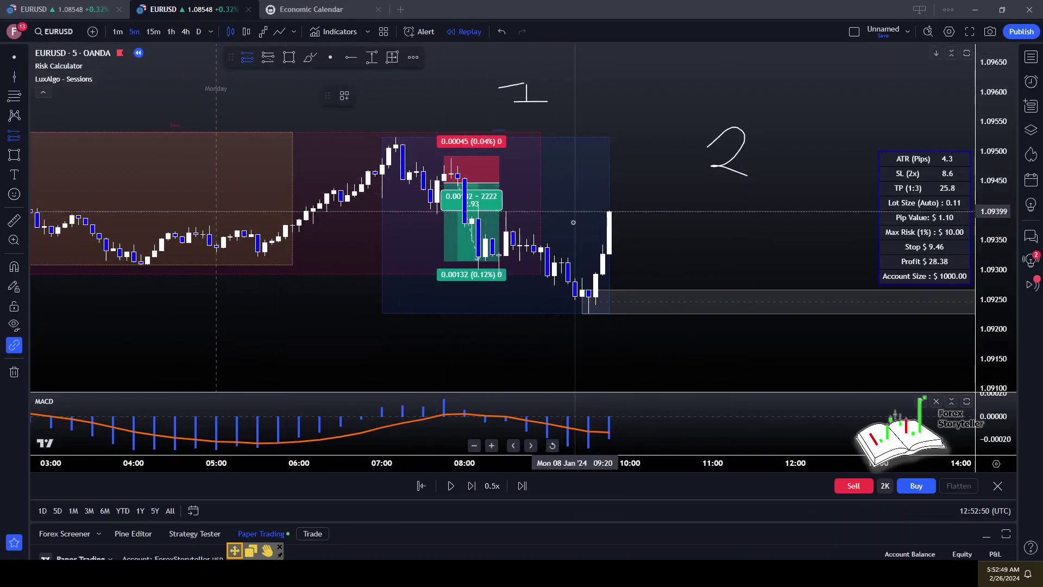
left_click(615, 286)
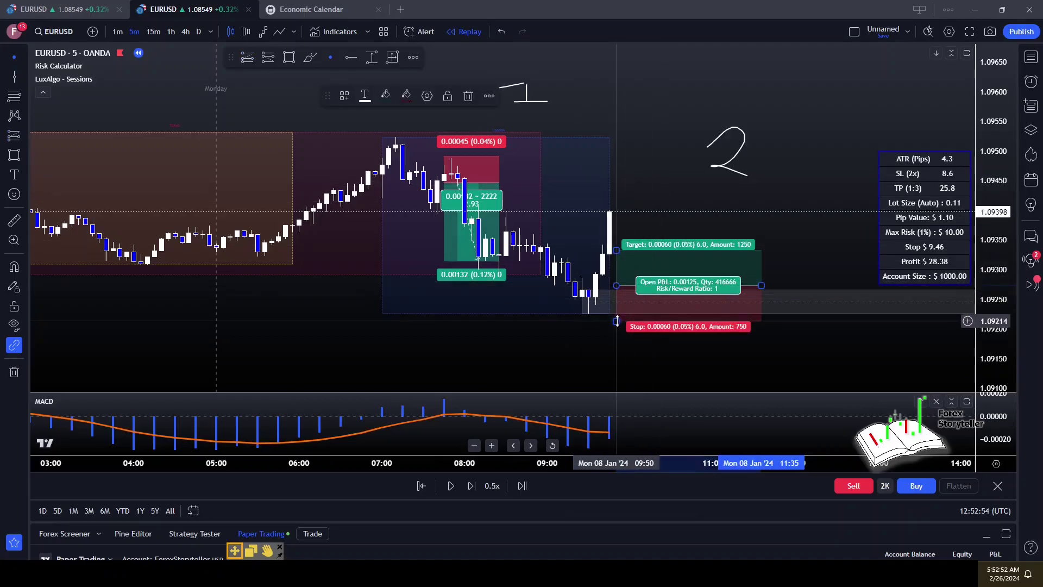
left_click_drag(606, 323, 577, 321)
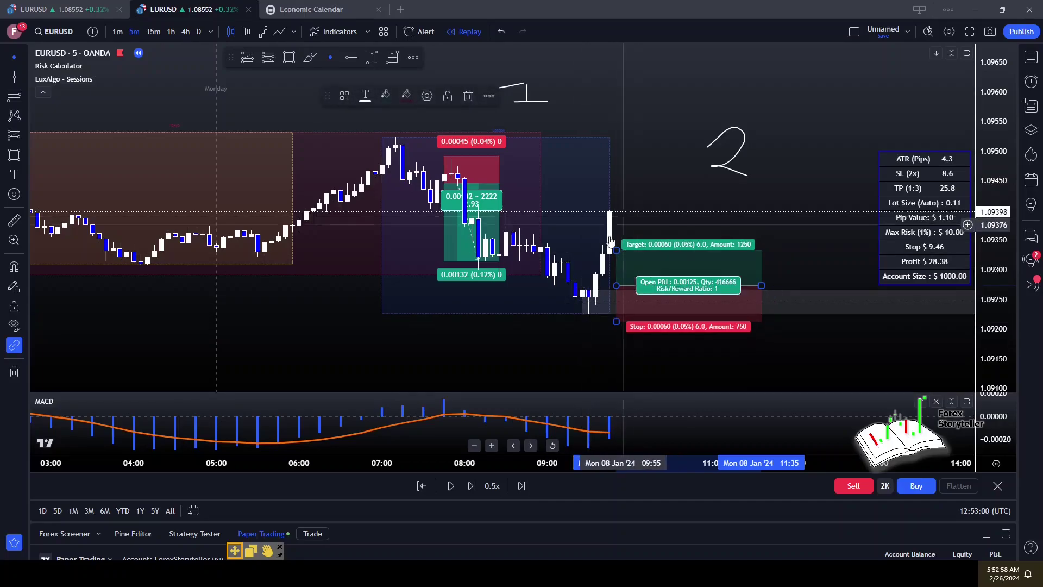
left_click_drag(616, 250, 613, 139)
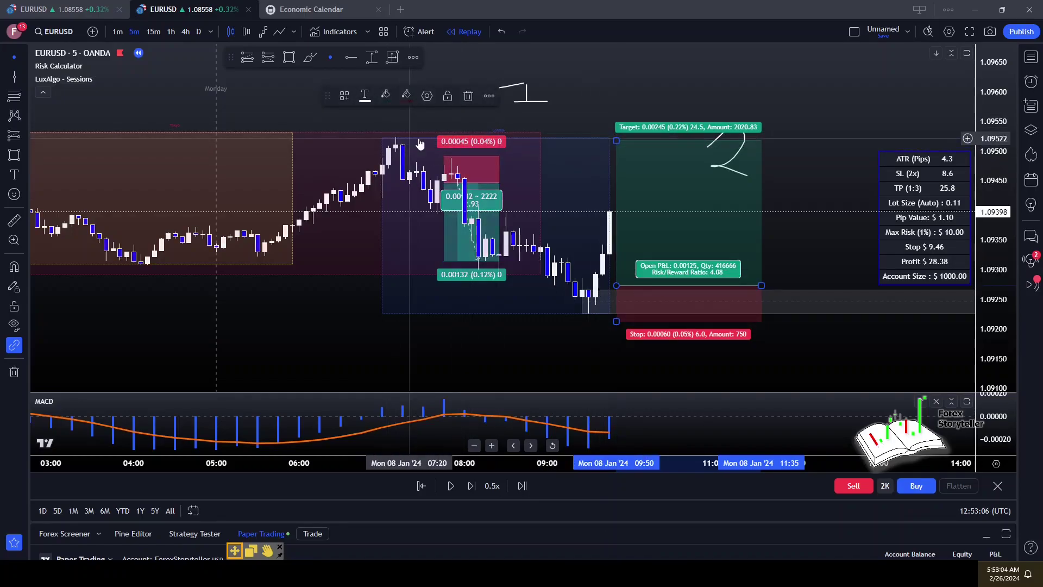
Step: Lower the long position's target to 0.00234 for a risk/reward ratio of 3.9
scroll(726, 79, "down", 3)
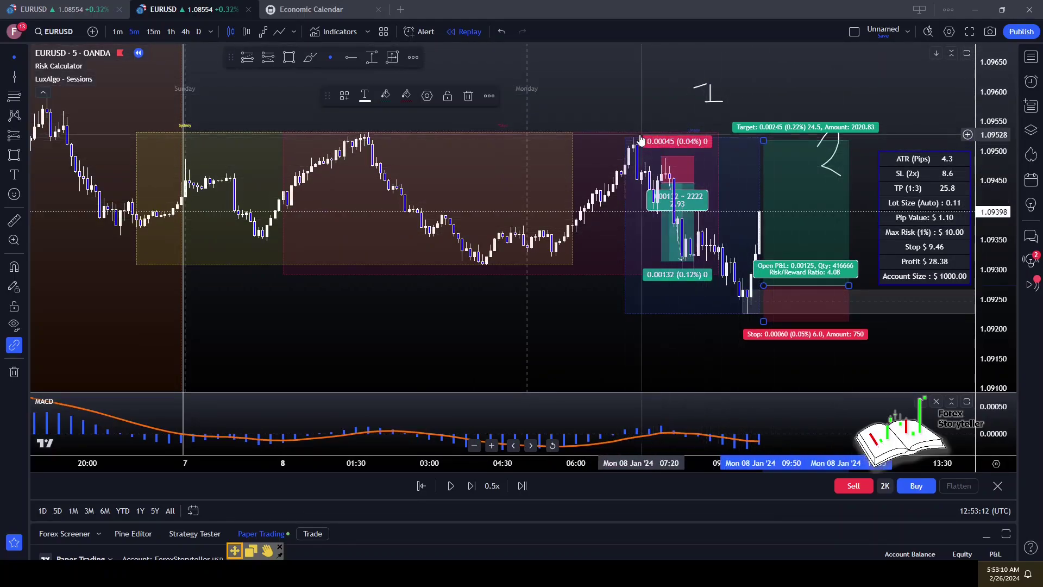
left_click_drag(788, 85, 741, 113)
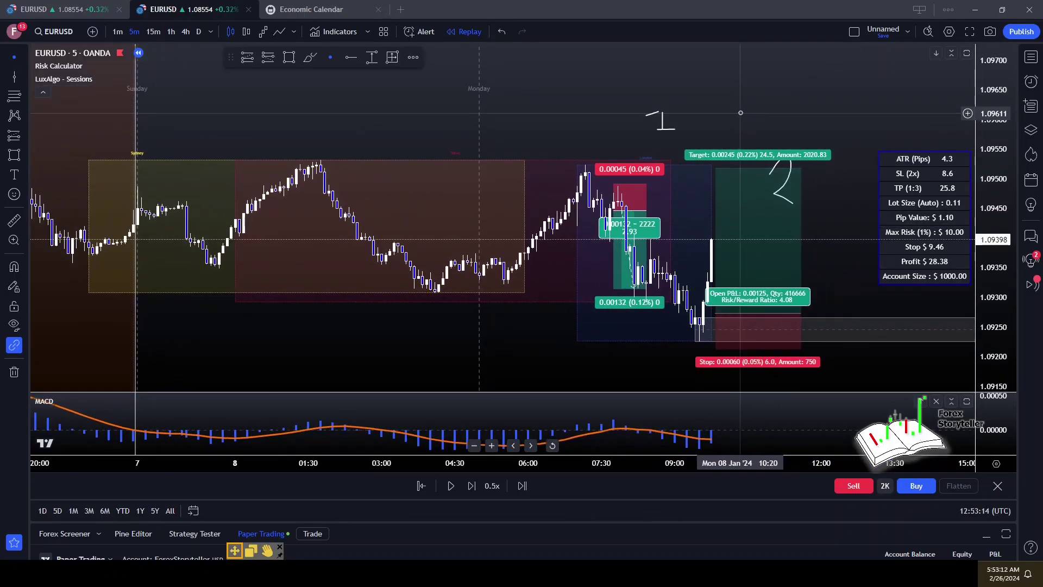
scroll(766, 135, "up", 4)
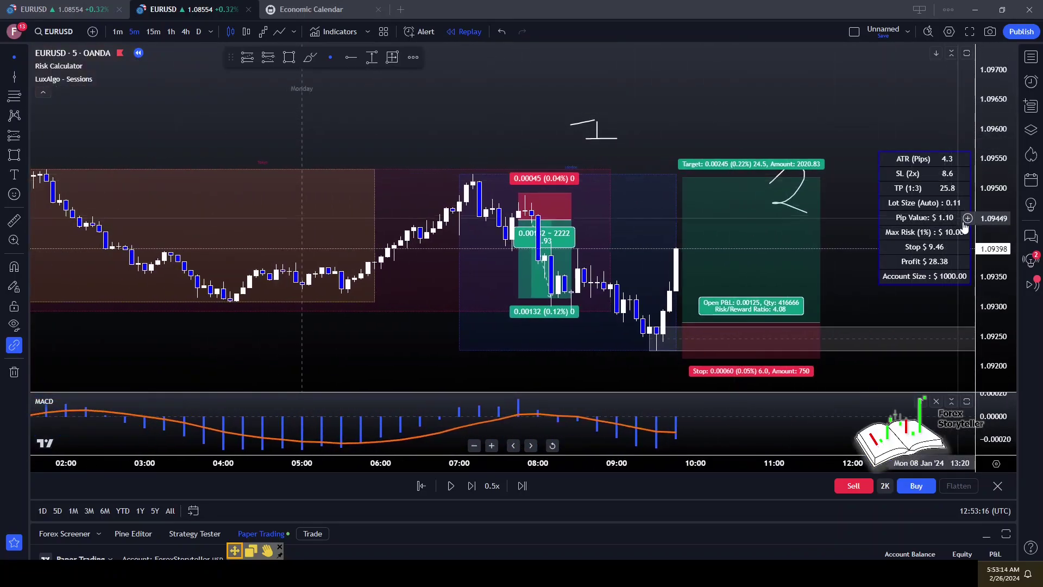
left_click_drag(983, 218, 983, 239)
scroll(824, 120, "up", 1)
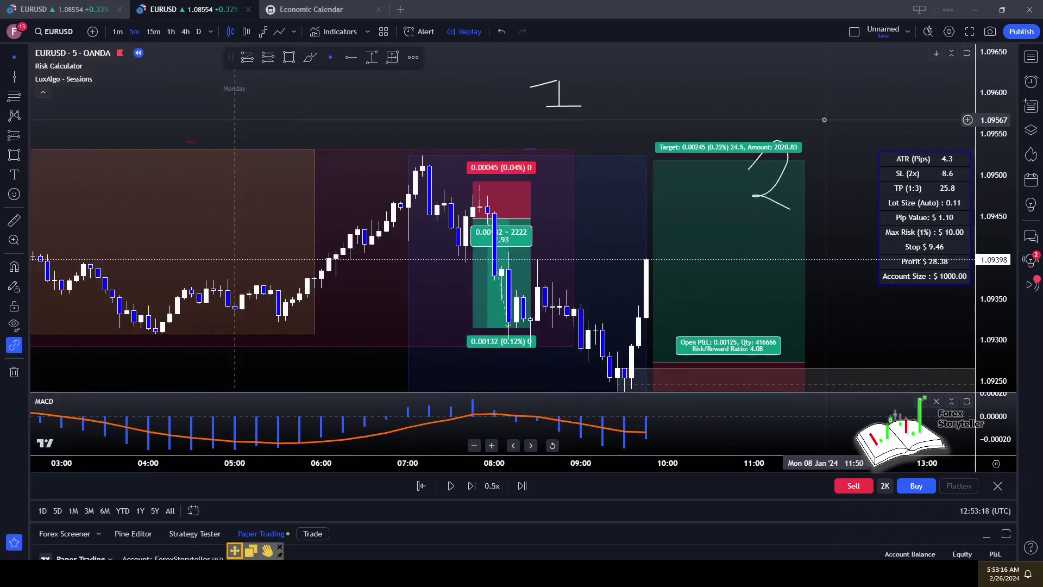
scroll(825, 119, "up", 2)
left_click_drag(672, 148, 672, 154)
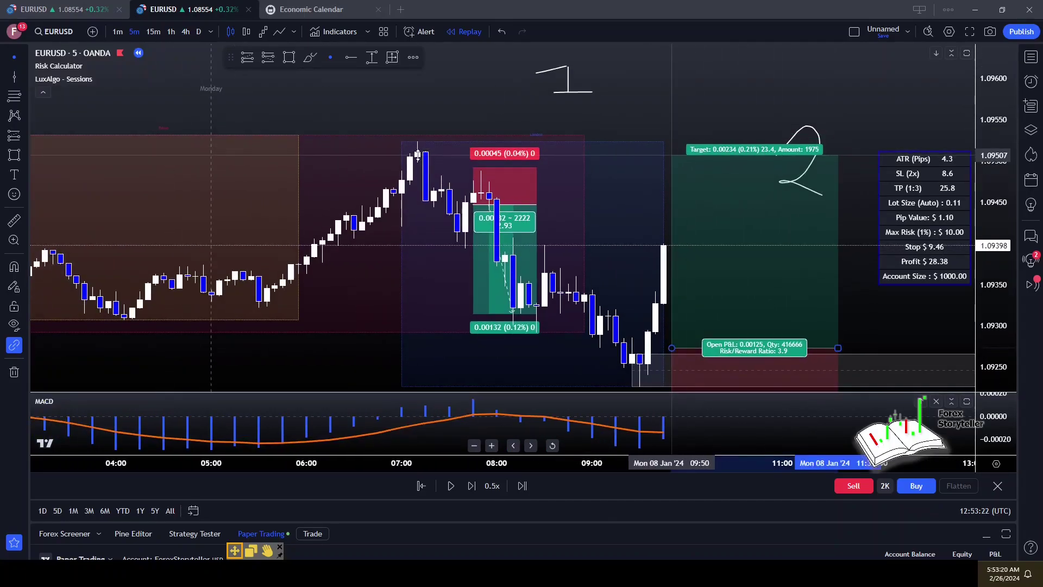
left_click(686, 157)
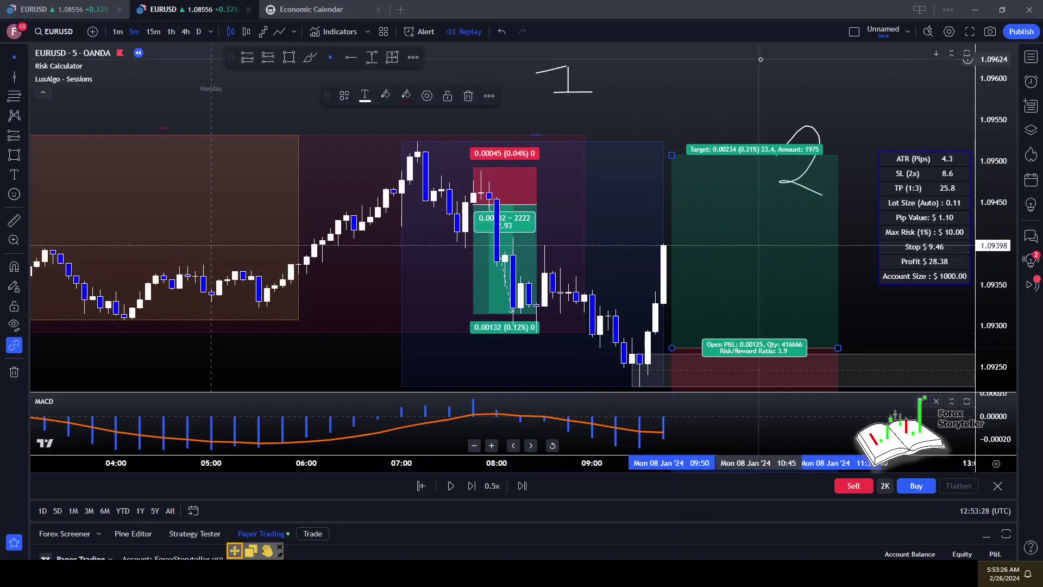
left_click(717, 83)
Step: Move the hand-drawn 2 beside the 1 above the first short trade
scroll(717, 83, "down", 5)
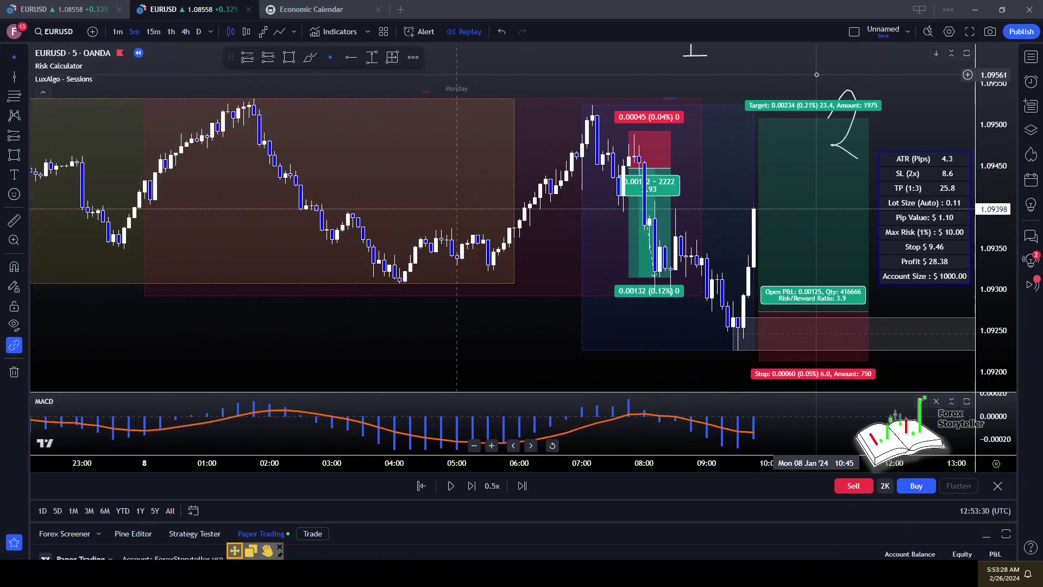
mouse_move(761, 101)
left_mouse_down()
mouse_move(596, 112)
mouse_move(645, 40)
mouse_move(647, 10)
left_mouse_up()
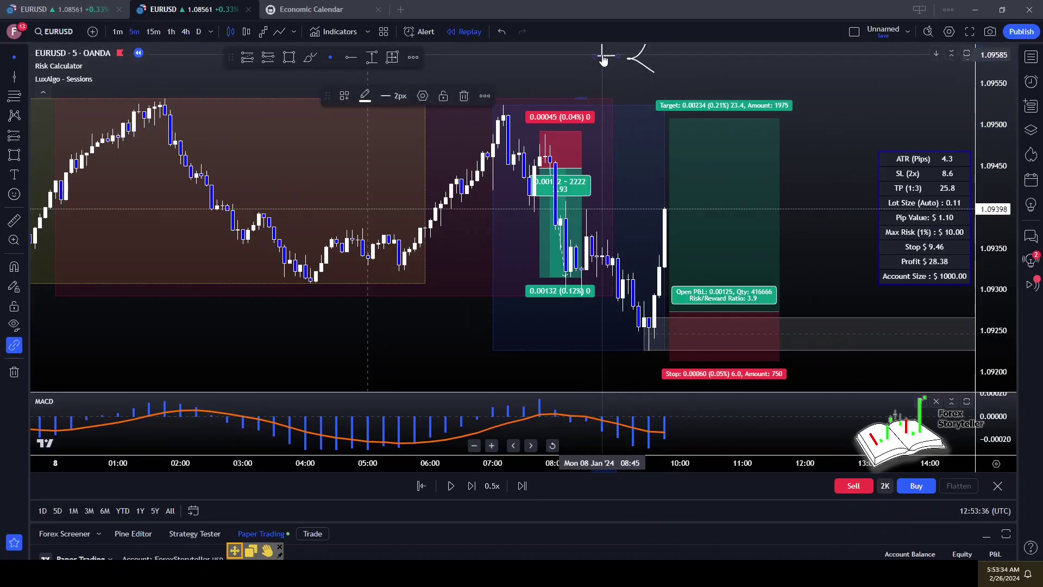
Step: Add a short vertical pen stroke across the minus sign so the handwritten note reads + 2
left_click(602, 54)
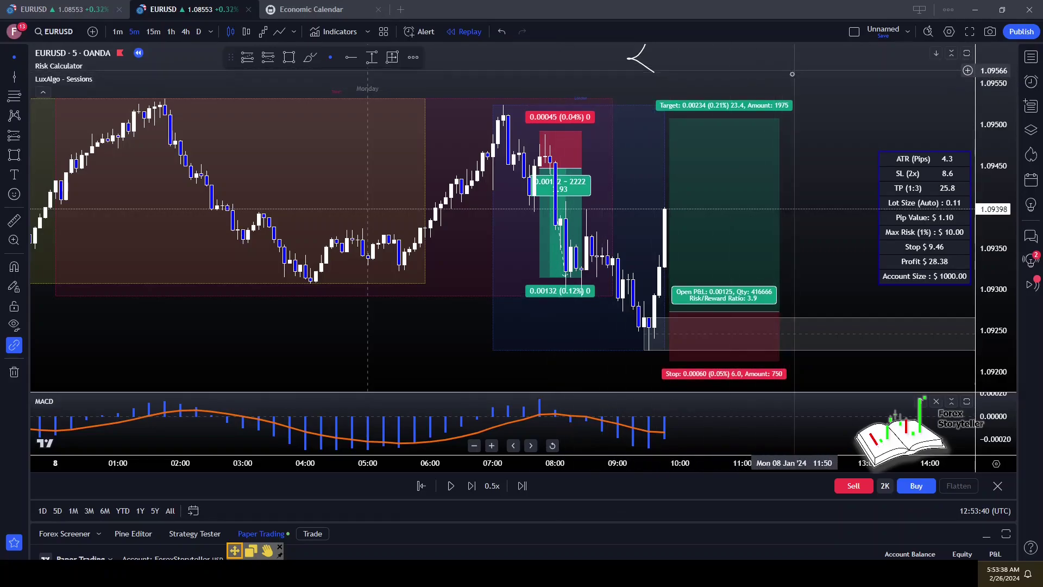
left_click_drag(652, 71, 600, 127)
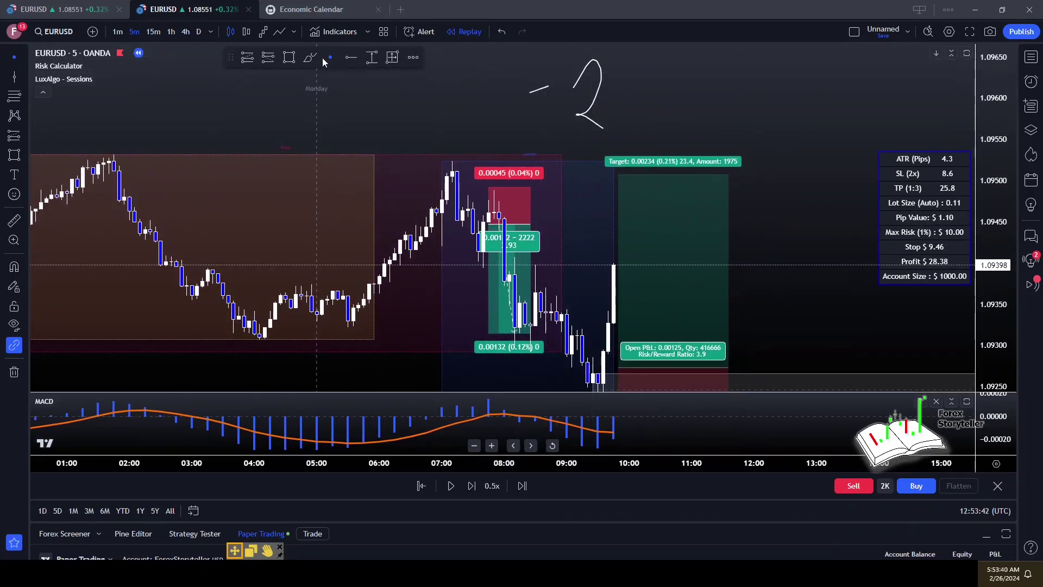
left_click_drag(539, 92, 541, 101)
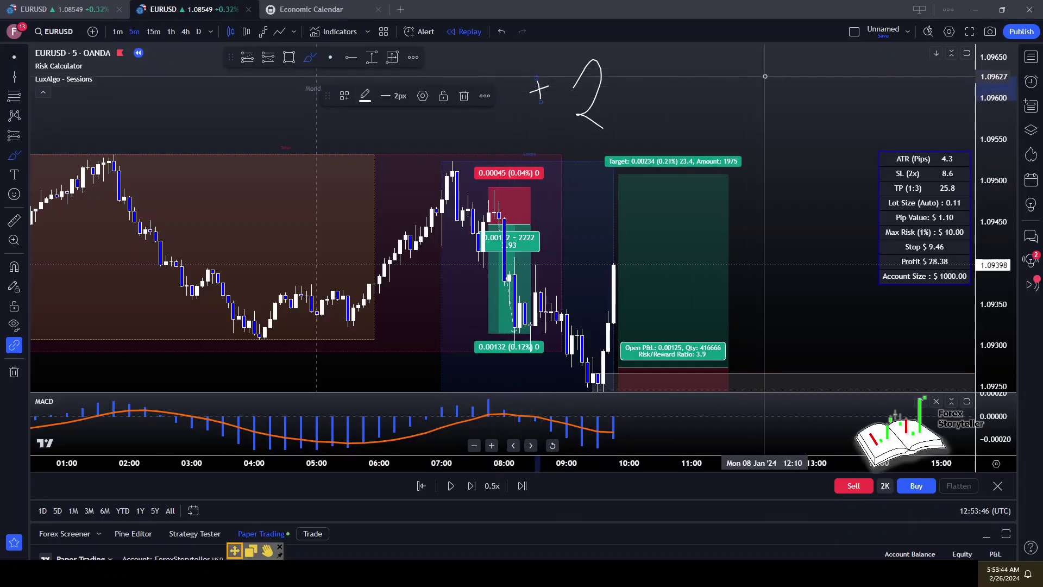
right_click(758, 158)
left_click(785, 136)
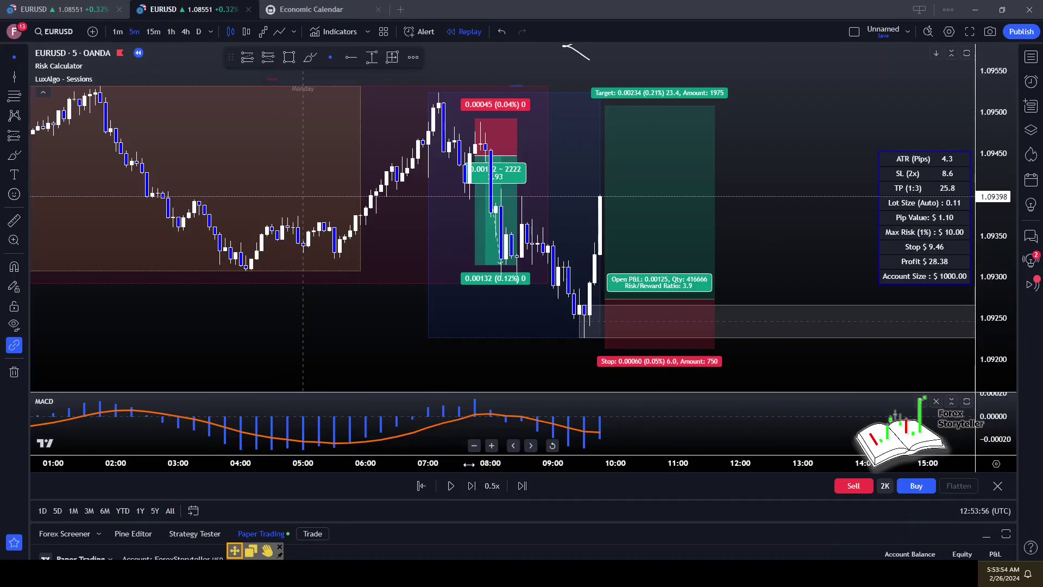
Step: Advance the replay candle by candle through the open long trade to about 11:35
key("shift+Right")
key("shift+Right")
key("shift+Right")
key("shift+Right")
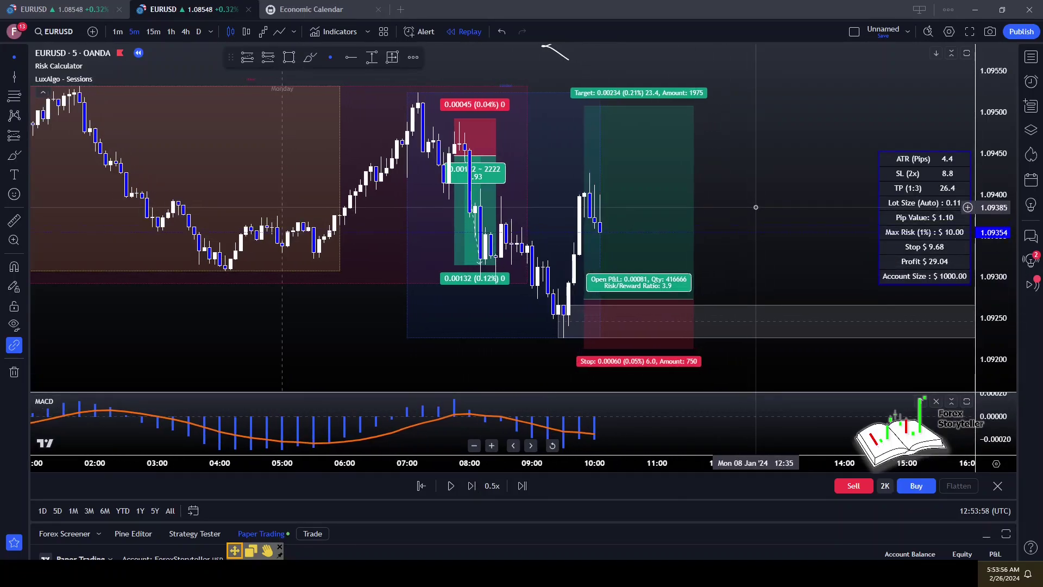
key("shift+Right")
key("shift+Right")
key("shift+Right")
key("shift+Right")
key("shift+Right")
key("shift+Right")
key("shift+Right")
key("shift+Right")
key("shift+Right")
key("shift+Right")
key("shift+Right")
key("shift+Right")
key("shift+Right")
key("shift+Right")
key("shift+Right")
key("shift+Right")
key("shift+Right")
key("shift+Right")
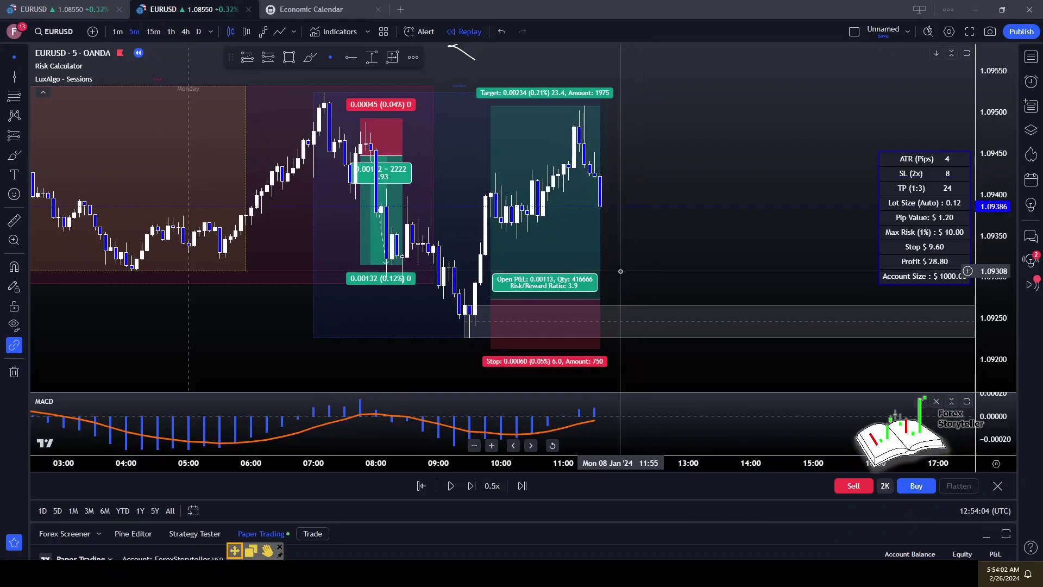
Step: Extend the long position's end to 13:15 and advance the replay to about 13:35
left_click_drag(599, 298, 703, 299)
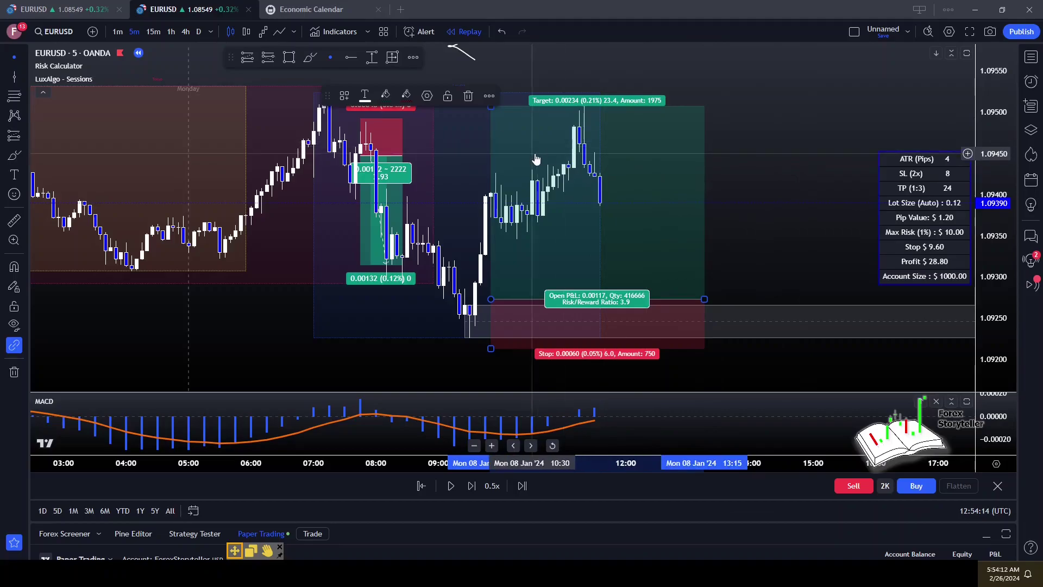
scroll(648, 179, "down", 3)
scroll(648, 179, "down", 3)
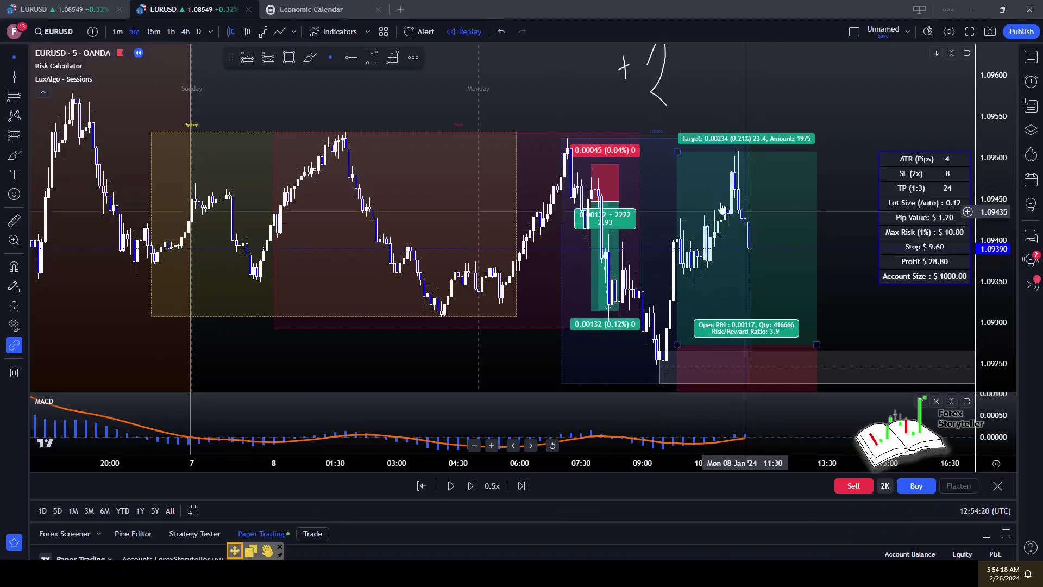
mouse_move(773, 181)
left_mouse_down()
mouse_move(613, 148)
mouse_move(815, 150)
left_mouse_up()
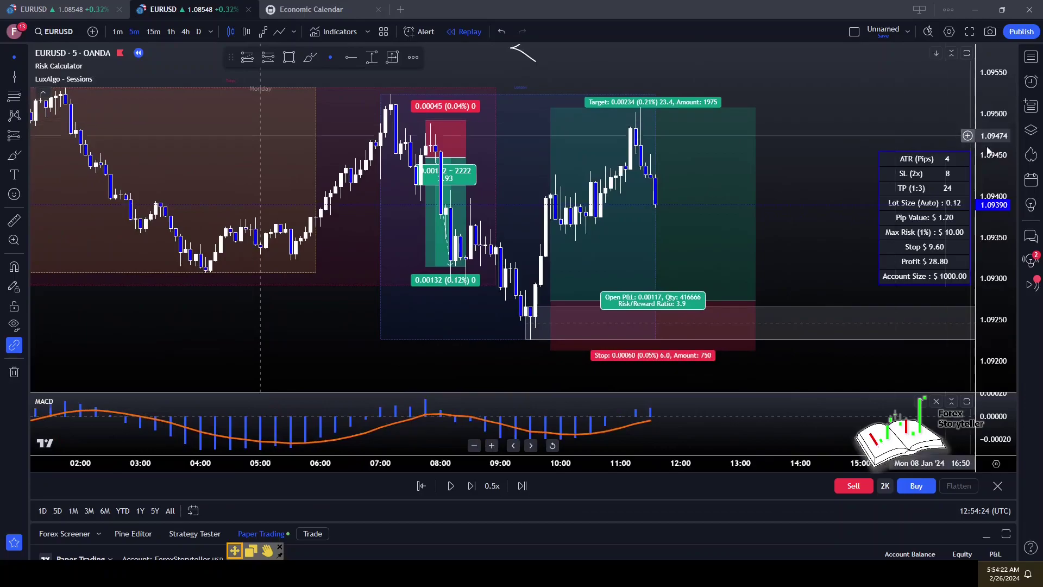
left_click_drag(988, 168, 958, 123)
mouse_move(859, 125)
left_mouse_down()
mouse_move(831, 103)
mouse_move(809, 109)
left_mouse_up()
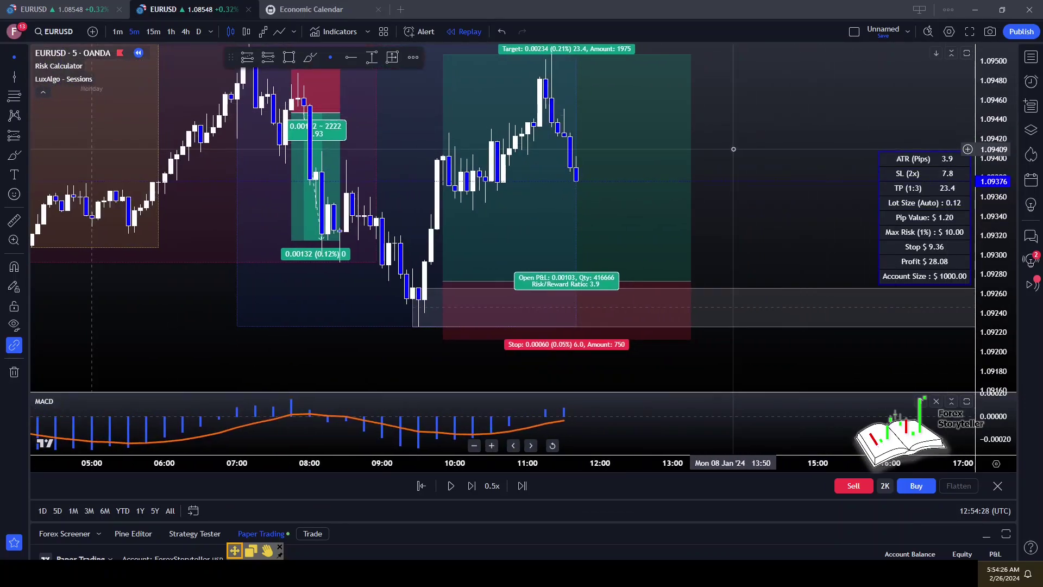
scroll(738, 167, "down", 4)
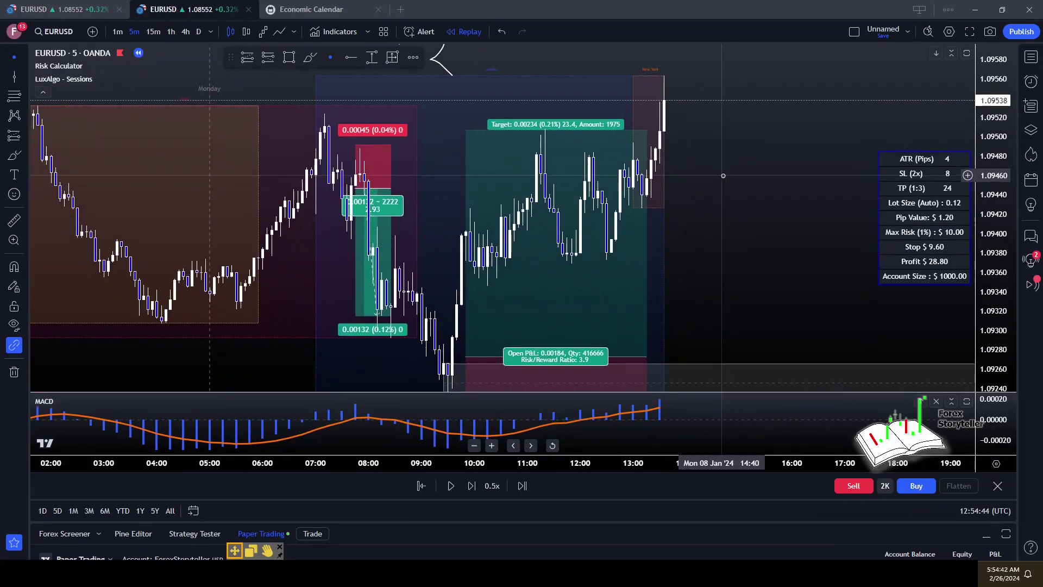
Step: Move the lower zone up to 1.09440–1.09480 and shorten it to start at 12:45
mouse_move(695, 369)
left_mouse_down()
mouse_move(740, 156)
mouse_move(761, 147)
mouse_move(764, 163)
left_mouse_up()
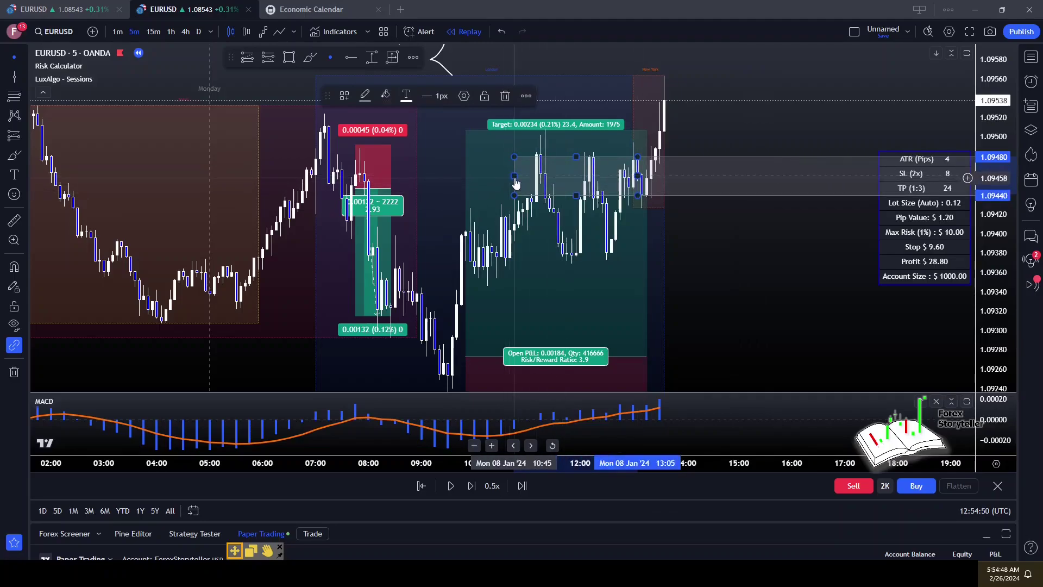
left_click_drag(514, 176, 557, 177)
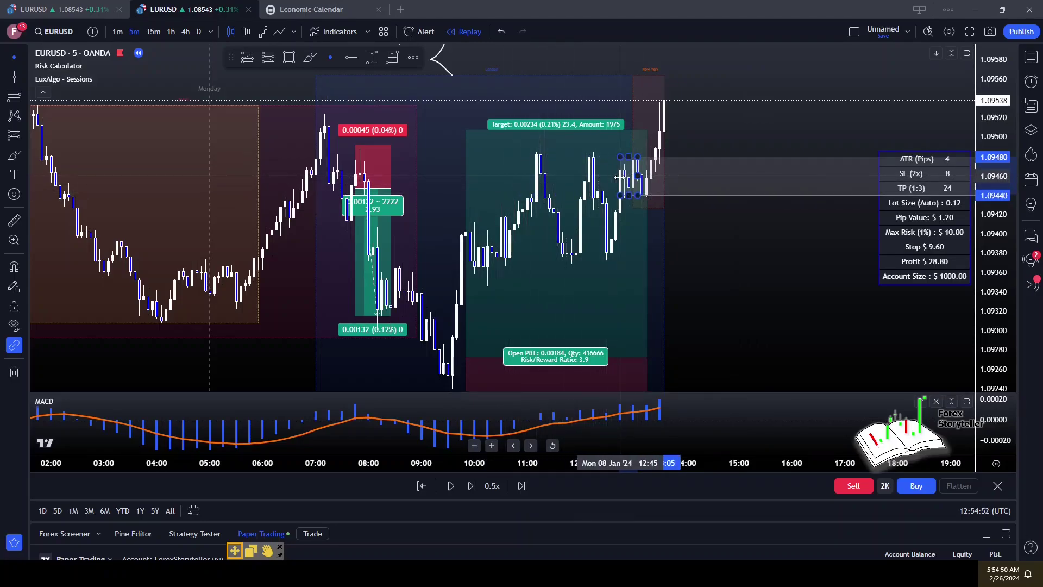
left_click_drag(683, 180, 682, 214)
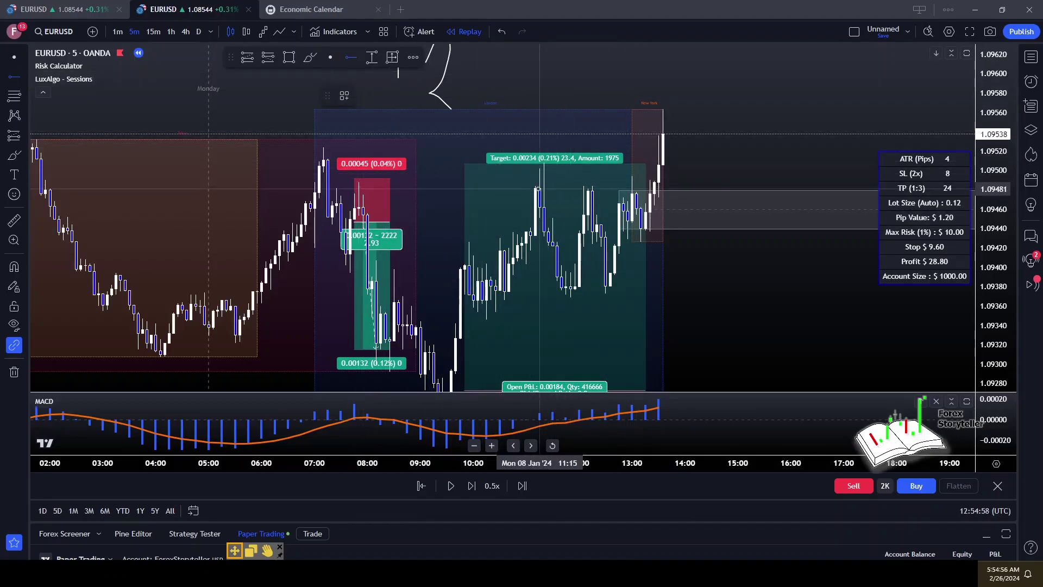
Step: Draw a horizontal ray from the 11:15 candle at about 1.09481 and delete the zone rectangle over it
left_click(539, 189)
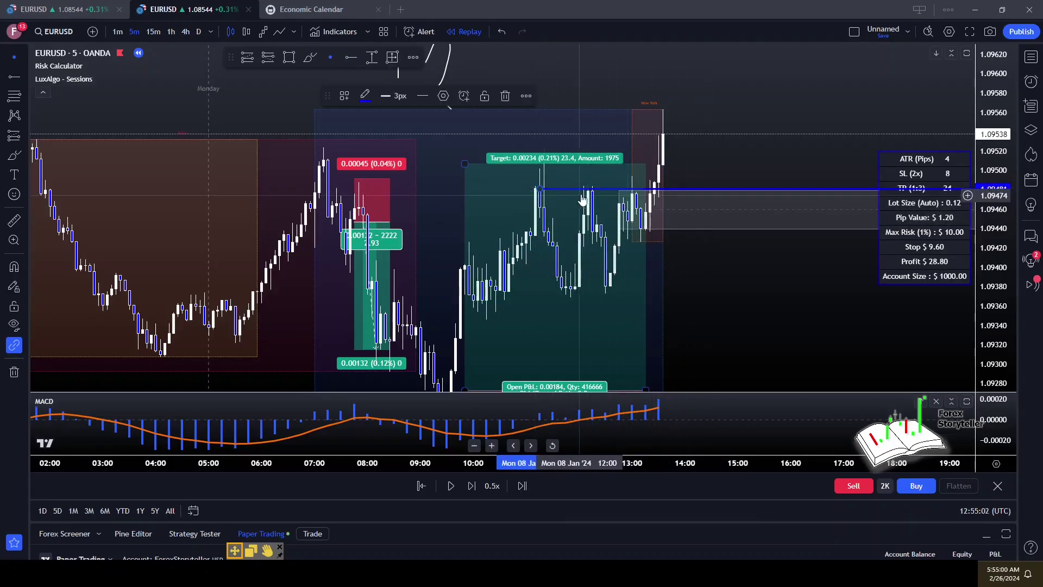
left_click(704, 234)
left_click_drag(712, 239, 644, 275)
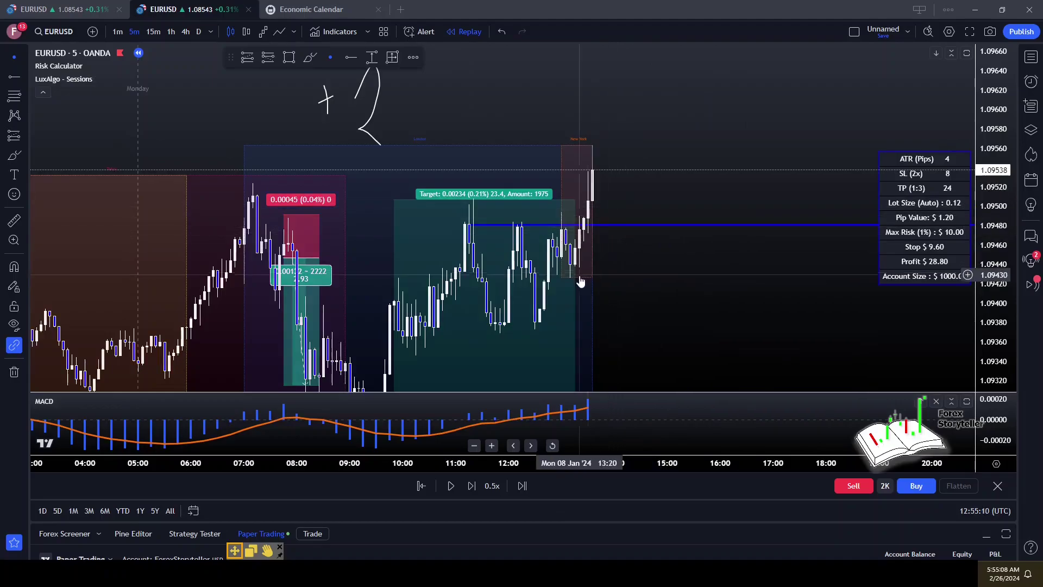
Step: Place a new long position at the latest candle, 13:35, with a 0.00371 target and a 0.00116 stop
left_click_drag(710, 212, 828, 218)
left_click_drag(992, 158, 992, 196)
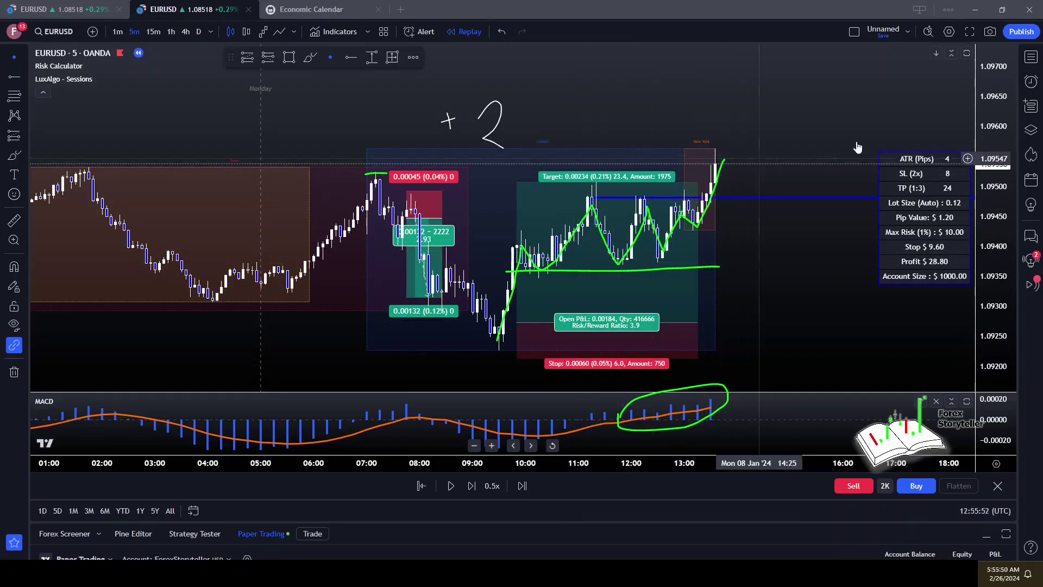
left_click(250, 60)
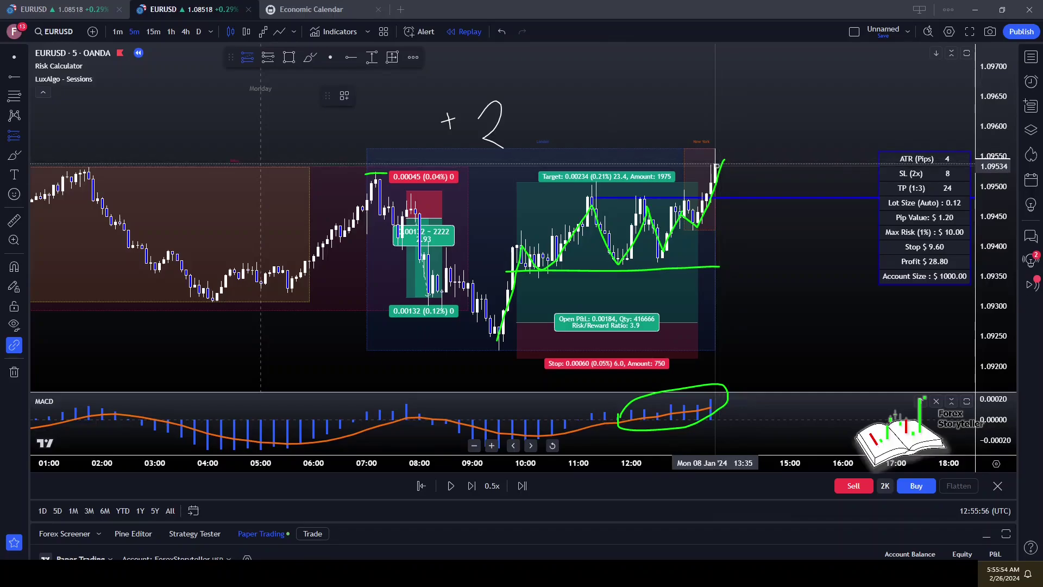
left_click(716, 165)
left_click_drag(715, 205, 702, 240)
mouse_move(705, 126)
left_mouse_down()
mouse_move(706, 42)
mouse_move(709, 146)
mouse_move(705, 126)
left_mouse_up()
left_click_drag(705, 97, 700, 46)
left_click_drag(675, 122, 679, 35)
left_click(752, 235)
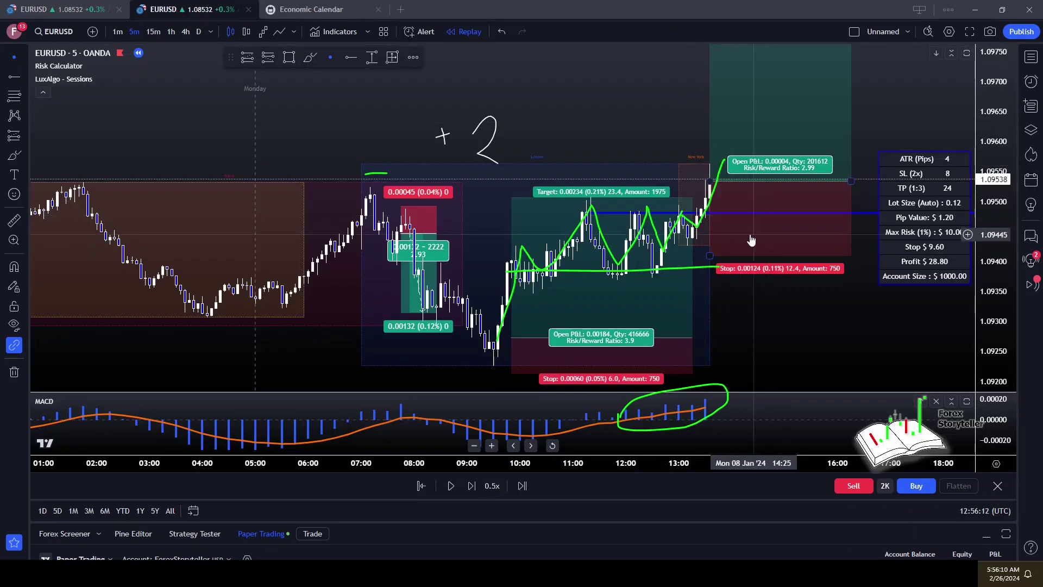
left_click_drag(709, 255, 705, 250)
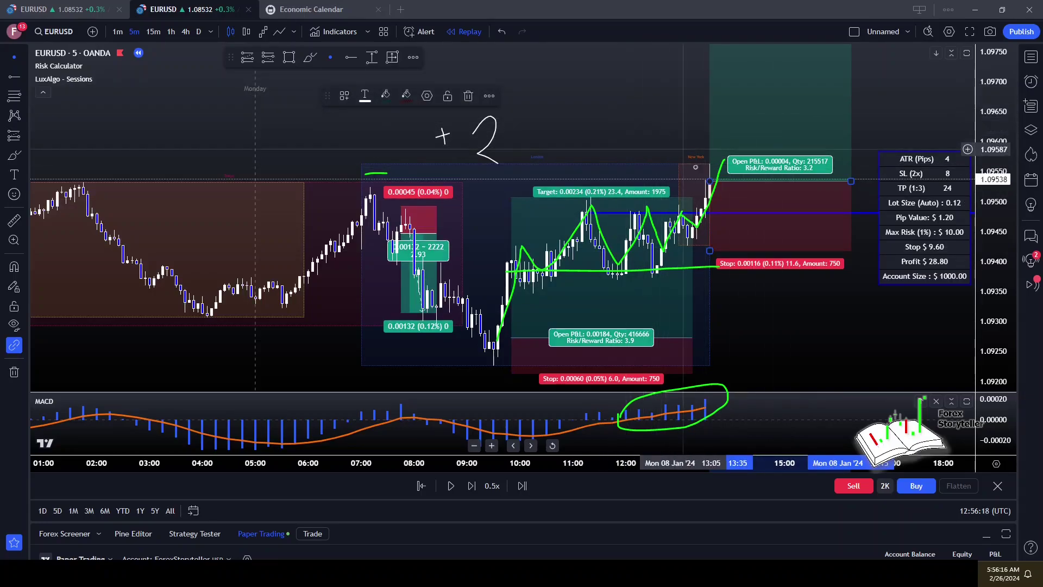
Step: Move the new long position's entry down onto the blue ray and tighten its stop to 0.00063
mouse_move(649, 81)
left_mouse_down()
mouse_move(619, 124)
mouse_move(597, 123)
mouse_move(654, 100)
mouse_move(632, 100)
mouse_move(650, 83)
left_mouse_up()
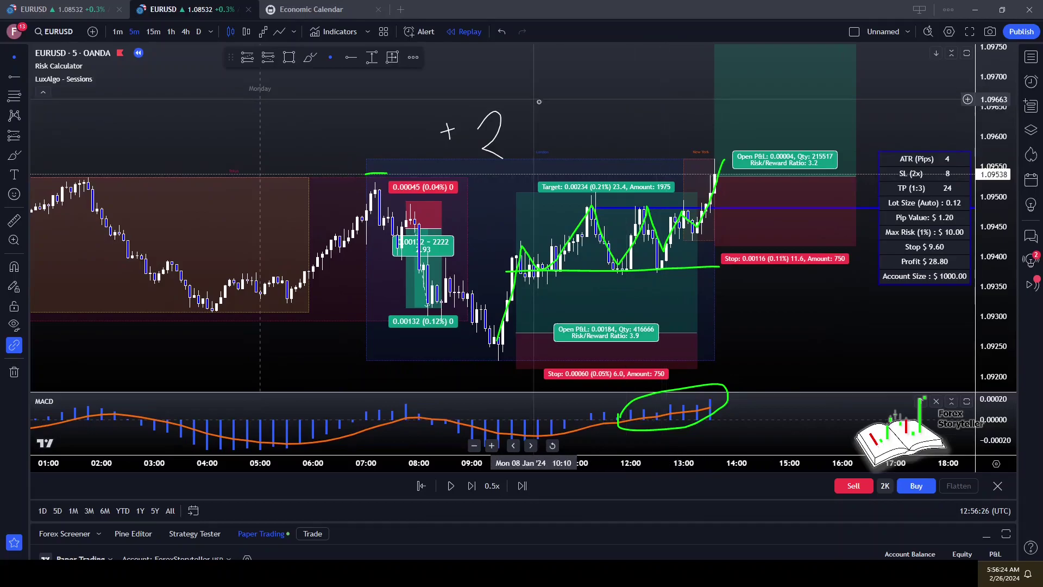
left_click_drag(734, 105, 737, 138)
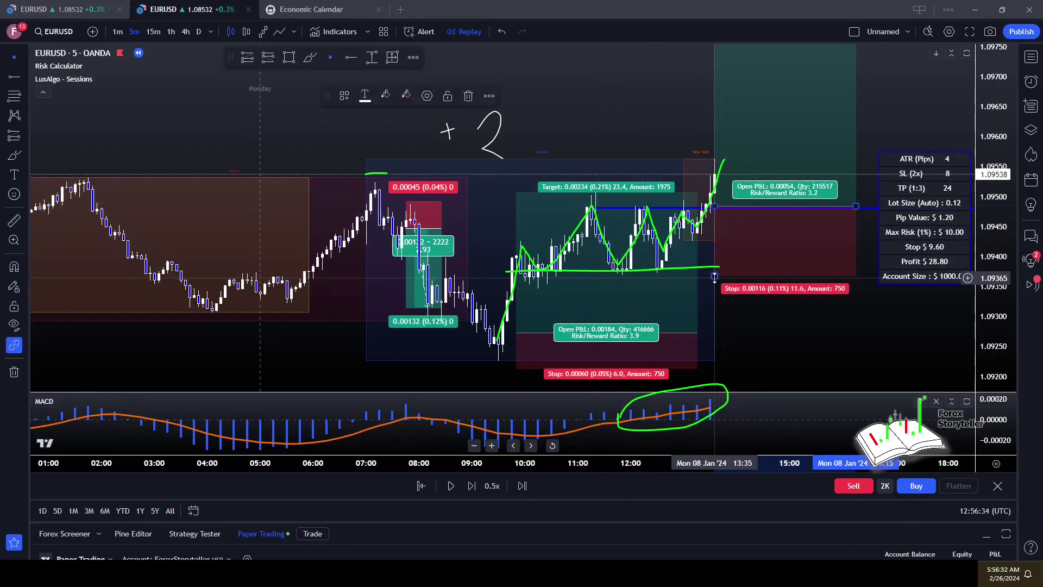
left_click_drag(715, 276, 704, 245)
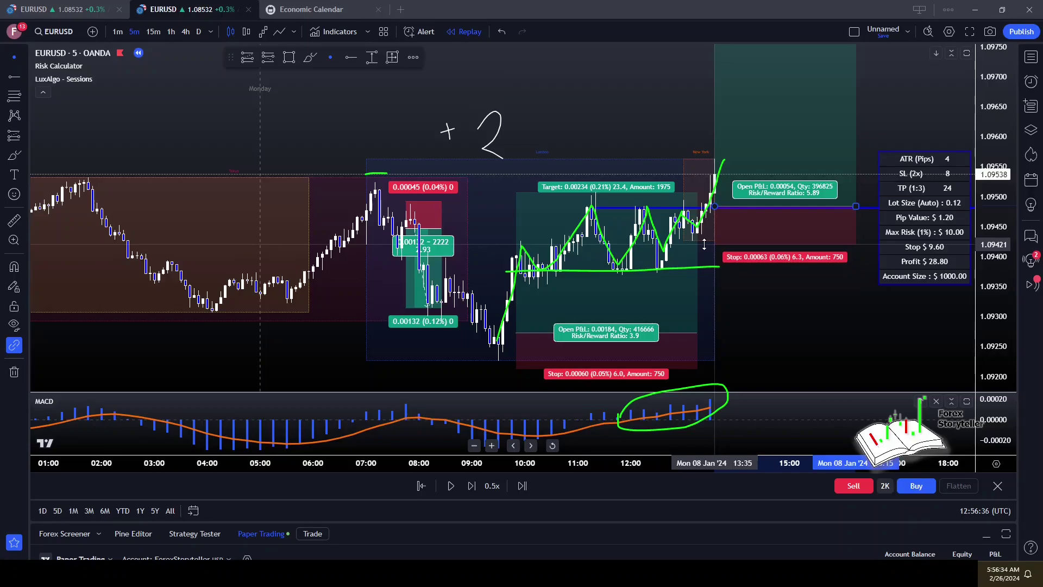
Step: Lower the new long position's target slightly for a risk/reward ratio of 5.76
left_click_drag(767, 303, 784, 383)
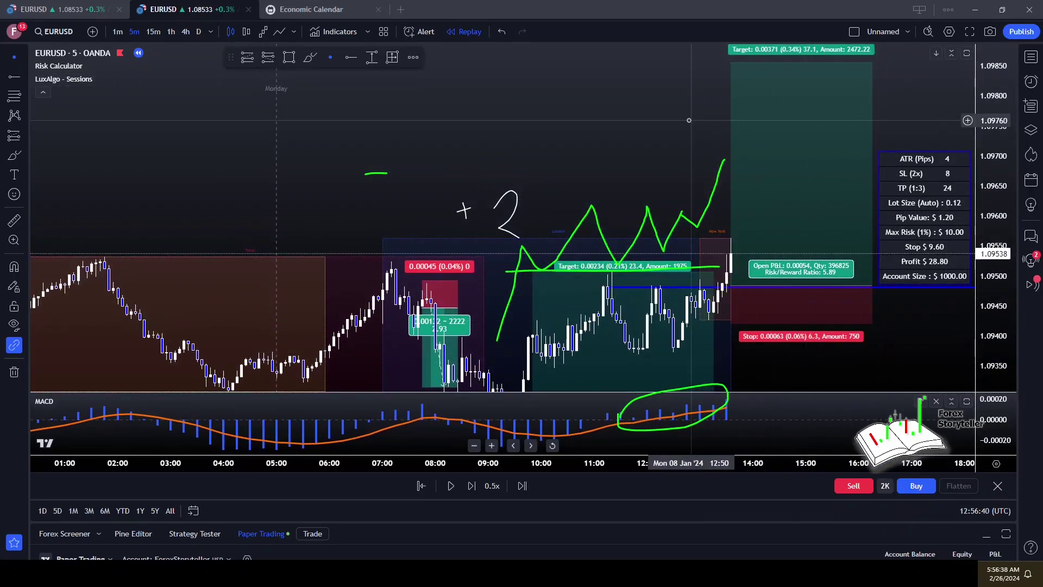
scroll(688, 120, "down", 5)
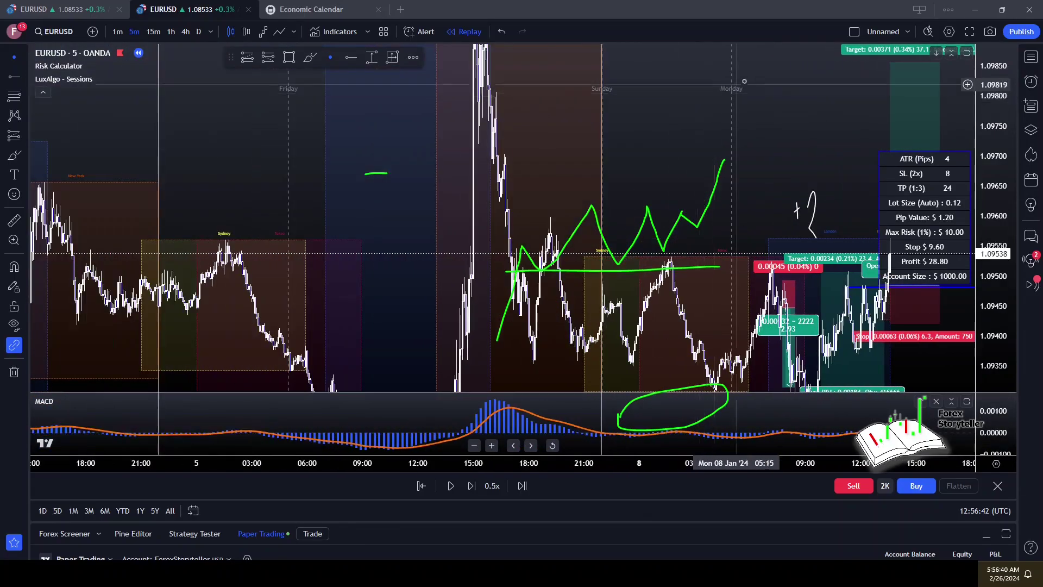
left_click_drag(715, 93, 683, 168)
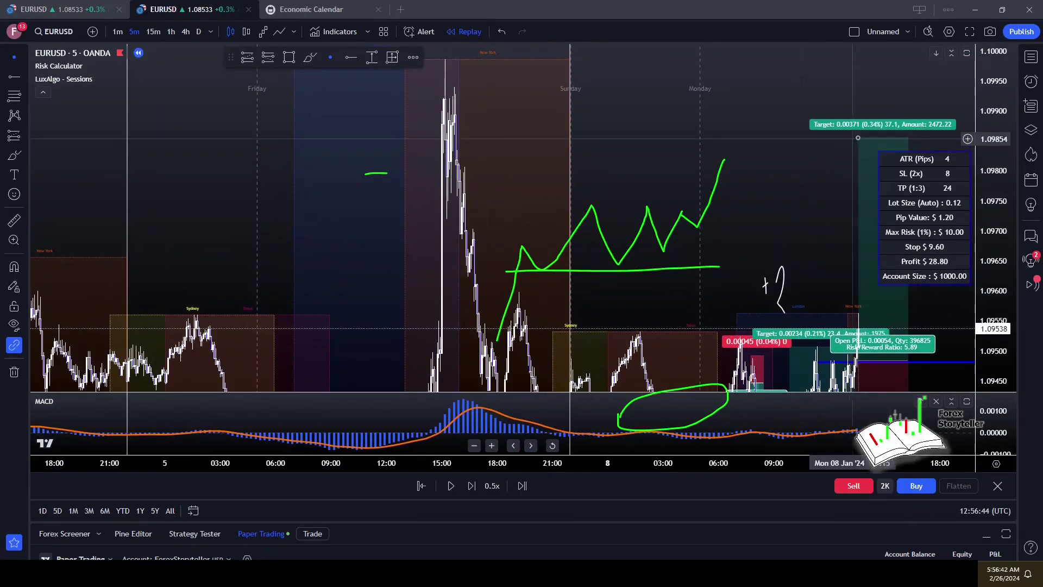
mouse_move(857, 138)
left_mouse_down()
mouse_move(814, 148)
mouse_move(657, 114)
mouse_move(533, 112)
mouse_move(608, 112)
mouse_move(652, 97)
mouse_move(657, 56)
mouse_move(627, 59)
left_mouse_up()
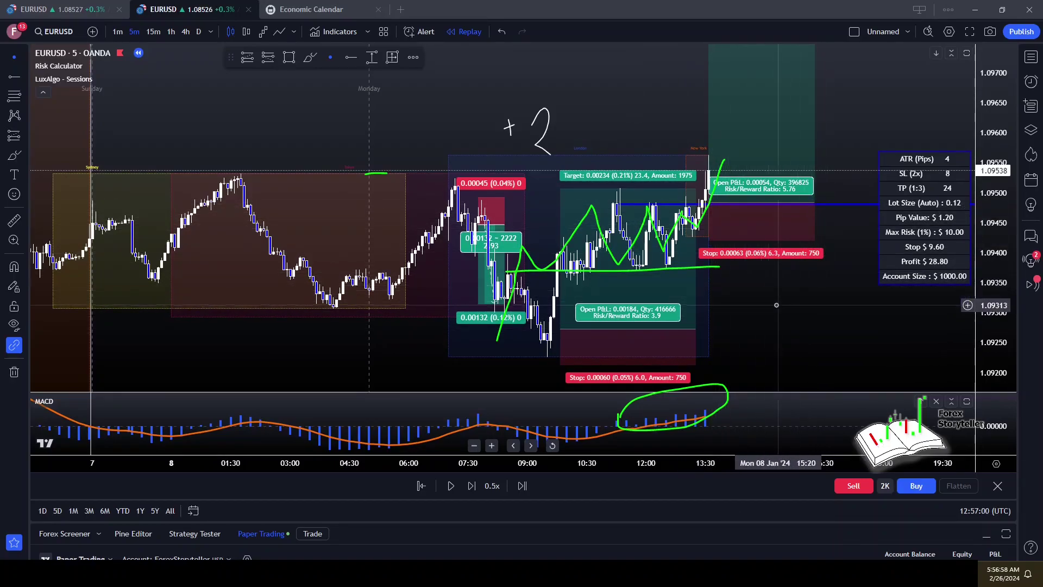
Step: Clear all the green pen annotations from the screen
type("C")
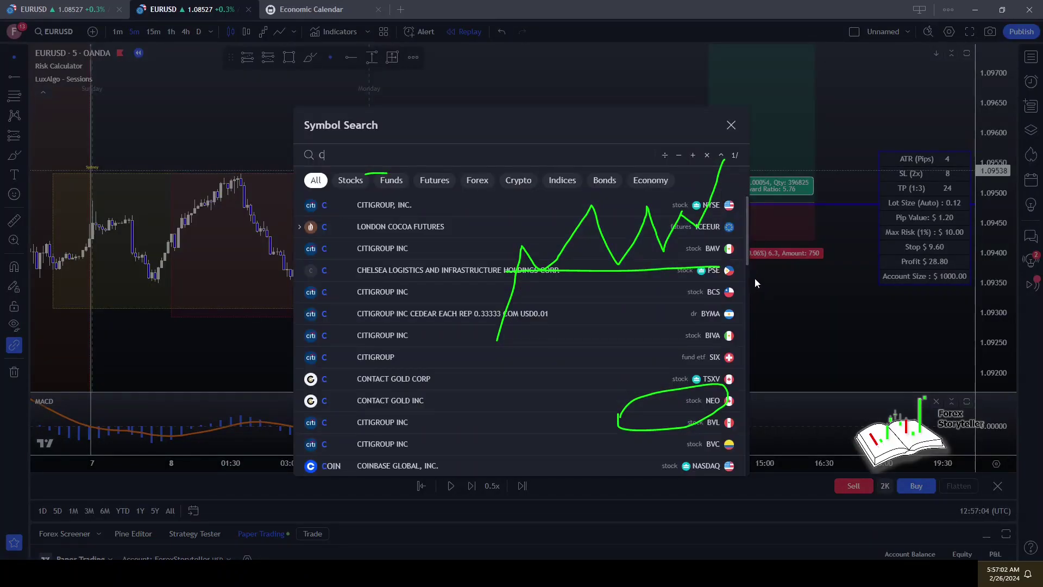
left_click(731, 126)
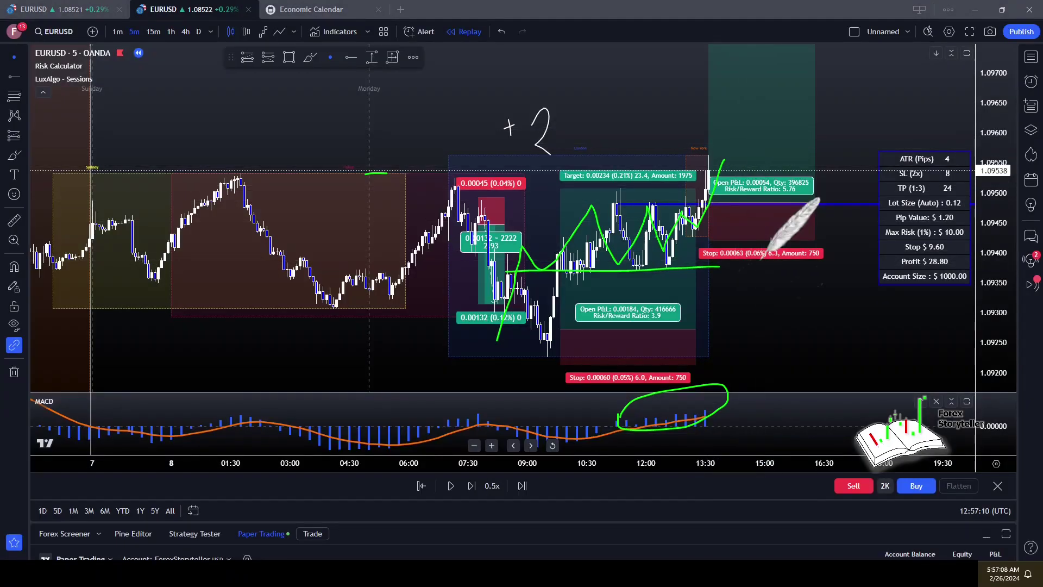
key("e")
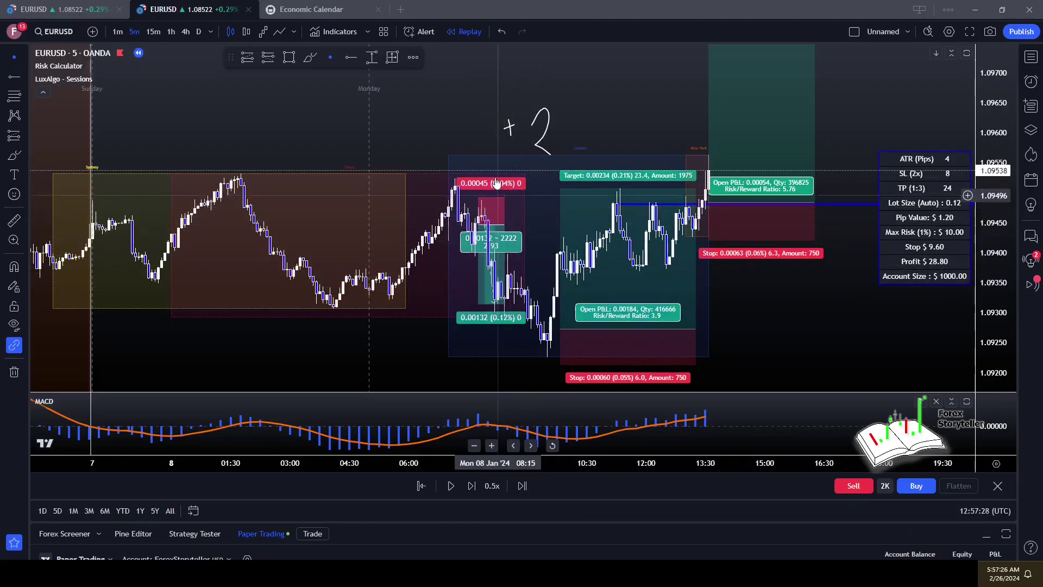
Step: Advance the bar replay candle by candle from 13:35 to the 15:15 candle to follow the newest long position
left_click_drag(531, 203, 508, 225)
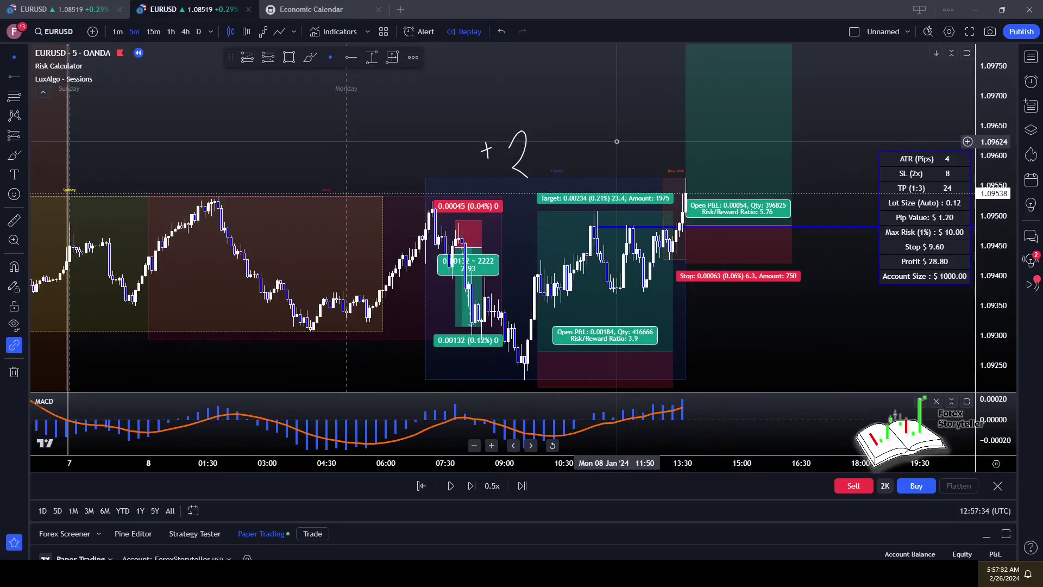
key("shift+Right")
key("shift+Right")
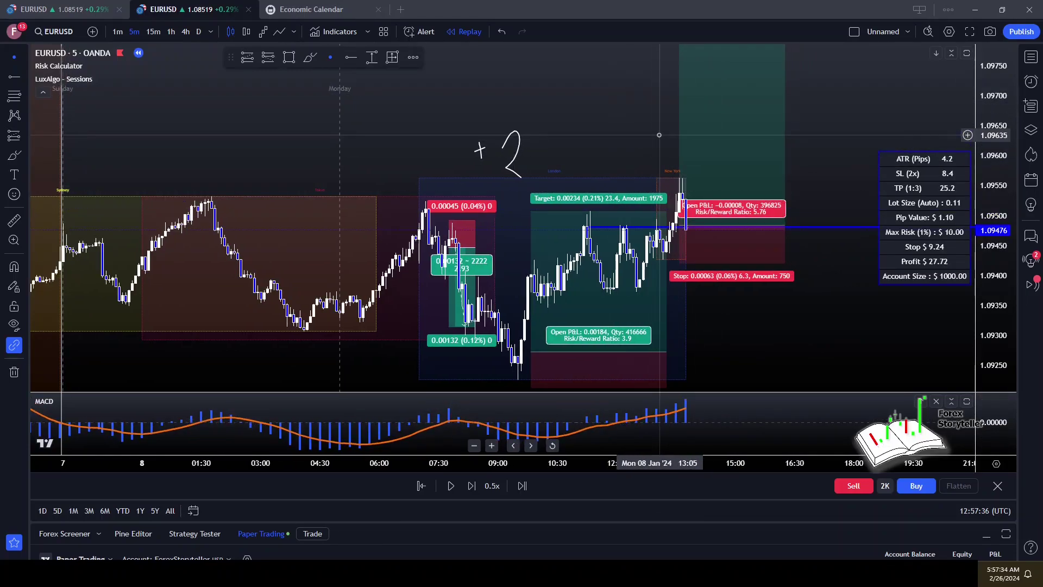
key("shift+Right")
key("shift+Right")
key("shift+Right")
key("shift+Right")
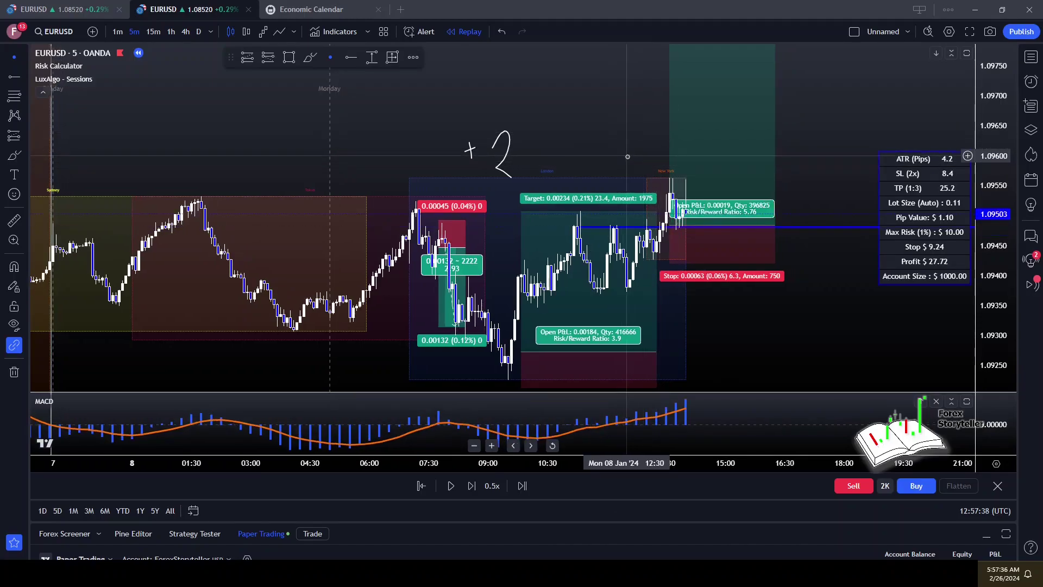
key("shift+Right")
key("shift+Right")
key("shift+Right")
key("shift+Right")
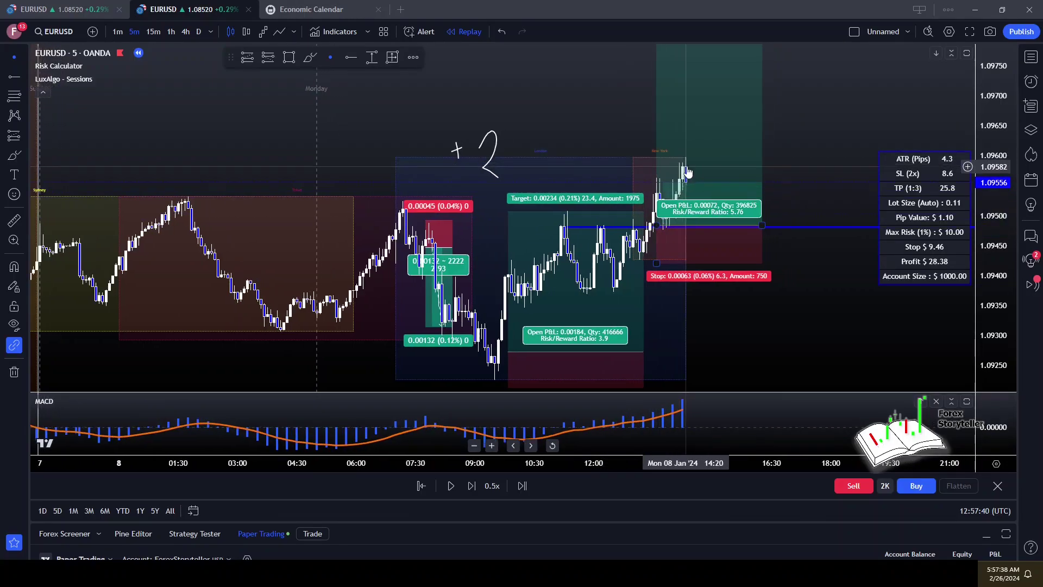
key("shift+Right")
key("shift+Right")
key("shift+Right")
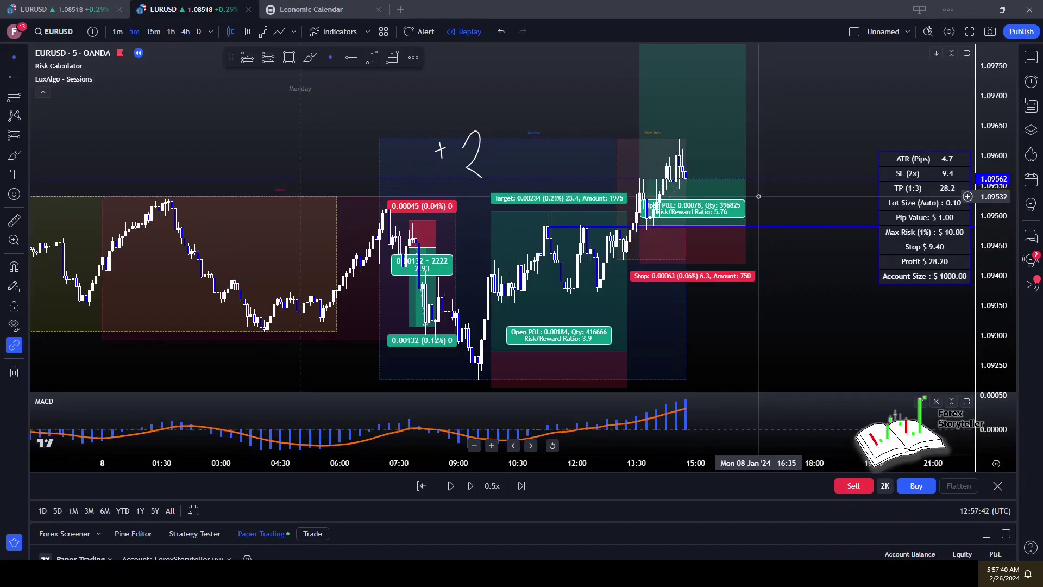
key("shift+Right")
key("shift+Right")
key("shift+Right")
key("shift+Right")
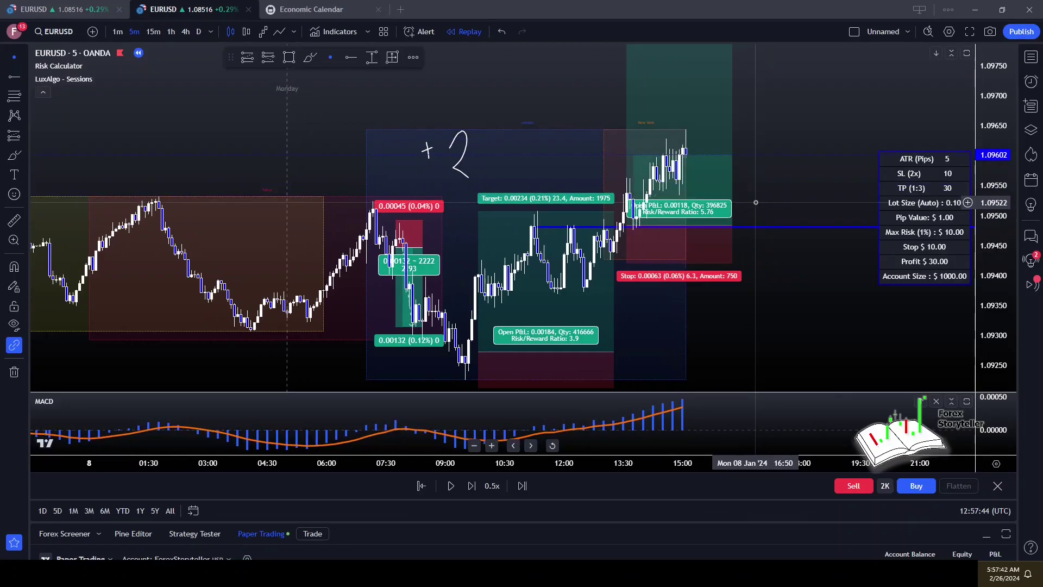
key("shift+Right")
key("shift+Right")
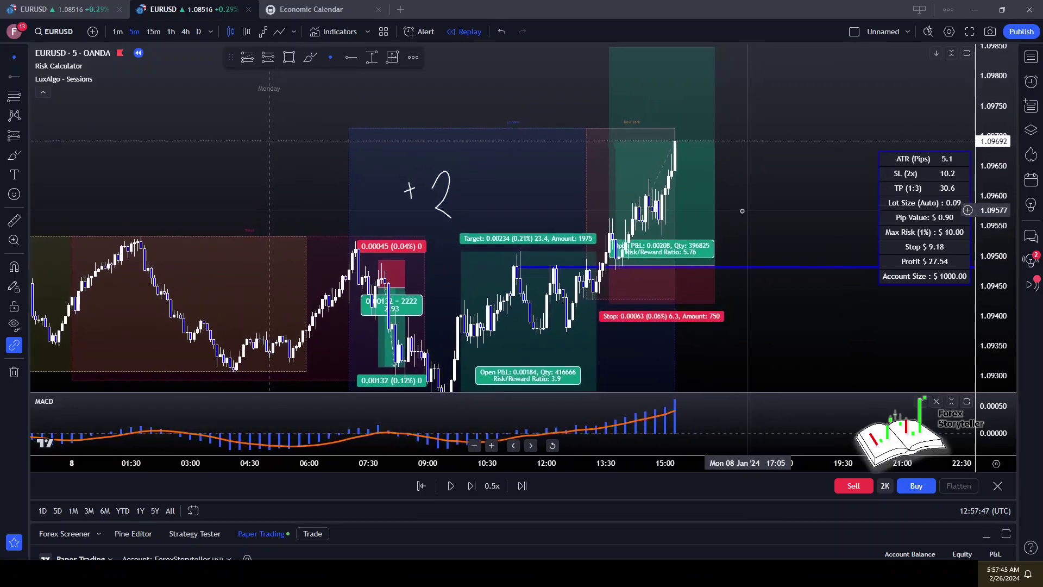
Step: Mark the swing high at the 13:35 entry, circle the stop zone, open P&L and stop value in green, and clear the pen marks
left_click(657, 215)
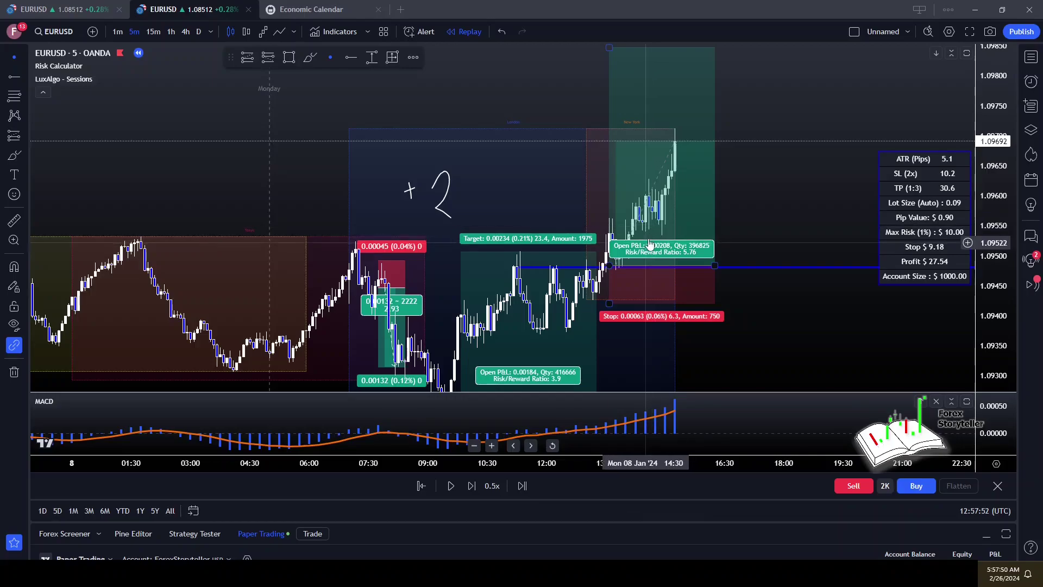
left_click_drag(741, 200, 742, 219)
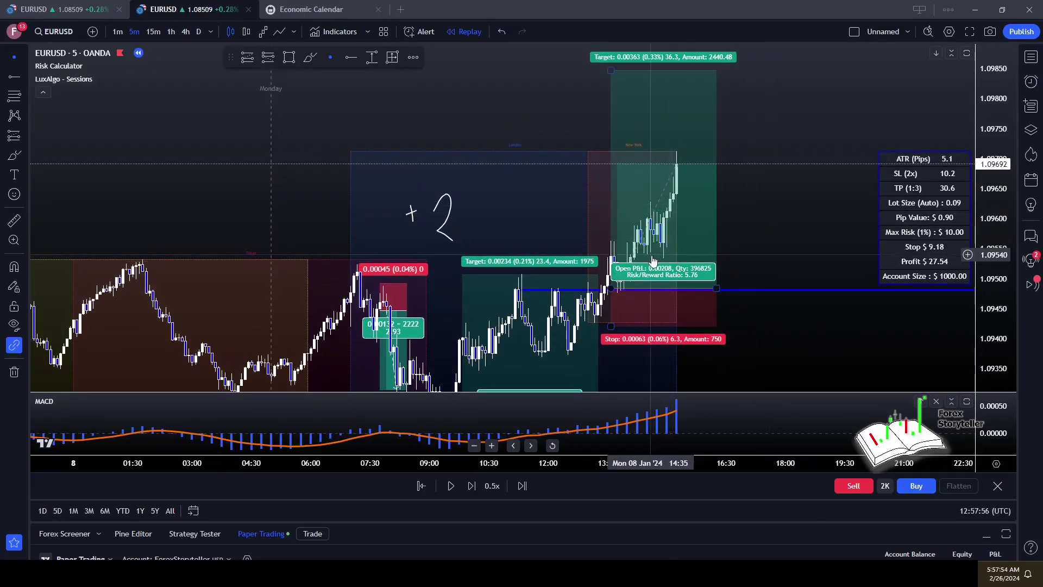
scroll(733, 214, "up", 3)
mouse_move(733, 214)
left_mouse_down()
mouse_move(589, 214)
mouse_move(871, 210)
left_mouse_up()
left_click_drag(991, 228, 974, 90)
left_click_drag(557, 256, 625, 204)
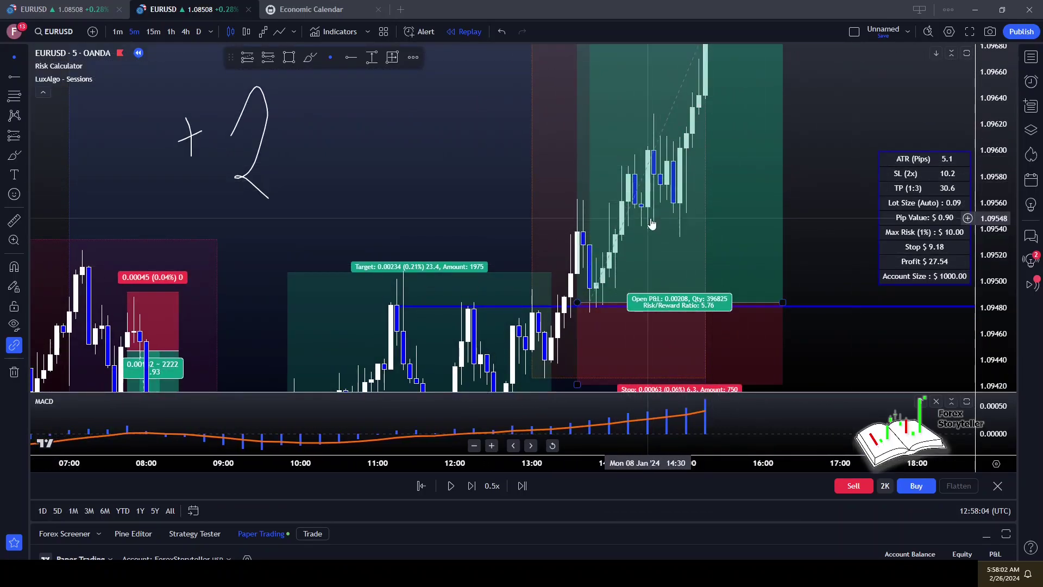
scroll(418, 197, "up", 5)
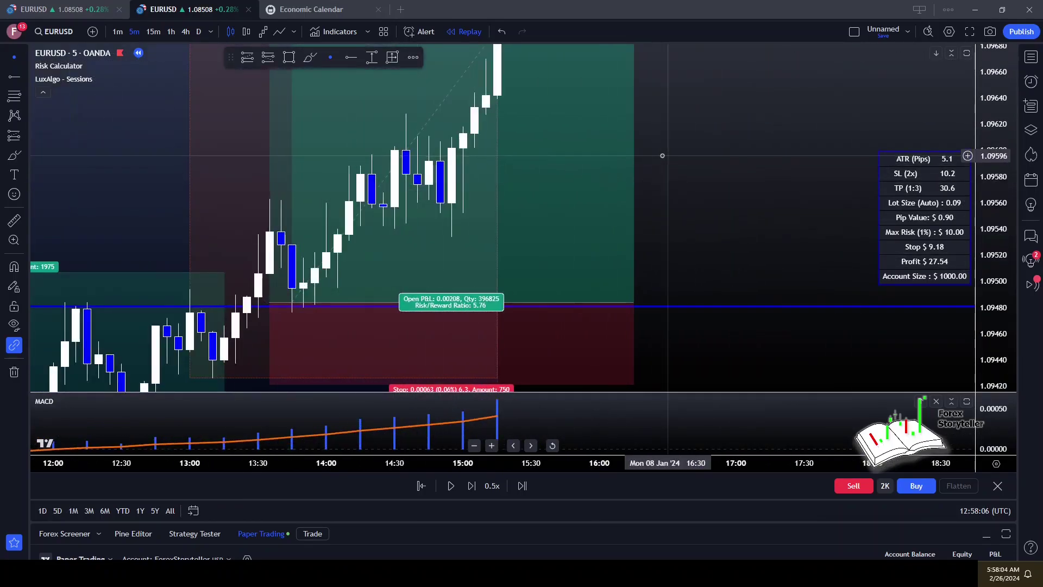
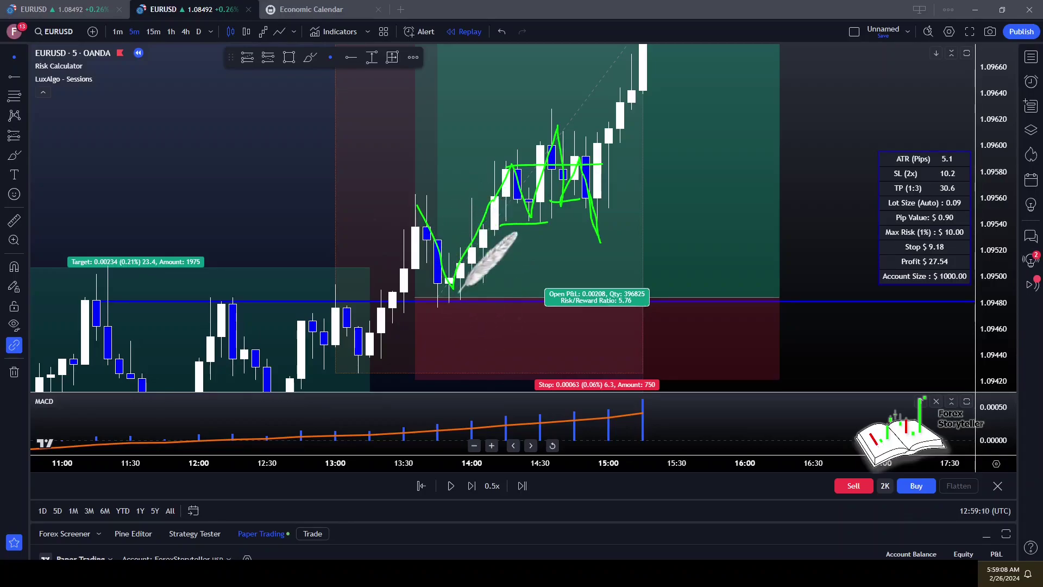
left_click_drag(407, 188, 445, 191)
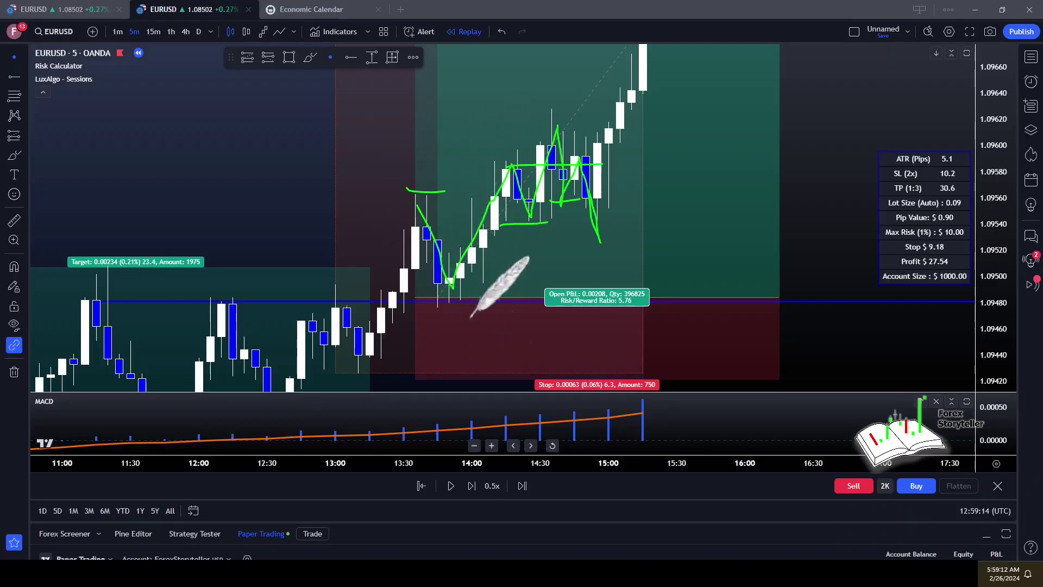
mouse_move(409, 279)
left_mouse_down()
mouse_move(393, 359)
mouse_move(433, 266)
left_mouse_up()
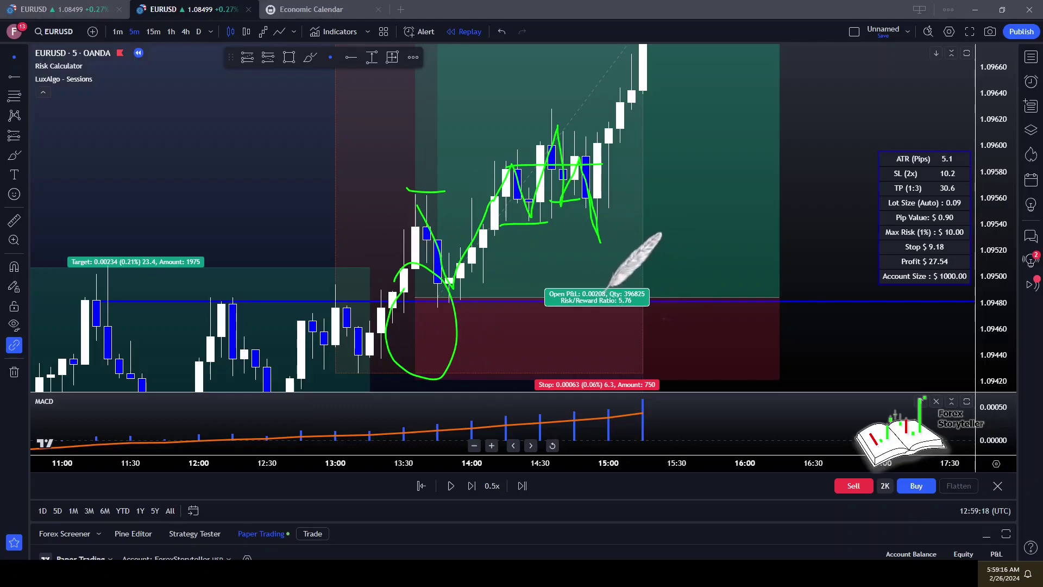
left_click_drag(615, 288, 612, 291)
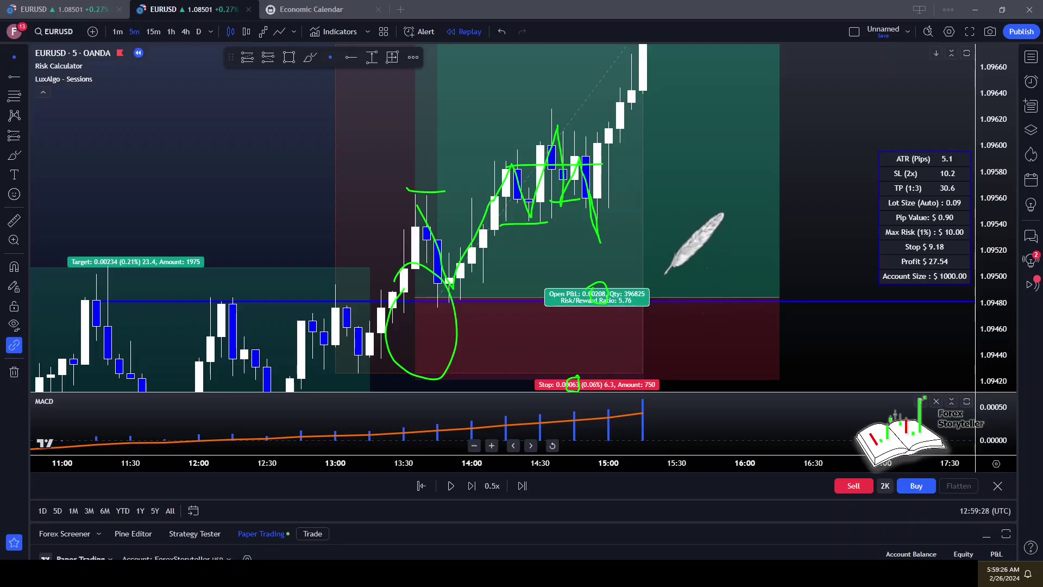
key("e")
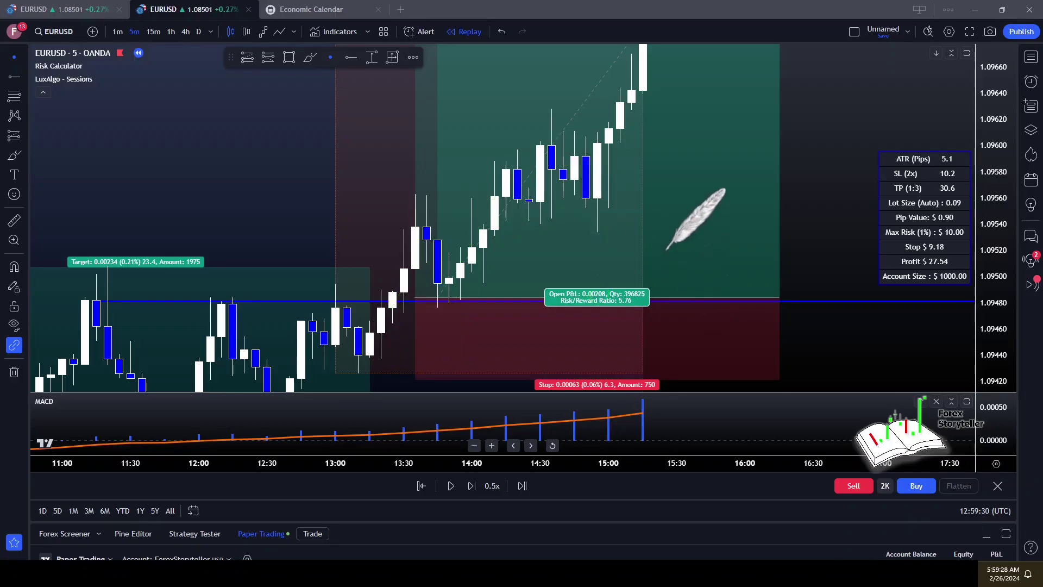
Step: Examine the newest long trade's price action from its 13:35 entry, alongside the preceding trades
left_click_drag(987, 140, 989, 163)
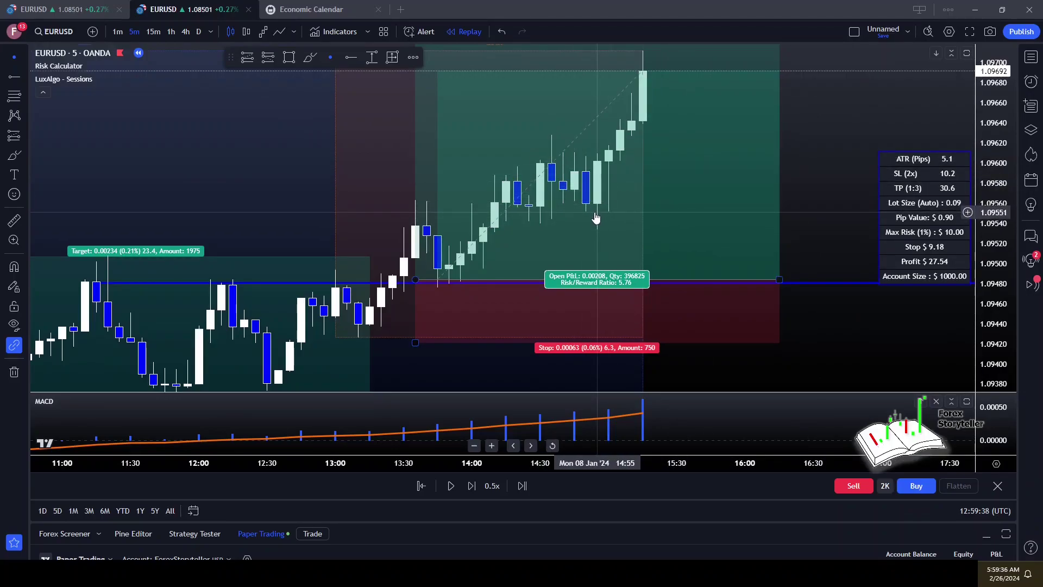
left_click_drag(808, 137, 792, 177)
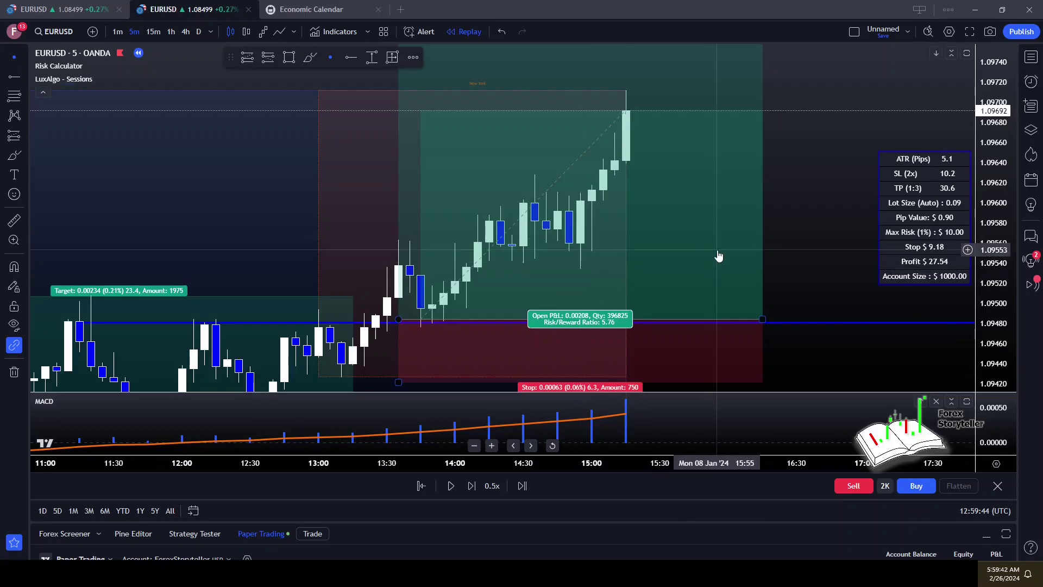
scroll(791, 214, "down", 1)
mouse_move(842, 205)
left_mouse_down()
mouse_move(792, 220)
mouse_move(849, 168)
mouse_move(813, 178)
mouse_move(849, 163)
mouse_move(809, 175)
left_mouse_up()
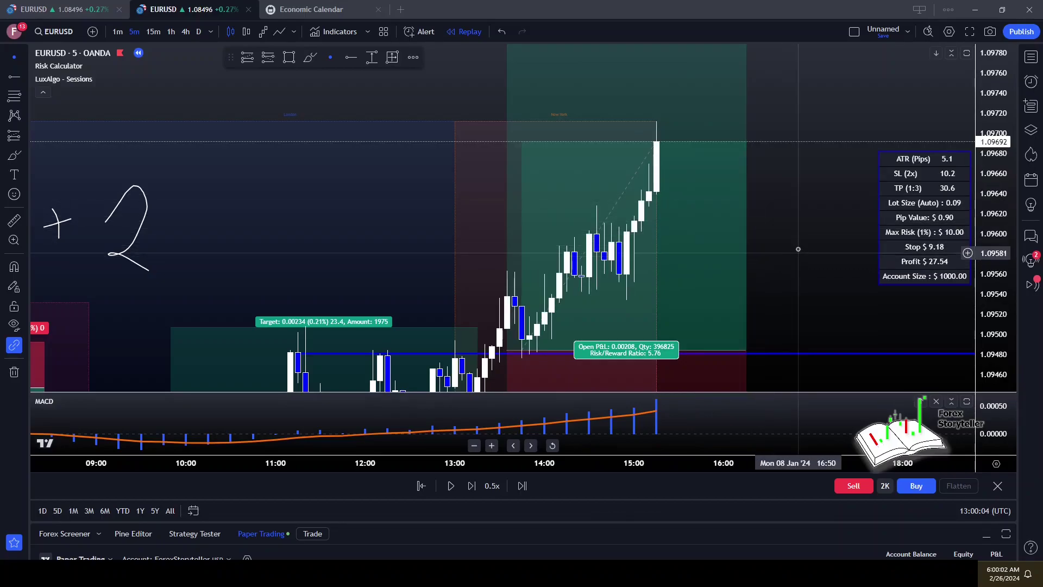
scroll(798, 249, "down", 5)
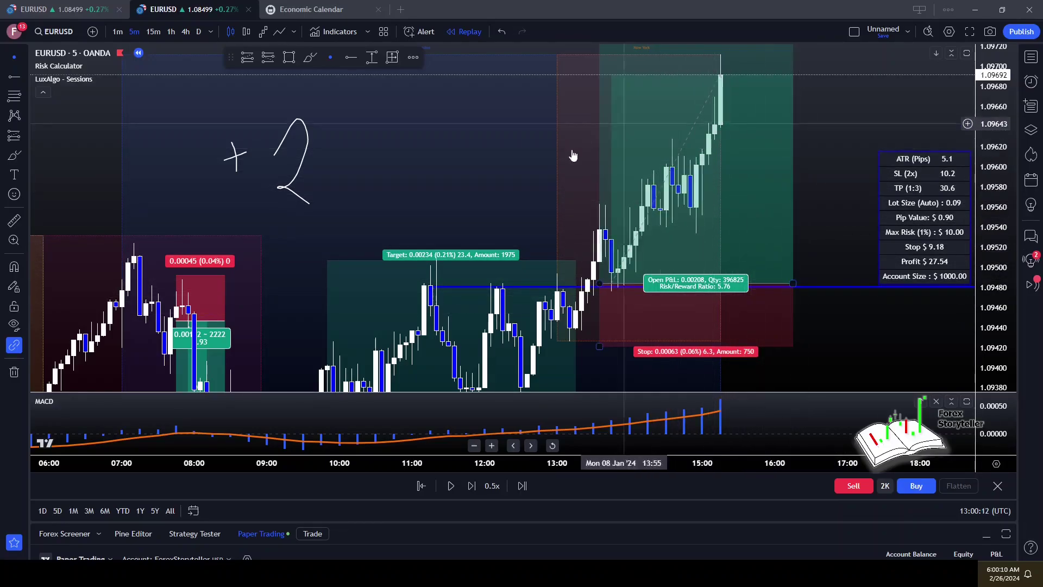
left_click_drag(803, 163, 795, 211)
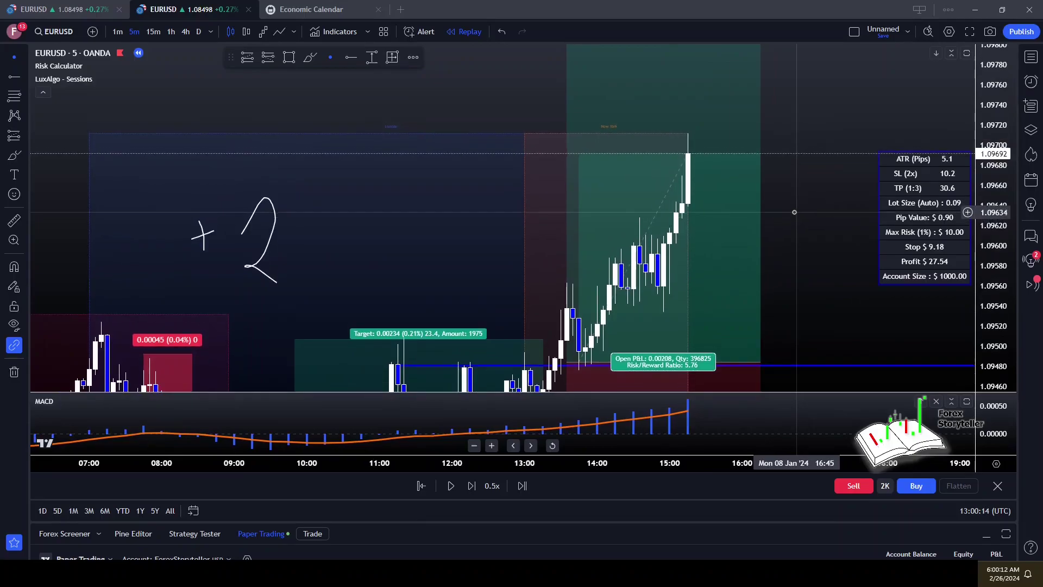
left_click_drag(991, 103, 991, 173)
left_click_drag(821, 225, 801, 225)
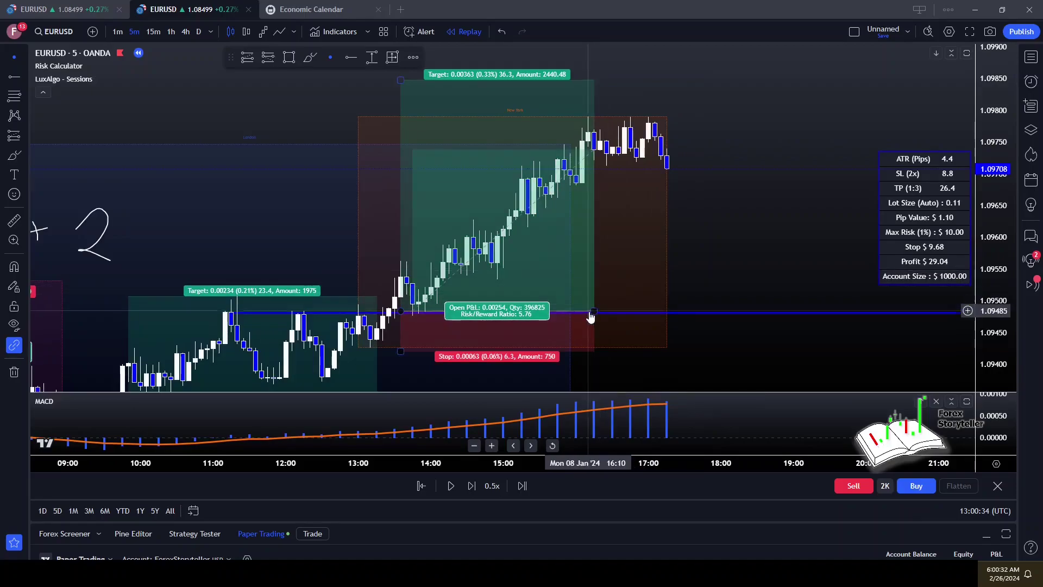
Step: Extend the newest long position to the 17:15 candle and lower its target to 0.00224 for a 3.56 risk/reward ratio
left_click_drag(592, 315, 666, 319)
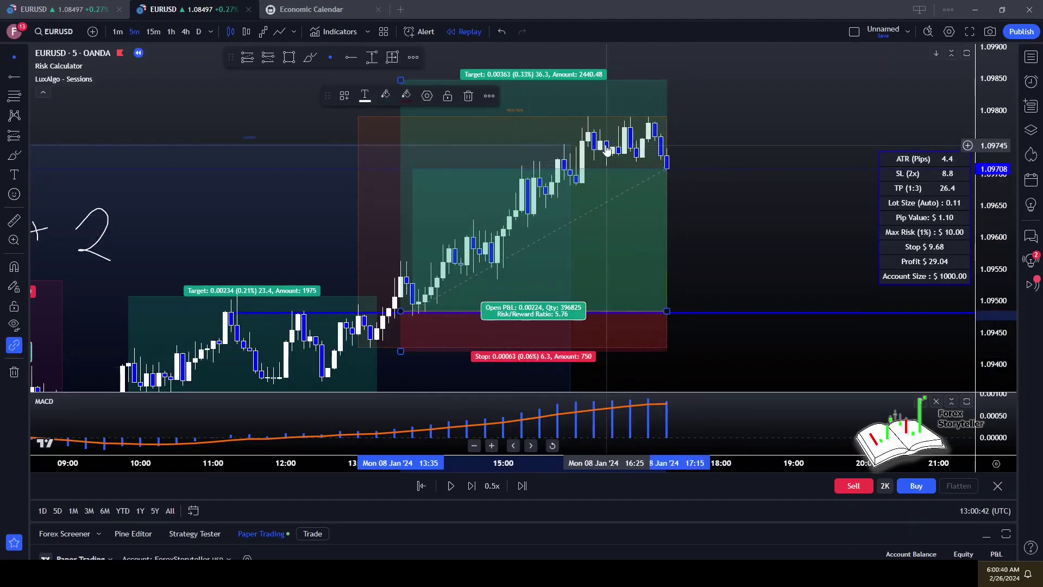
left_click_drag(400, 80, 414, 169)
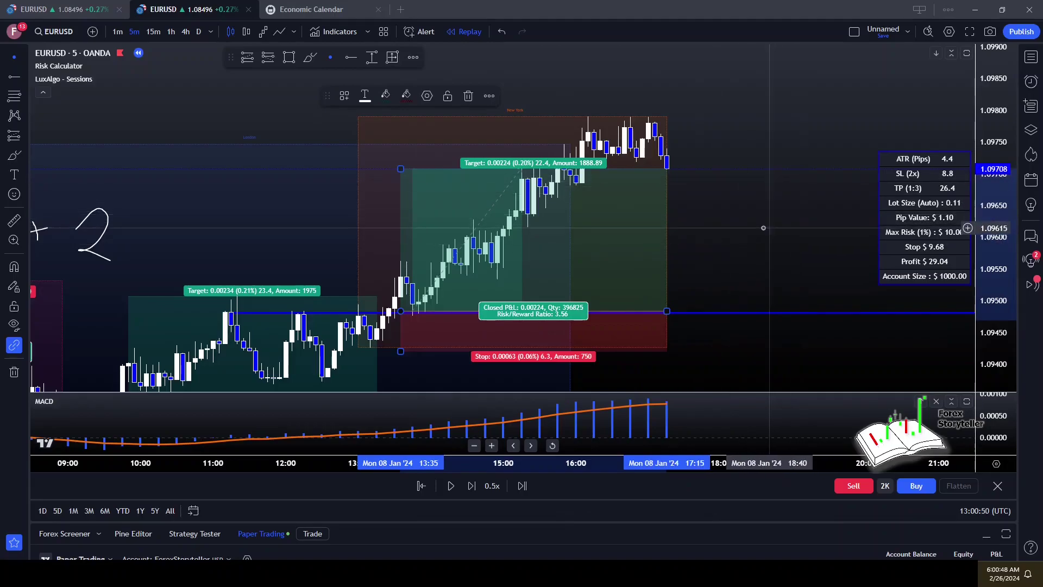
Step: Write the combined result +5.49 in green pen above the London and New York sessions, correcting the decimals, and underline the number
scroll(697, 137, "down", 6)
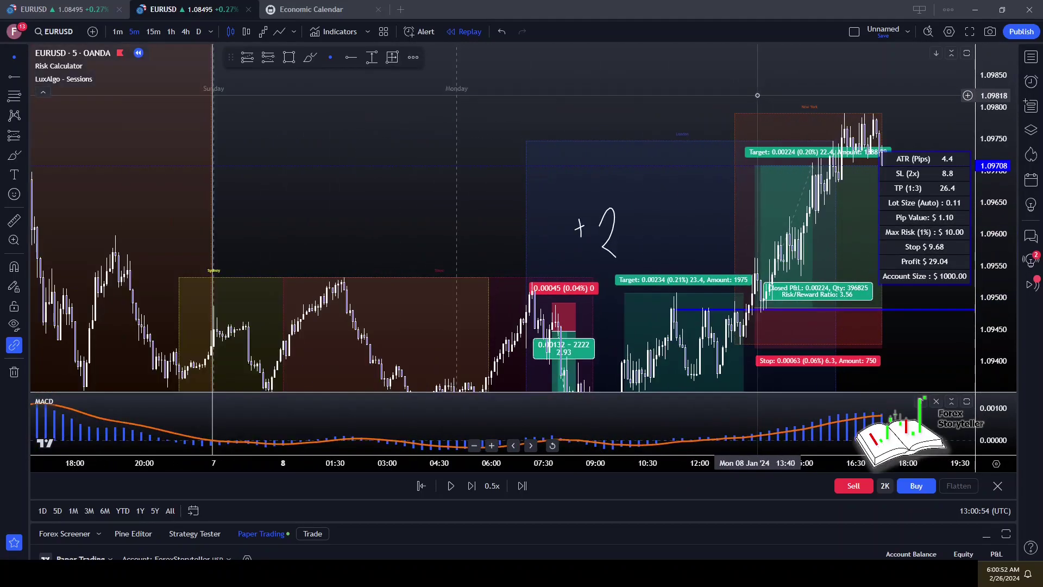
left_click_drag(581, 279, 508, 279)
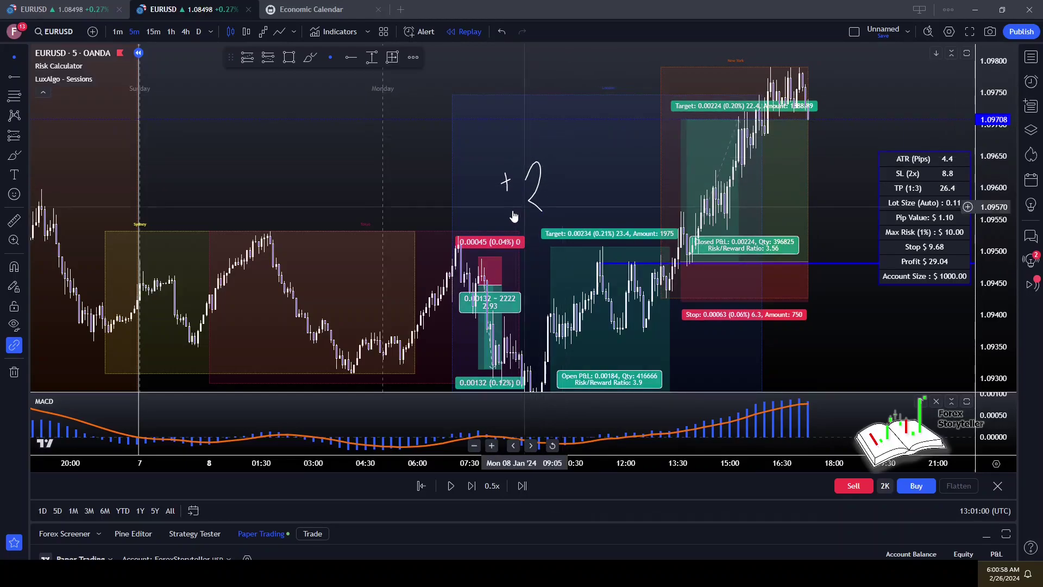
left_click(486, 331)
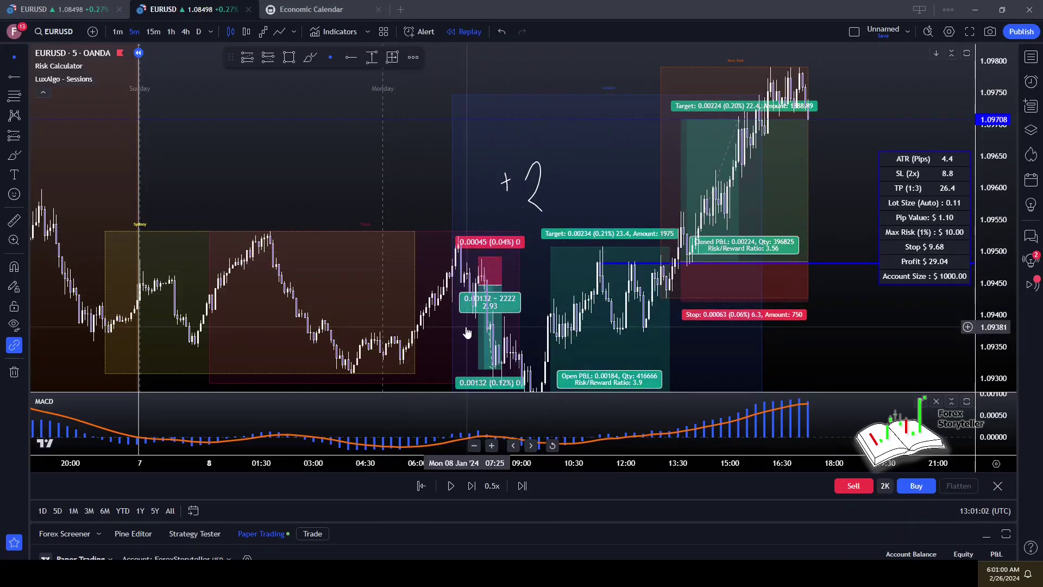
left_click_drag(504, 274, 489, 224)
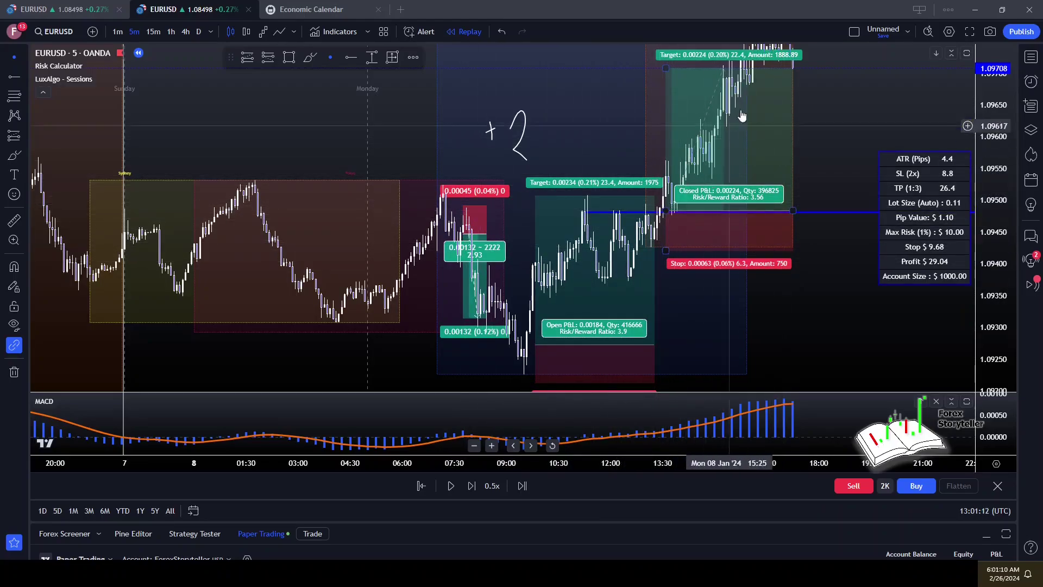
left_click_drag(419, 104, 405, 187)
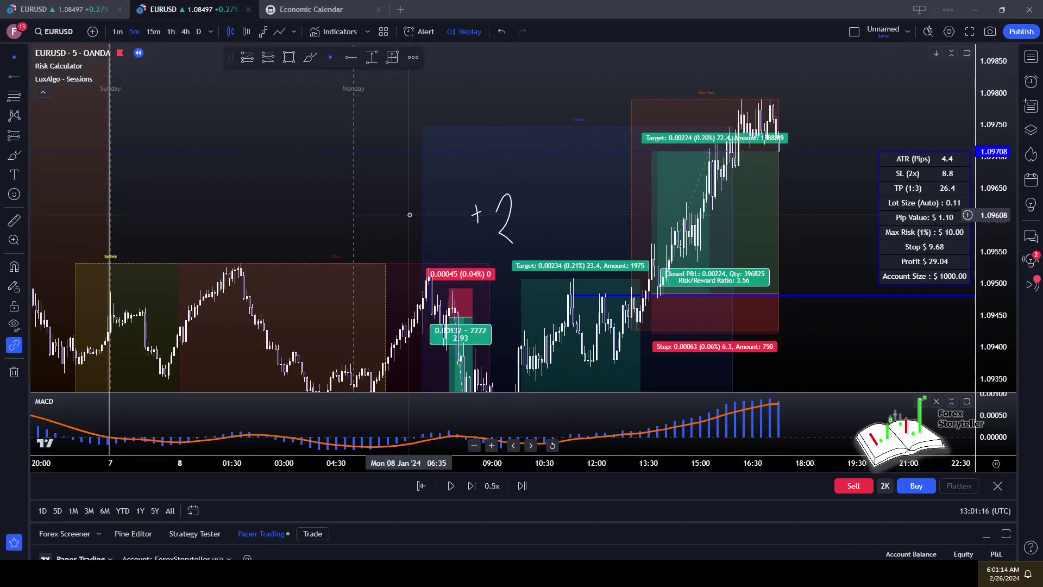
mouse_move(564, 69)
left_mouse_down()
mouse_move(560, 108)
mouse_move(566, 87)
left_mouse_up()
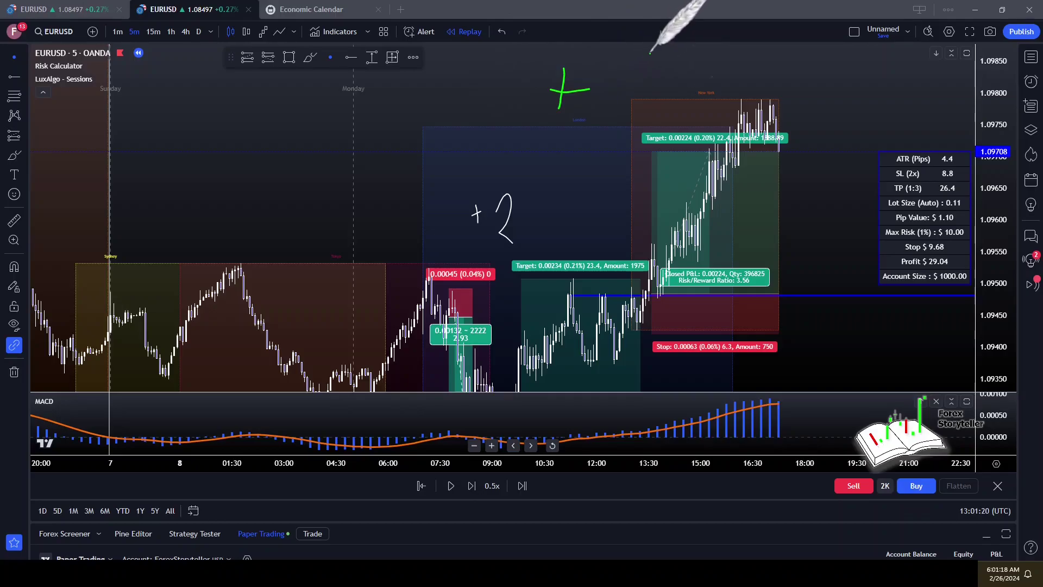
left_click_drag(650, 53, 639, 82)
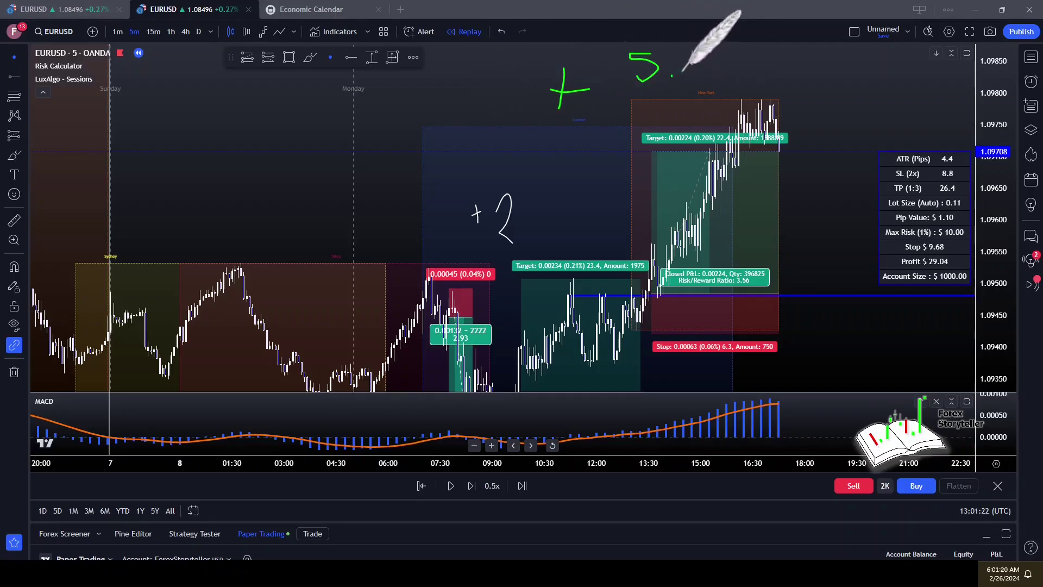
left_click_drag(690, 54, 686, 79)
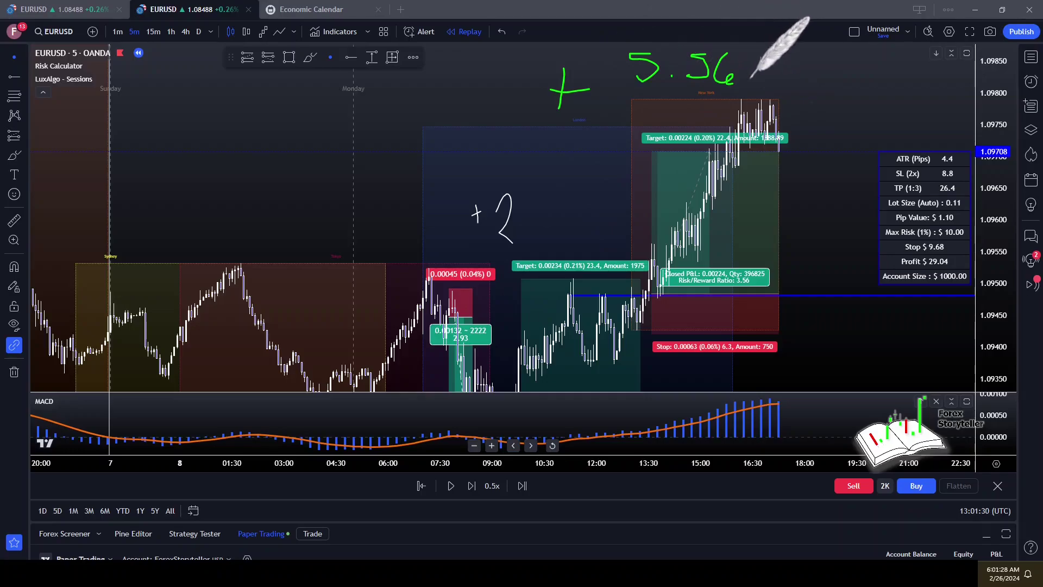
key("ctrl+z")
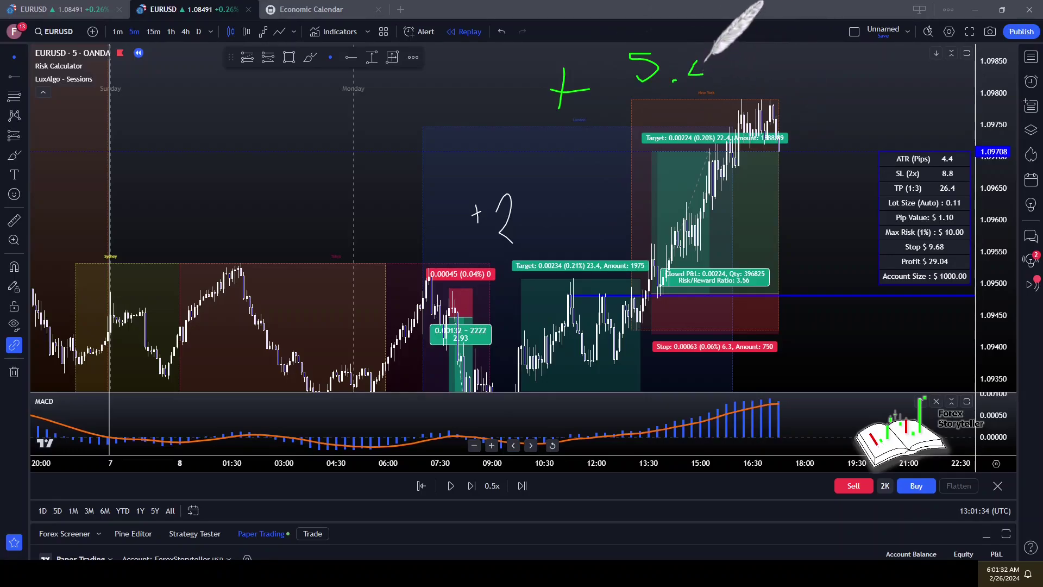
left_click_drag(712, 69, 724, 87)
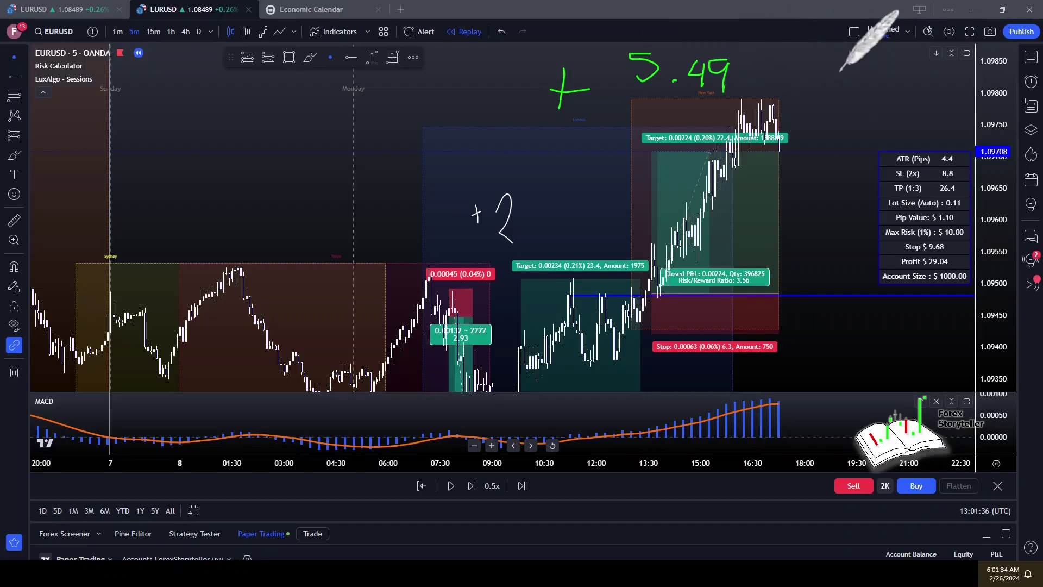
left_click_drag(628, 98, 769, 89)
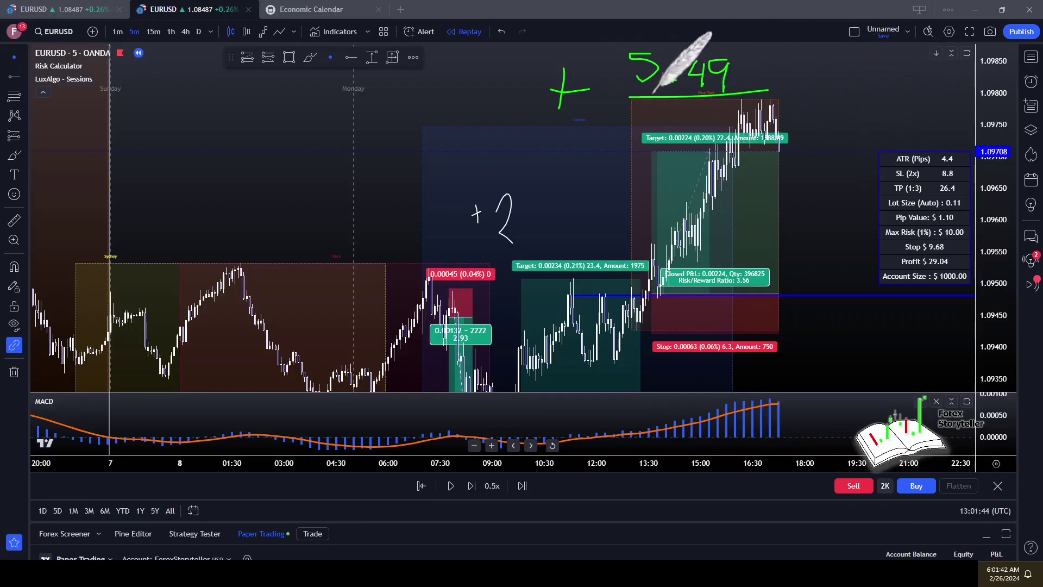
Step: Frame and underline the 5.49 result in green pen, and draw a line along the newest long position's entry level
left_click_drag(623, 93, 635, 41)
mouse_move(758, 44)
left_mouse_down()
mouse_move(774, 70)
mouse_move(770, 93)
left_mouse_up()
left_click_drag(632, 96, 788, 93)
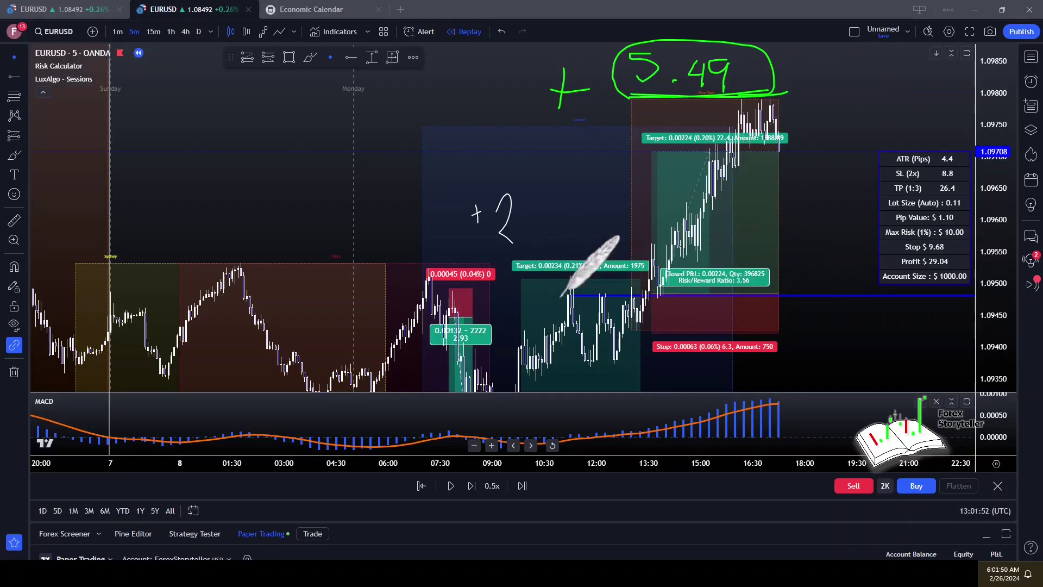
left_click_drag(561, 294, 682, 292)
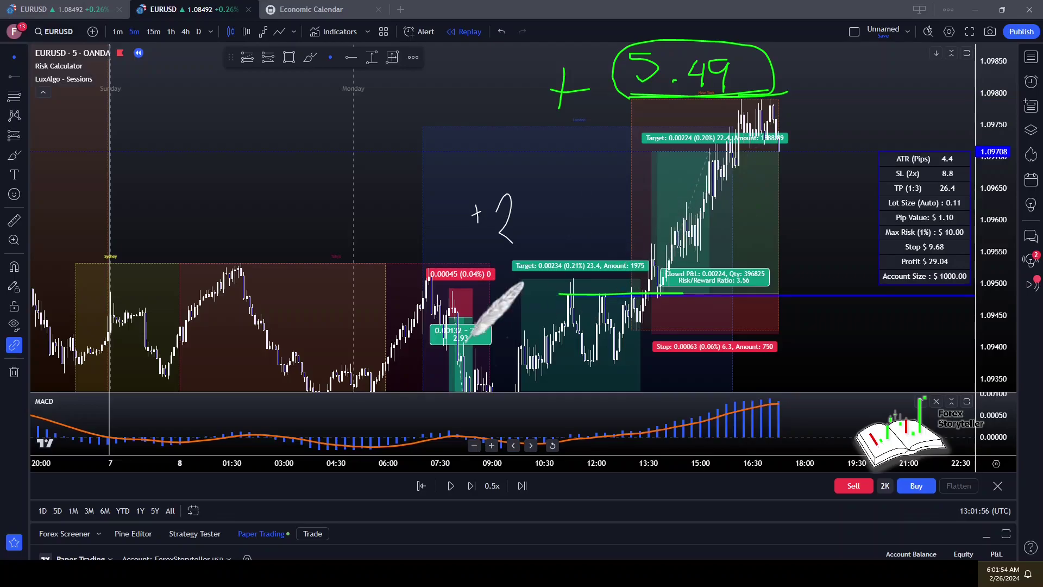
Step: Sketch an underlined rising zigzag beside the result in green, circle 5.49 again, and bracket the newest long position's stop zone
left_click_drag(412, 113, 453, 90)
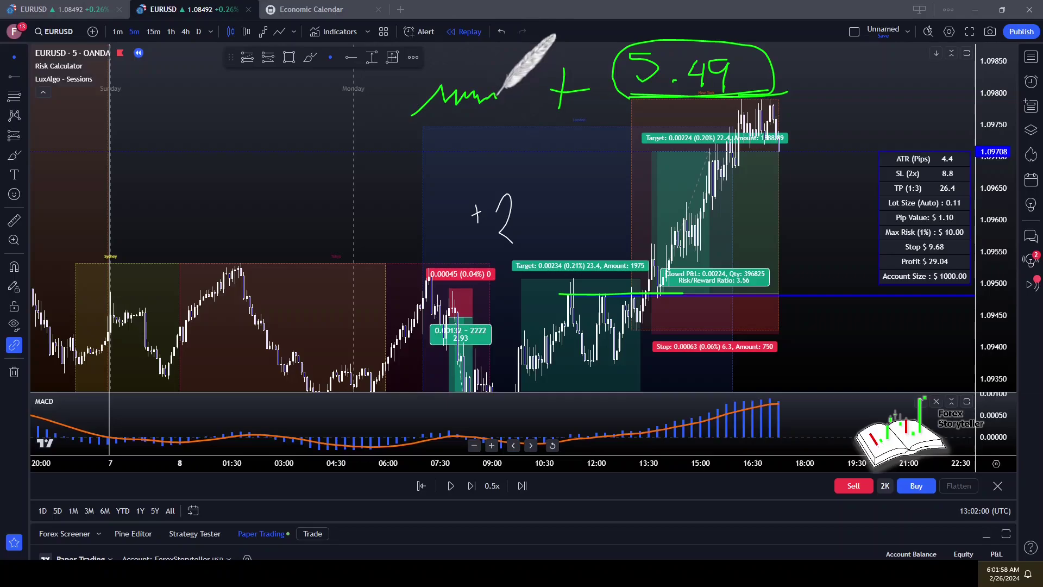
left_click_drag(496, 89, 538, 80)
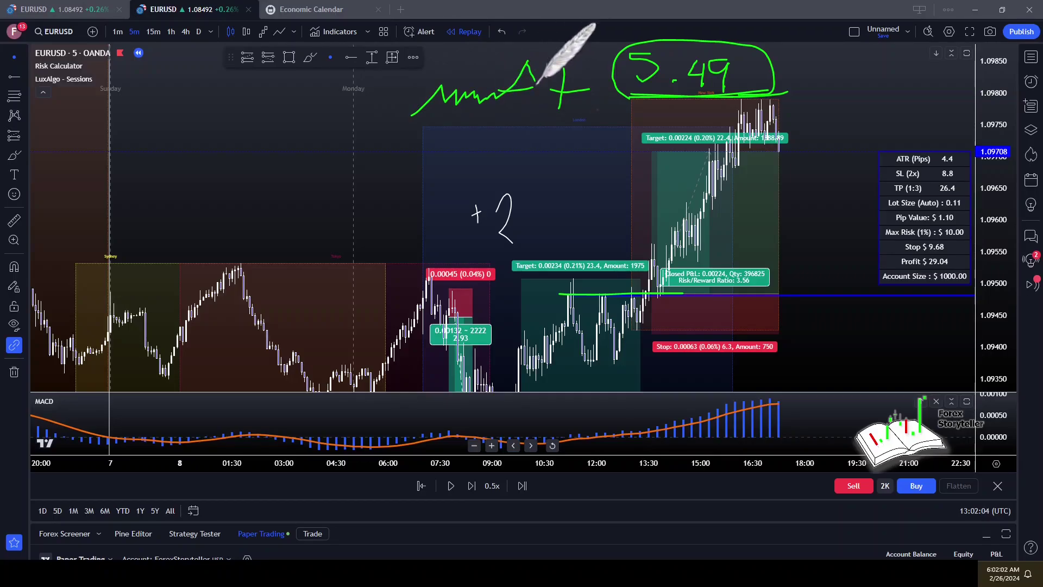
left_click_drag(458, 108, 500, 107)
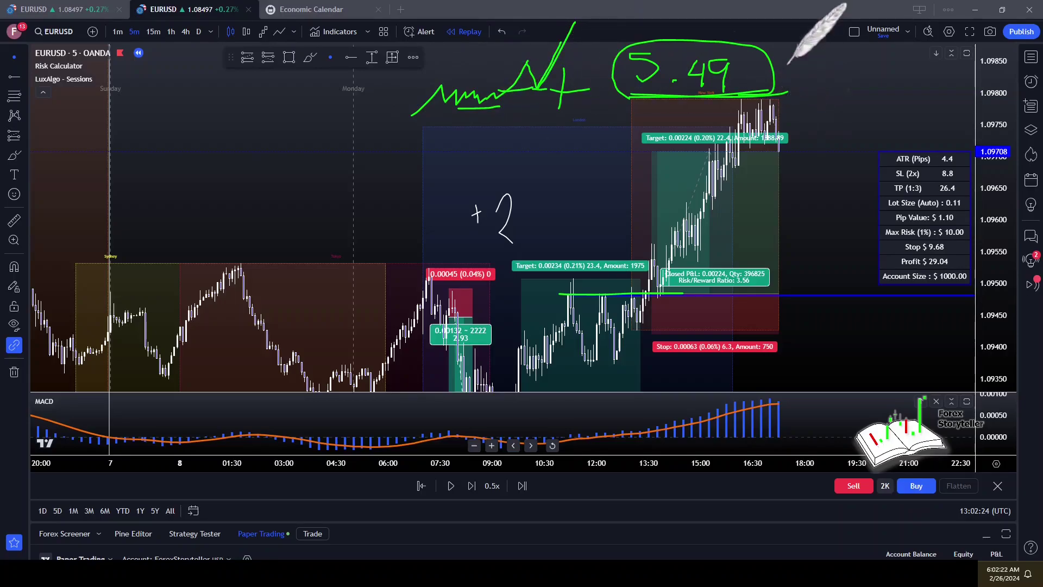
mouse_move(608, 73)
left_mouse_down()
mouse_move(747, 58)
mouse_move(754, 42)
left_mouse_up()
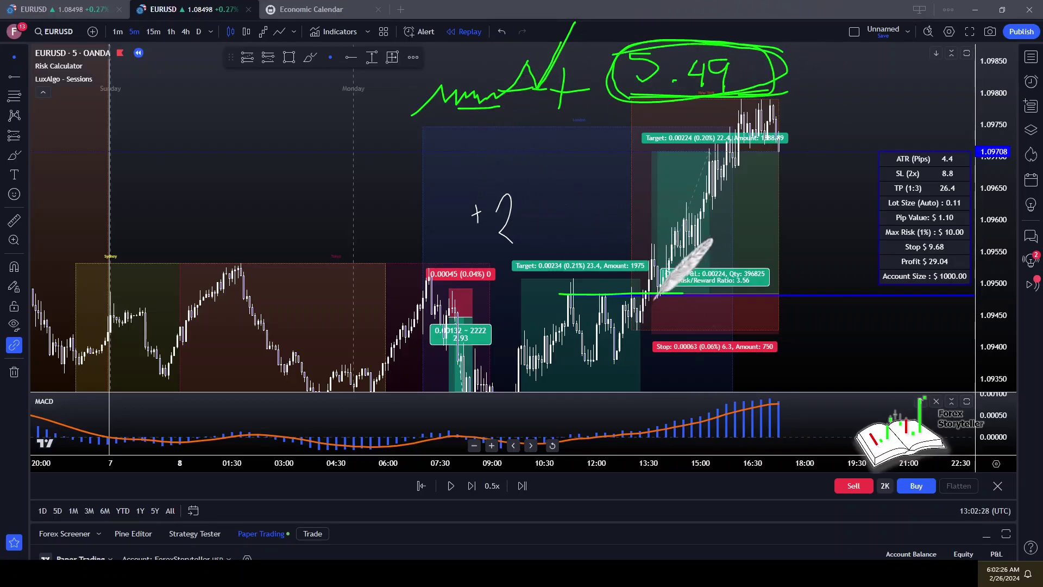
left_click_drag(791, 295, 792, 340)
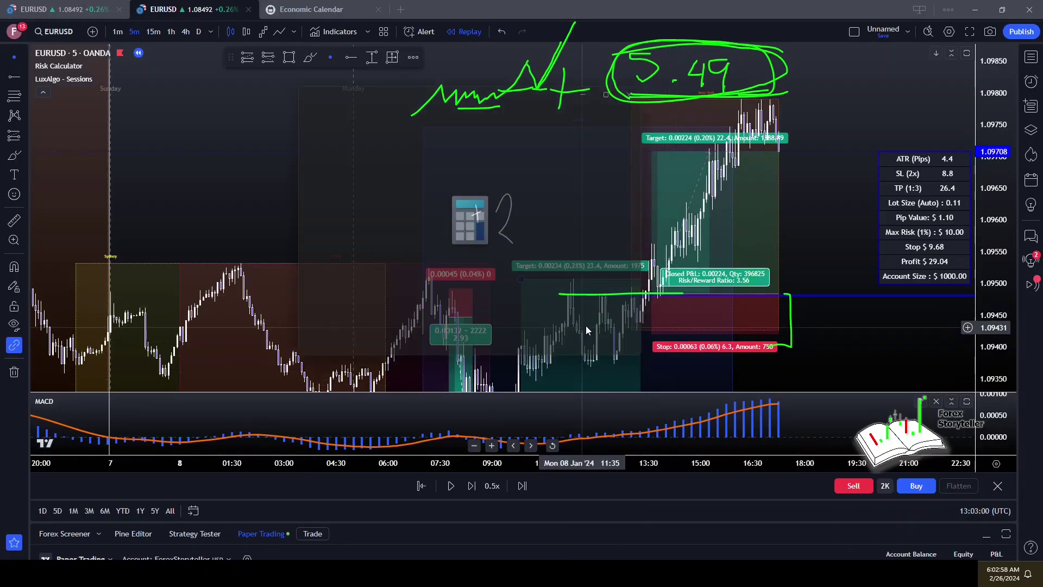
Step: Switch to Calculator, compute 1000 × 0.05, and add 1000 to the result
key("XF86Calculator")
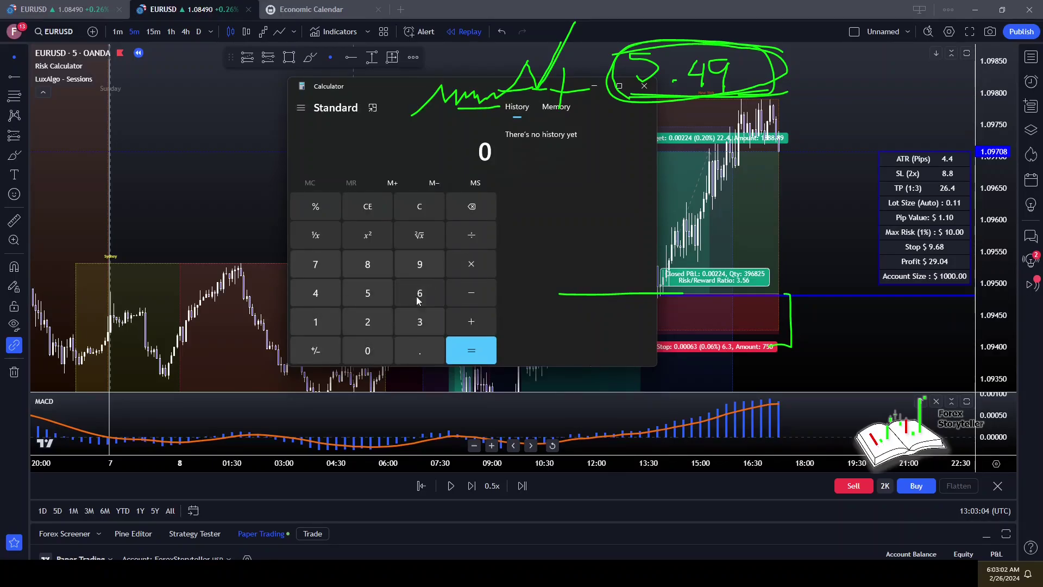
left_click_drag(390, 92, 281, 140)
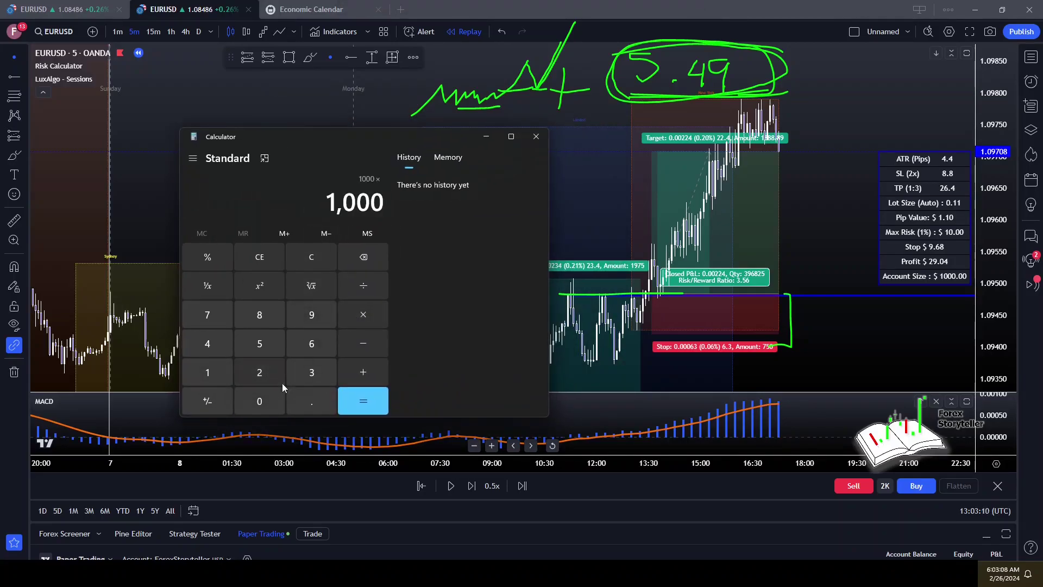
left_click(362, 402)
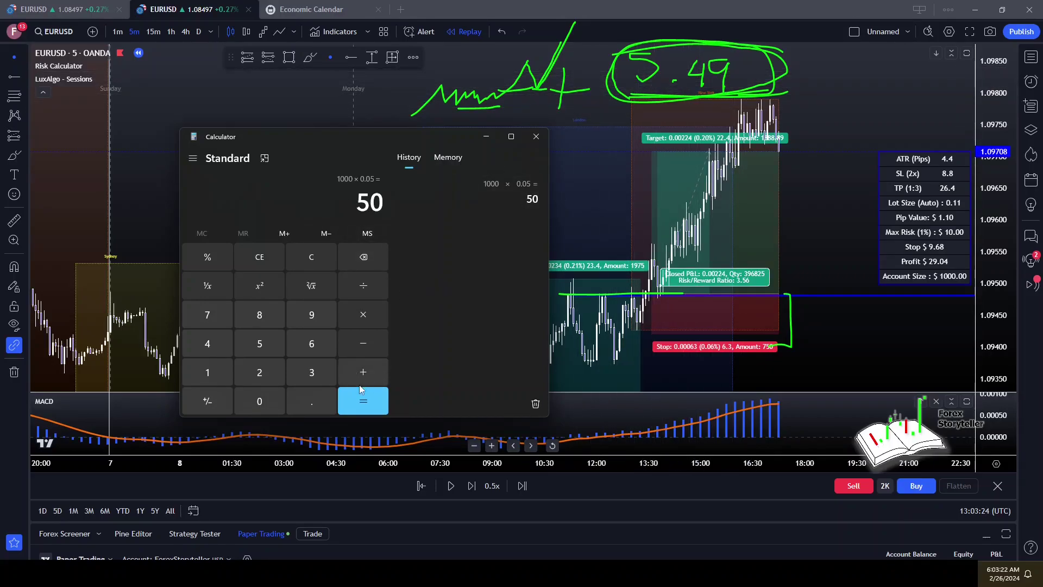
left_click(245, 389)
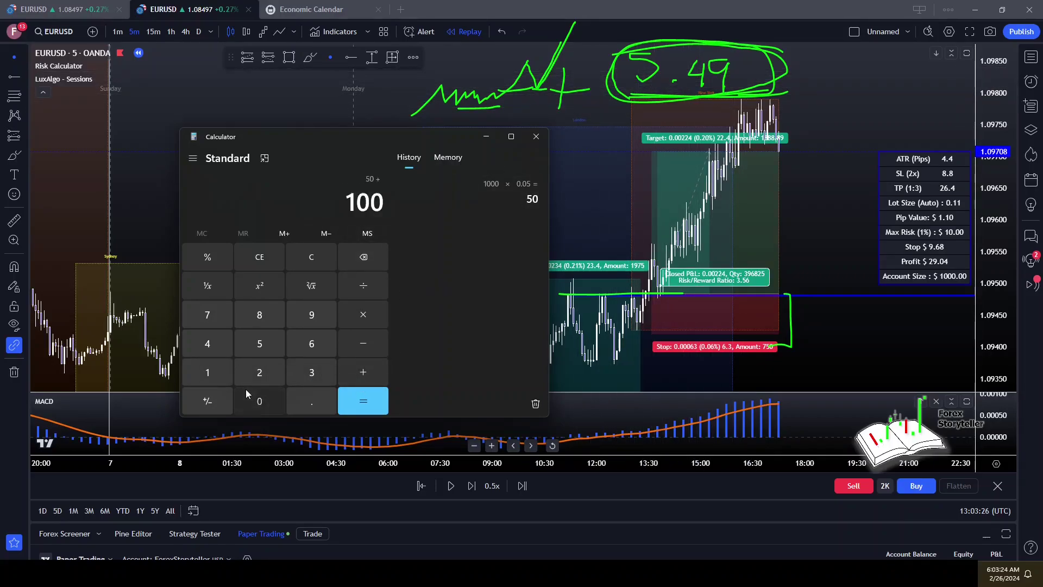
left_click(245, 389)
left_click(361, 399)
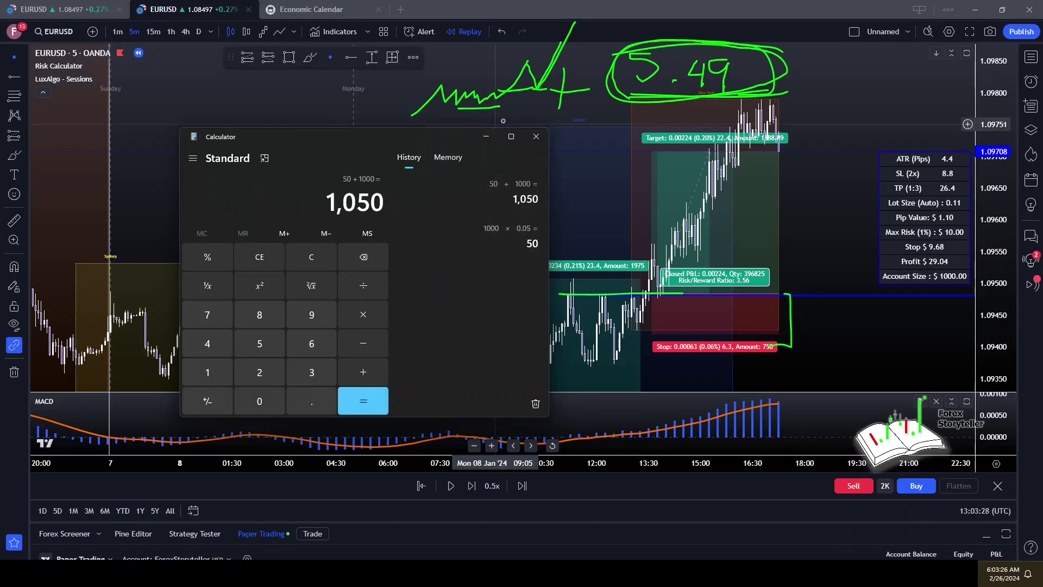
Step: Move the Calculator window clear of the trades on the chart and minimize it
left_click_drag(406, 138, 282, 101)
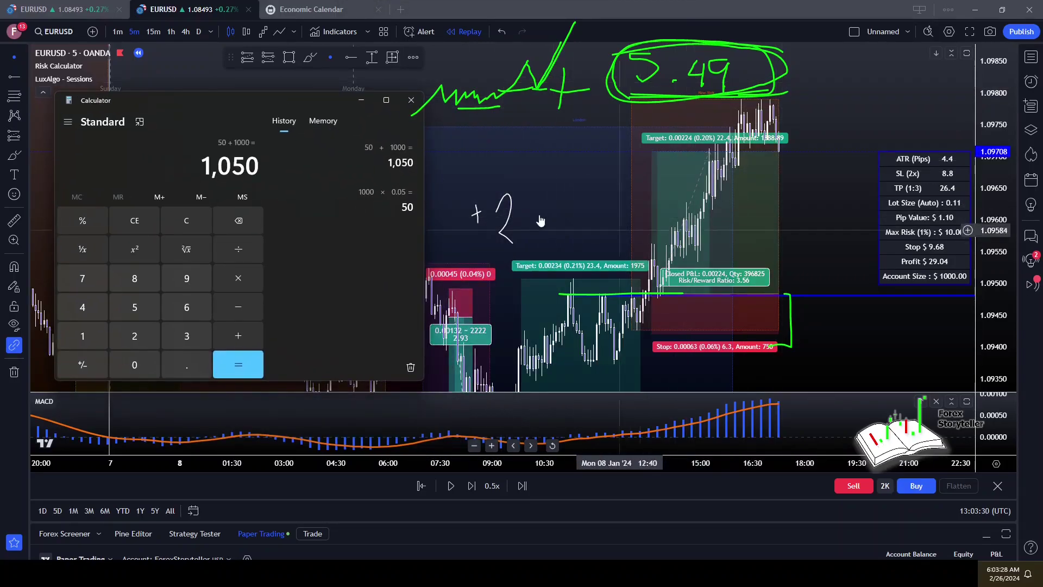
left_click_drag(307, 104, 441, 98)
left_click_drag(337, 98, 232, 115)
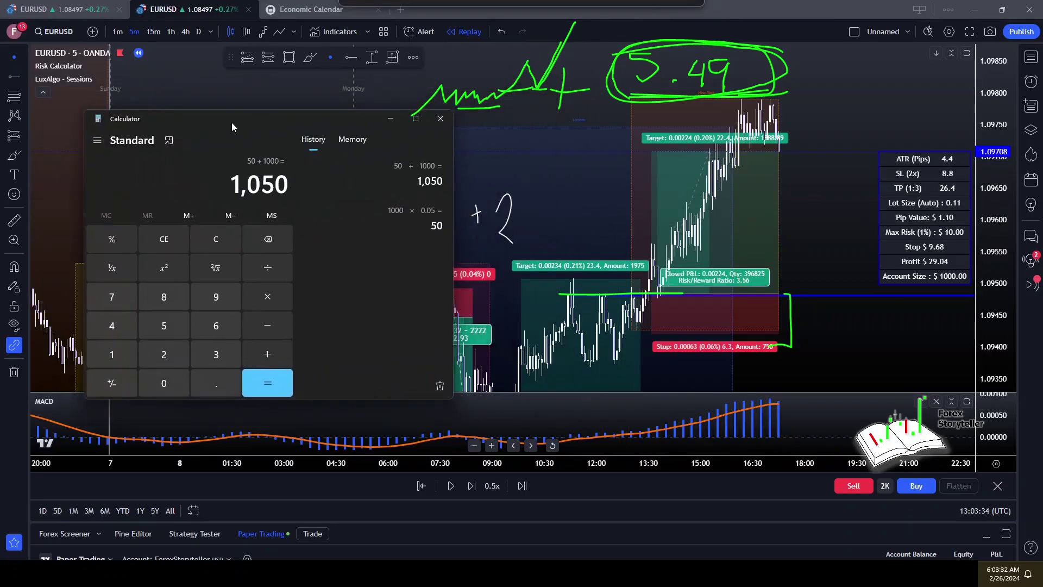
left_click_drag(342, 113, 308, 129)
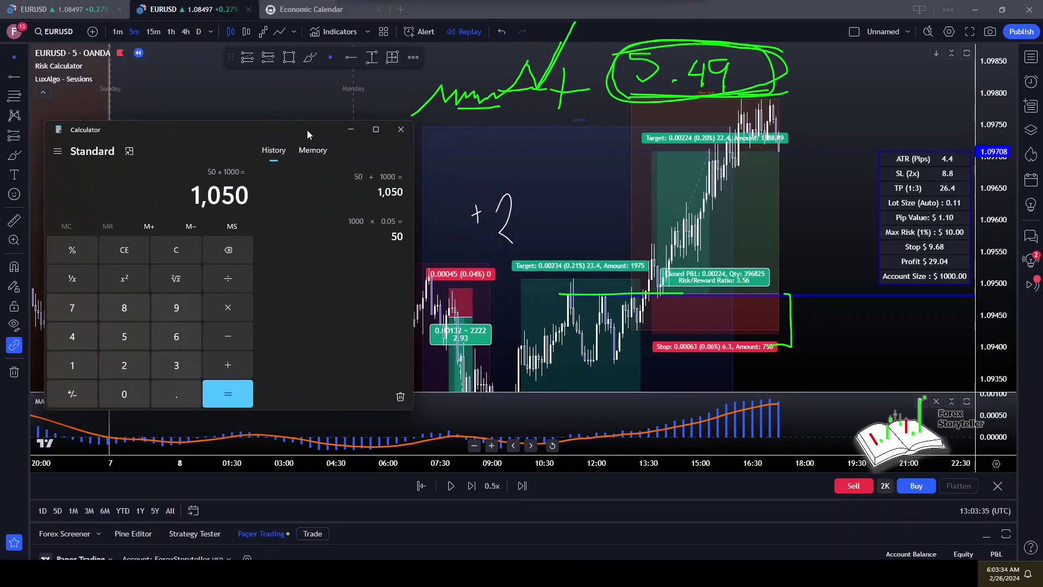
left_click(350, 129)
Step: Clear all green pen marks from over the chart
left_click_drag(354, 220, 298, 168)
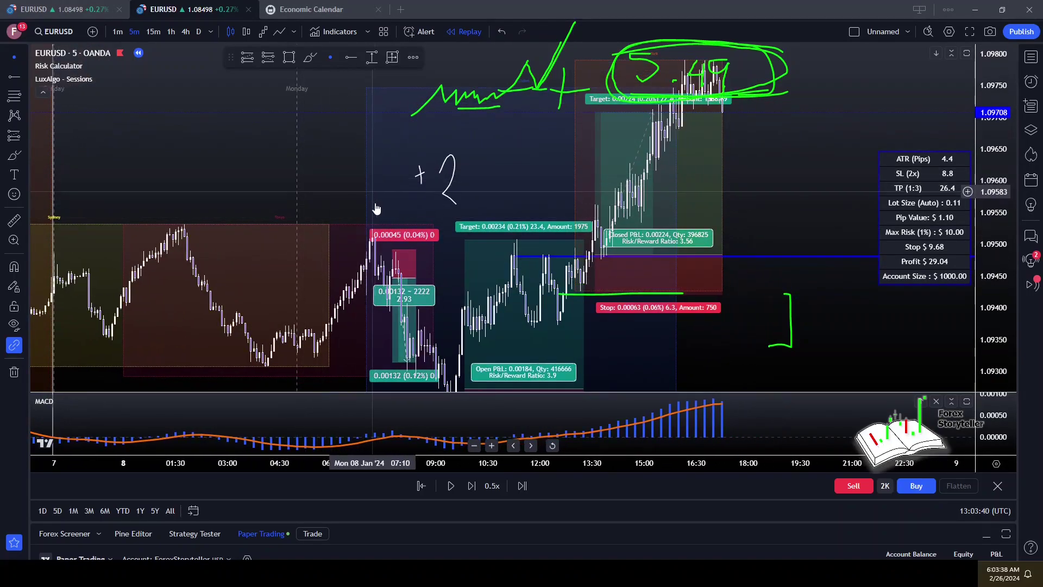
key("ctrl+shift+1")
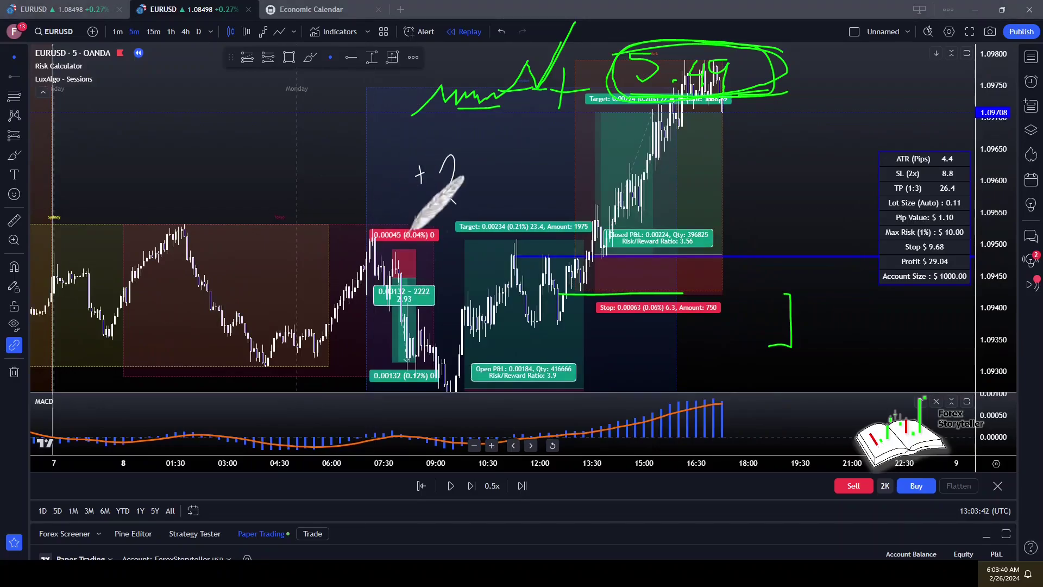
key("Delete")
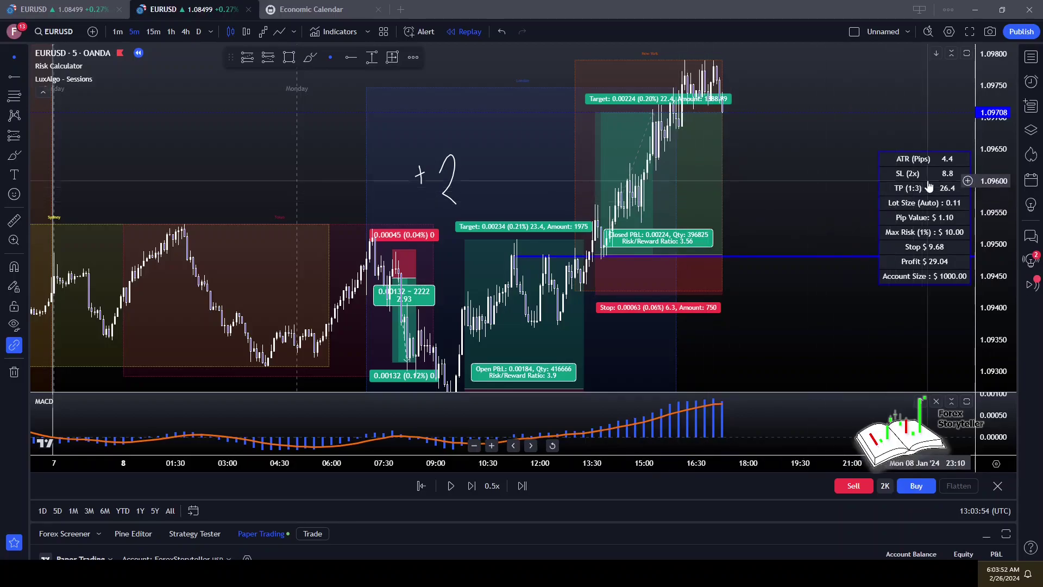
Step: Set the Risk Calculator's stop calculation style to Fixed Size with a fixed stop of 63 points, and close its settings
double_click(900, 191)
left_click_drag(552, 51, 322, 52)
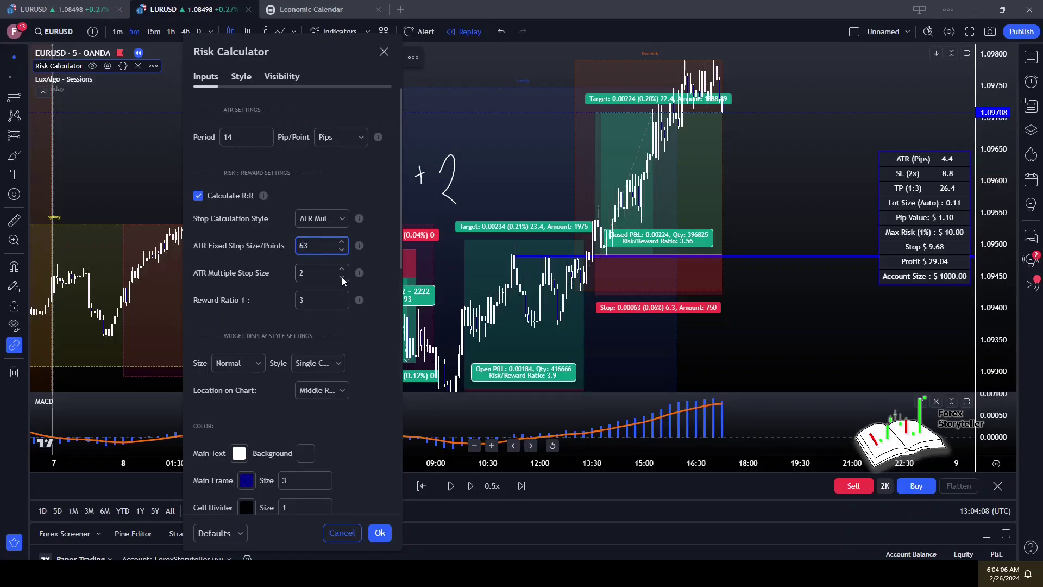
left_click(339, 220)
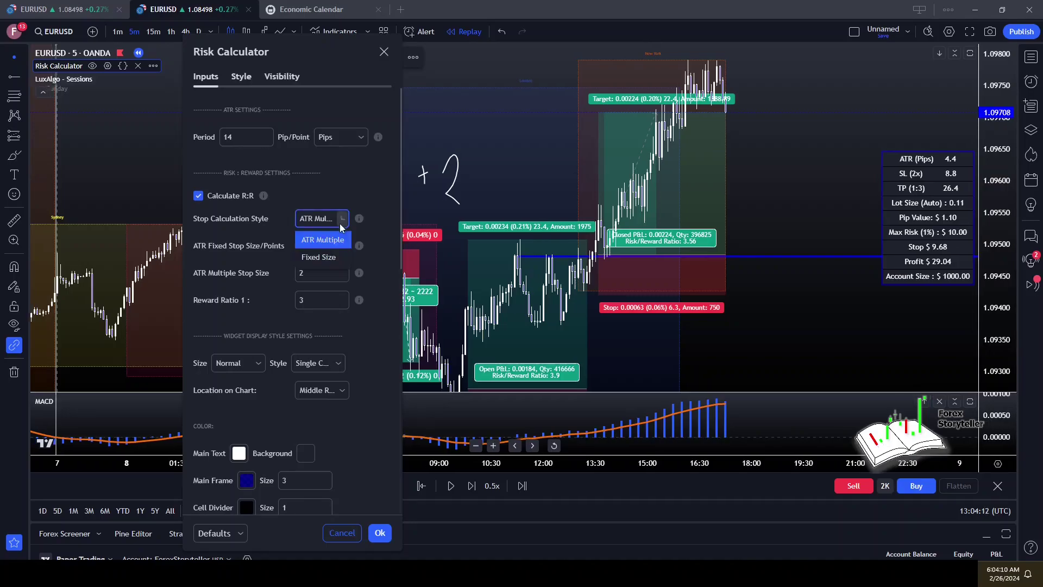
left_click(318, 258)
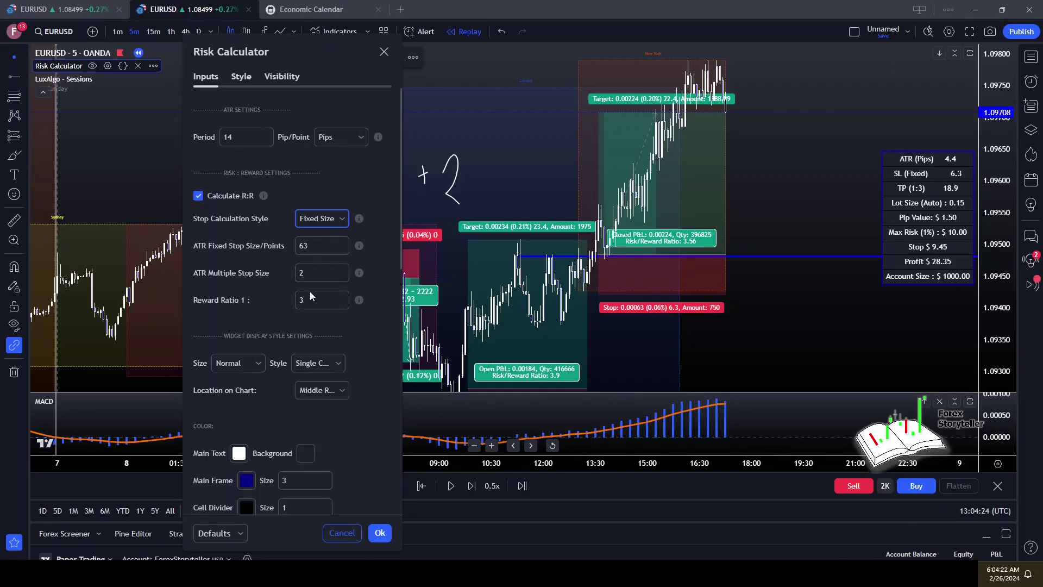
scroll(362, 371, "down", 5)
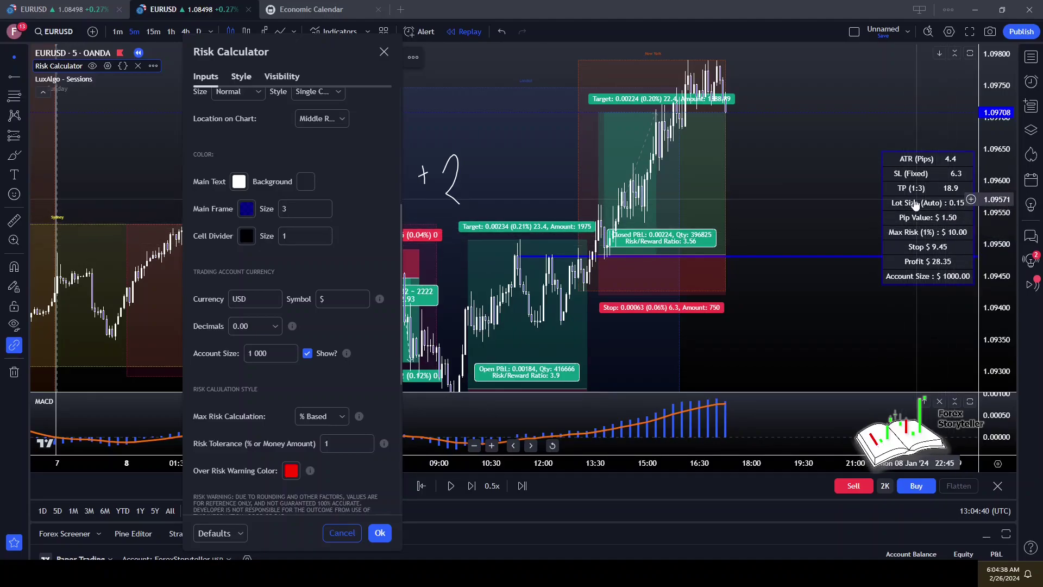
left_click_drag(764, 168, 868, 173)
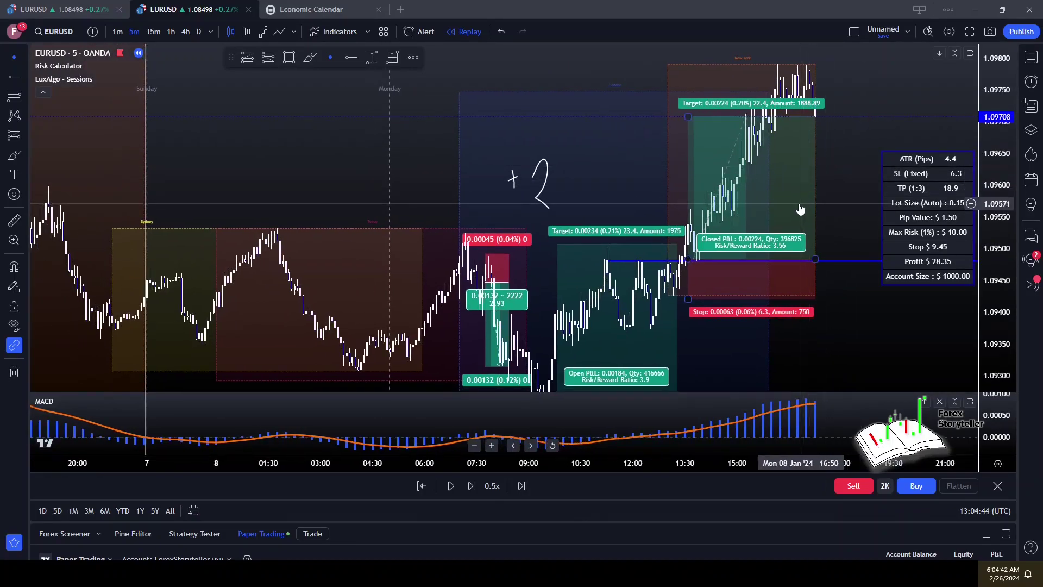
Step: Write the lot size .15 freehand with the Brush tool just below the newest long position's stop label
left_click_drag(932, 214, 915, 163)
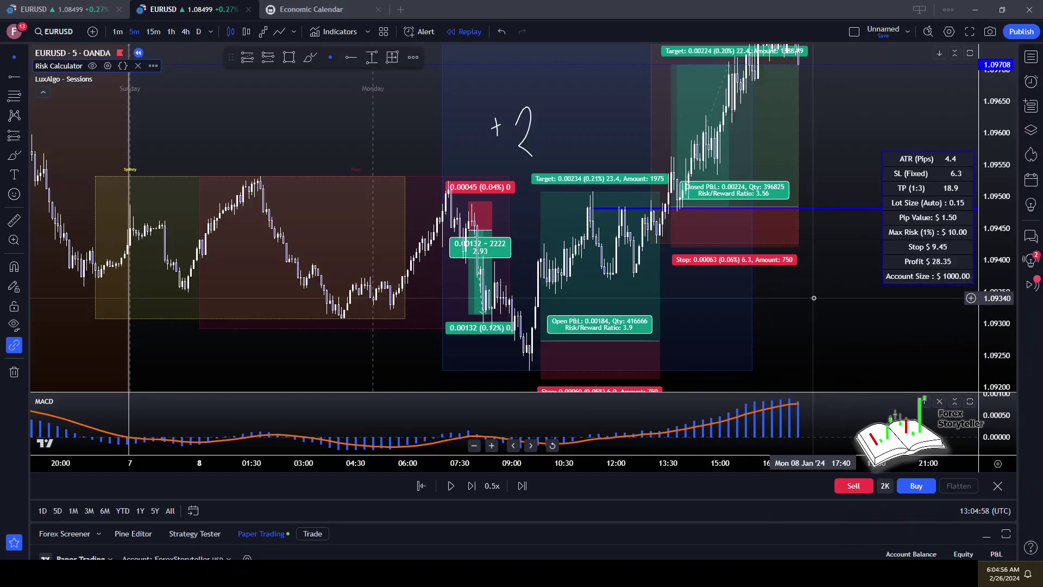
left_click(760, 221)
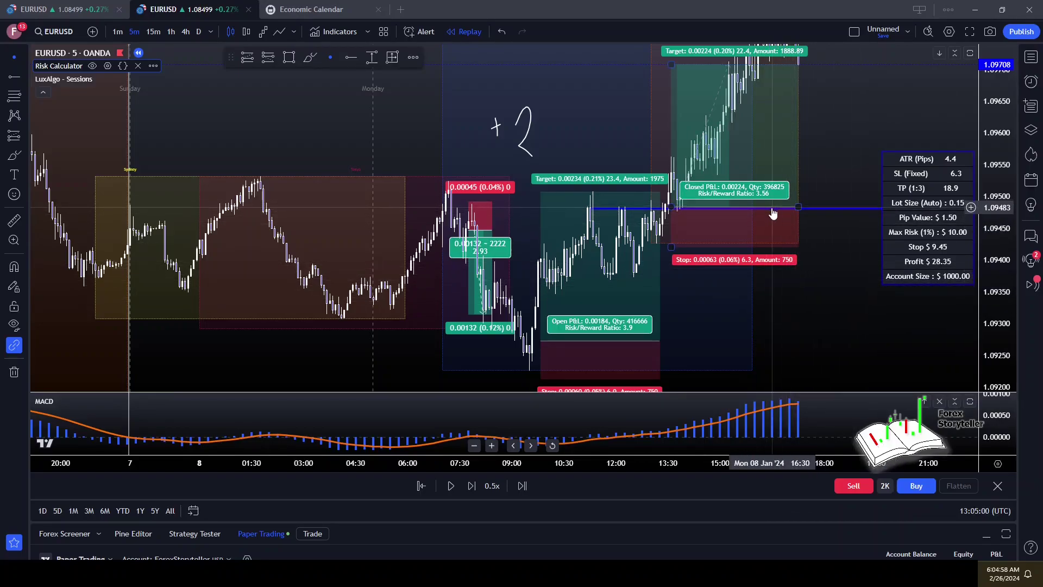
left_click_drag(829, 286, 838, 324)
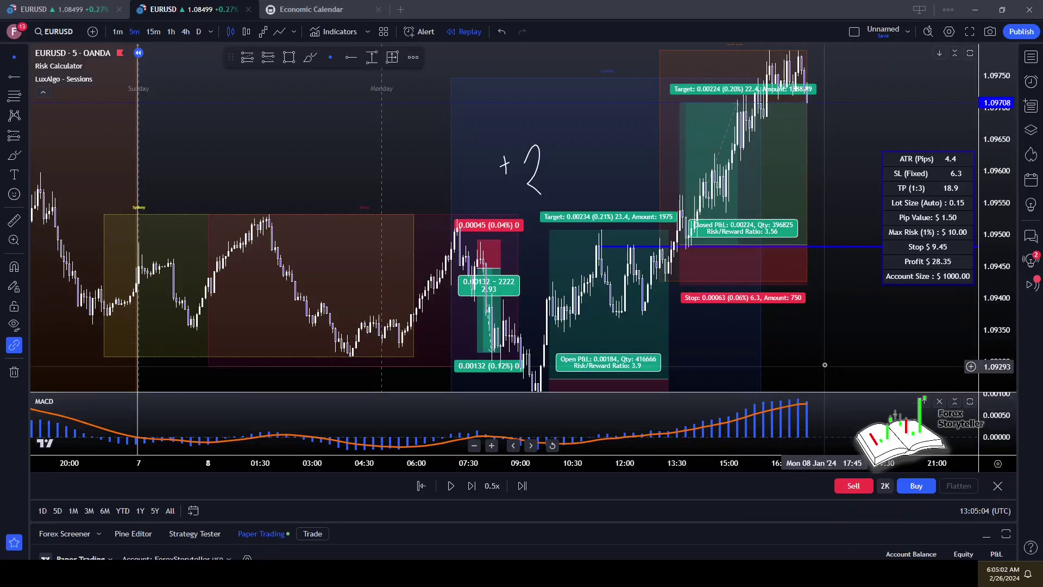
left_click(310, 58)
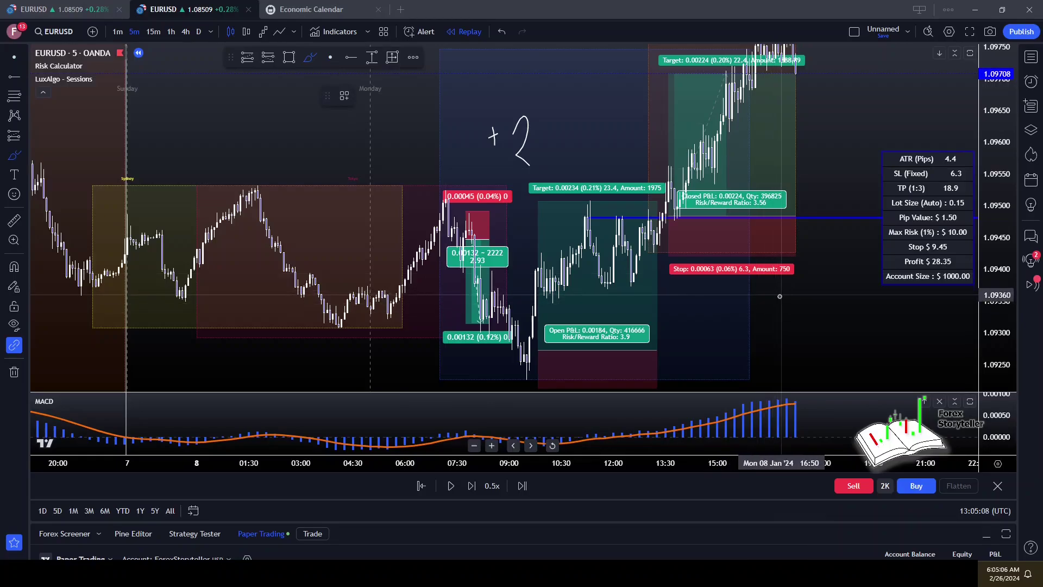
mouse_move(777, 292)
left_mouse_down()
mouse_move(815, 290)
mouse_move(799, 296)
mouse_move(830, 274)
left_mouse_up()
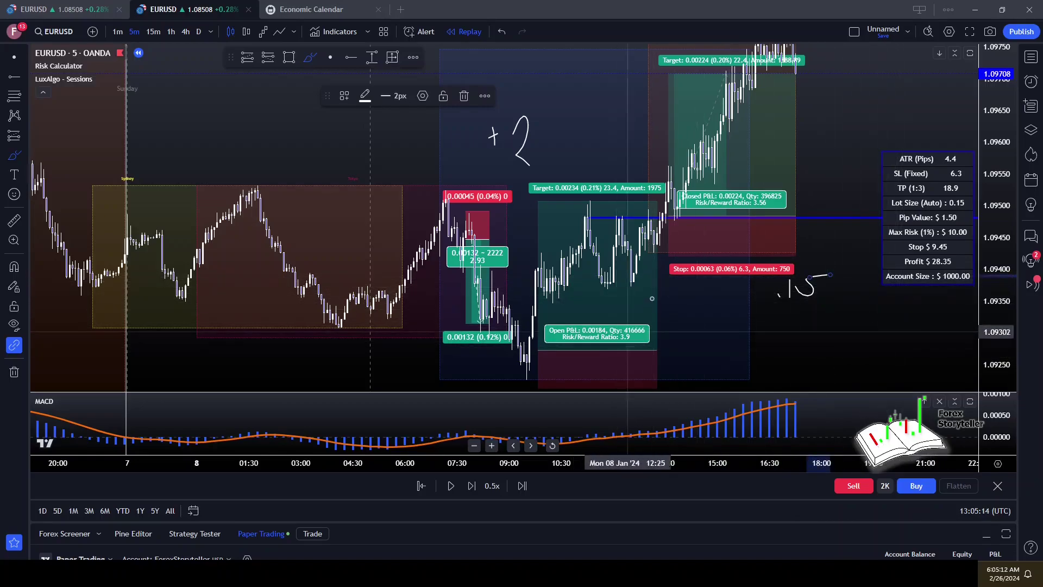
key("Escape")
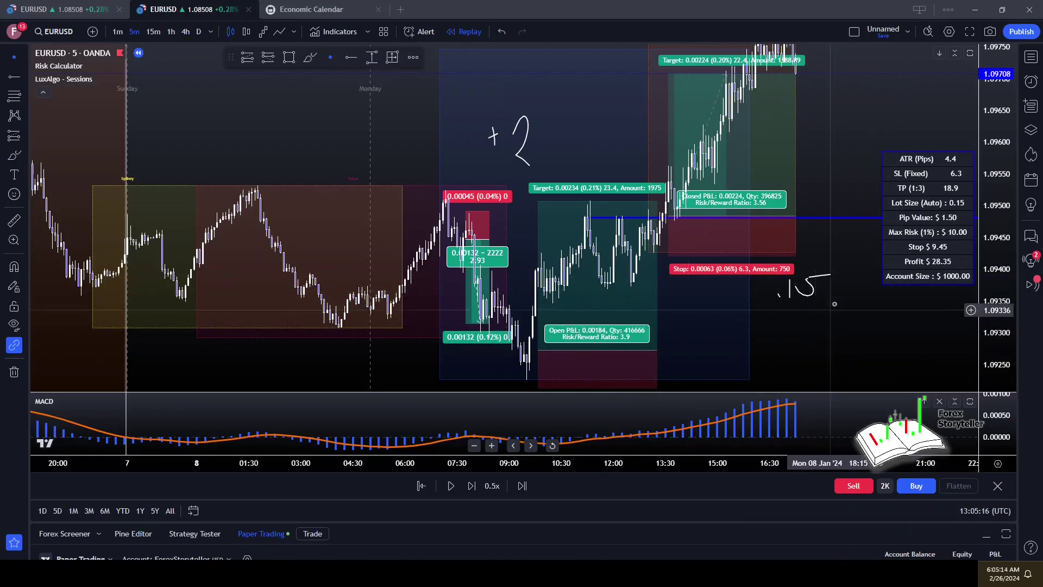
Step: Set the Risk Calculator's fixed stop size to 60 points and reward ratio to 3.9 for the preceding long trade
double_click(912, 260)
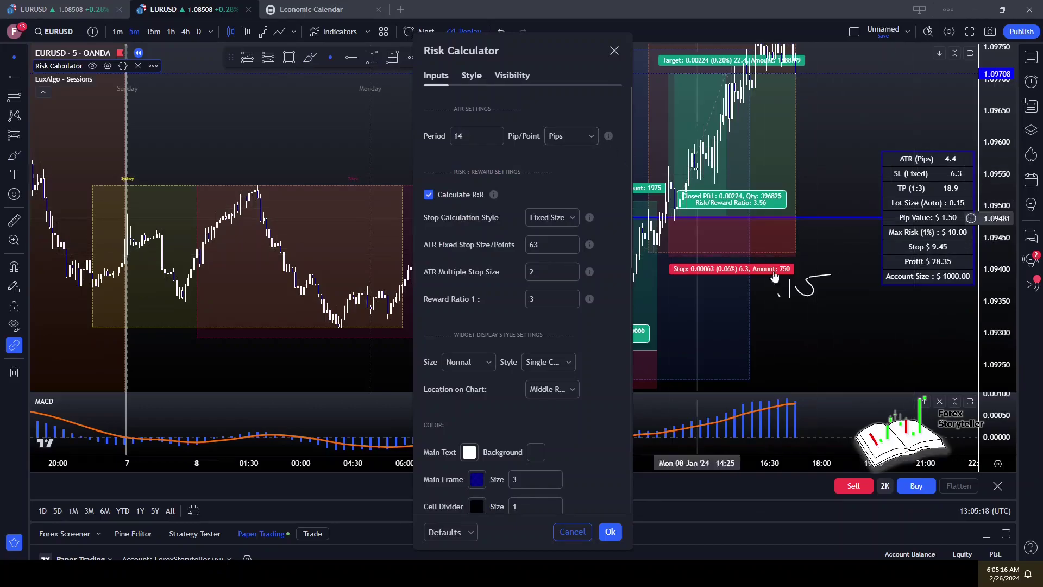
left_click_drag(843, 339, 931, 268)
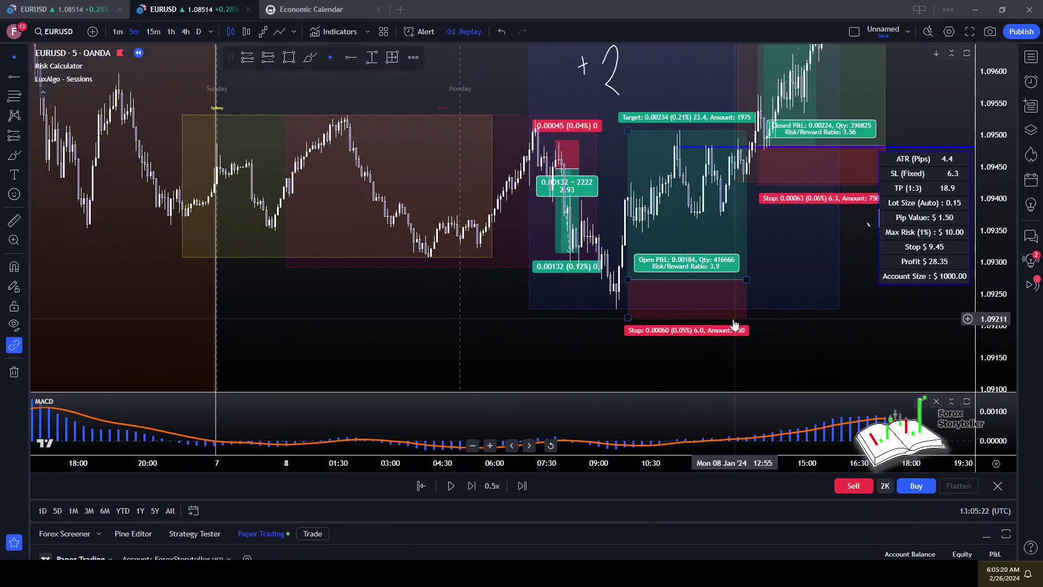
double_click(931, 236)
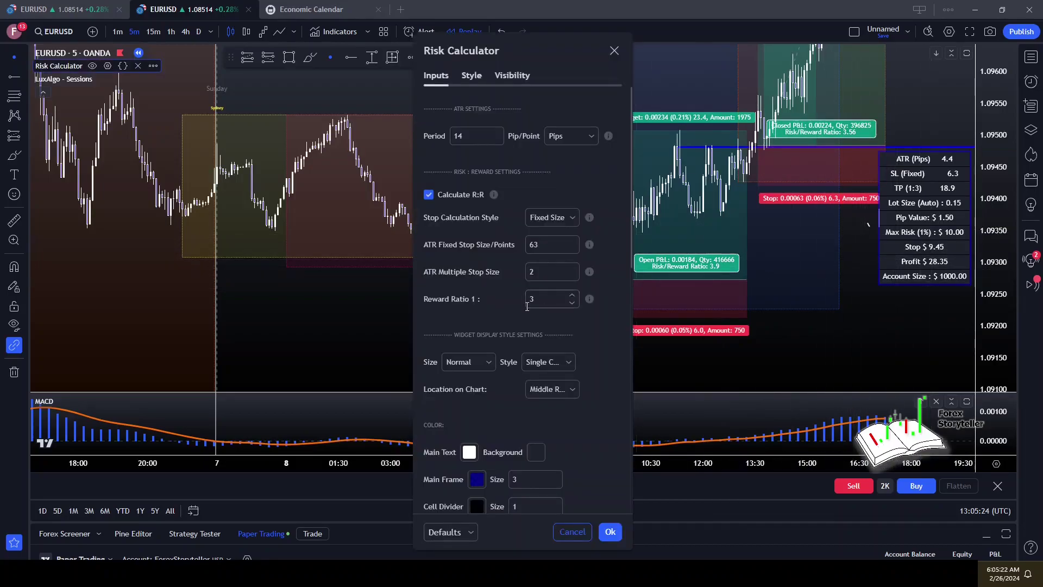
left_click(572, 248)
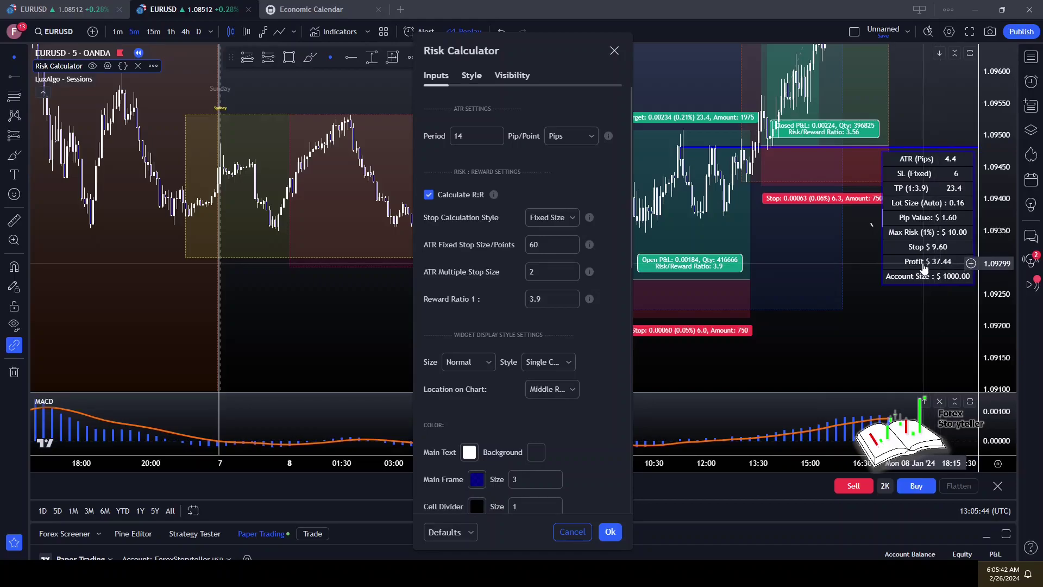
key("Escape")
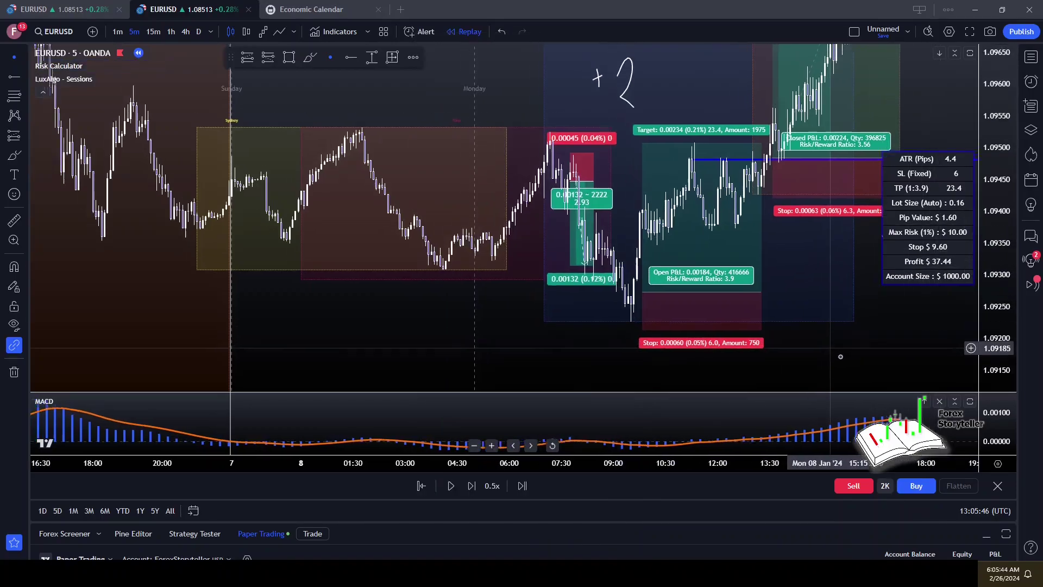
scroll(838, 353, "down", 3)
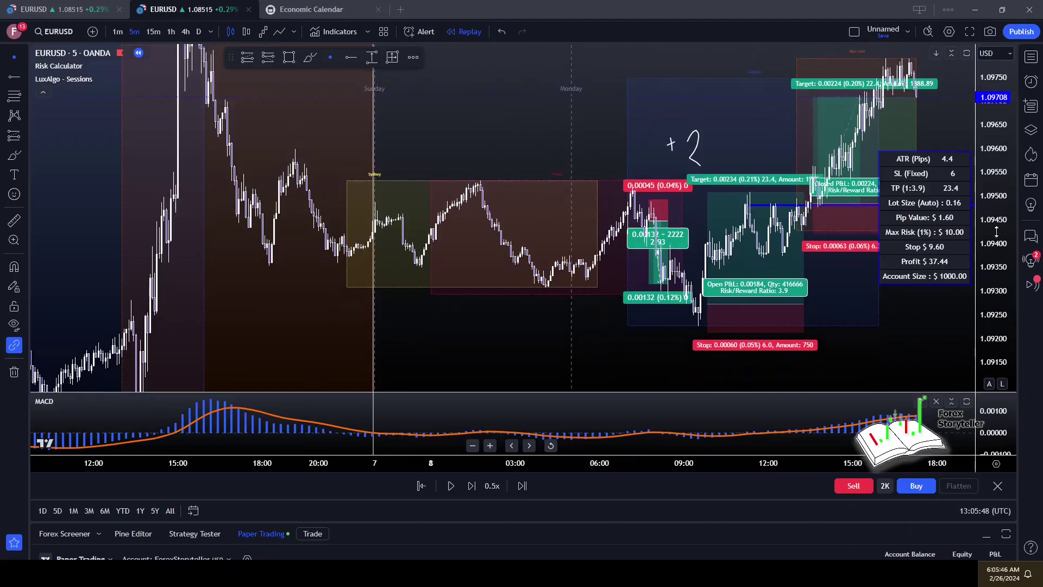
Step: Move the earlier long position with the 3.9 risk/reward ratio off the candles into the empty area below and beyond the newest bar
left_click_drag(748, 255, 687, 294)
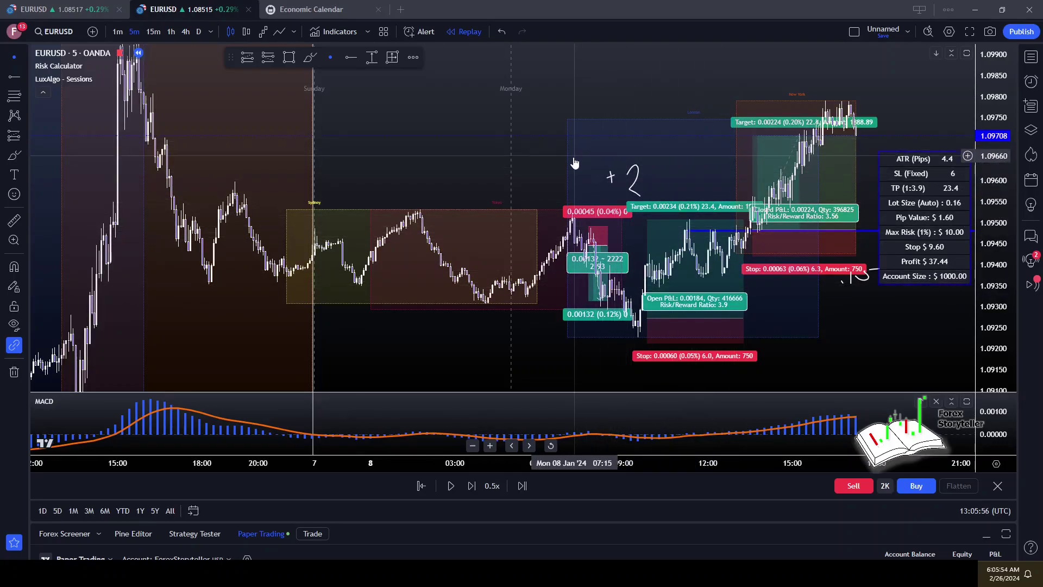
left_click_drag(724, 70, 590, 79)
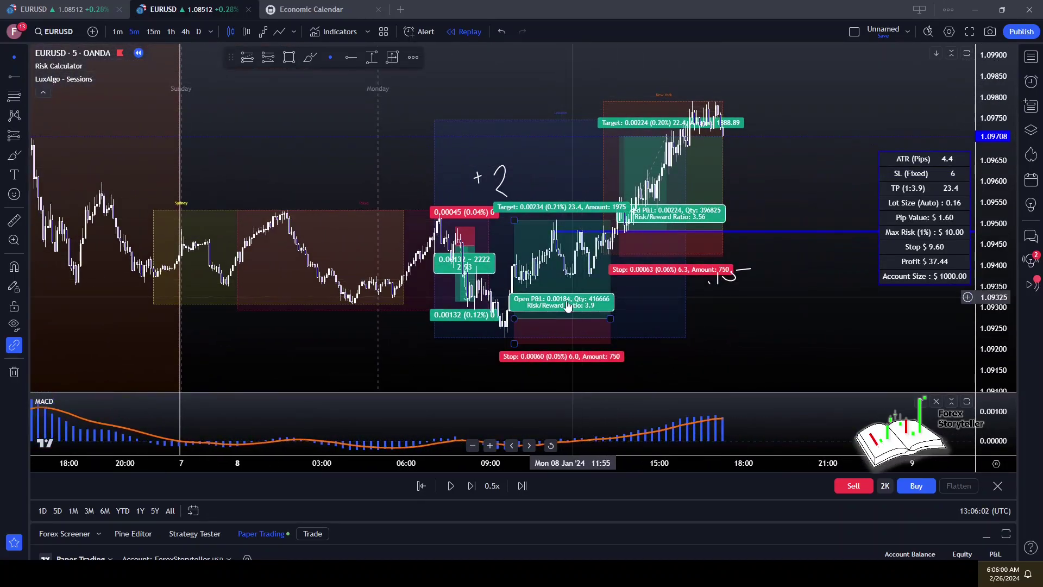
left_click_drag(762, 315, 824, 298)
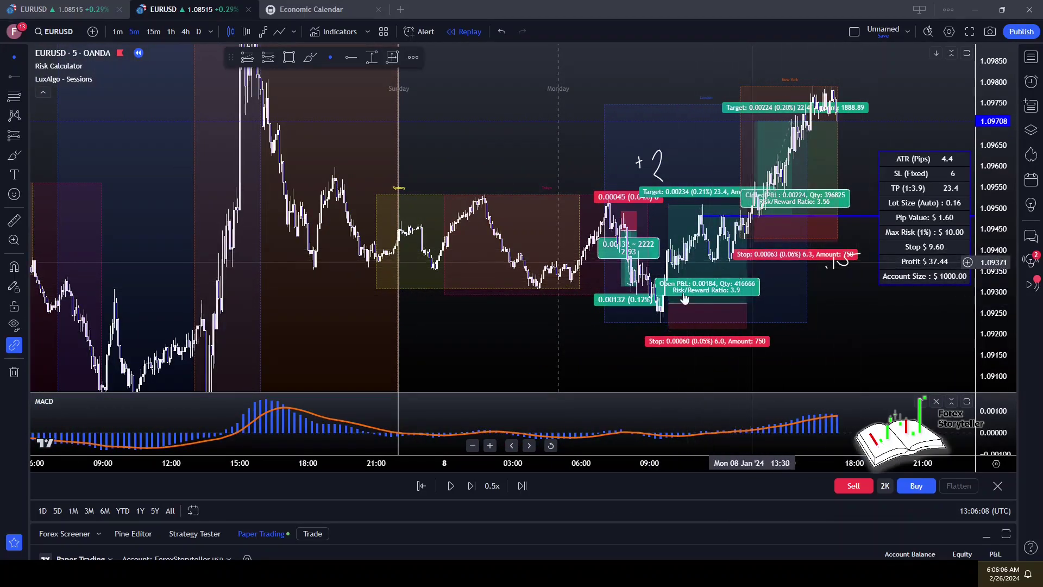
mouse_move(702, 303)
left_mouse_down()
mouse_move(823, 344)
mouse_move(1002, 375)
left_mouse_up()
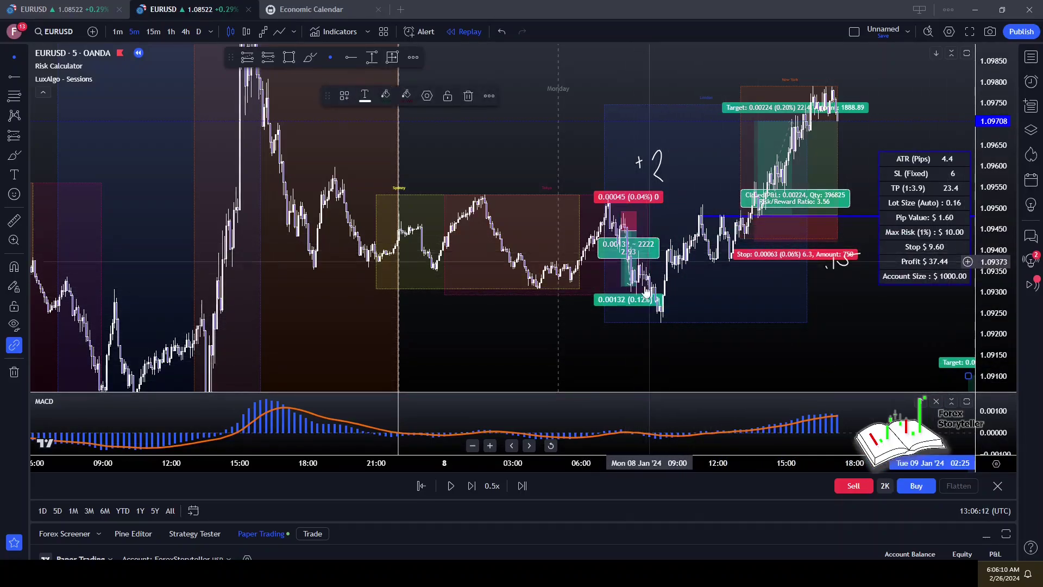
scroll(635, 96, "up", 3)
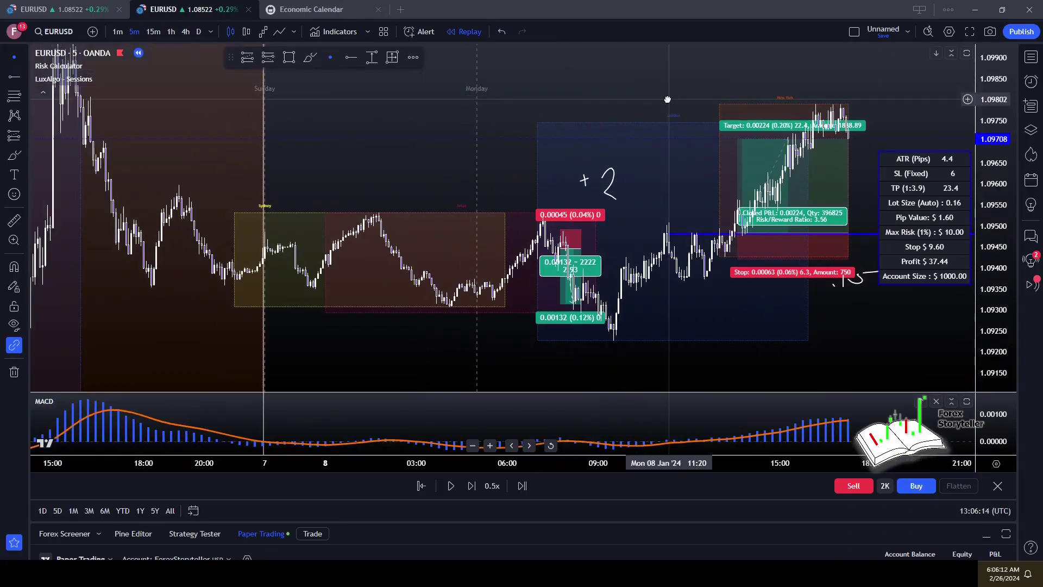
left_click_drag(676, 108, 697, 66)
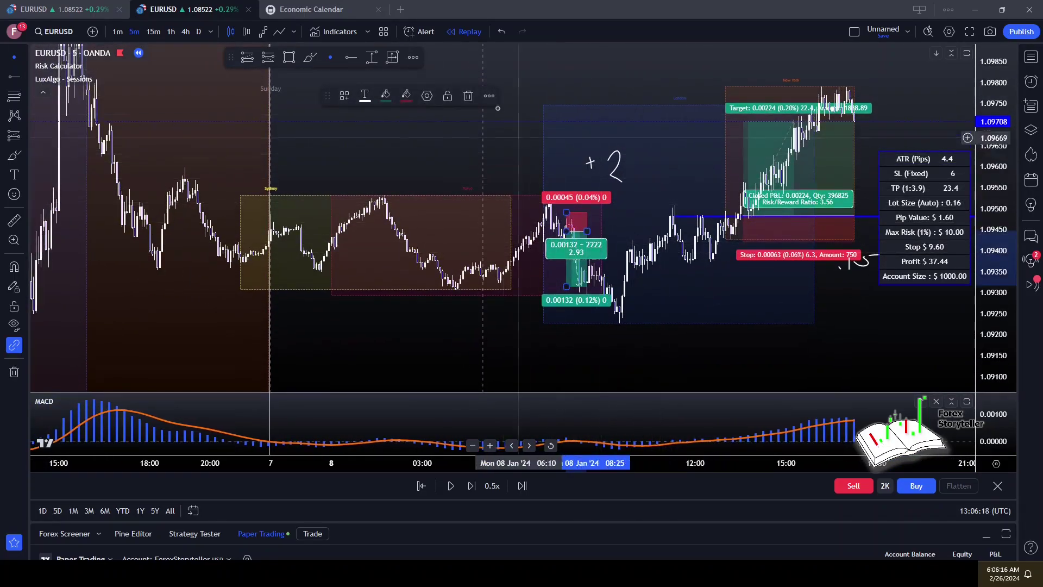
Step: Set the Risk Calculator's fixed stop size to 45 points and reward ratio to 2.93 for the short trade
double_click(925, 279)
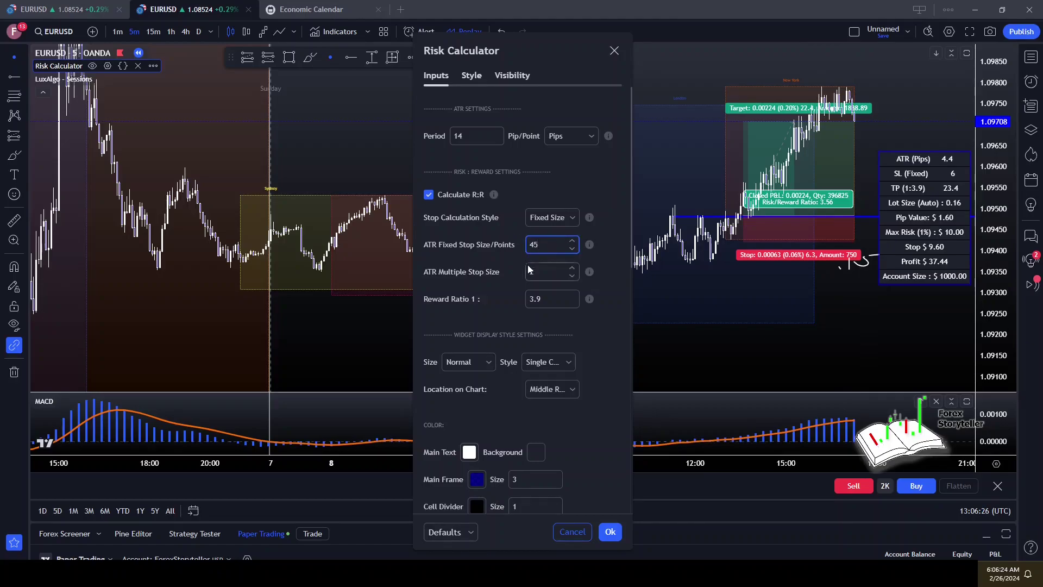
left_click_drag(552, 50, 412, 55)
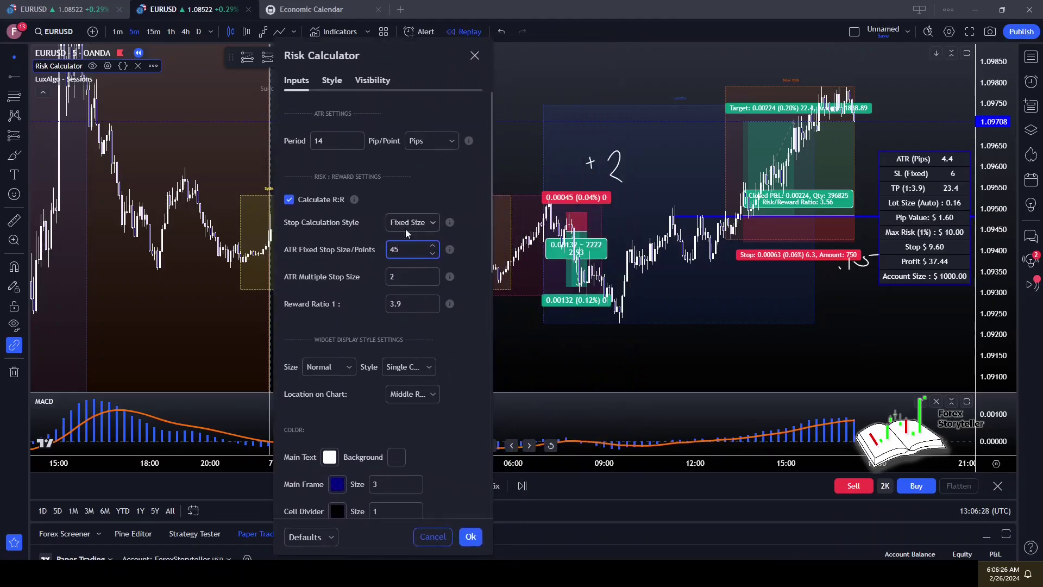
left_click(408, 305)
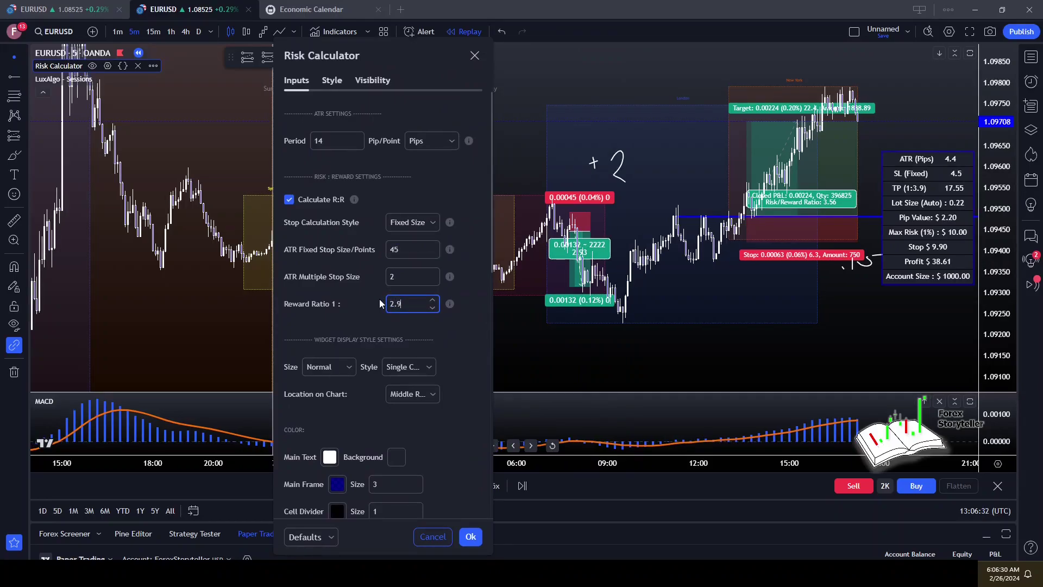
left_click(470, 538)
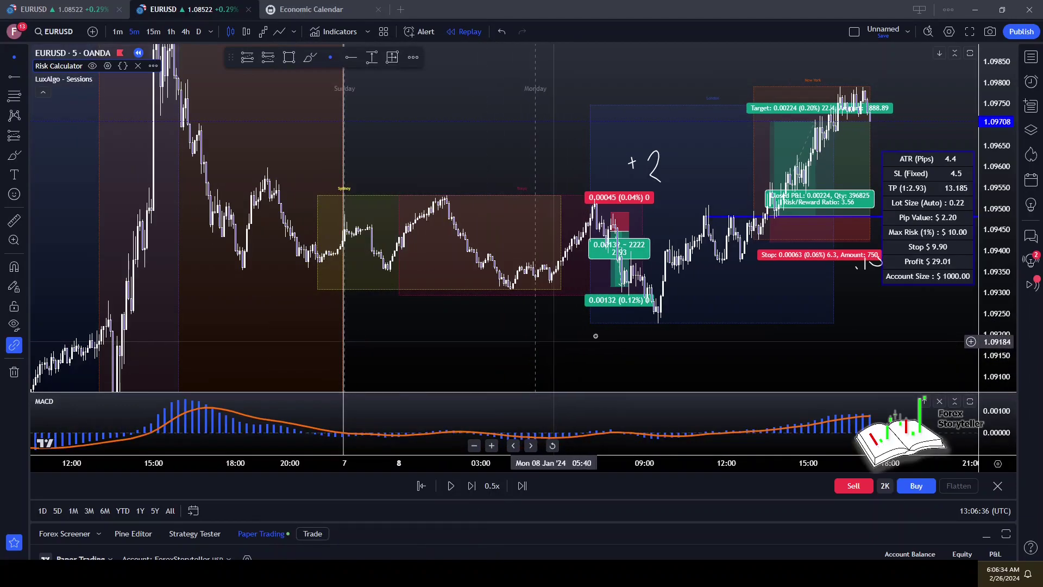
Step: Write the lot size .22 freehand with the Brush tool above the short trade, beside the +2 note
left_click_drag(612, 365, 578, 364)
scroll(578, 364, "up", 2)
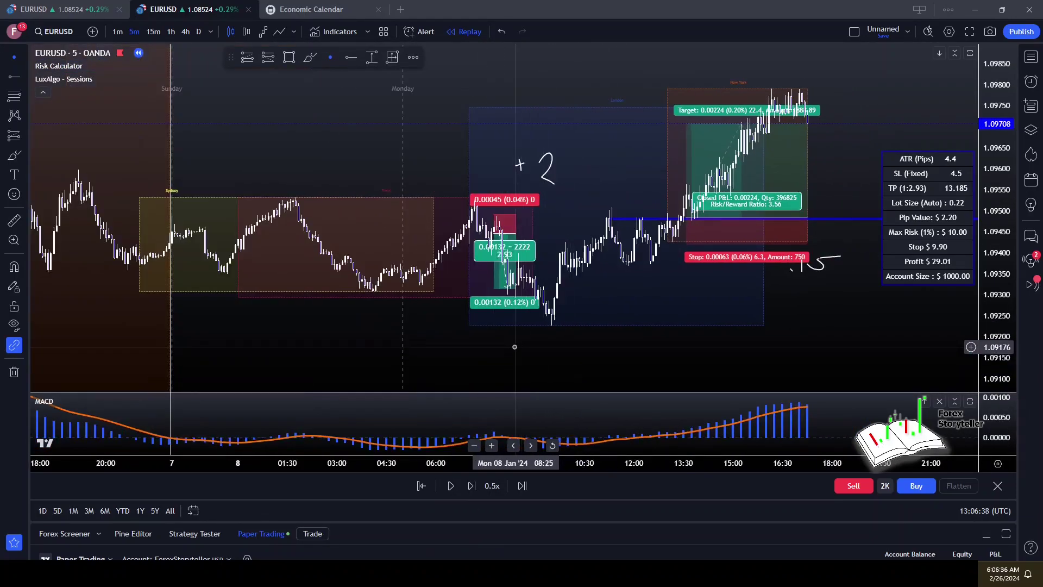
scroll(515, 347, "up", 1)
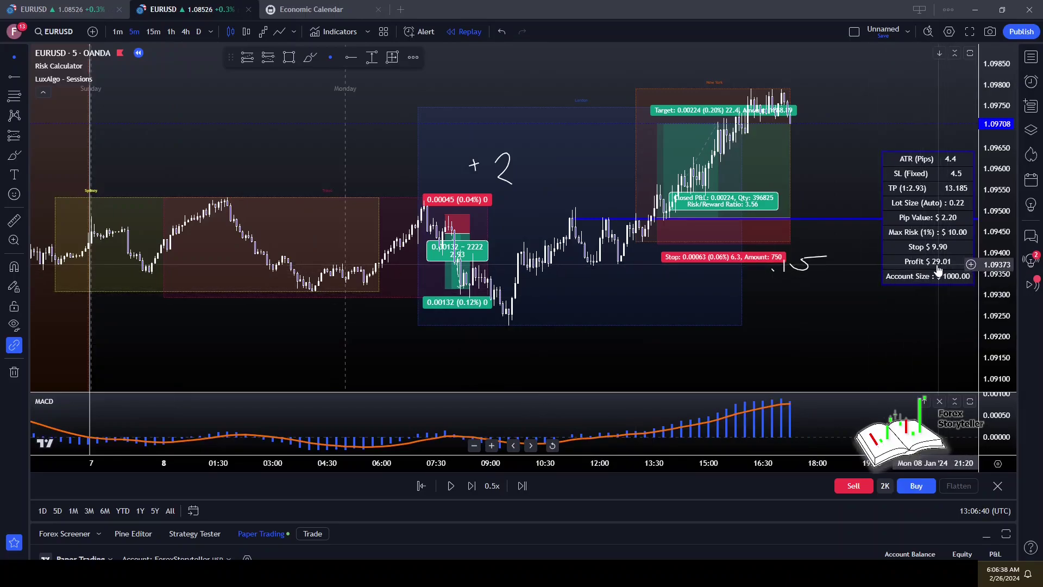
left_click(462, 244)
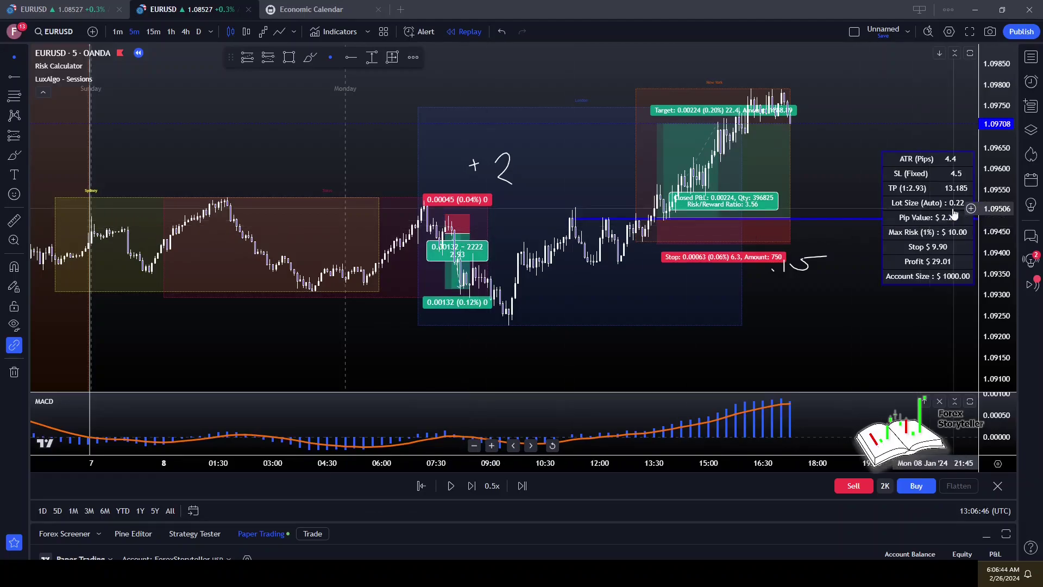
left_click(313, 58)
left_click_drag(377, 147, 411, 153)
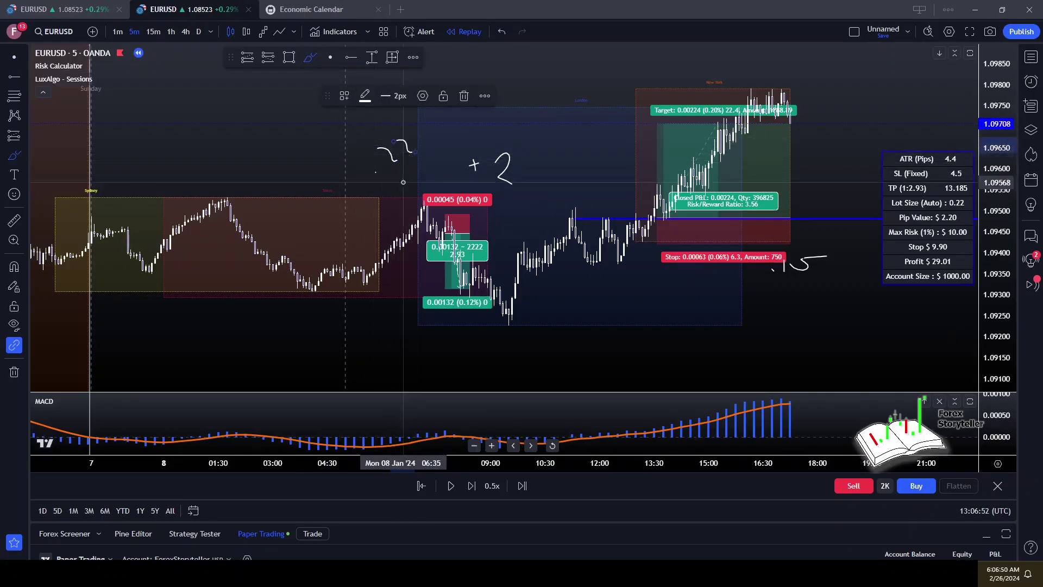
key("Escape")
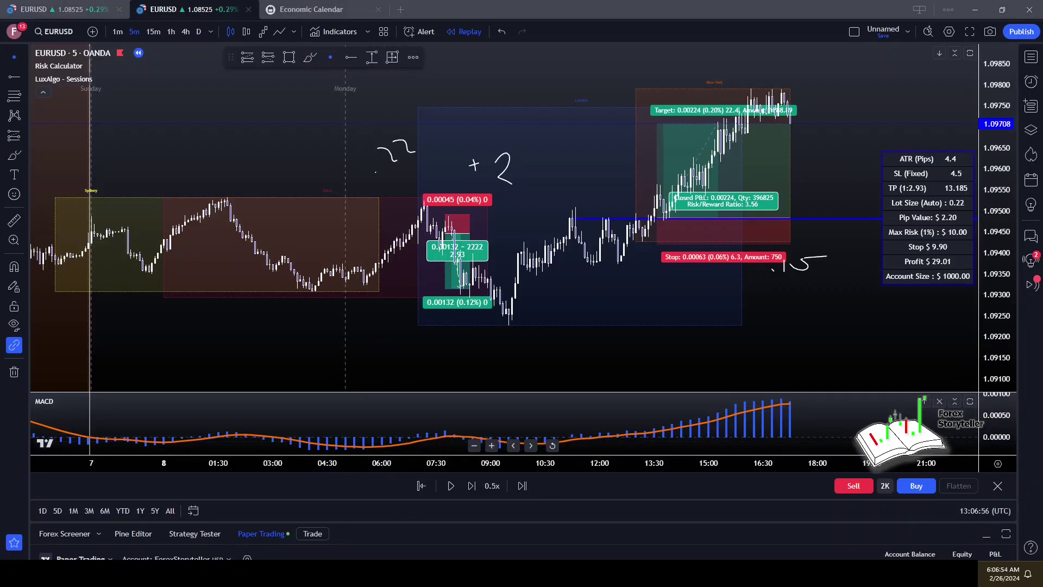
Step: Open the system calculator, compute 0.22 + 0.15, 0.16 + 0.15 and 0.31 × 5 from the lot sizes, and close it
key("XF86Calculator")
left_click_drag(272, 132, 343, 241)
left_click_drag(406, 249, 370, 226)
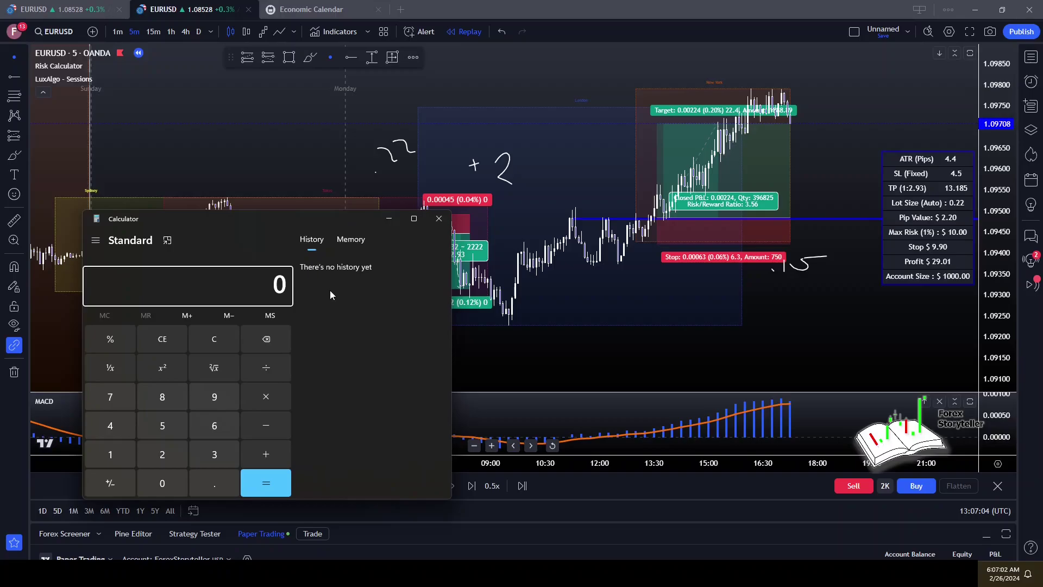
left_click(203, 488)
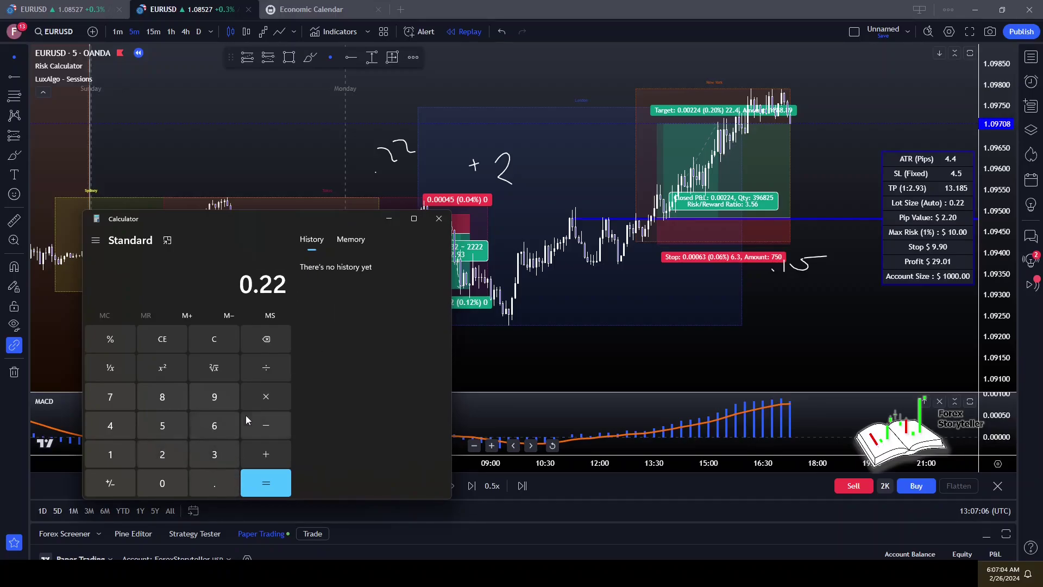
left_click(265, 446)
left_click(208, 476)
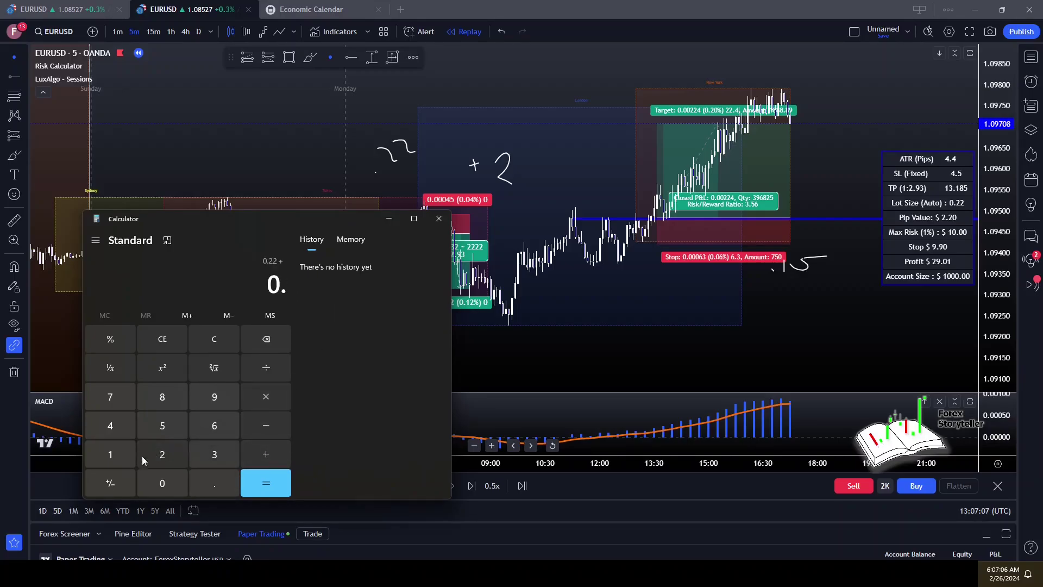
left_click(113, 452)
left_click(162, 425)
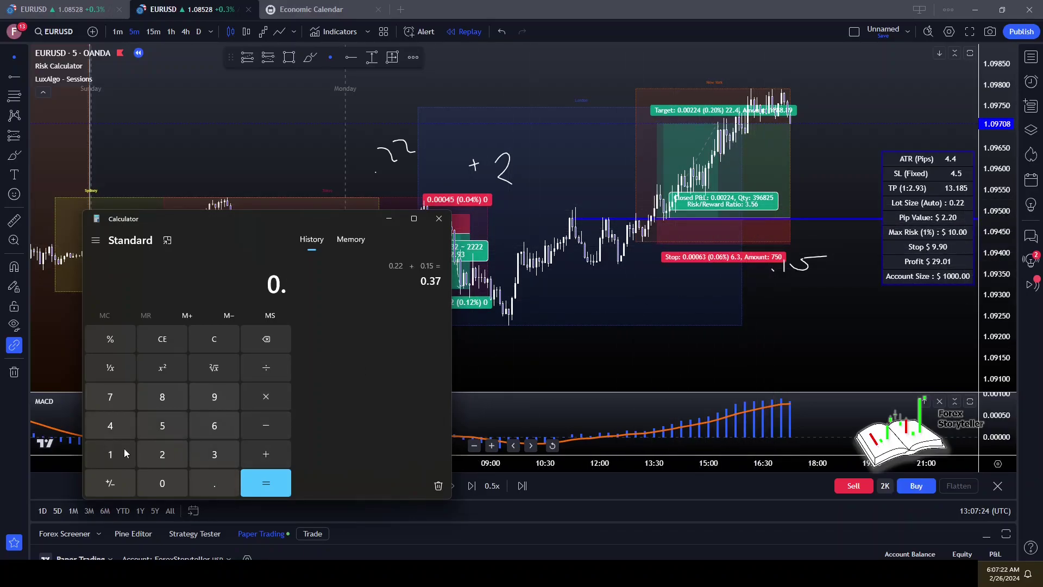
left_click(217, 426)
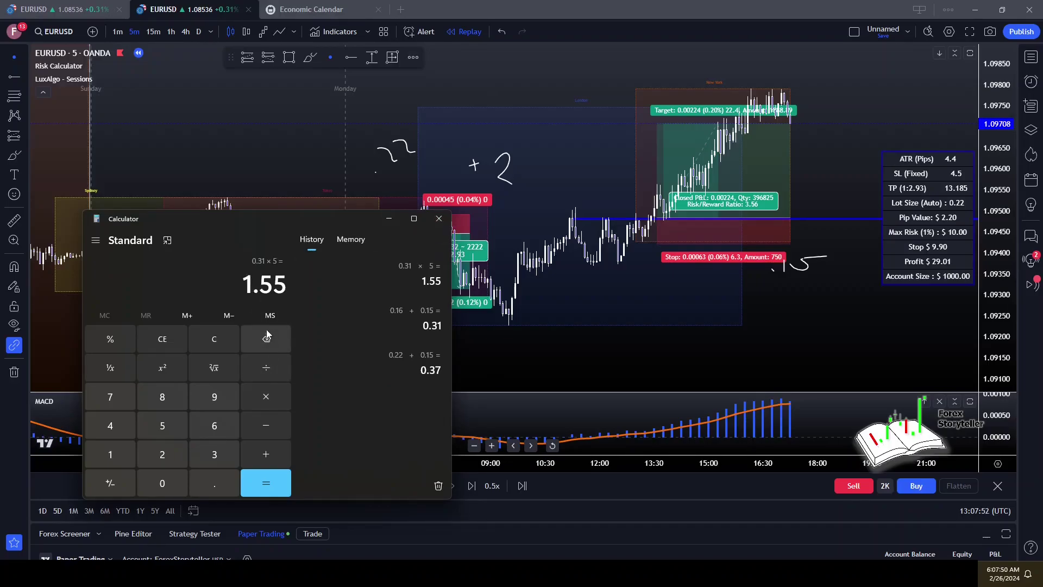
left_click(439, 218)
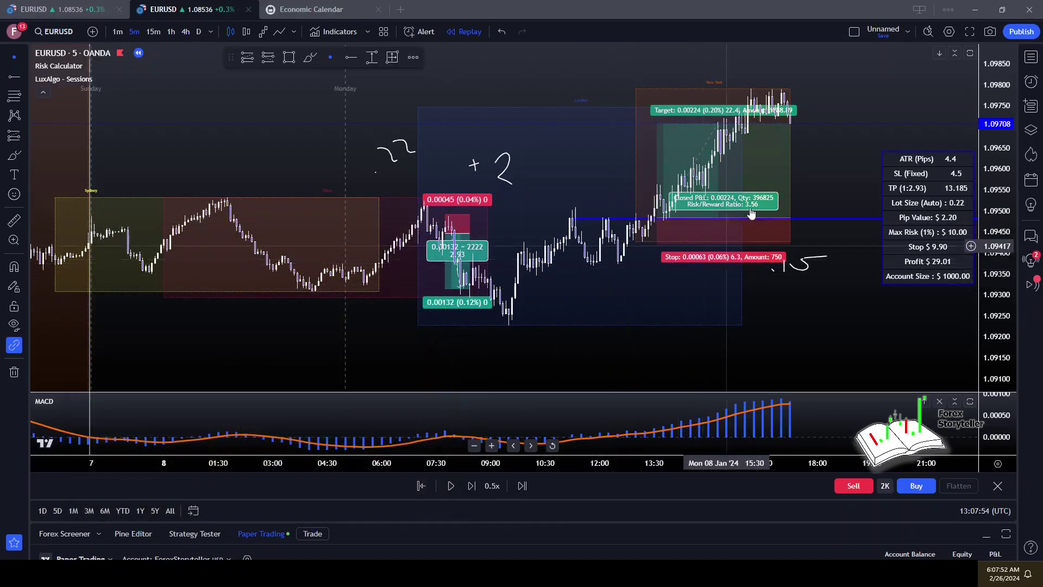
Step: Advance the replay bar by bar through the rest of Monday's New York session into the following Sydney session
left_click_drag(841, 73, 815, 97)
scroll(805, 111, "down", 3)
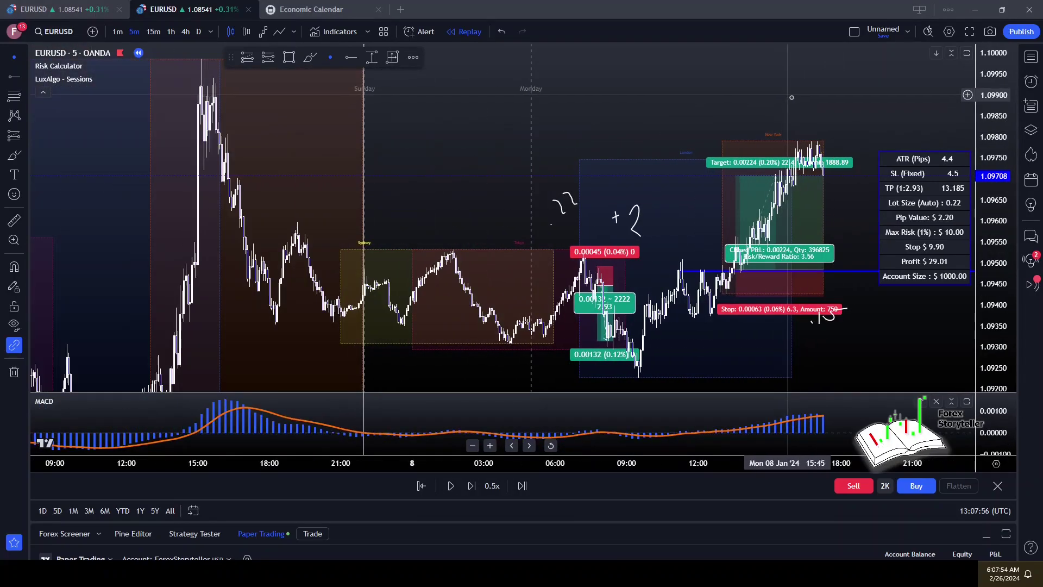
scroll(667, 92, "down", 2)
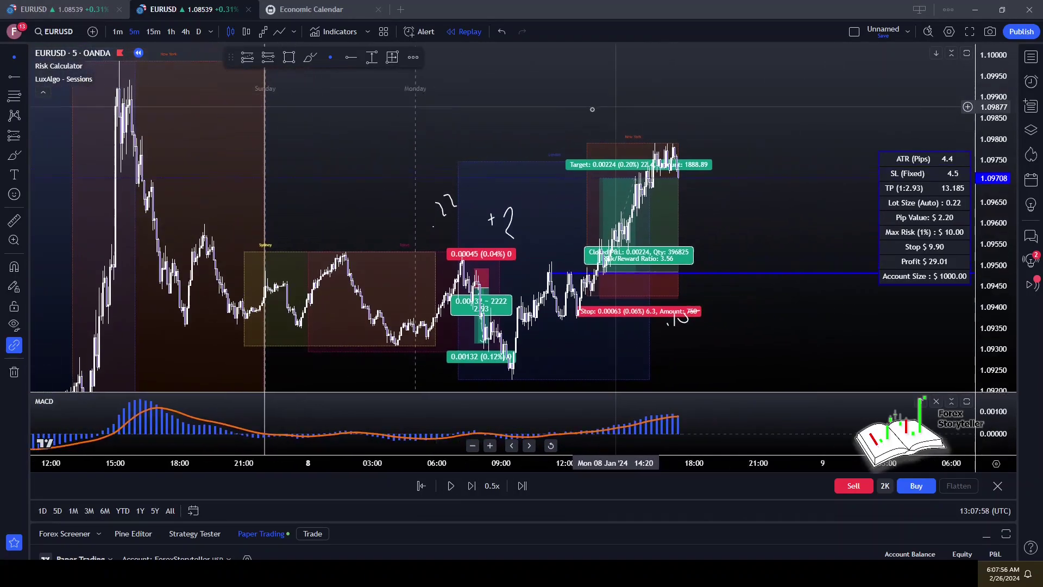
left_click_drag(592, 106, 568, 109)
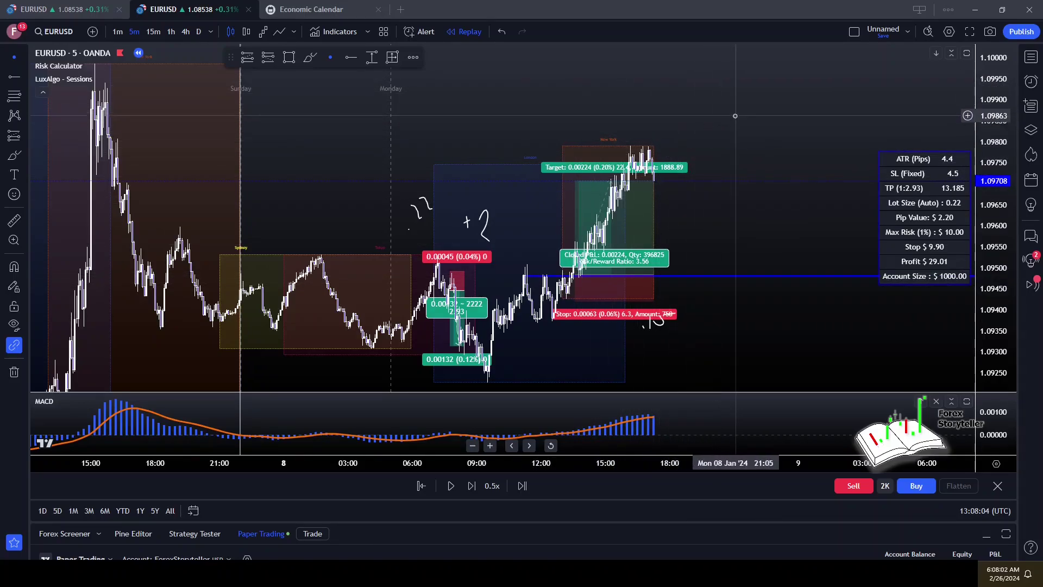
left_click(471, 485)
left_click(470, 486)
left_click(470, 485)
left_click(470, 485)
left_click(471, 486)
left_click(470, 485)
left_click(470, 485)
left_click(470, 486)
left_click(470, 485)
left_click(471, 486)
left_click(471, 486)
left_click(471, 485)
left_click(471, 488)
left_click(470, 488)
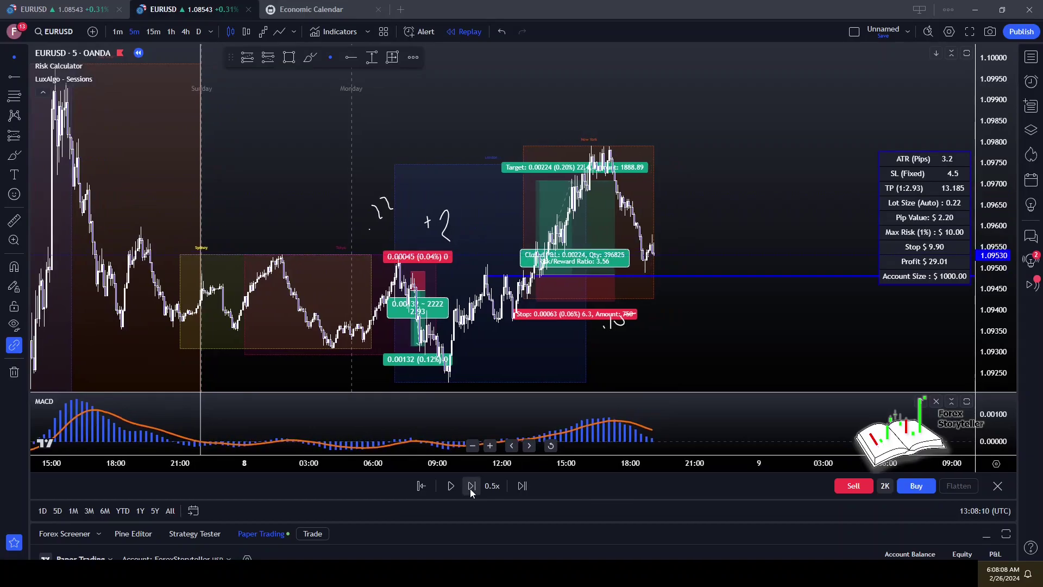
left_click(470, 488)
left_click(471, 487)
left_click(471, 488)
left_click(470, 488)
left_click(471, 487)
left_click(470, 488)
left_click(470, 485)
left_click(470, 486)
left_click(470, 486)
left_click(470, 486)
left_click(470, 486)
left_click(470, 486)
left_click(470, 485)
left_click(471, 485)
left_click(470, 488)
left_click(470, 488)
left_click(471, 487)
left_click(470, 488)
left_click(470, 487)
left_click(471, 487)
left_click(470, 488)
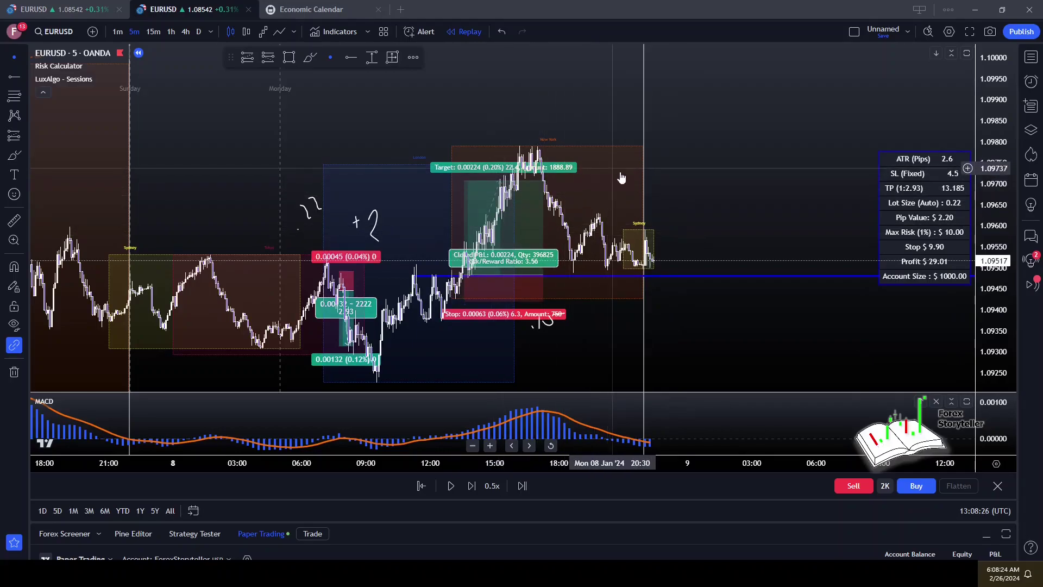
Step: Delete the handwritten .15 and .22 lot sizes and the newest long position from the chart
mouse_move(669, 172)
left_mouse_down()
mouse_move(667, 225)
mouse_move(740, 206)
mouse_move(575, 272)
mouse_move(670, 185)
left_mouse_up()
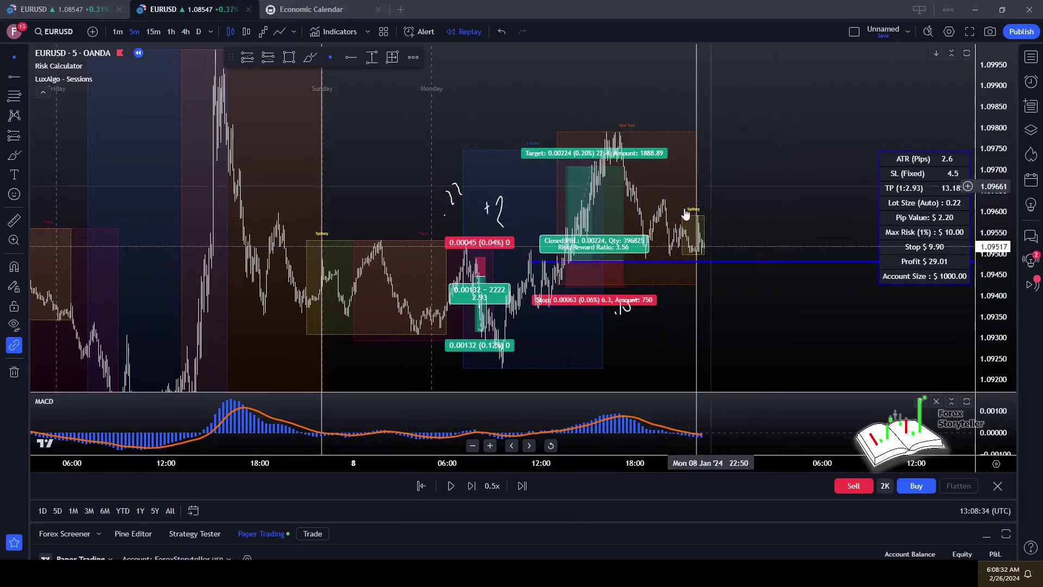
left_click_drag(718, 179, 768, 152)
scroll(632, 188, "up", 2)
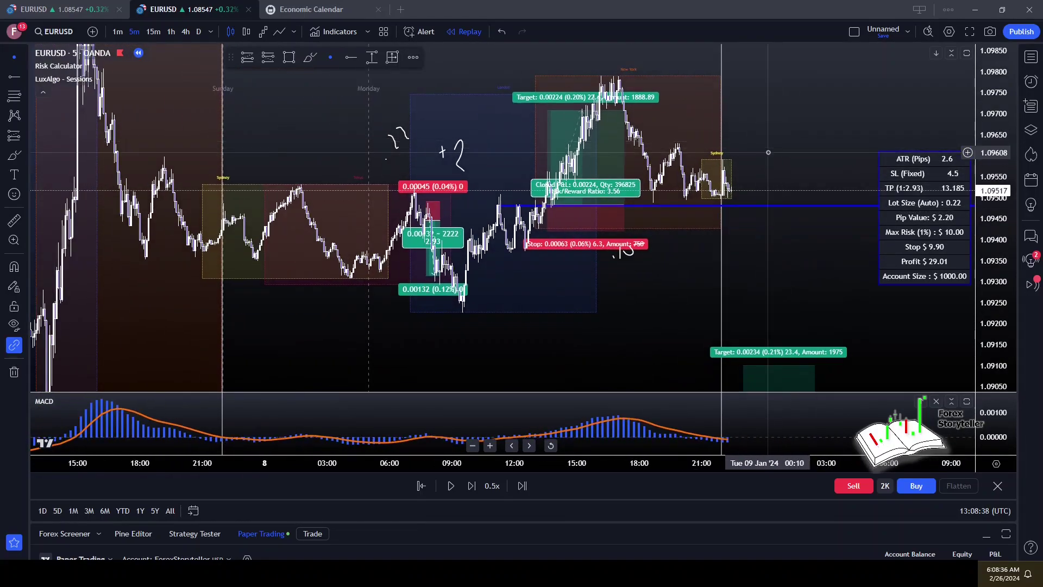
scroll(750, 246, "down", 1)
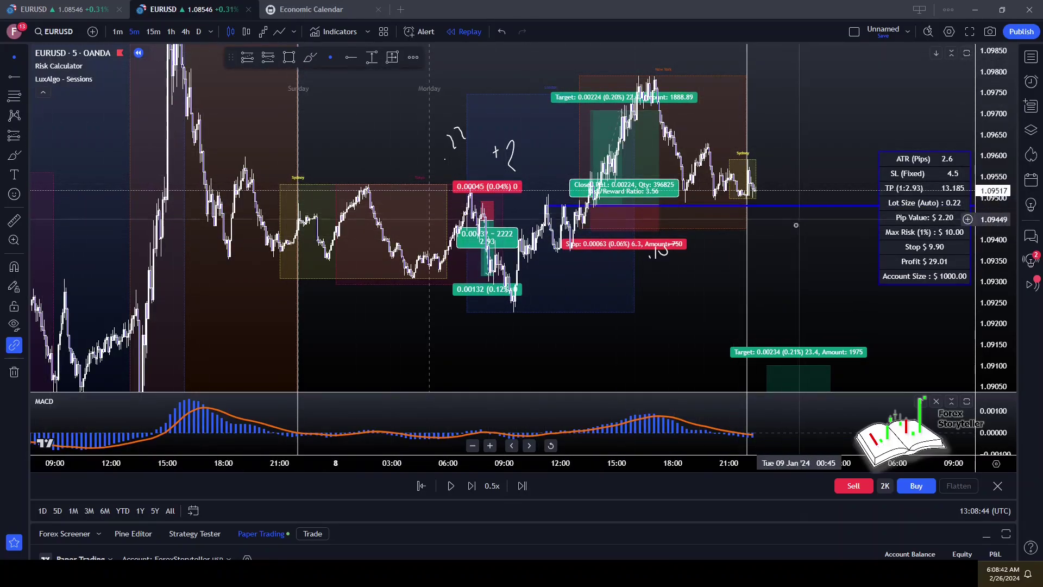
left_click_drag(788, 264, 788, 286)
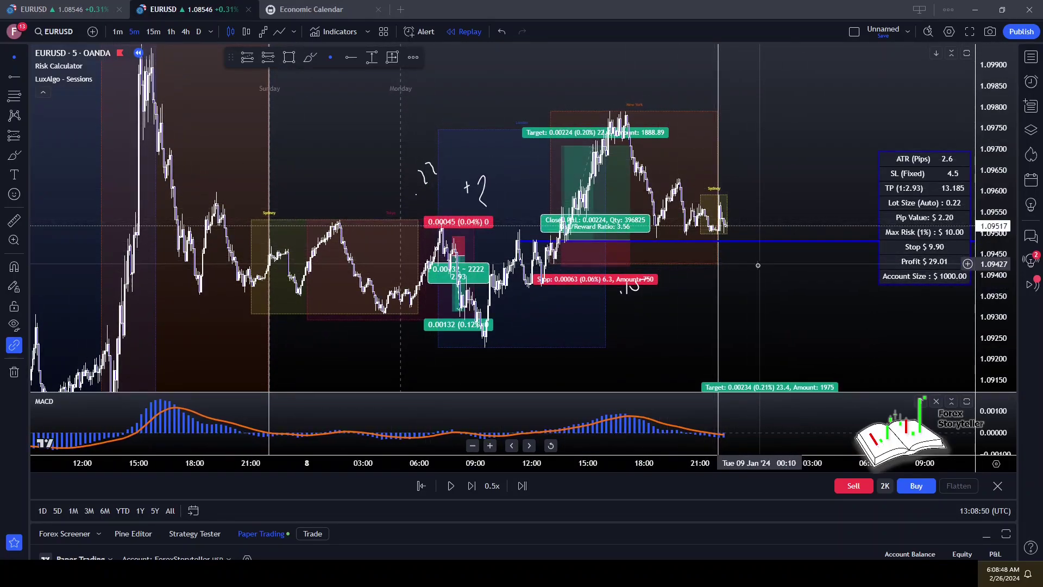
scroll(766, 266, "down", 3)
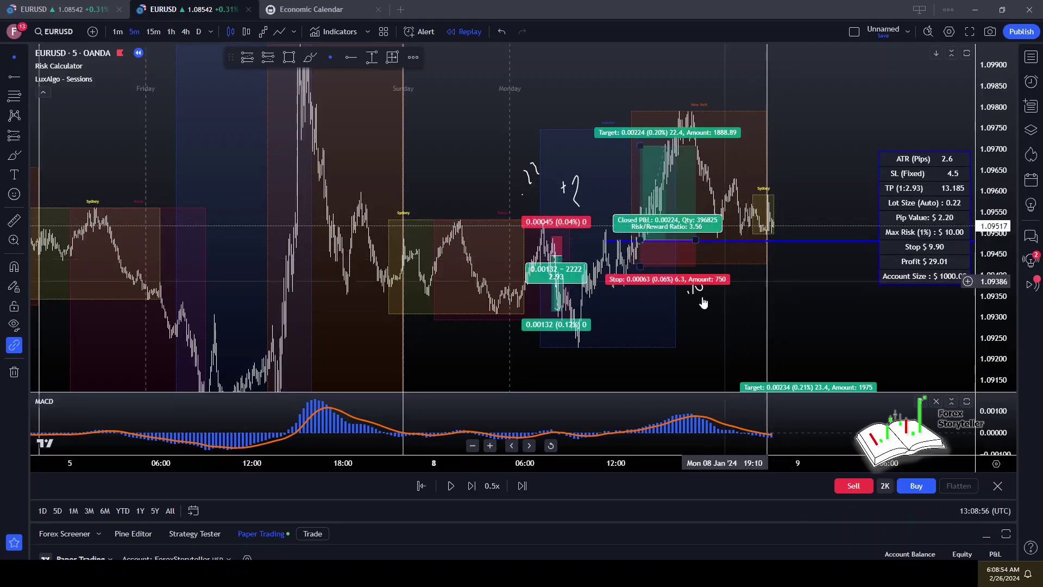
scroll(705, 301, "up", 5)
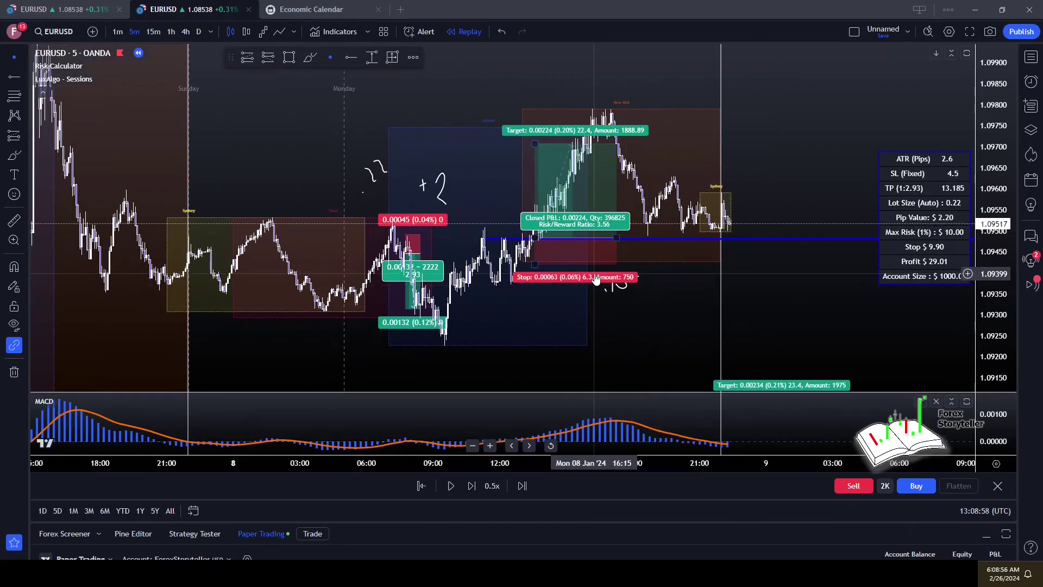
scroll(596, 279, "down", 2)
scroll(600, 279, "up", 2)
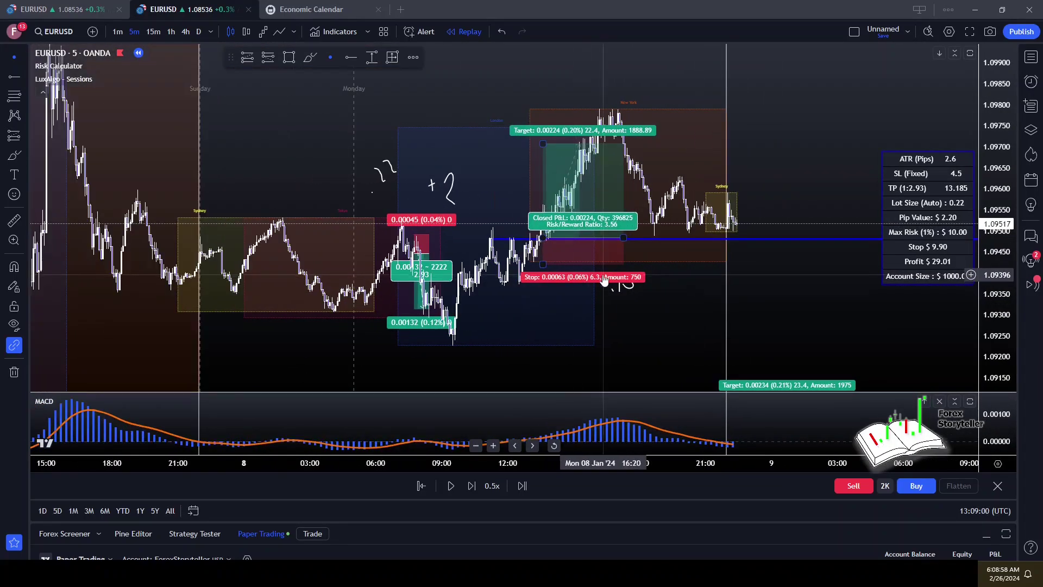
left_click(618, 287)
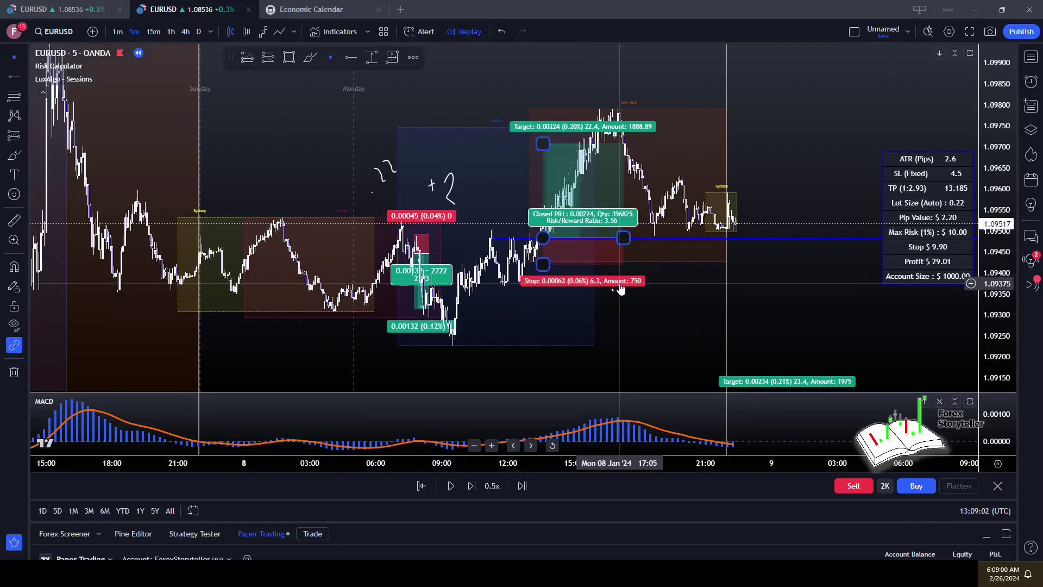
key("Delete")
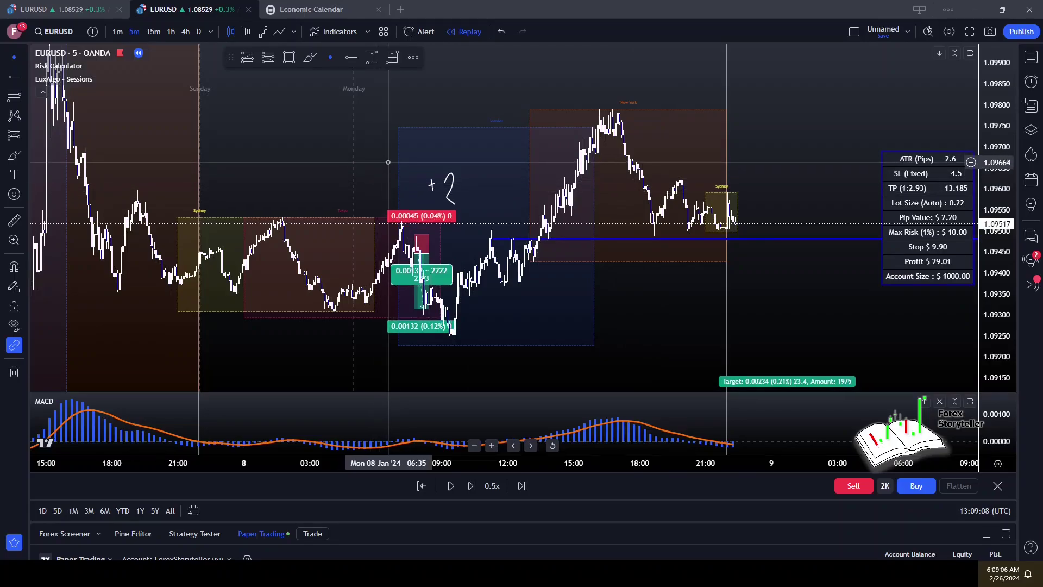
Step: Delete the handwritten +2 note and the short position beneath it in Monday's London session
left_click(447, 184)
key("Delete")
scroll(628, 281, "up", 2)
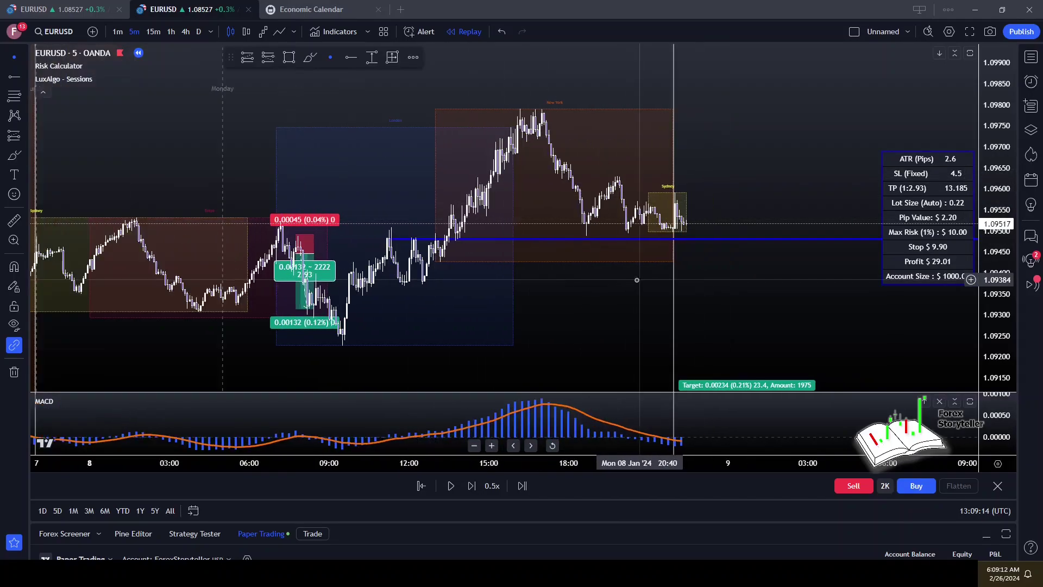
left_click(302, 274)
key("Delete")
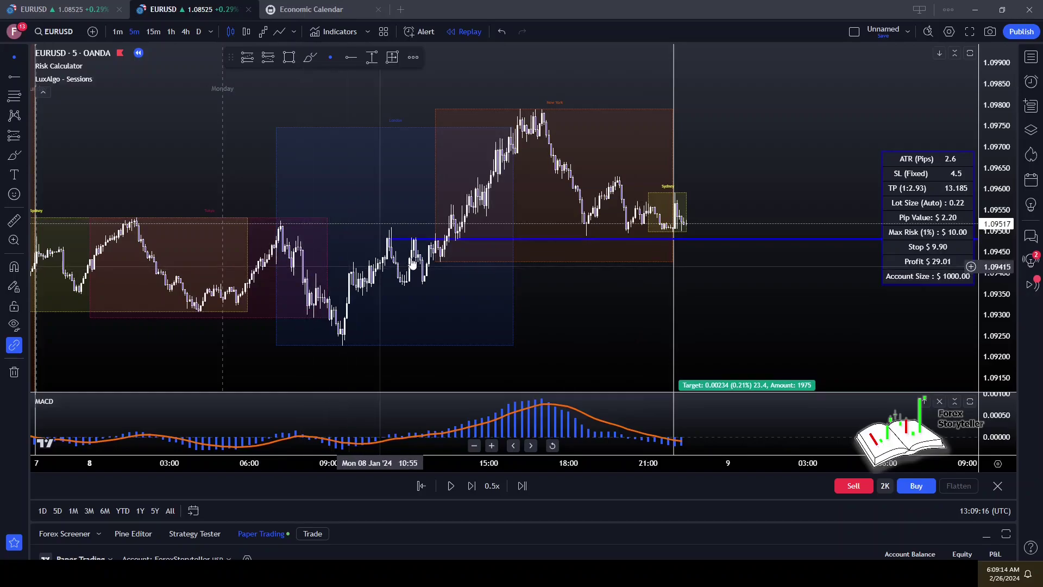
Step: Examine EURUSD price action from Friday's sessions through Monday's New York close on the 5-minute chart
scroll(601, 282, "down", 3)
left_click_drag(689, 319, 624, 205)
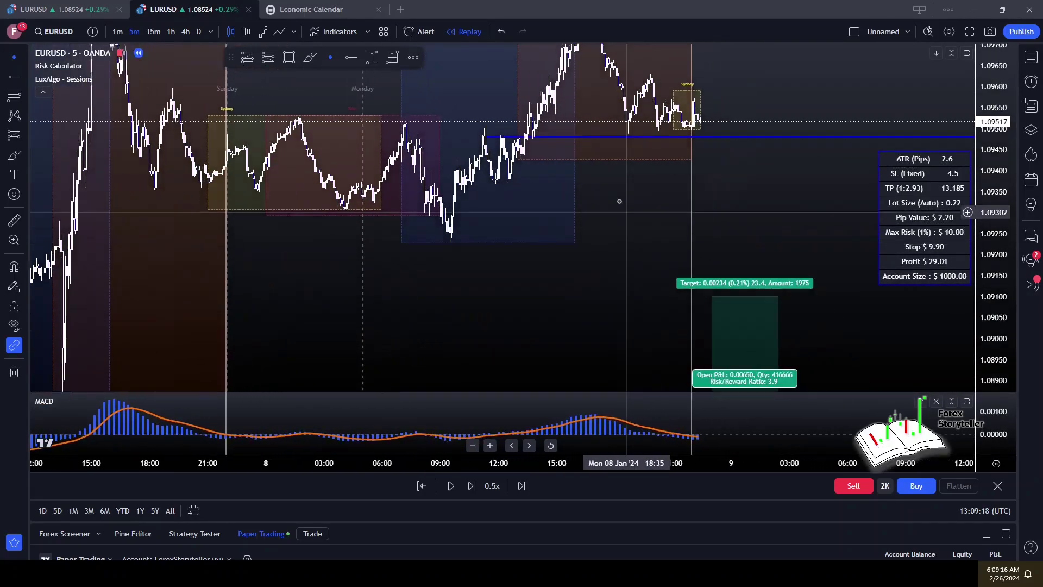
left_click_drag(747, 211, 755, 353)
scroll(592, 147, "down", 2)
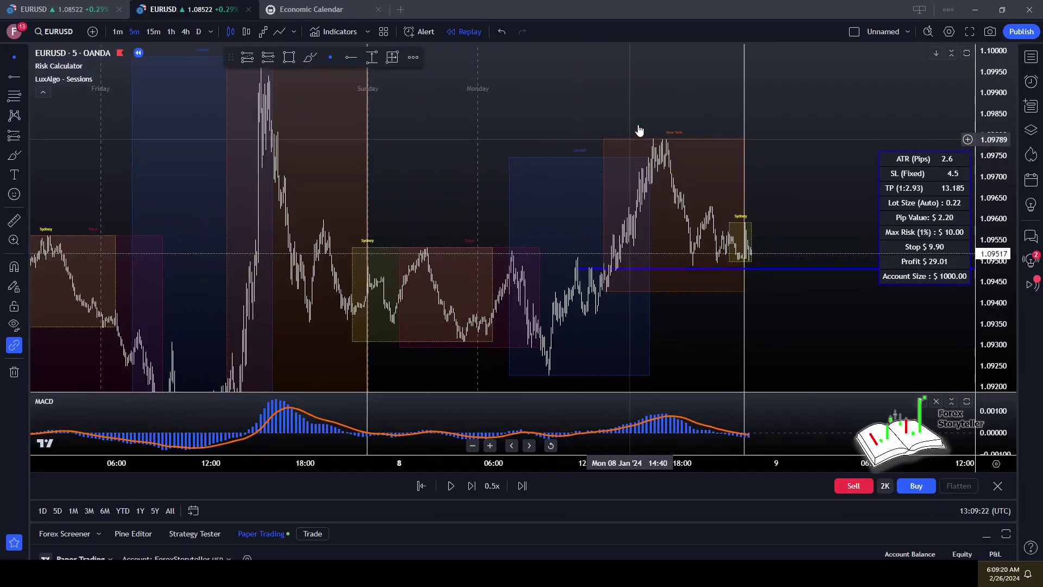
scroll(609, 120, "down", 3)
left_click_drag(939, 87, 957, 197)
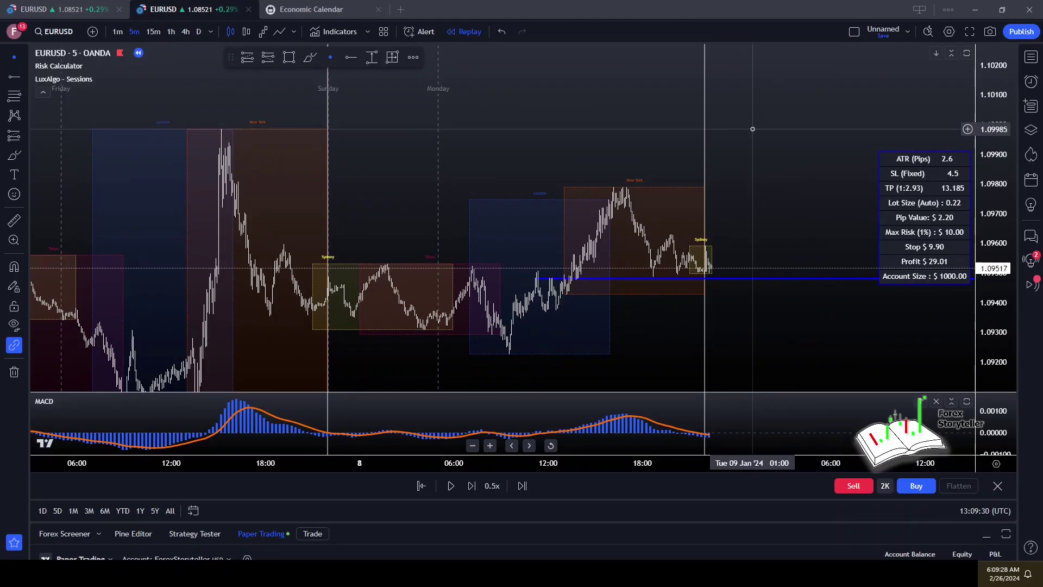
scroll(739, 127, "down", 2)
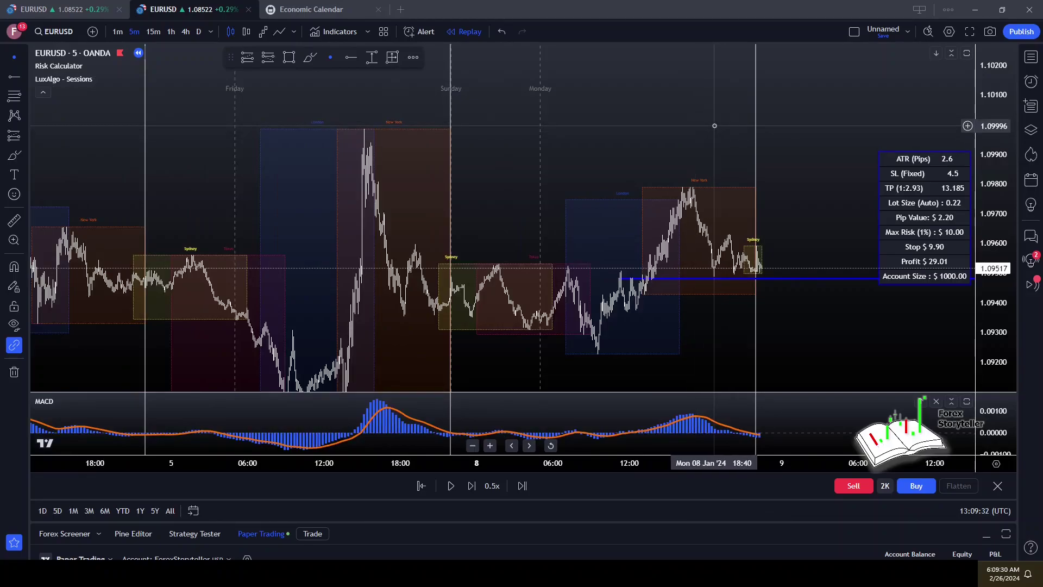
left_click_drag(711, 136, 657, 104)
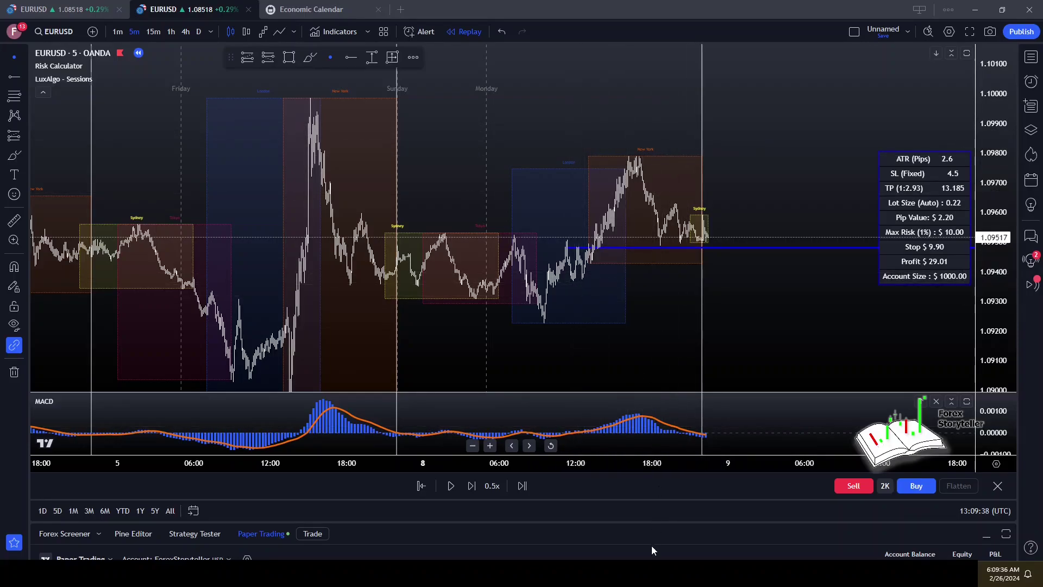
Step: Switch to the Balance Traker spreadsheet in Google Sheets and review its trade columns, equity curve, results, information and notes
left_click(641, 511)
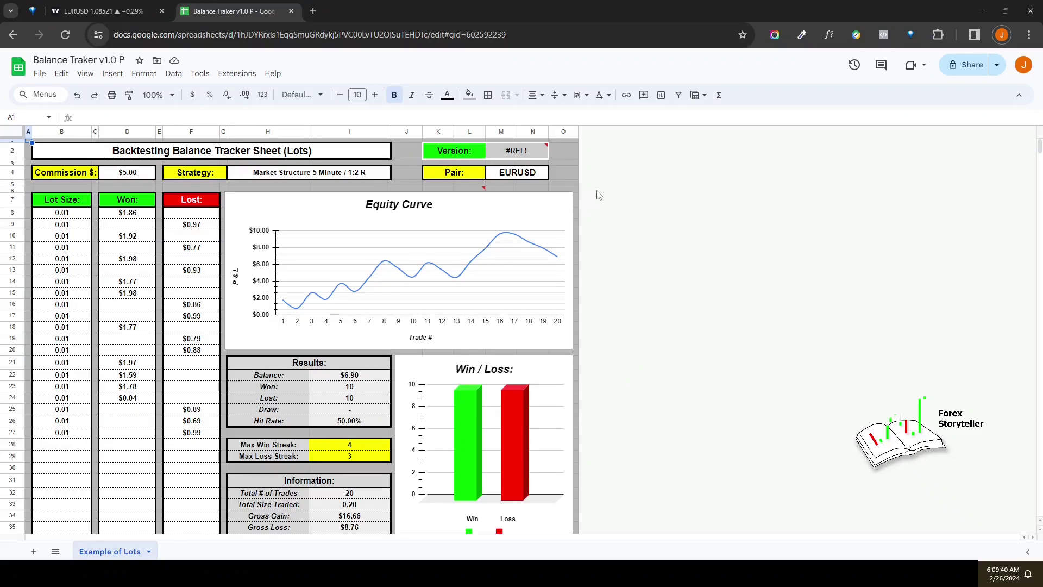
scroll(484, 222, "down", 2)
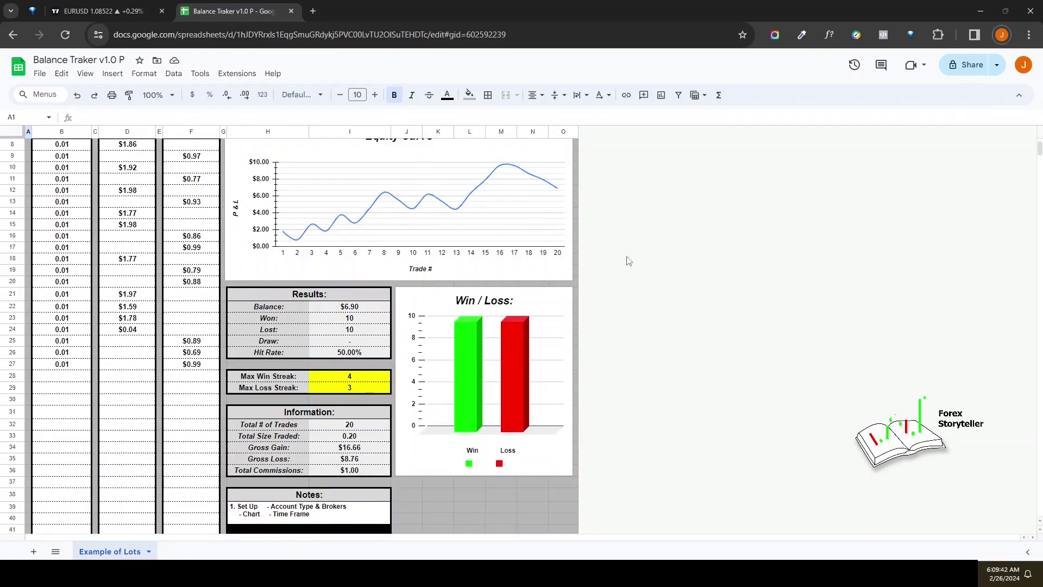
scroll(629, 259, "down", 1)
scroll(358, 346, "down", 3)
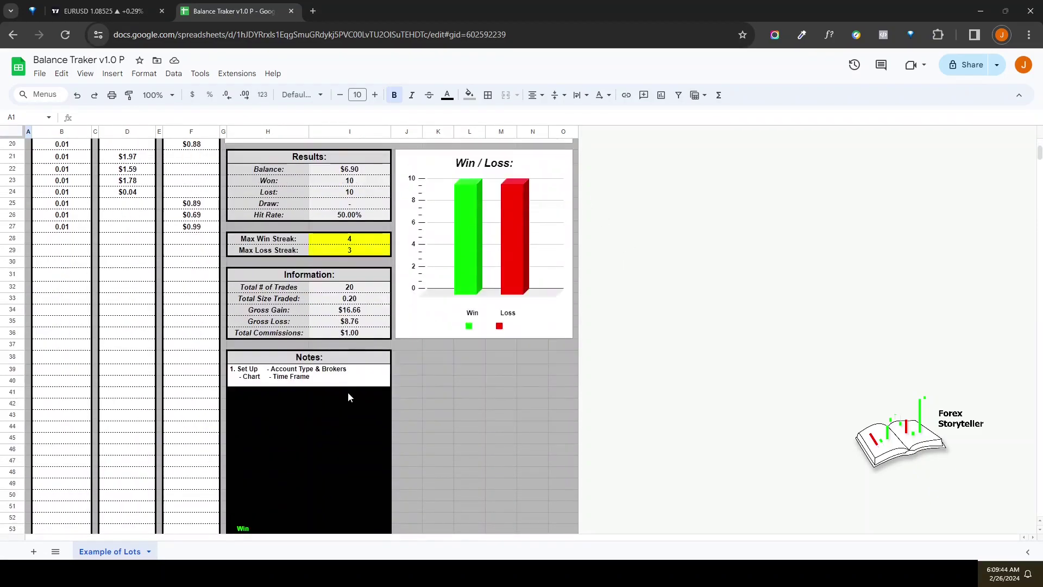
scroll(350, 393, "up", 5)
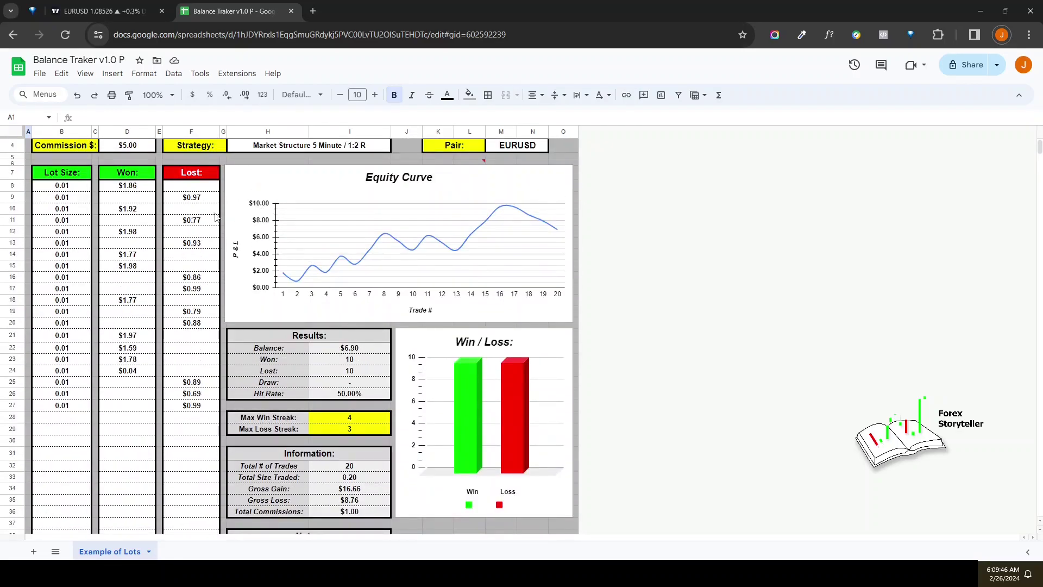
scroll(139, 269, "up", 1)
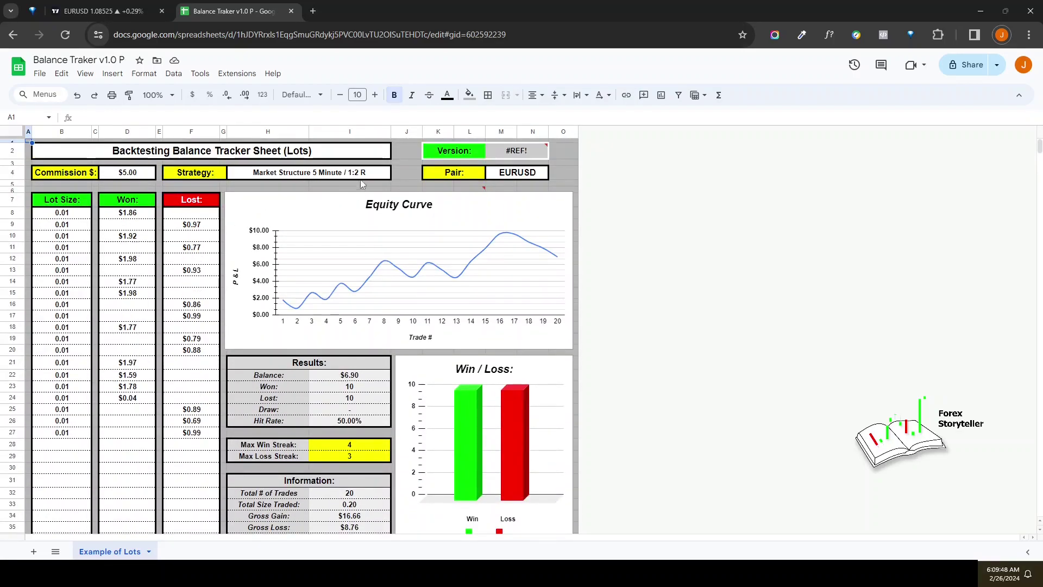
scroll(440, 275, "down", 10)
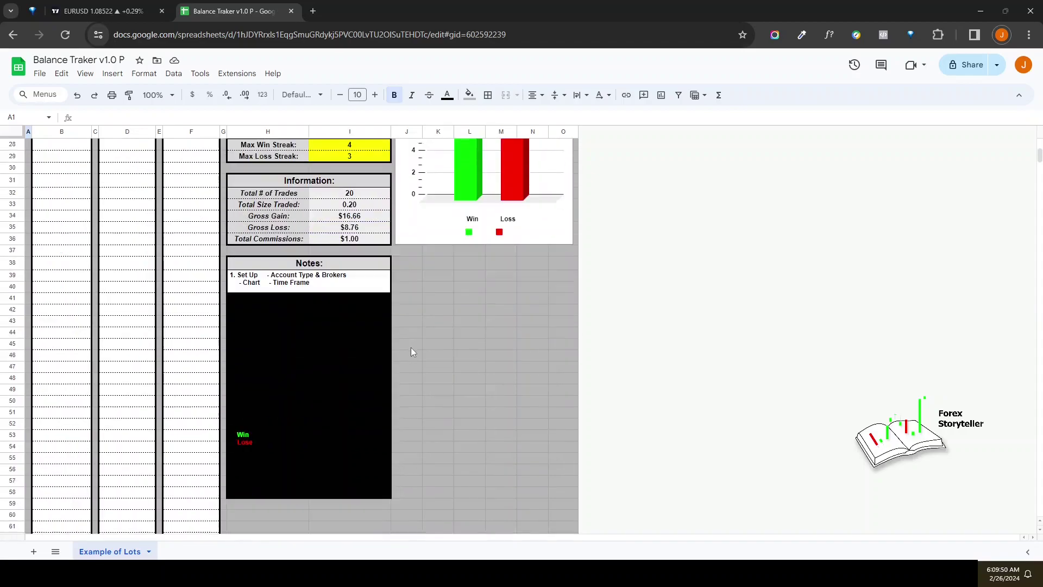
scroll(425, 340, "up", 10)
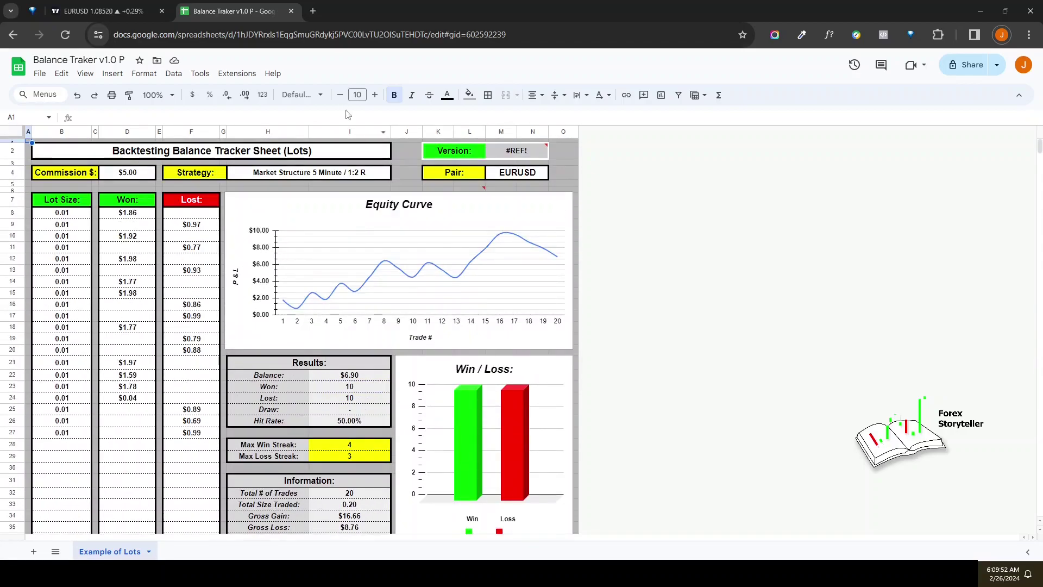
Step: Return to the TradingView replay chart and examine the market structure from Thursday through Monday
mouse_move(761, 572)
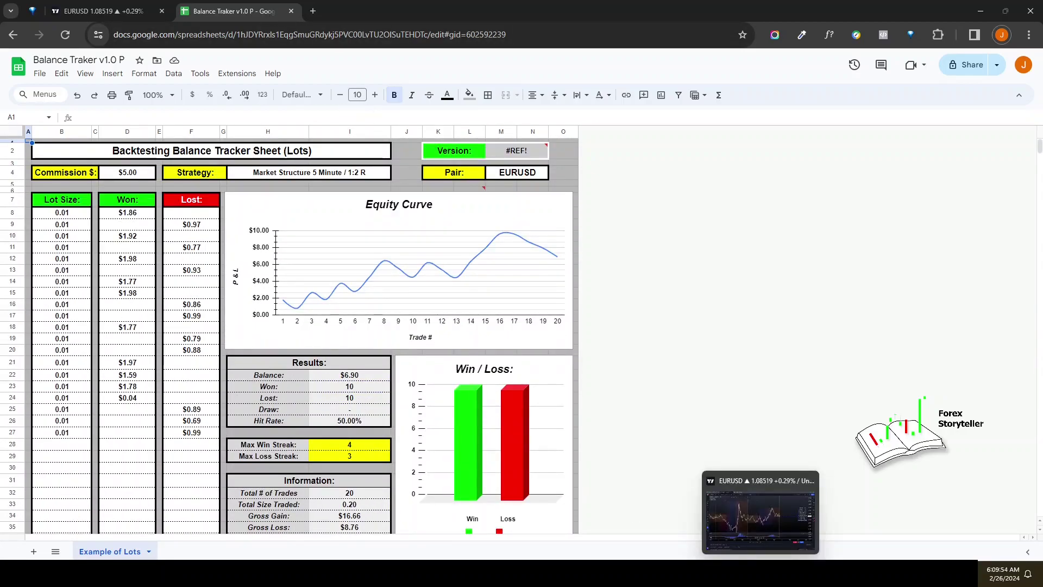
left_click(769, 484)
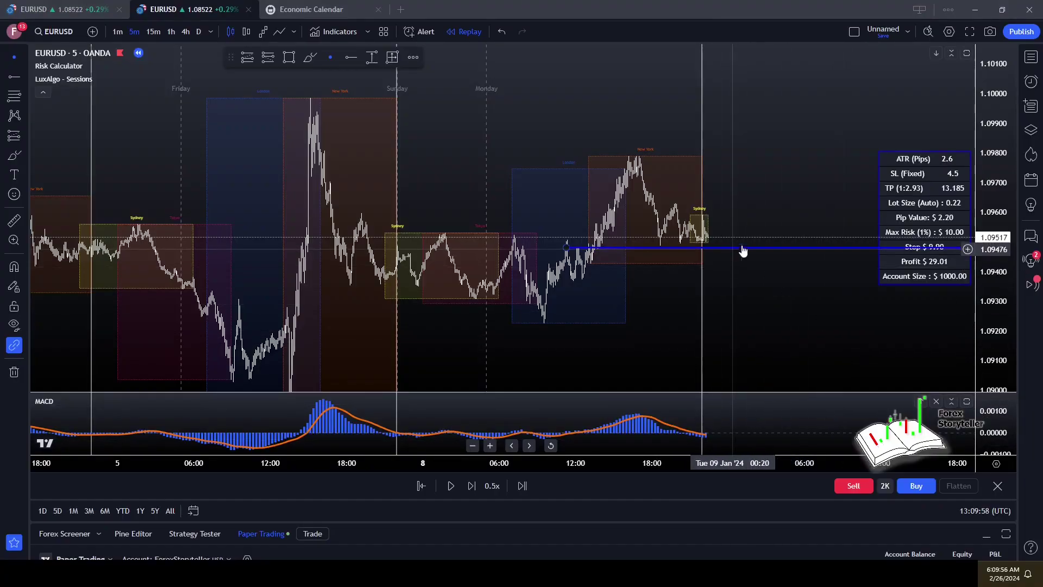
scroll(735, 247, "down", 3)
scroll(749, 185, "down", 1)
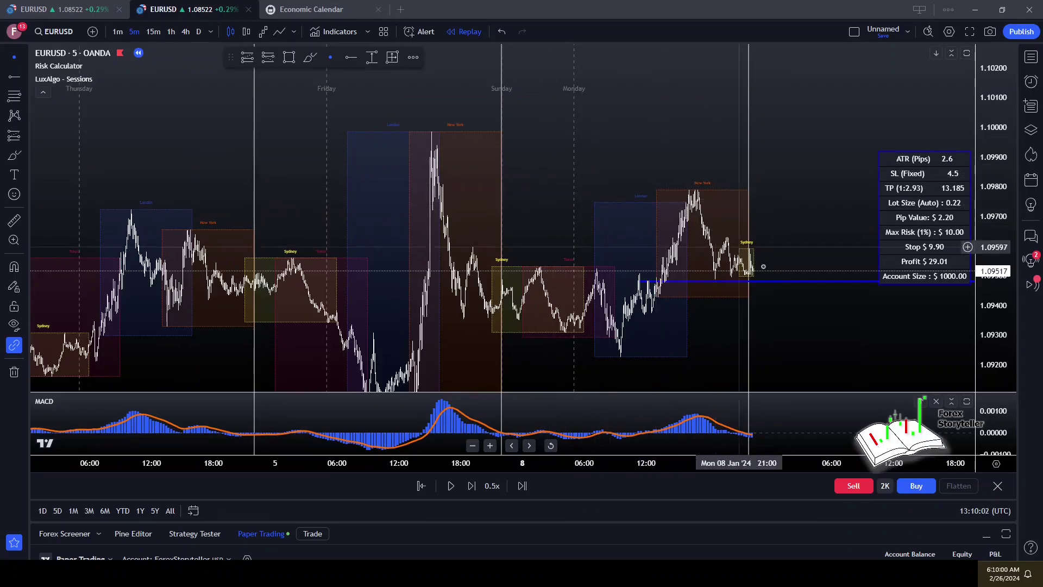
left_click_drag(768, 222, 708, 212)
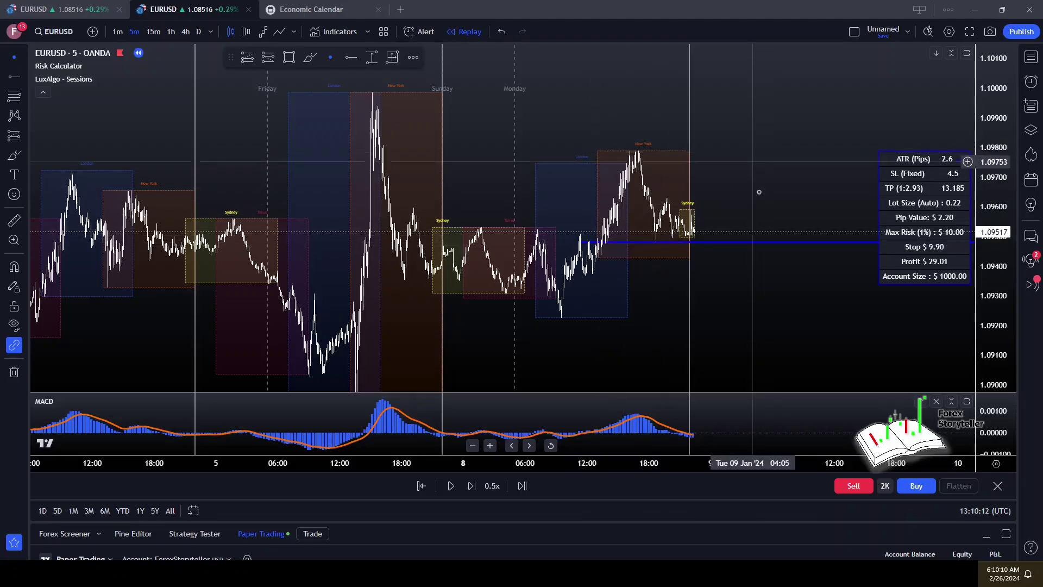
scroll(756, 195, "down", 2)
left_click_drag(784, 144, 768, 158)
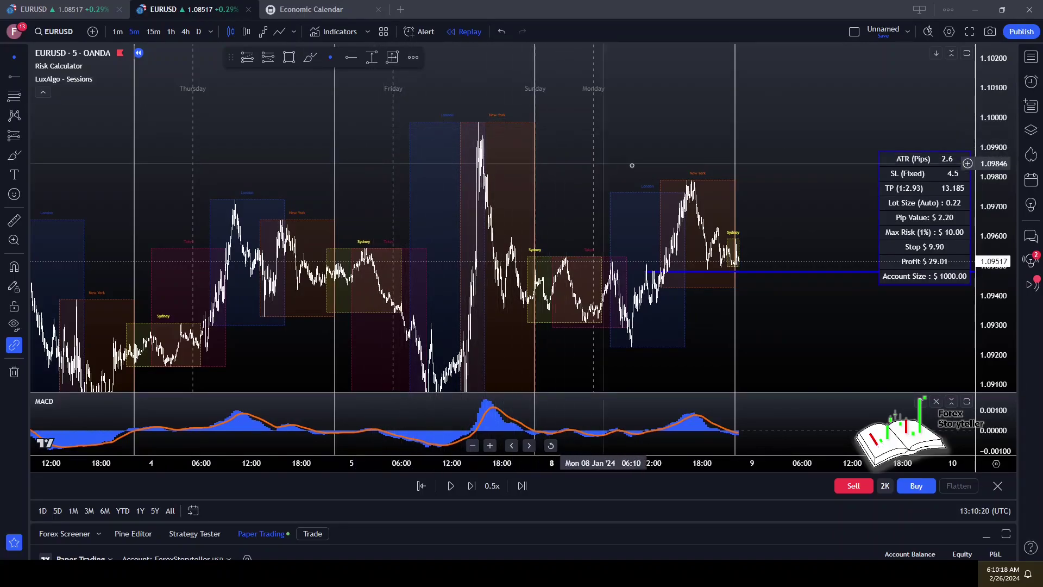
scroll(697, 187, "up", 3)
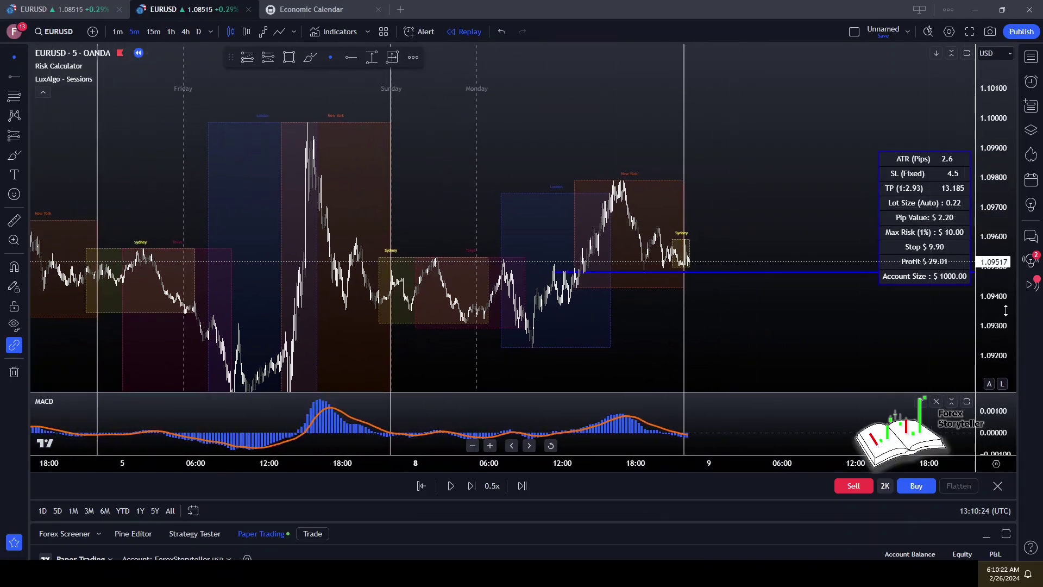
Step: Examine Monday's London and New York swings around the blue horizontal level at a closer price and time scale
left_click_drag(994, 239, 995, 206)
scroll(675, 209, "up", 3)
scroll(605, 200, "up", 2)
left_click_drag(605, 200, 801, 120)
double_click(986, 188)
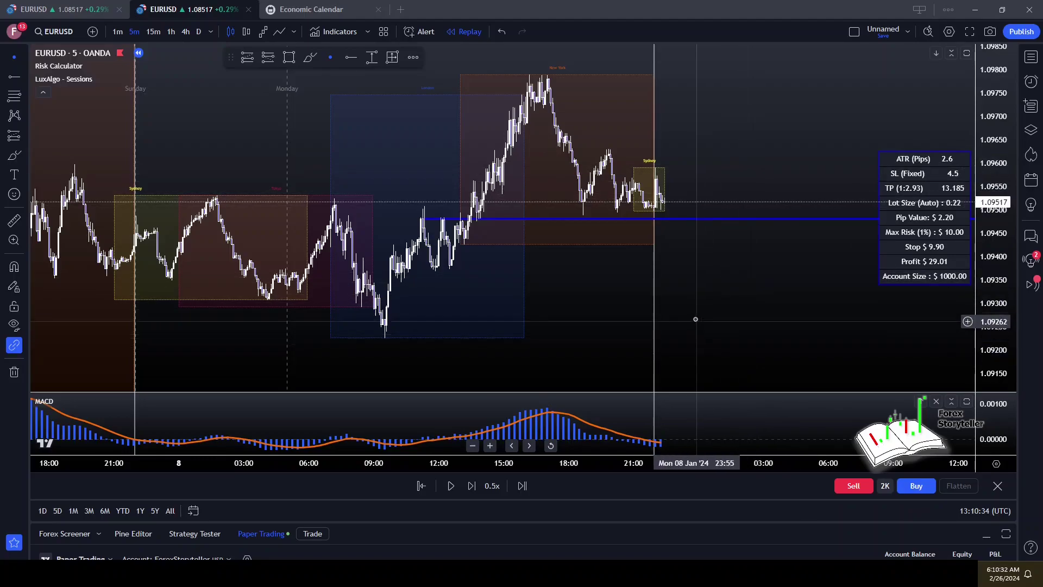
scroll(741, 294, "down", 3)
scroll(739, 301, "right", 3)
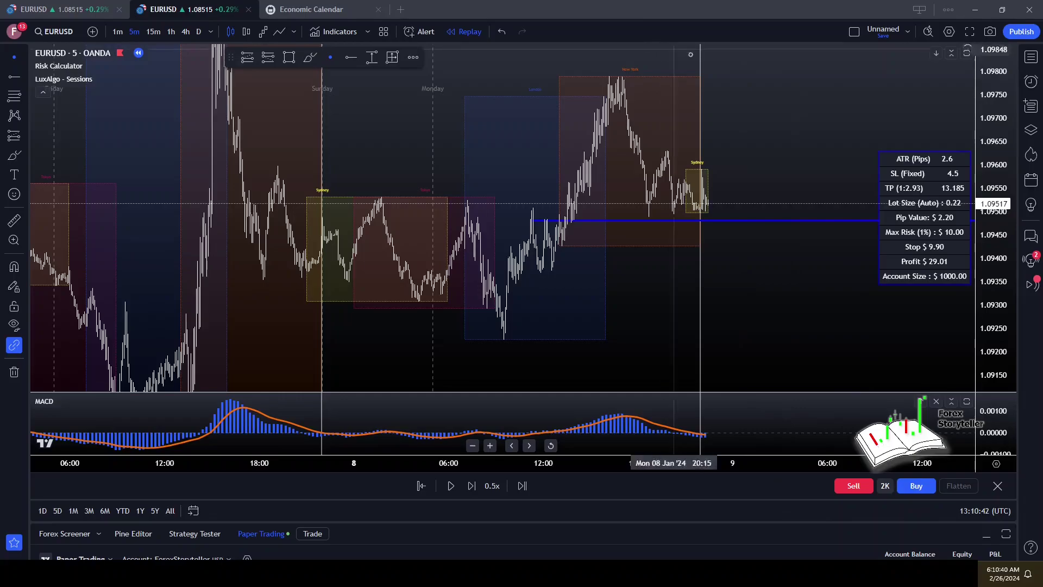
scroll(754, 75, "up", 3)
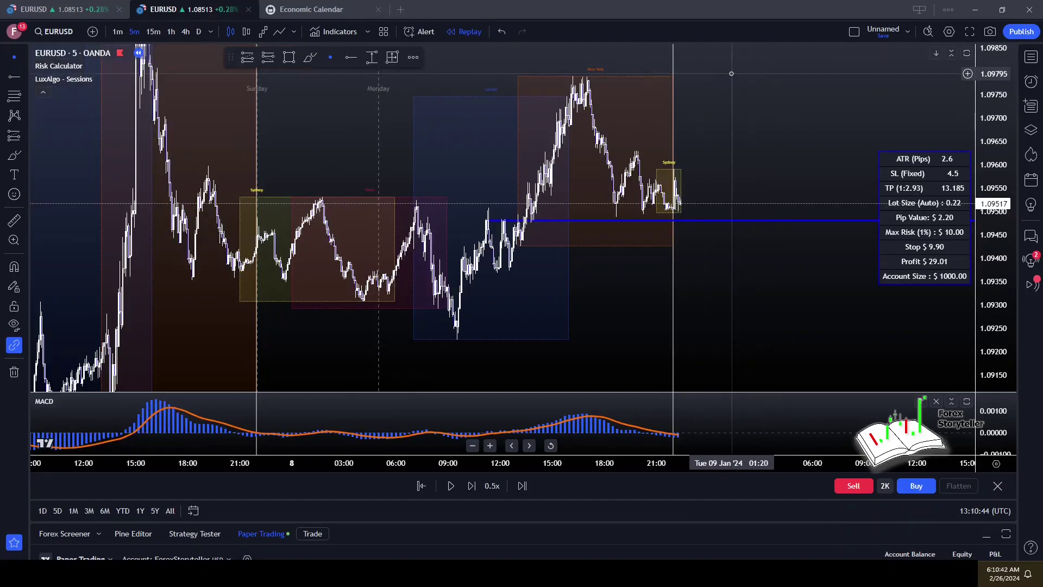
left_click_drag(782, 82, 879, 84)
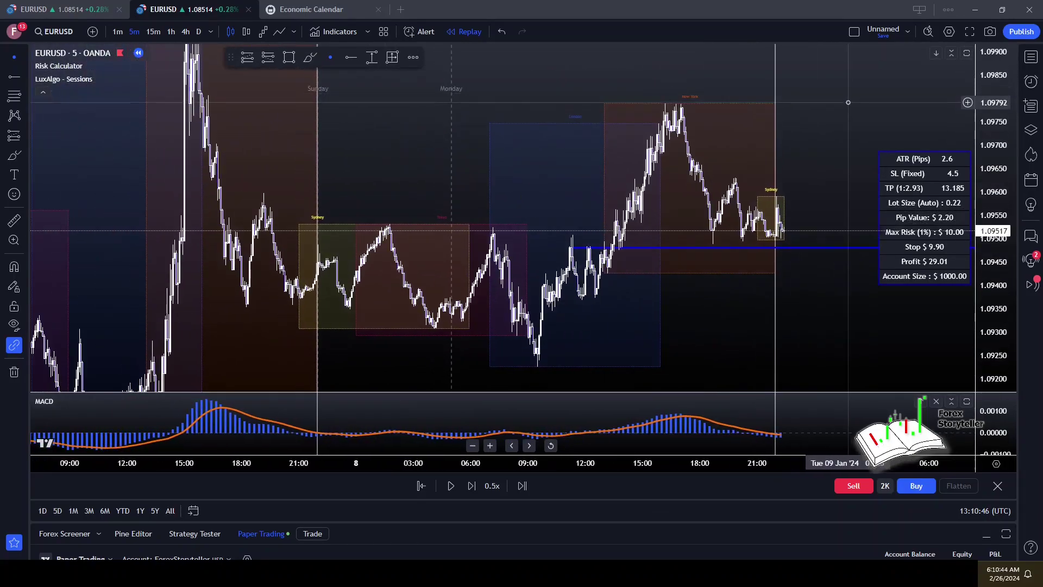
left_click_drag(991, 87, 991, 111)
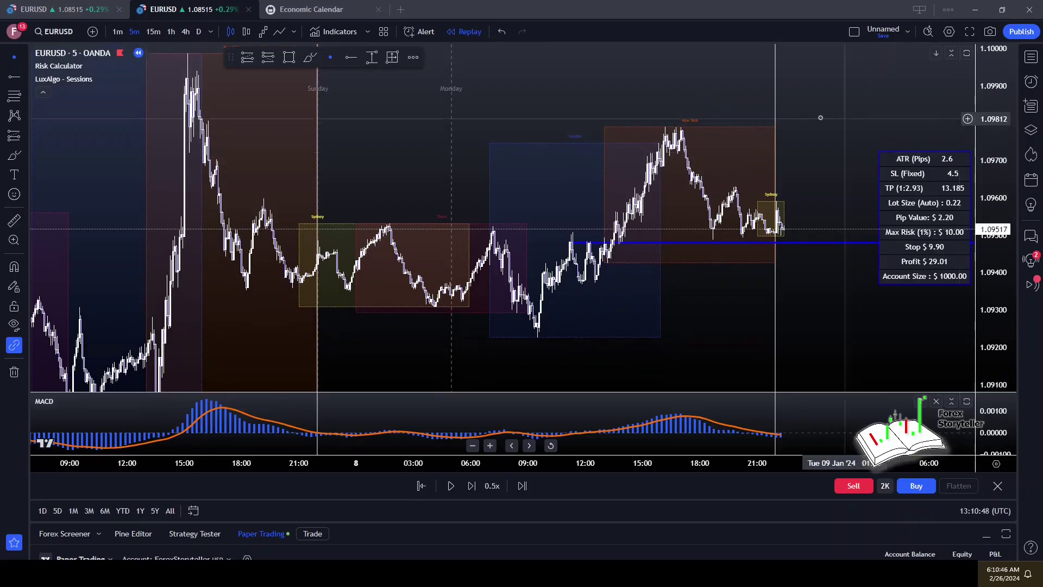
scroll(730, 82, "down", 3)
scroll(733, 83, "up", 3)
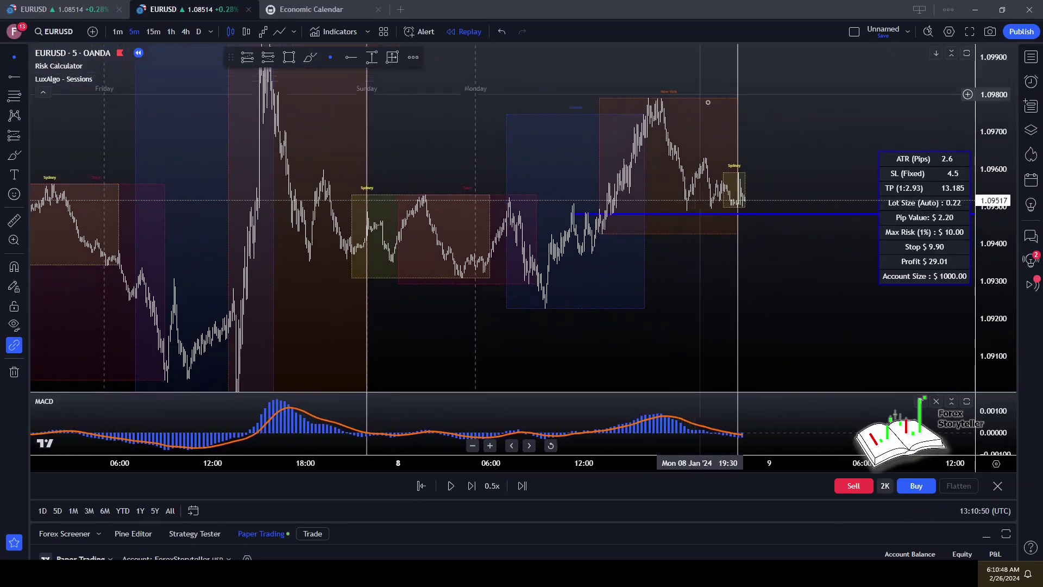
scroll(761, 93, "up", 1)
left_click_drag(760, 92, 737, 125)
scroll(733, 107, "up", 1)
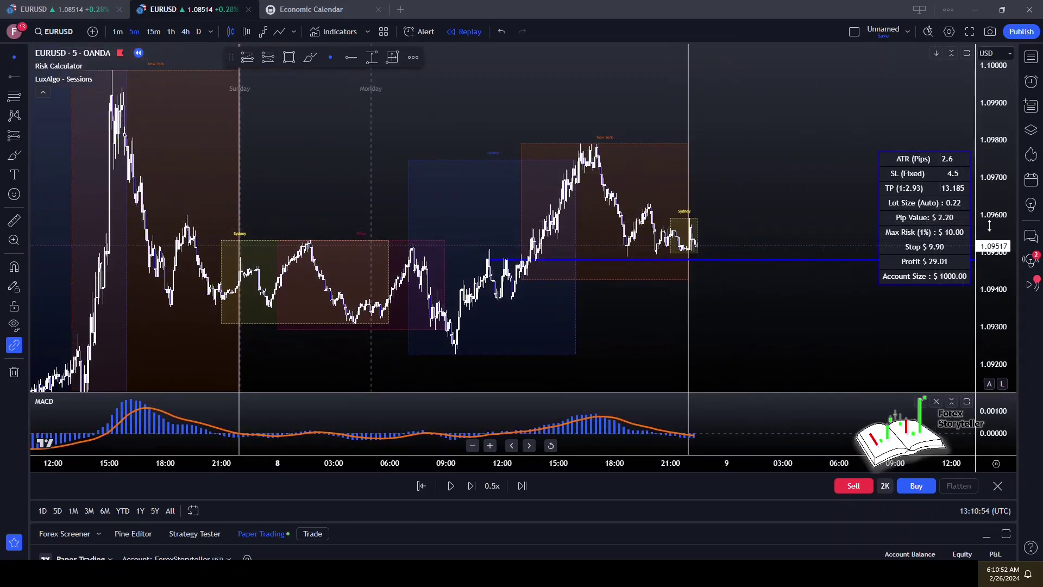
left_click_drag(771, 184, 756, 144)
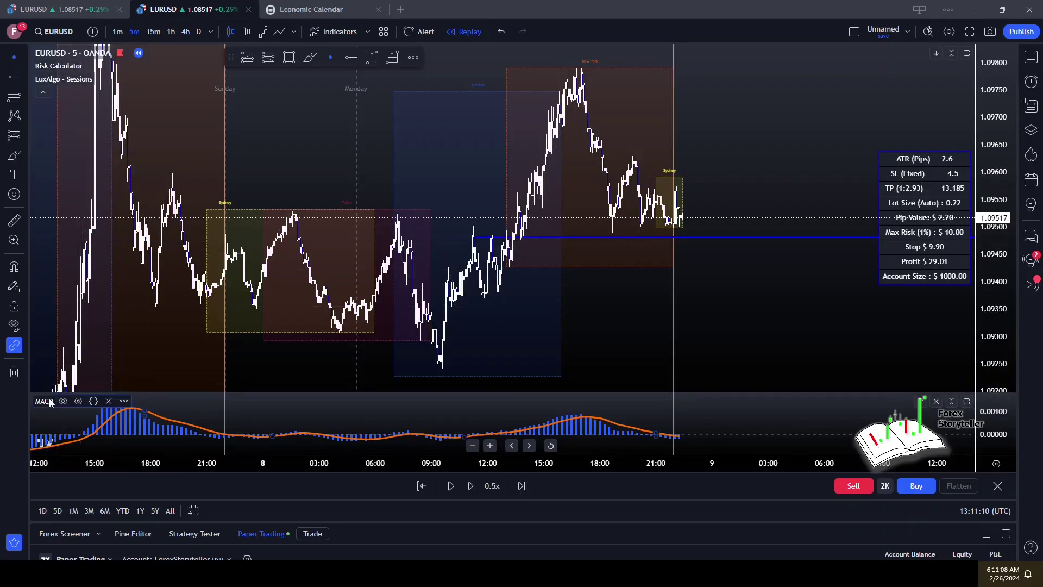
Step: Review the MACD indicator's inputs, style settings and plot type options, and close its settings
left_click(78, 401)
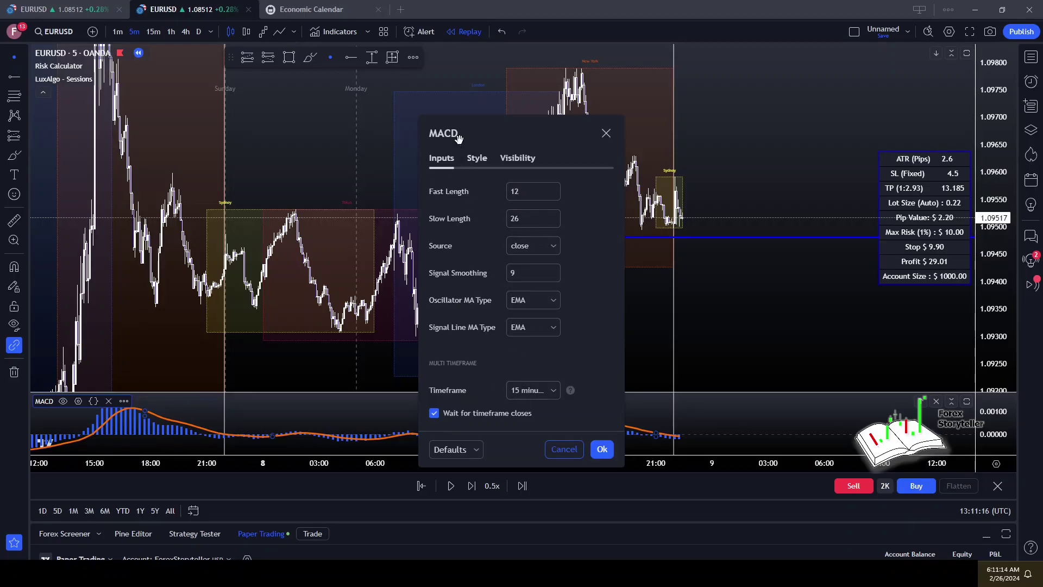
left_click(477, 158)
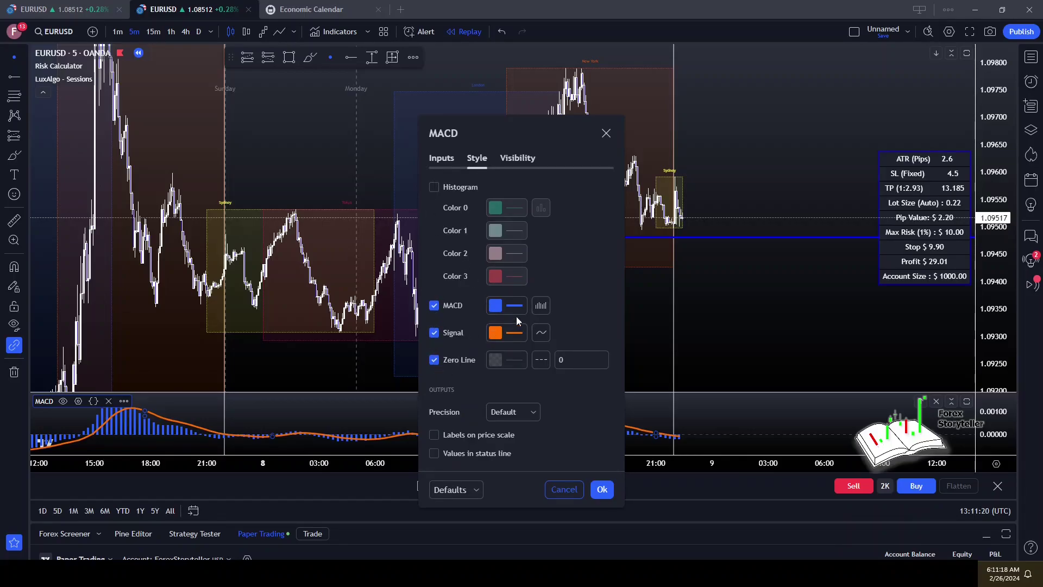
left_click(542, 306)
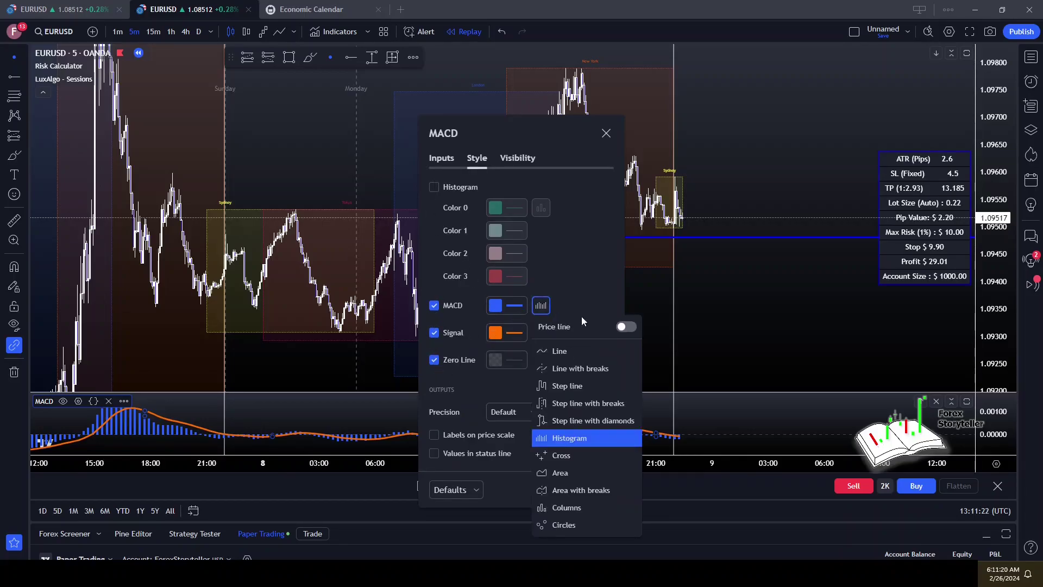
left_click(579, 279)
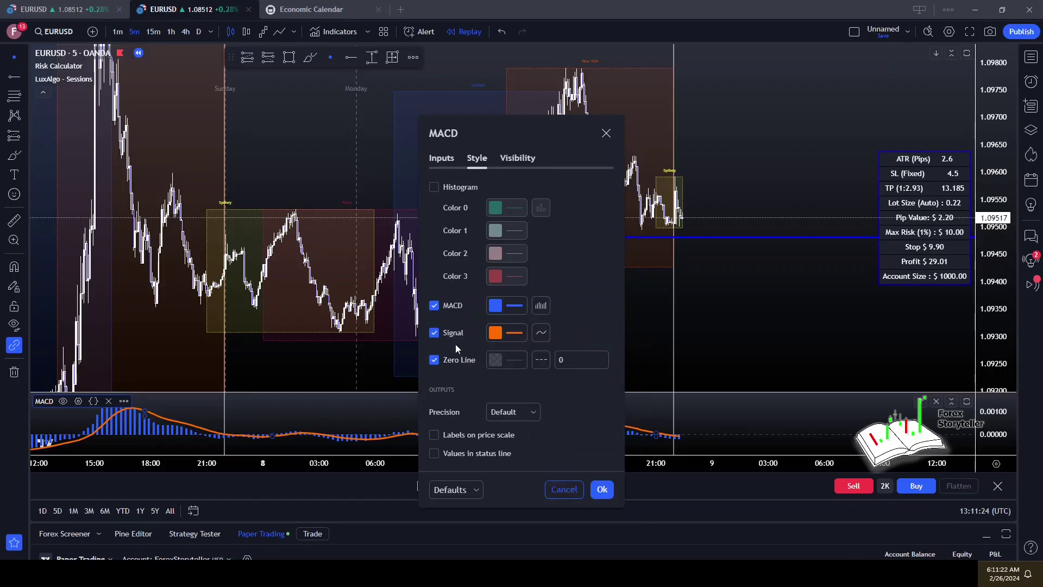
left_click(601, 490)
Step: Compare the MACD histogram and signal line with price from Thursday's sessions to the current Sydney session
scroll(674, 358, "down", 3)
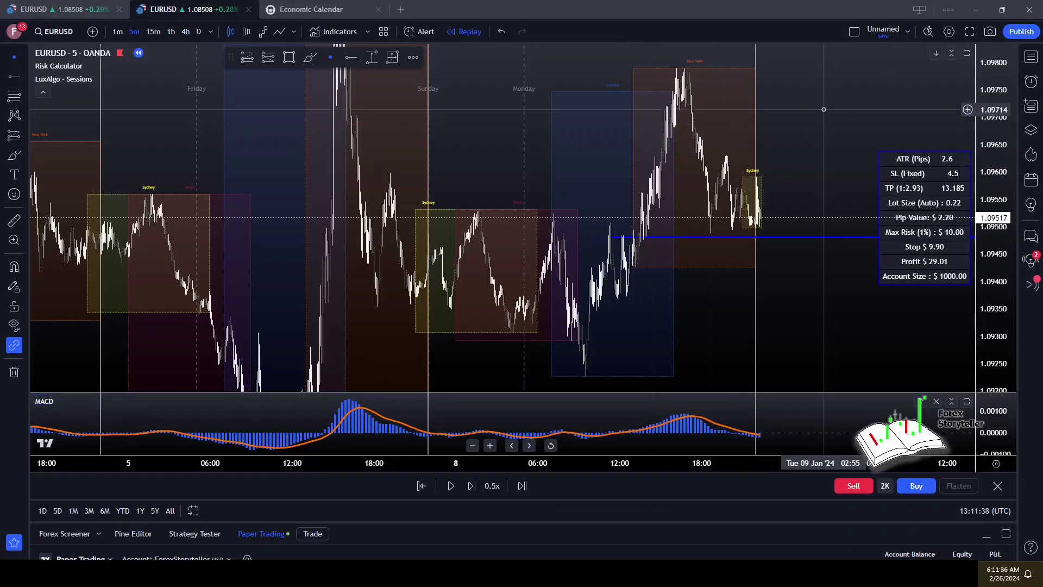
scroll(827, 114, "down", 2)
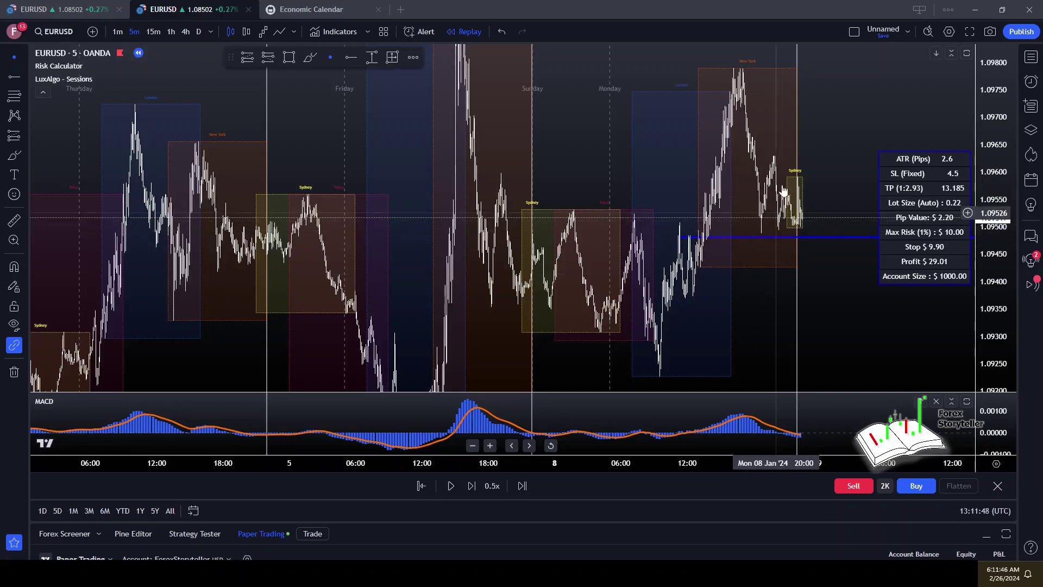
scroll(833, 127, "up", 5)
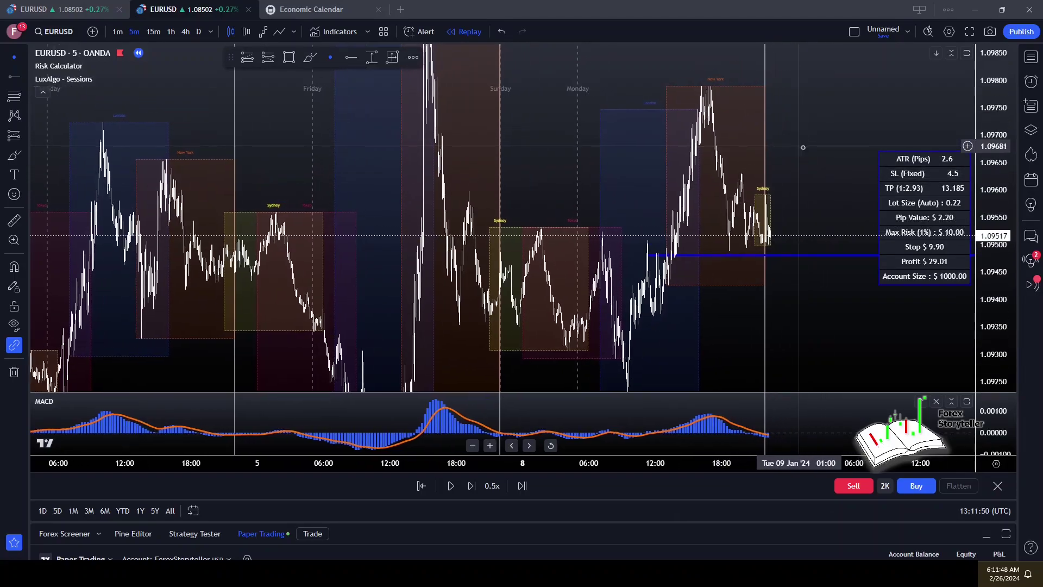
scroll(804, 291, "down", 1)
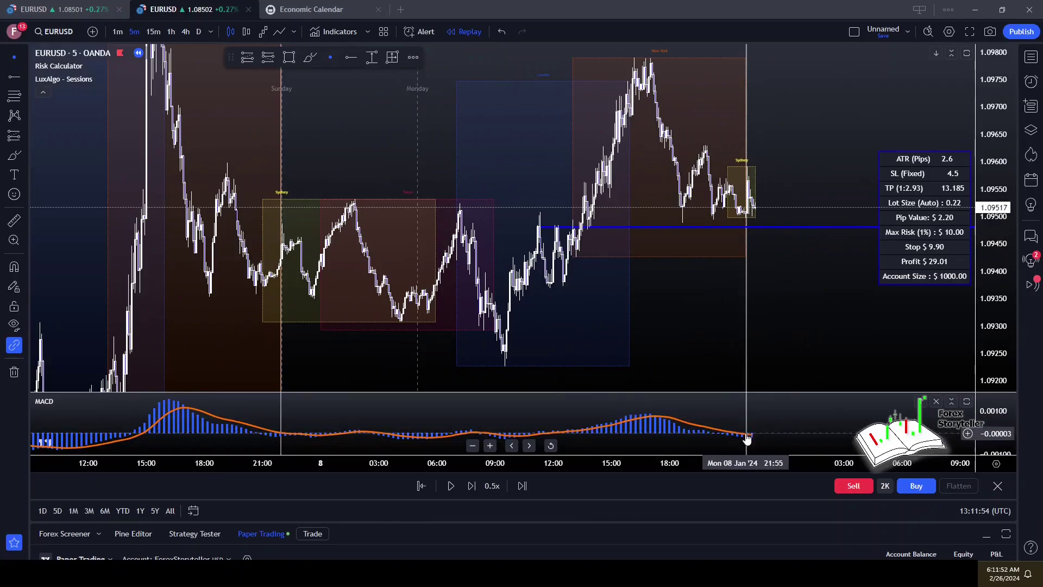
left_click_drag(795, 158, 760, 164)
scroll(761, 165, "up", 4)
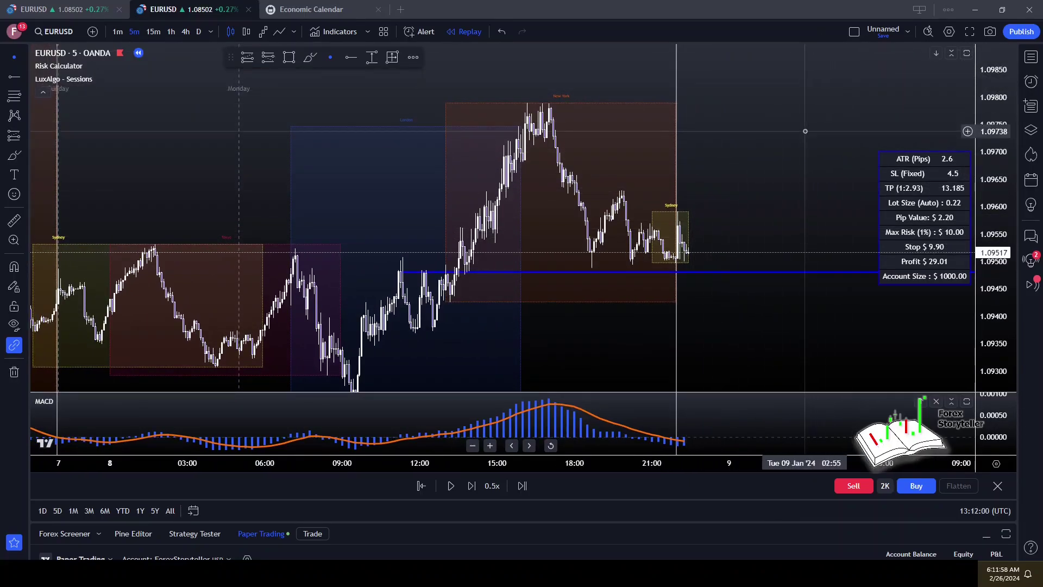
scroll(744, 97, "down", 4)
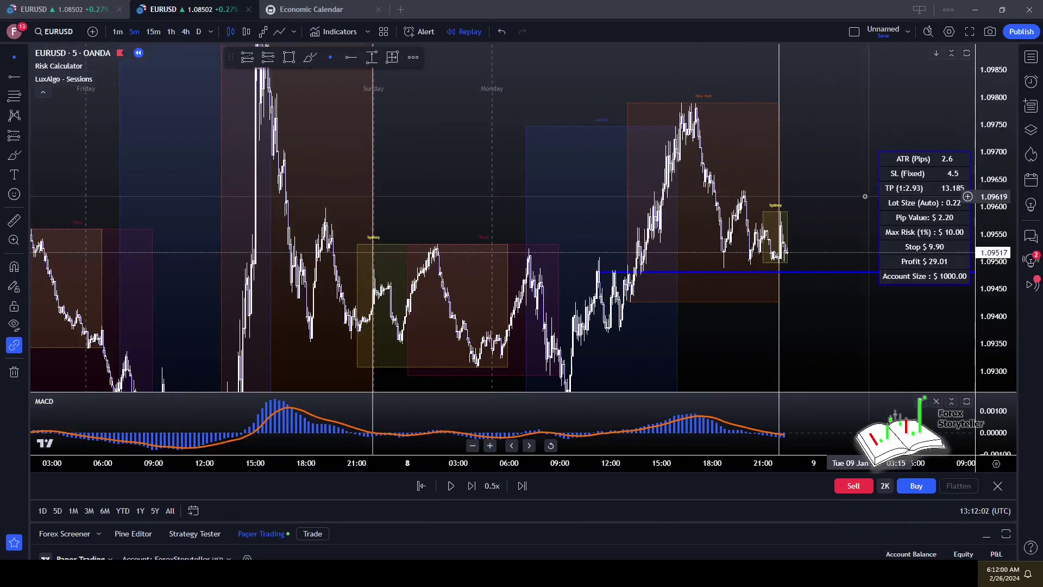
left_click_drag(856, 129, 851, 252)
scroll(840, 316, "down", 1)
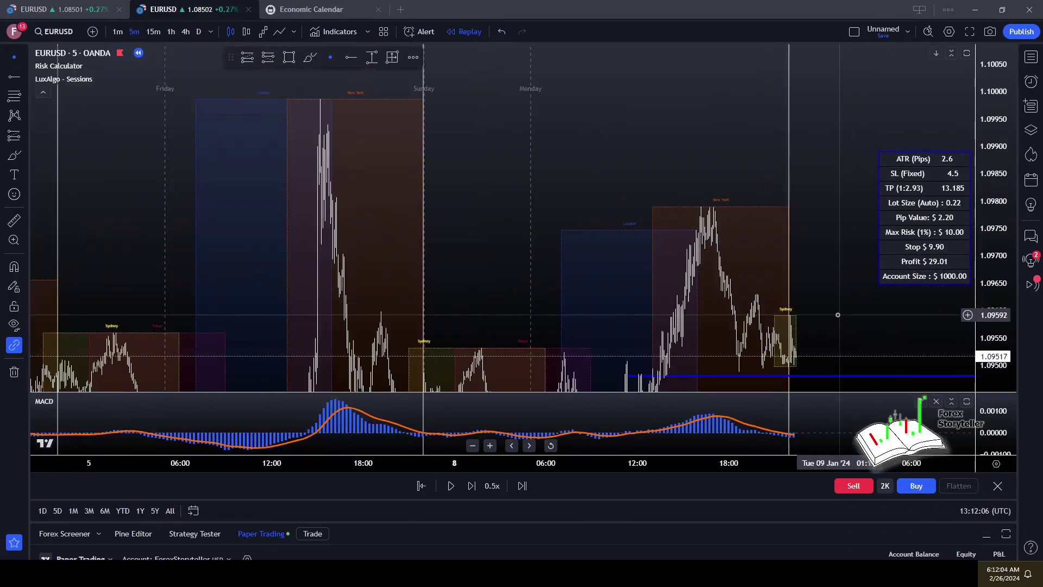